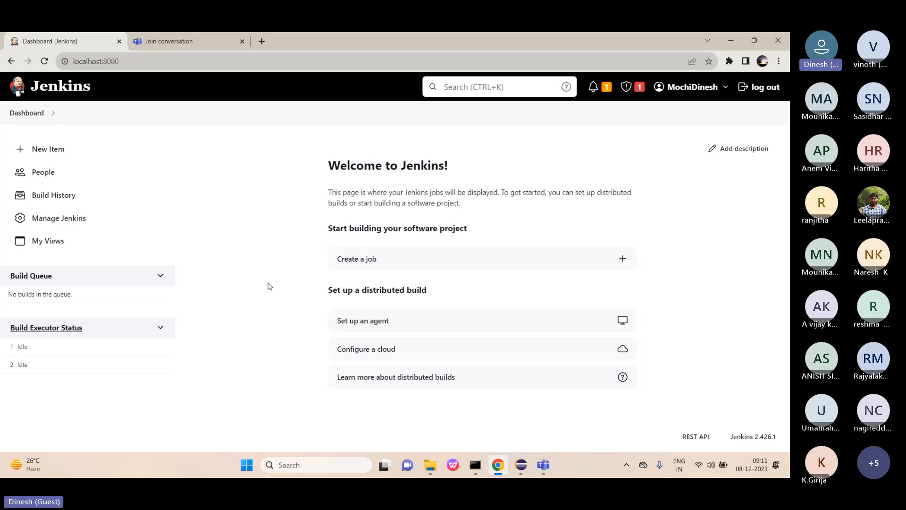
# Start a New Item and sign in to Jenkins with the account username and password.
pyautogui.click(45, 150)
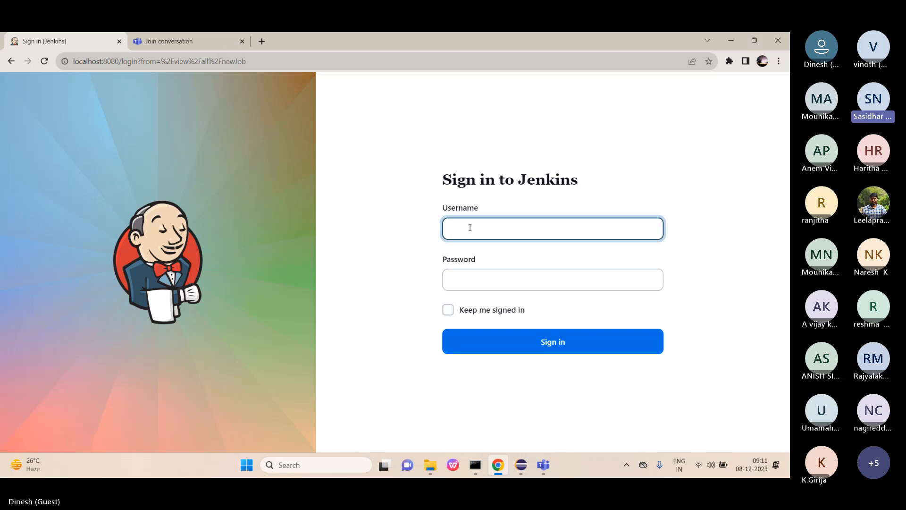
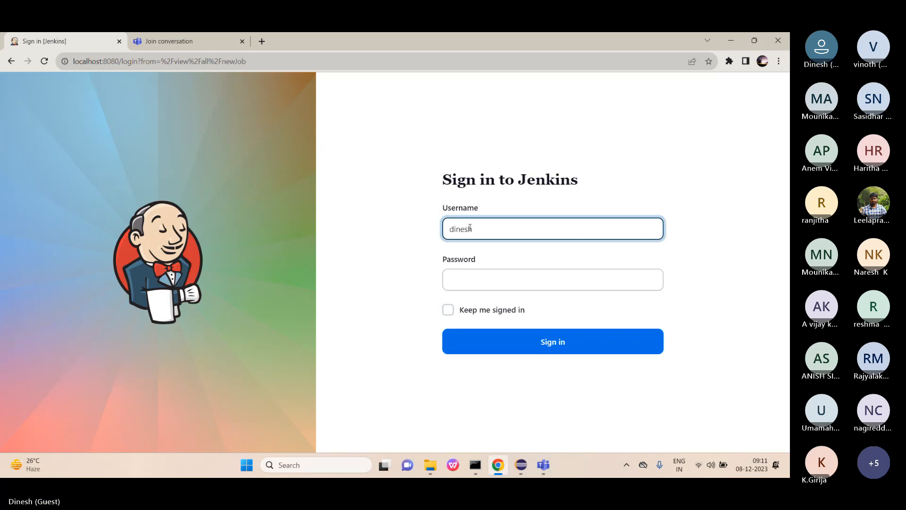
pyautogui.click(469, 282)
pyautogui.write('d')
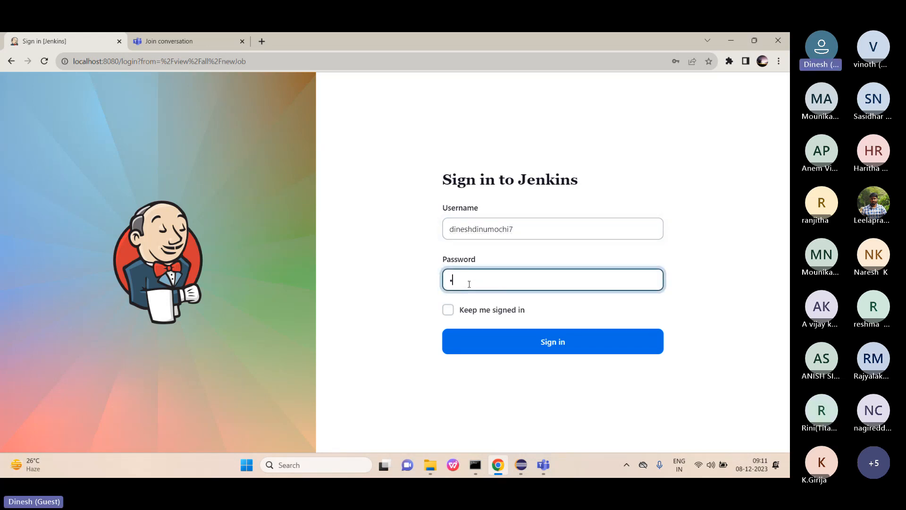
pyautogui.write('******')
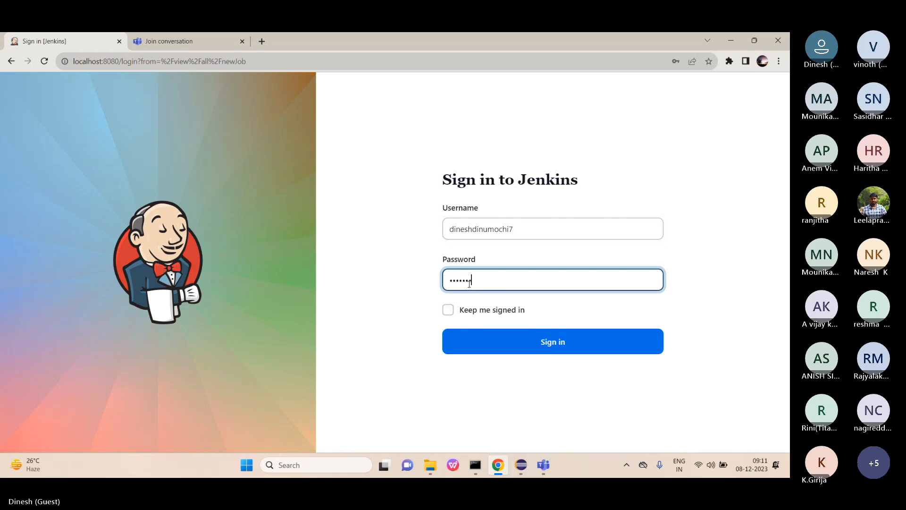
pyautogui.write('*')
pyautogui.press('Return')
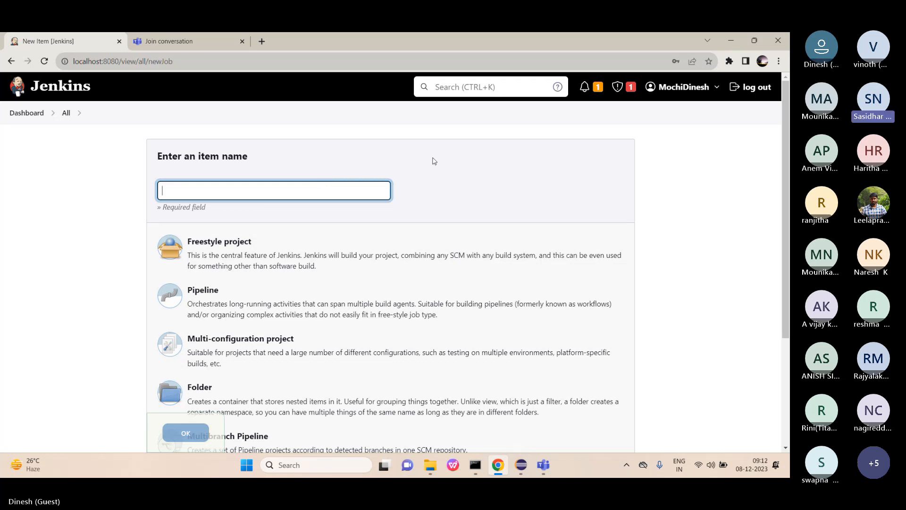
# Expand the swaglabs project in Eclipse's Package Explorer, then return to the Jenkins item name field.
pyautogui.click(523, 464)
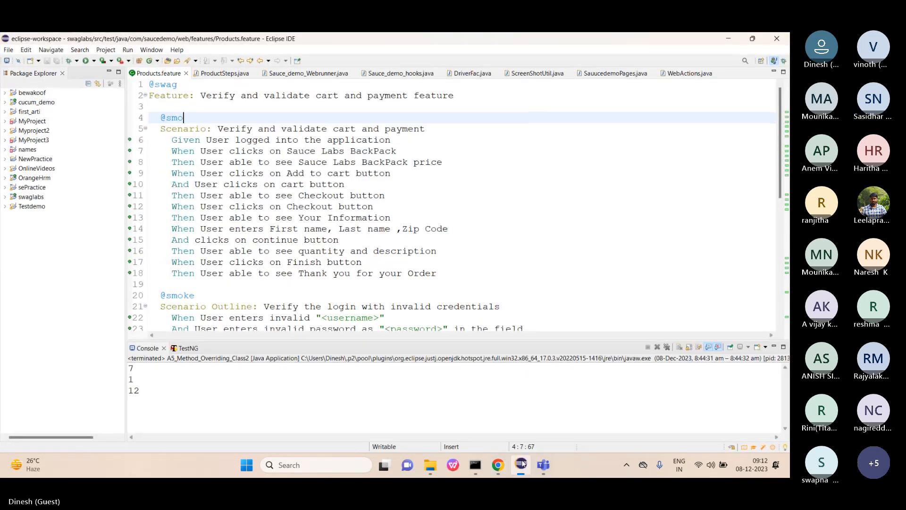
pyautogui.click(5, 197)
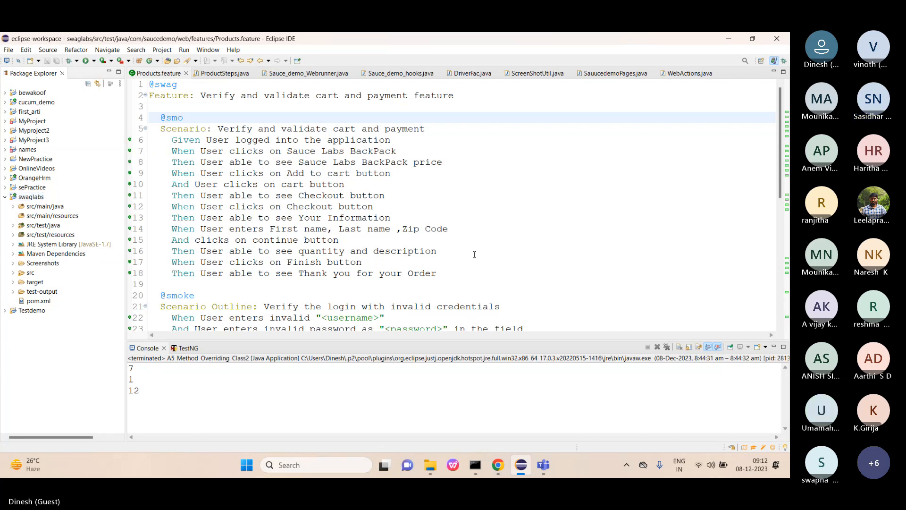
pyautogui.click(497, 465)
pyautogui.click(295, 187)
# Create a Freestyle project named 'swaglabs' and open its configuration.
pyautogui.write('swa')
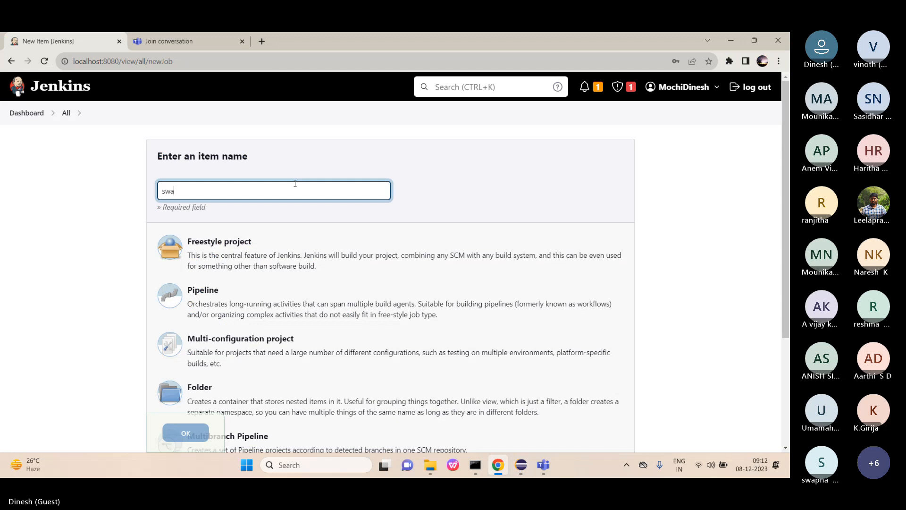
pyautogui.write('glabs')
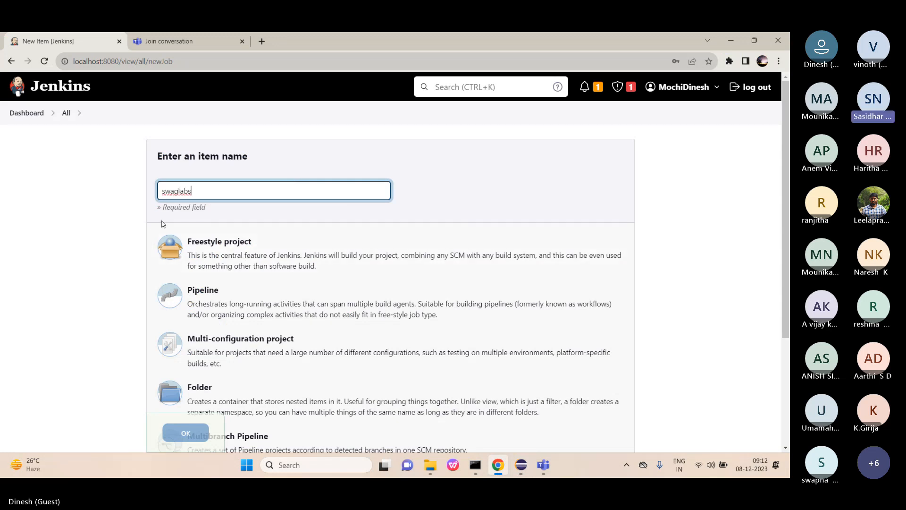
pyautogui.scroll(-1, 211, 200)
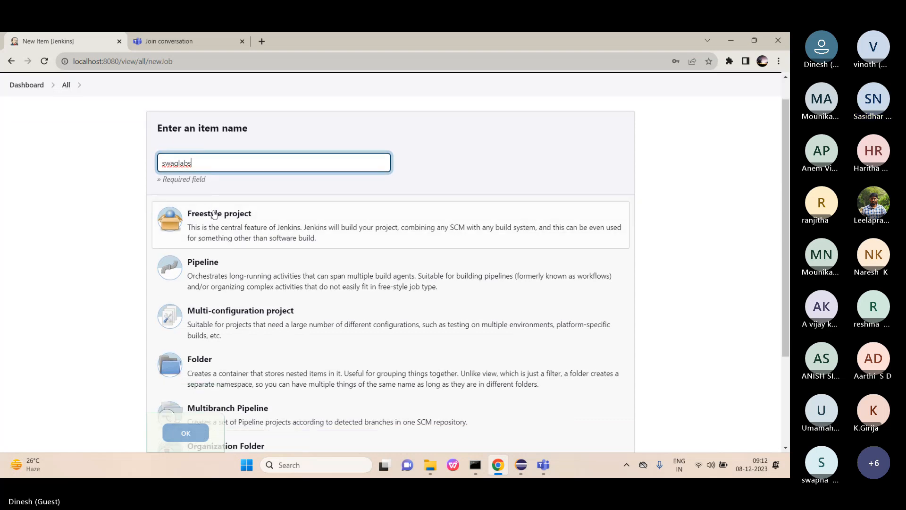
pyautogui.click(214, 217)
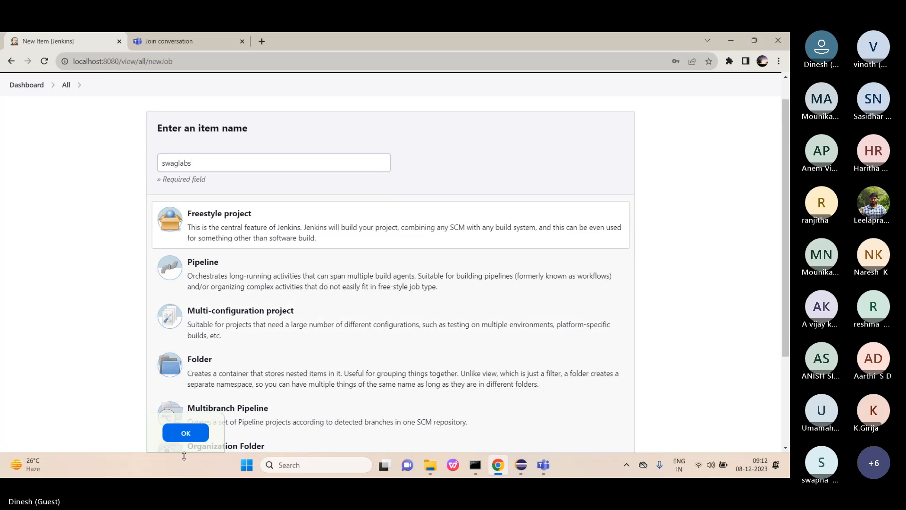
pyautogui.click(186, 433)
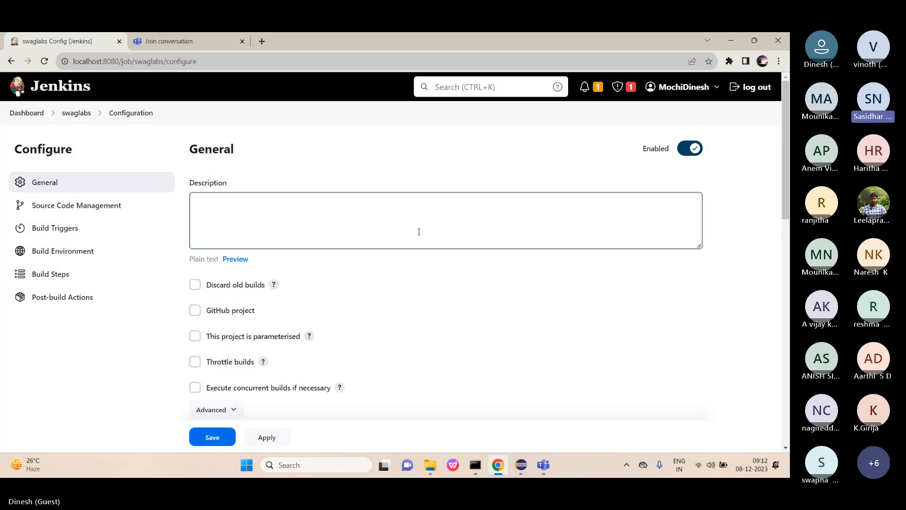
pyautogui.scroll(-1, 419, 232)
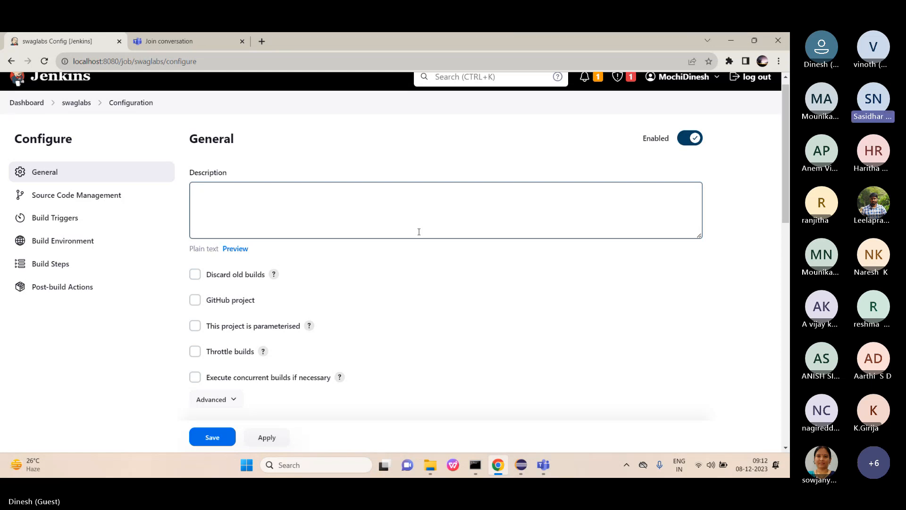
pyautogui.scroll(-1, 419, 232)
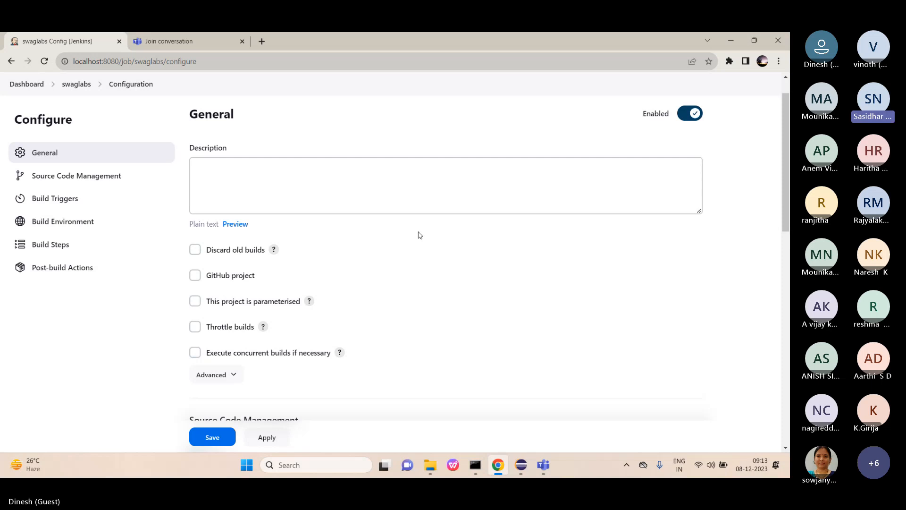
# Enable 'This project is parameterised' on the swaglabs job and apply the change.
pyautogui.click(198, 299)
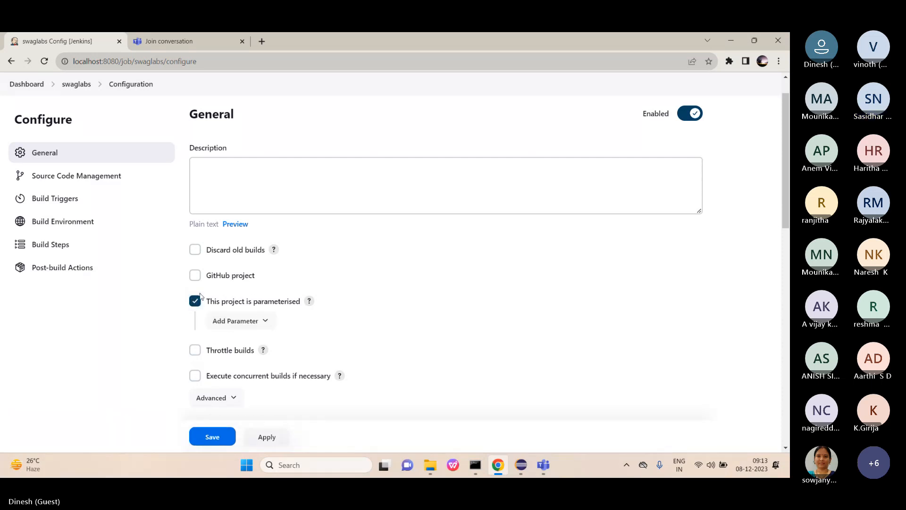
pyautogui.scroll(-1, 310, 267)
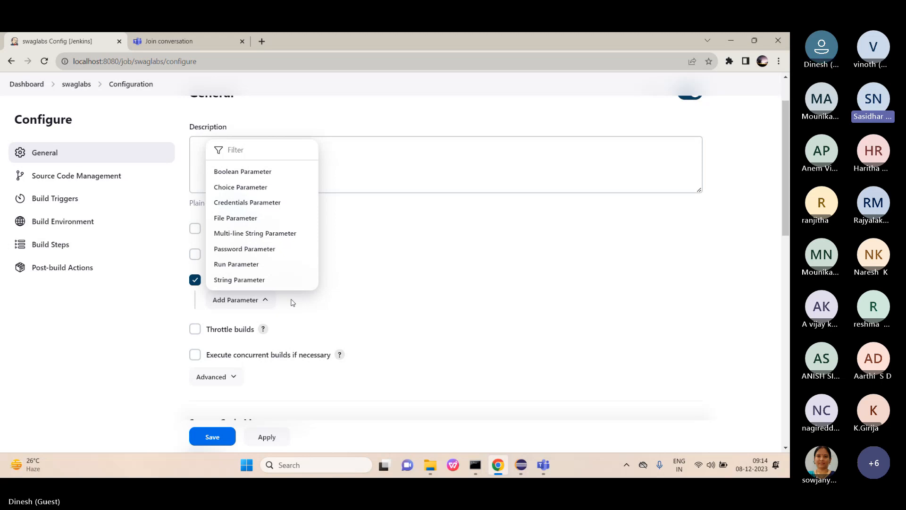
pyautogui.click(265, 307)
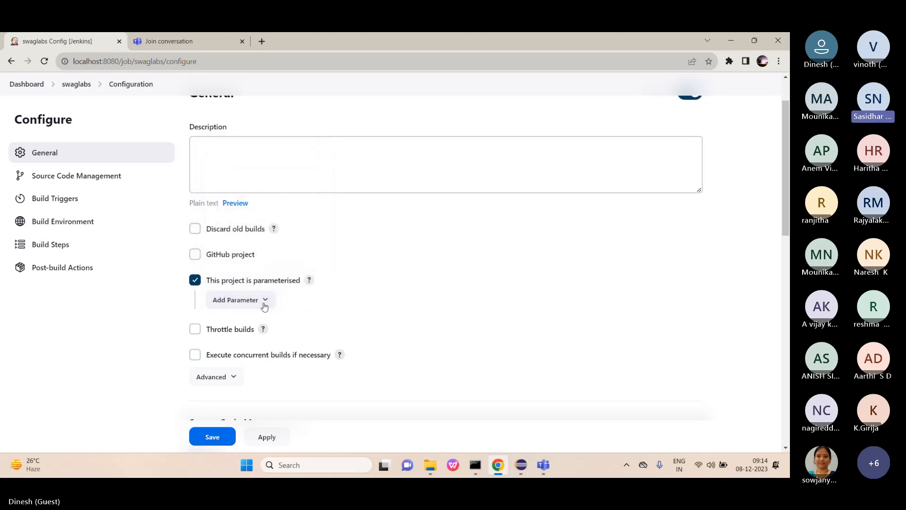
pyautogui.scroll(-1, 257, 330)
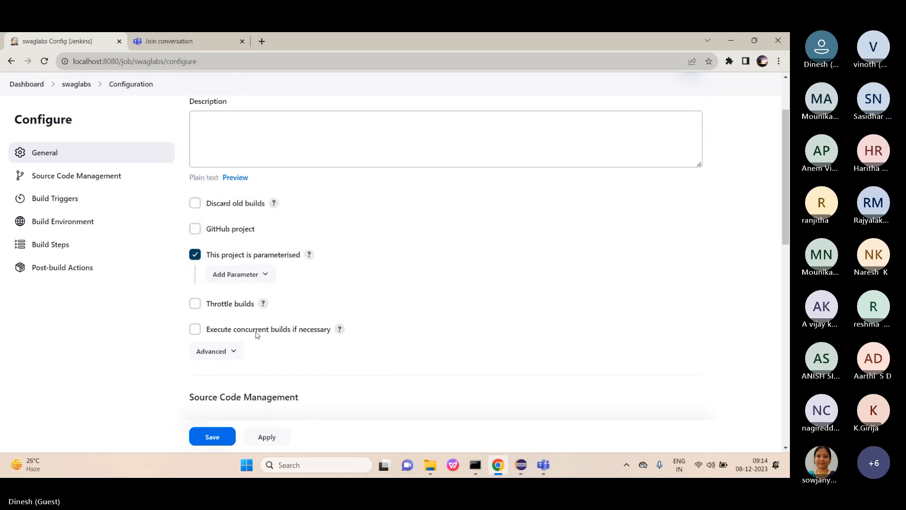
pyautogui.click(267, 437)
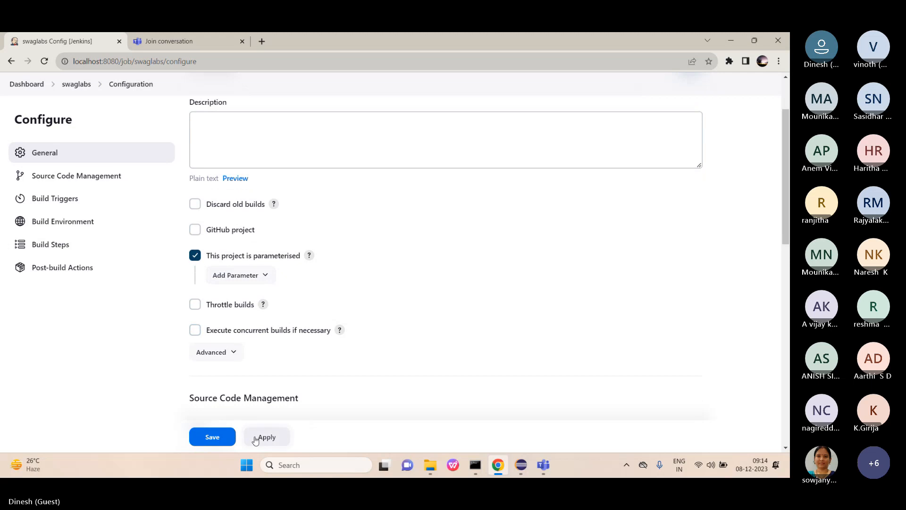
# Save the swaglabs configuration and go back to the Jenkins Dashboard.
pyautogui.click(211, 438)
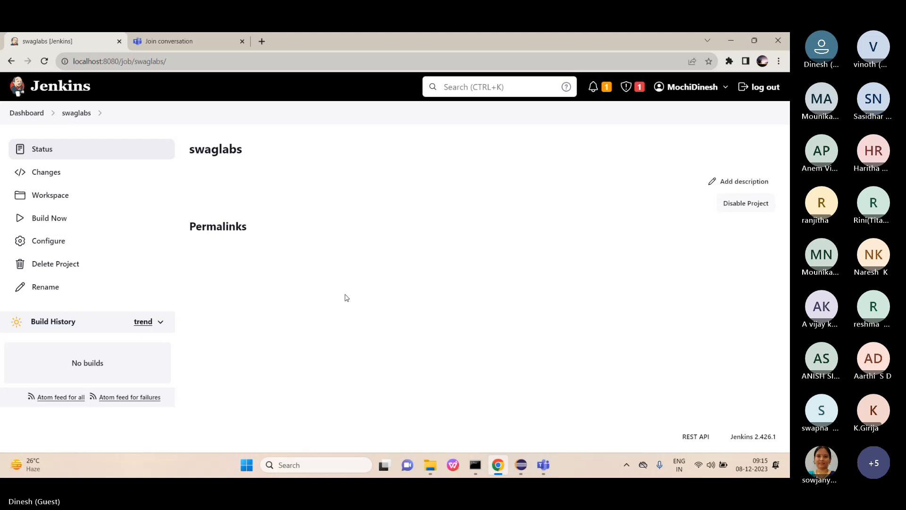
pyautogui.click(27, 113)
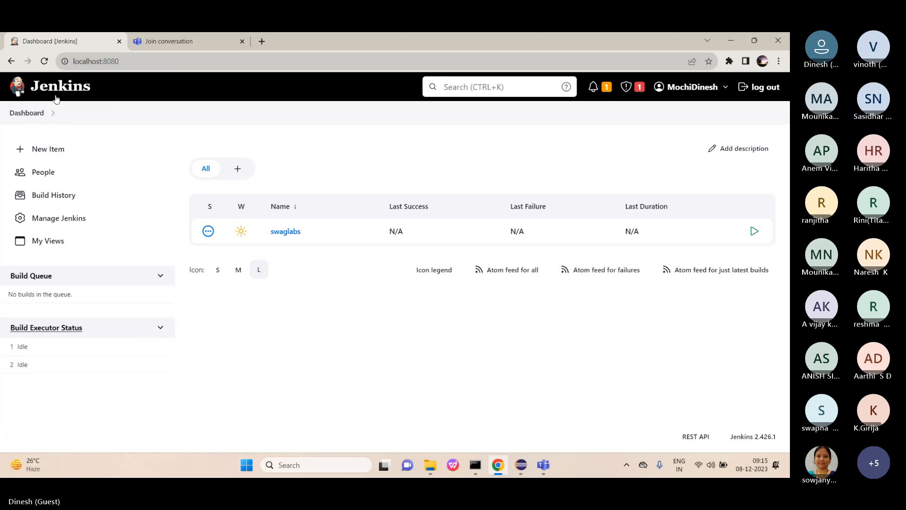
# Open Manage Jenkins and look over its system configuration, security and tools sections.
pyautogui.click(65, 220)
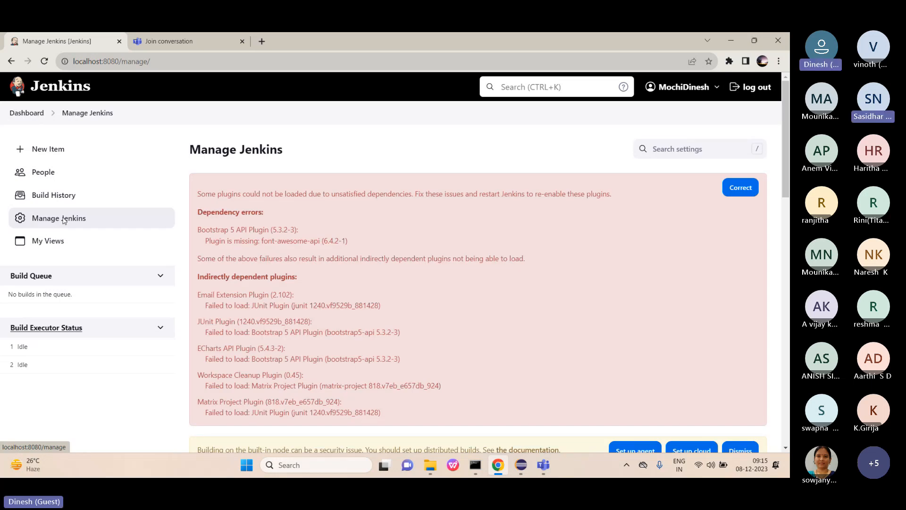
pyautogui.scroll(-1, 385, 261)
pyautogui.scroll(-5, 385, 262)
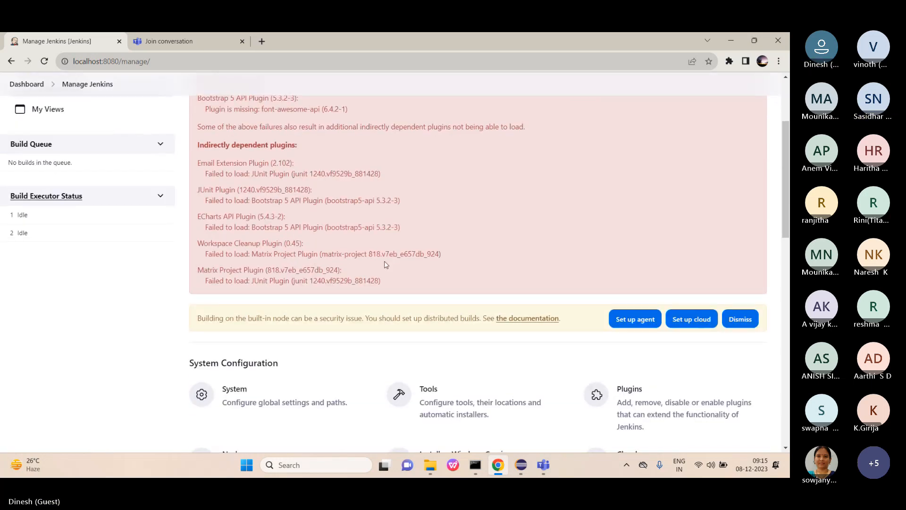
pyautogui.scroll(-8, 385, 265)
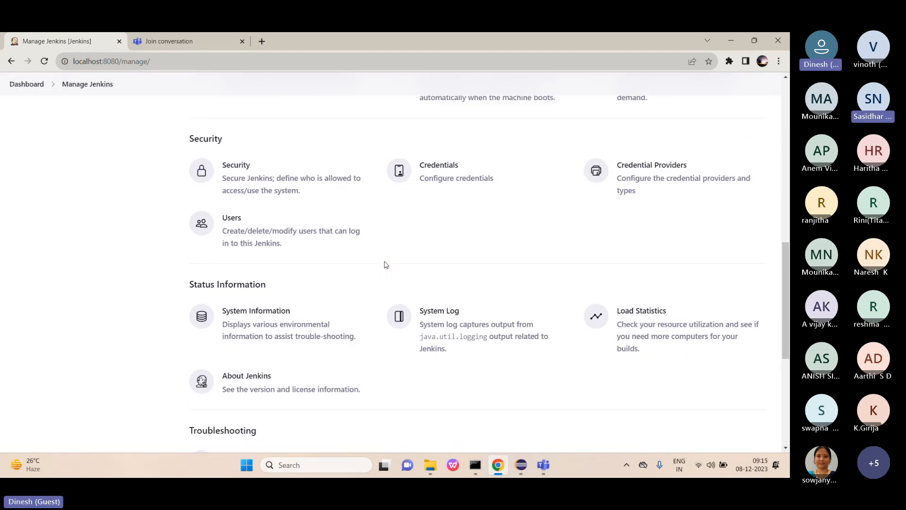
pyautogui.scroll(3, 385, 265)
pyautogui.scroll(1, 385, 265)
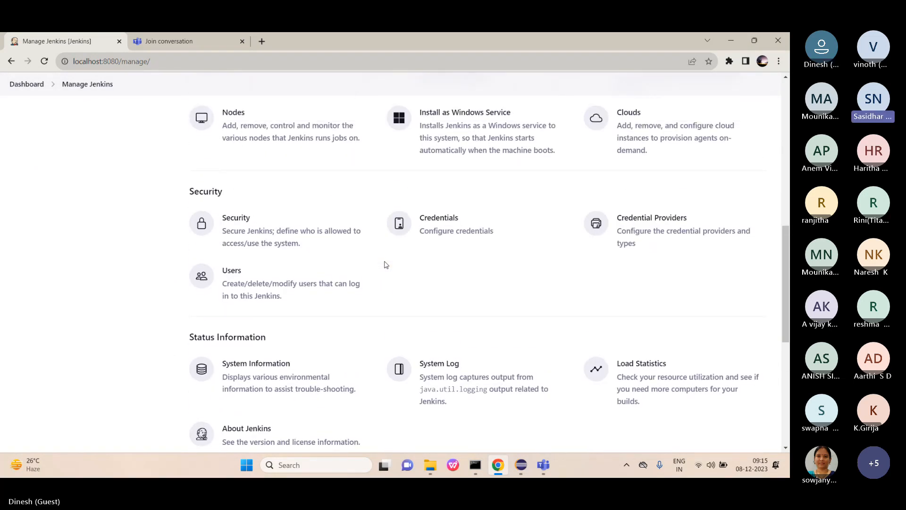
pyautogui.scroll(-4, 385, 265)
pyautogui.scroll(-3, 385, 265)
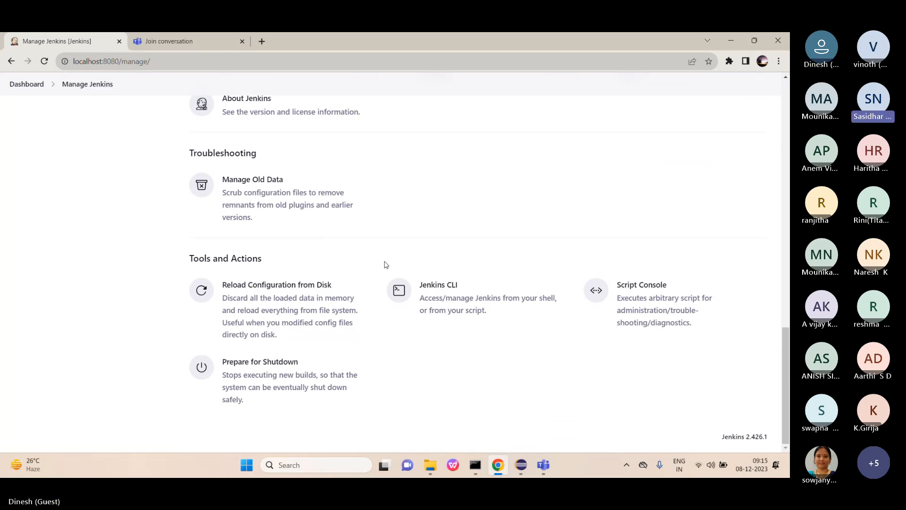
pyautogui.scroll(4, 385, 265)
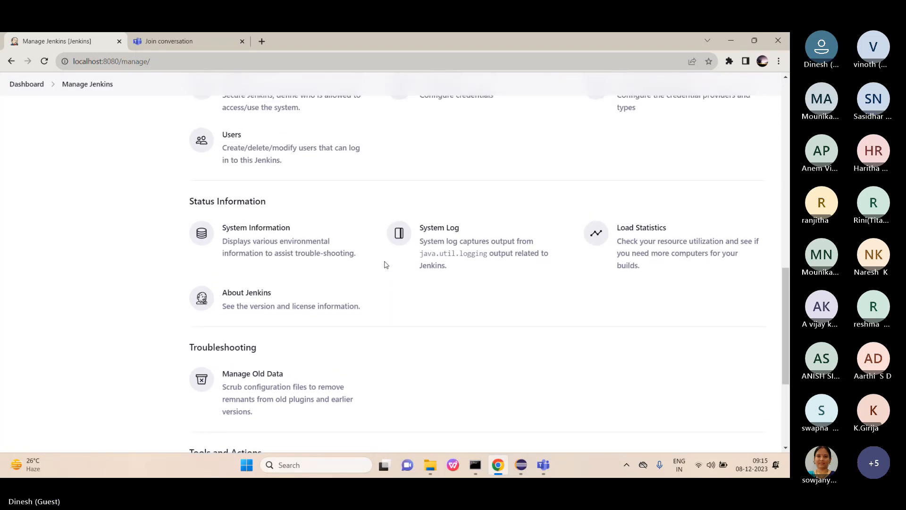
pyautogui.scroll(4, 385, 265)
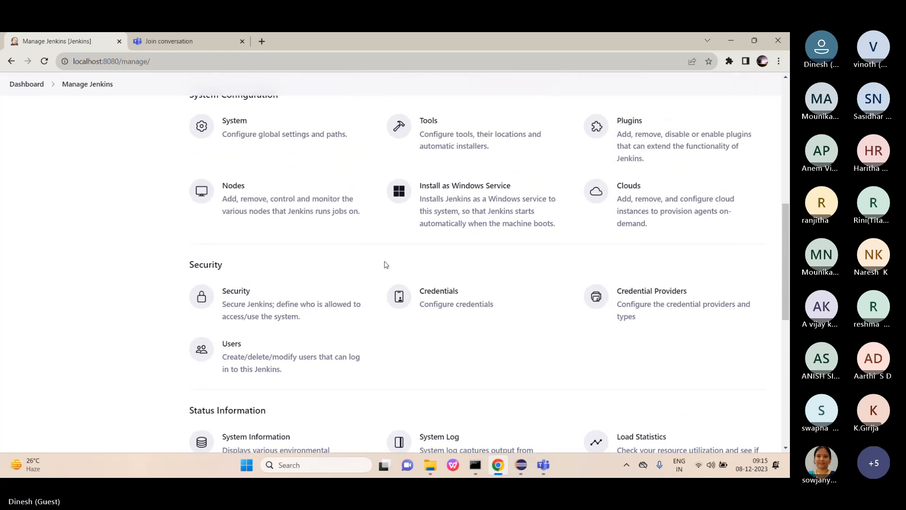
# Search the available plugins for 'extended' and tick Extended Choice Parameter.
pyautogui.click(637, 137)
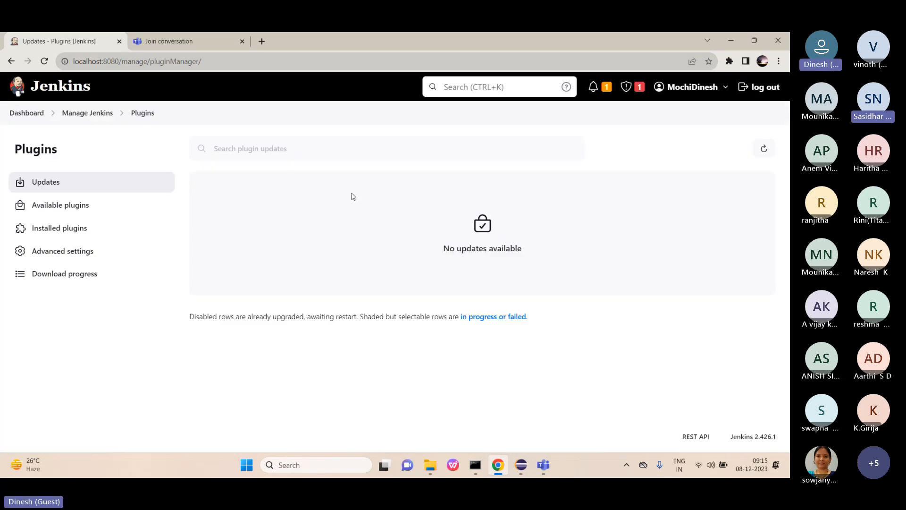
pyautogui.click(51, 205)
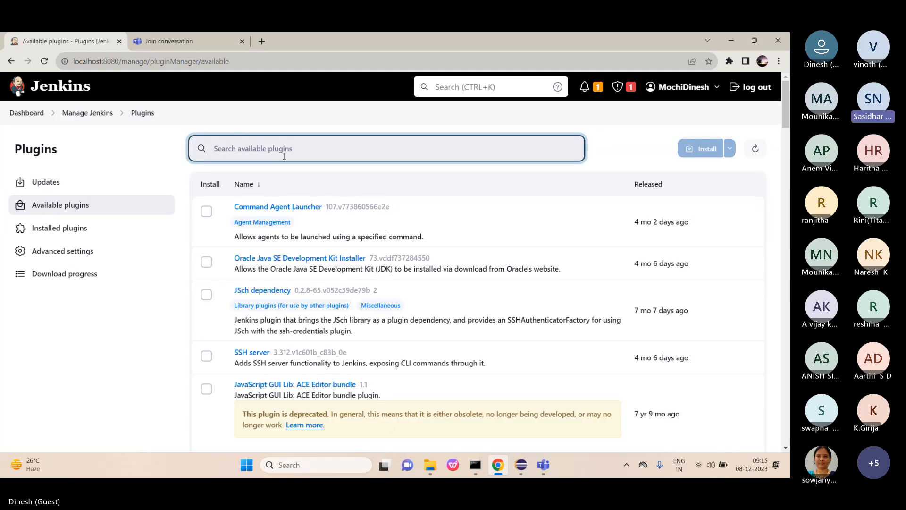
pyautogui.write('e')
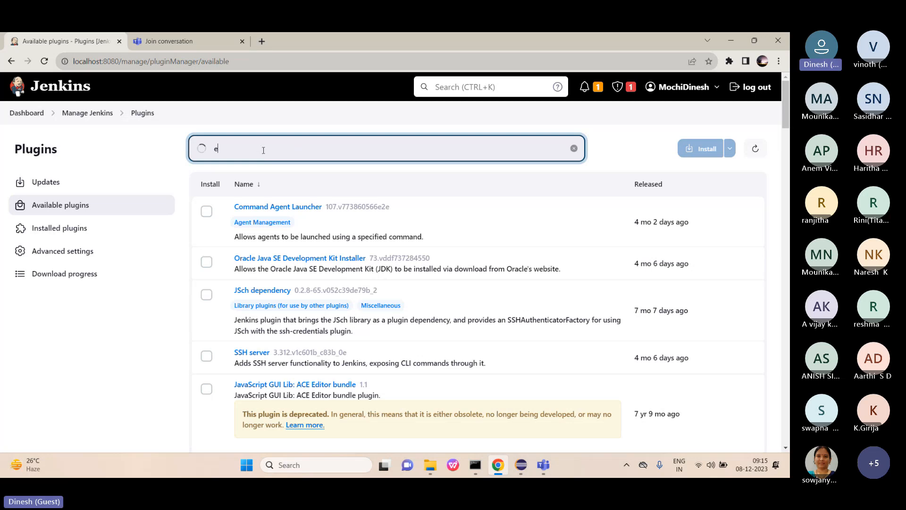
pyautogui.write('xe')
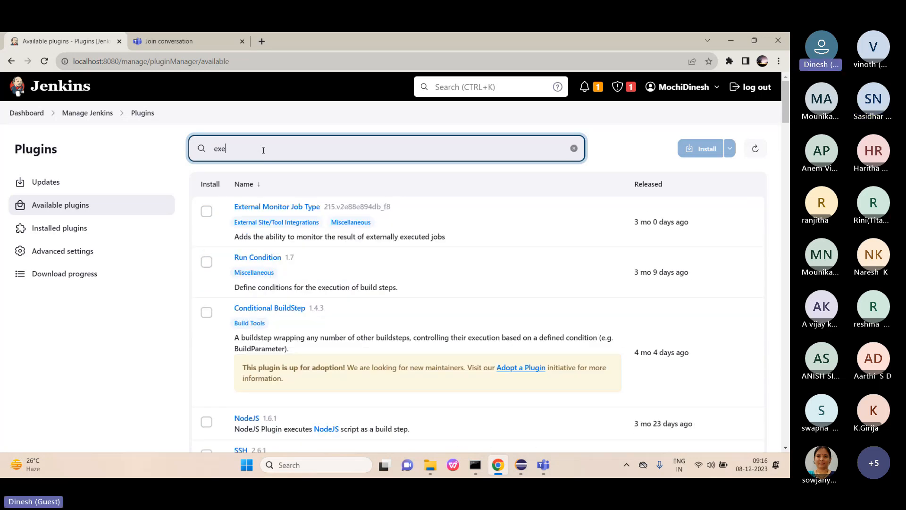
pyautogui.press('BackSpace')
pyautogui.write('te')
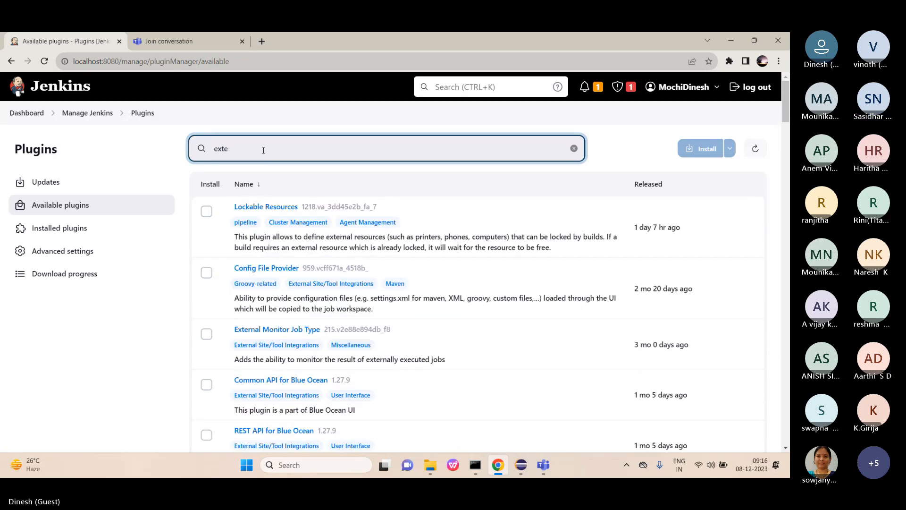
pyautogui.write('n')
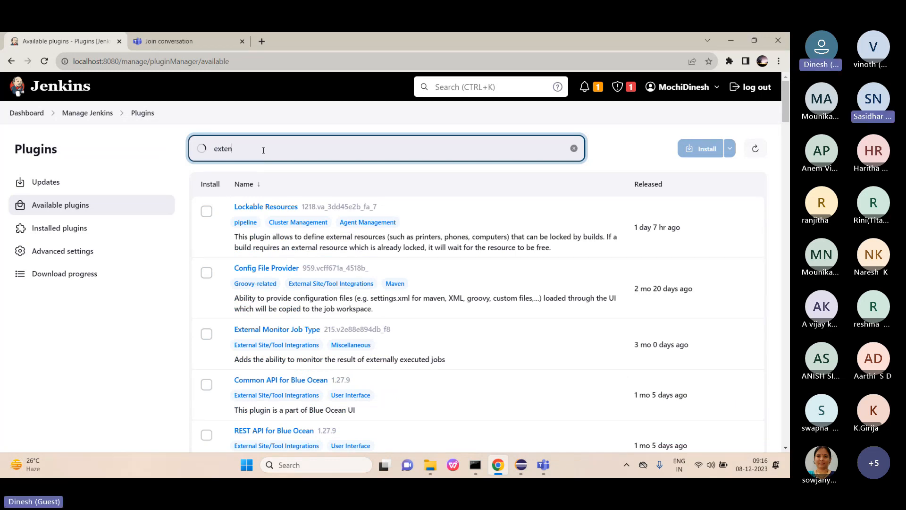
pyautogui.write('ded')
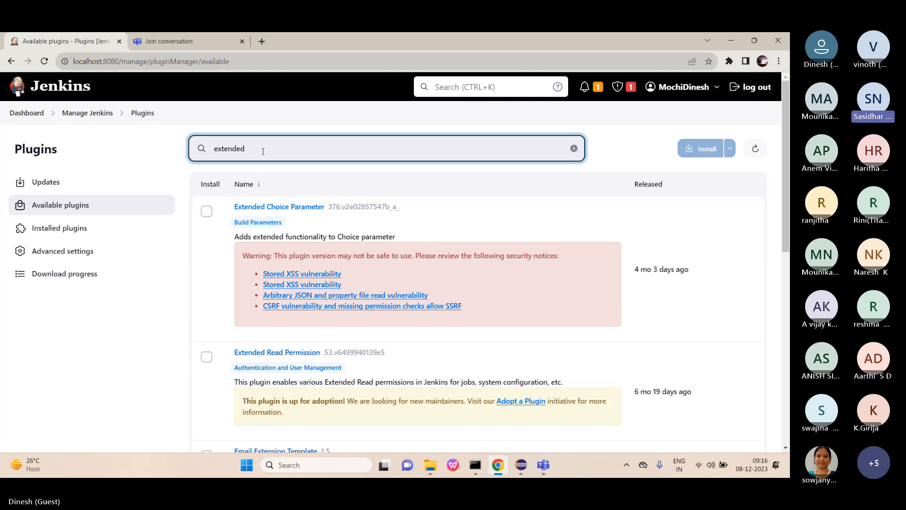
pyautogui.click(207, 213)
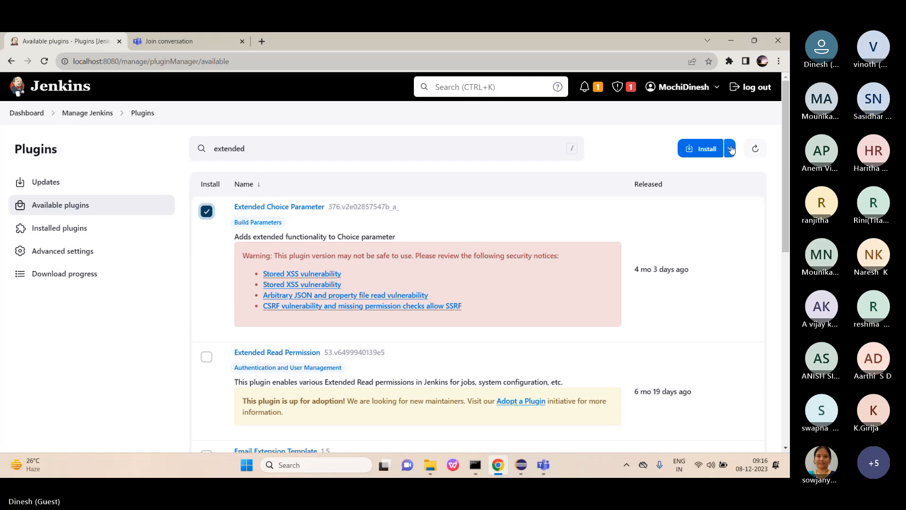
# Install Extended Choice Parameter and check its download progress shows Success.
pyautogui.click(696, 154)
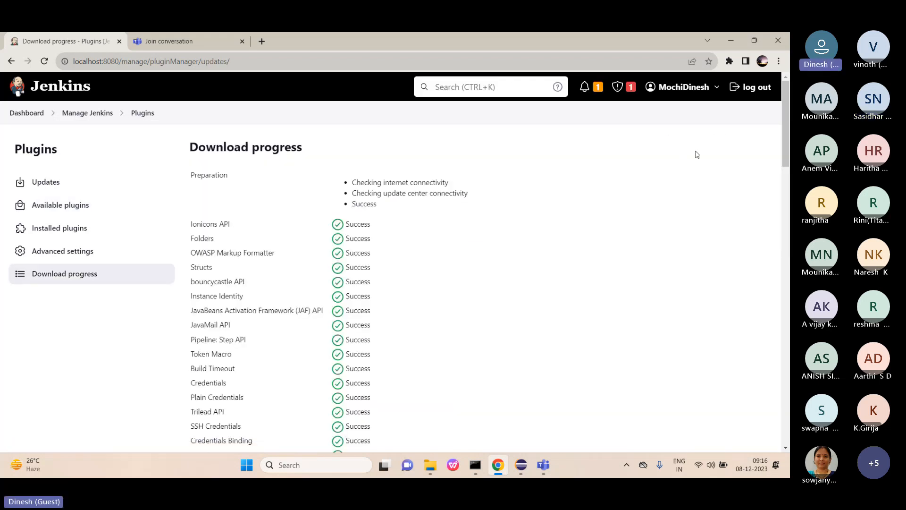
pyautogui.scroll(-1, 475, 295)
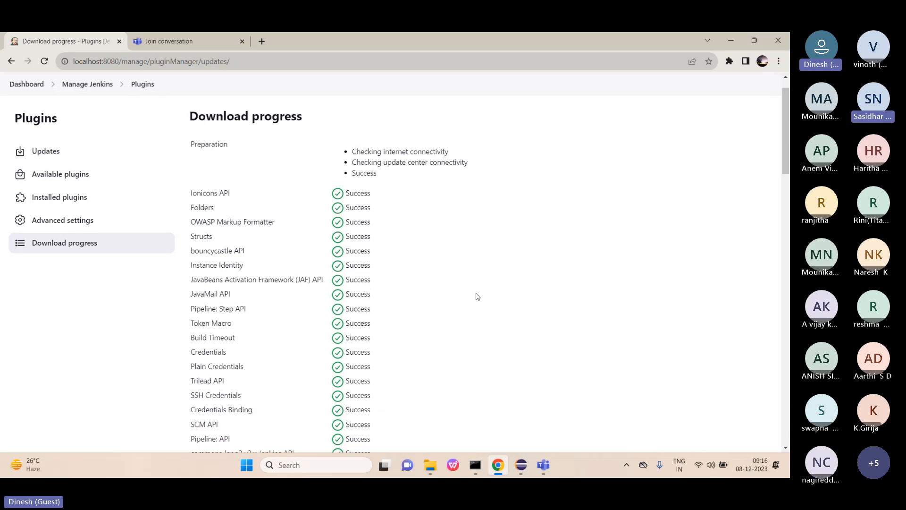
pyautogui.scroll(-1, 478, 297)
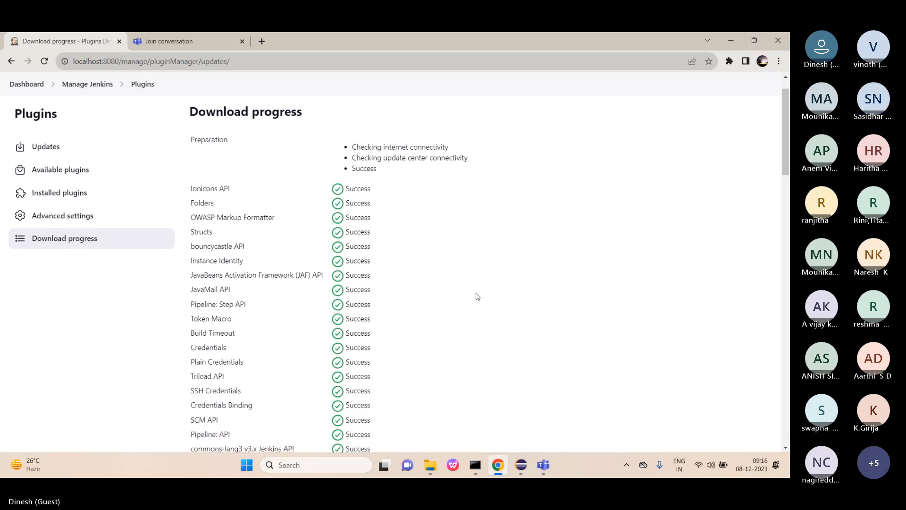
pyautogui.scroll(-10, 478, 297)
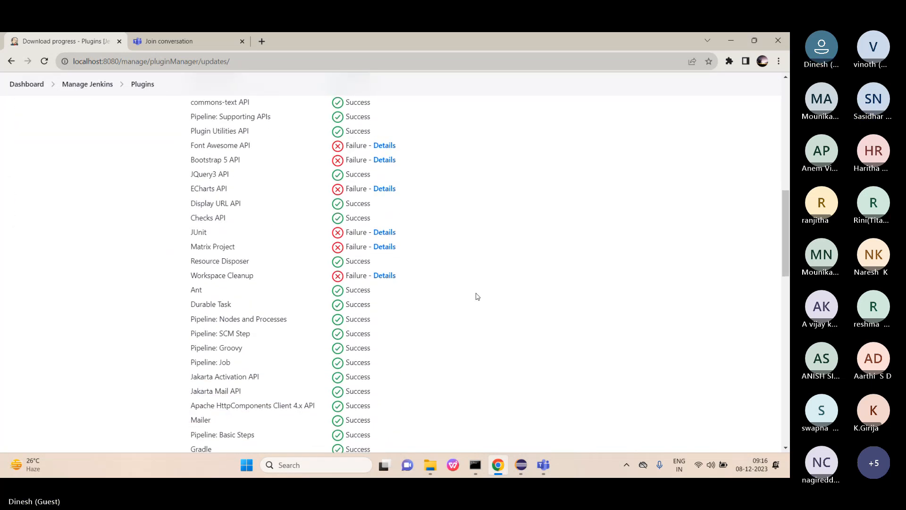
pyautogui.scroll(-2, 477, 297)
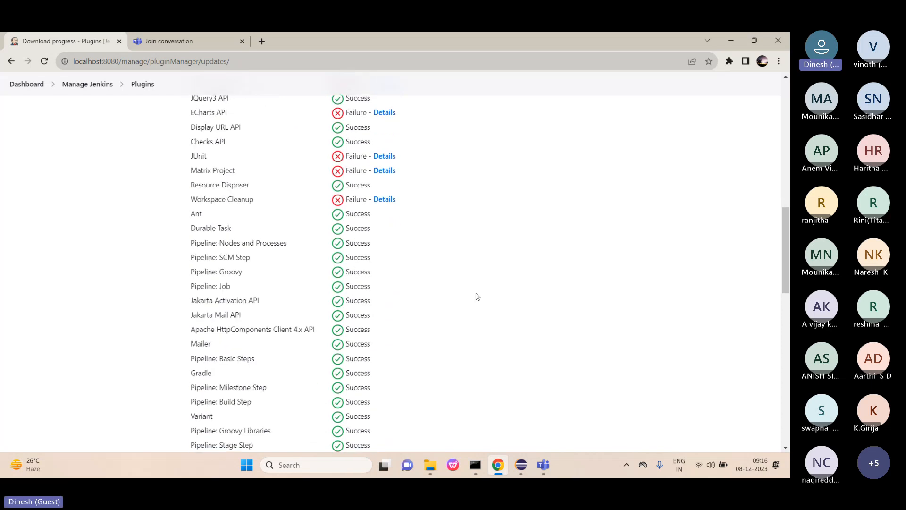
pyautogui.scroll(-15, 478, 297)
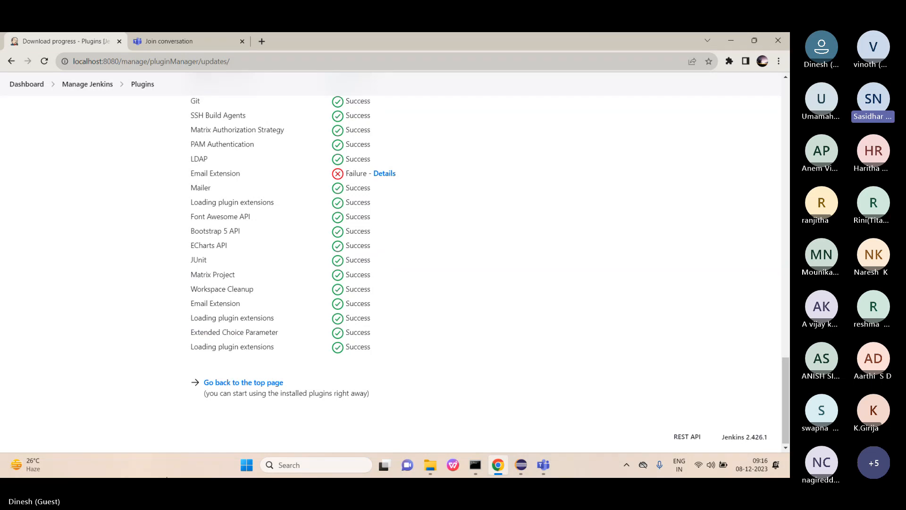
# Go from the dashboard to the swaglabs job and open its Configure page.
pyautogui.click(243, 384)
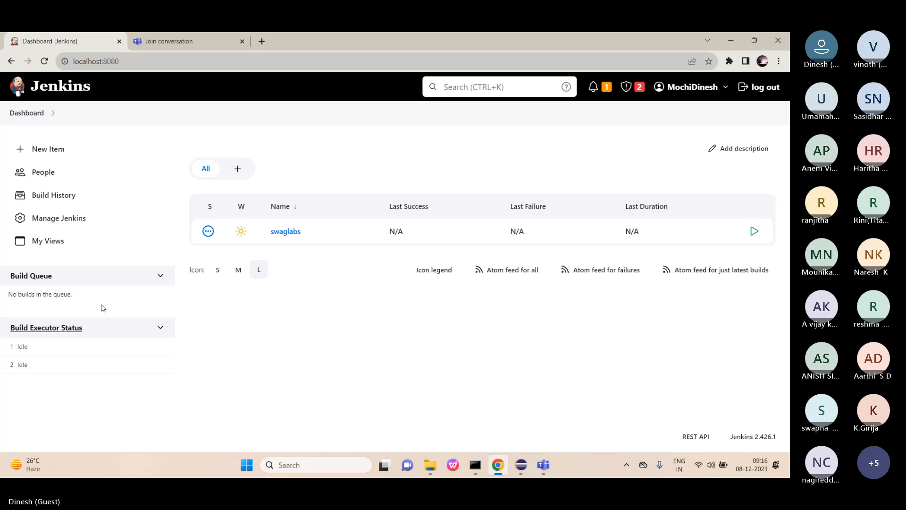
pyautogui.click(284, 232)
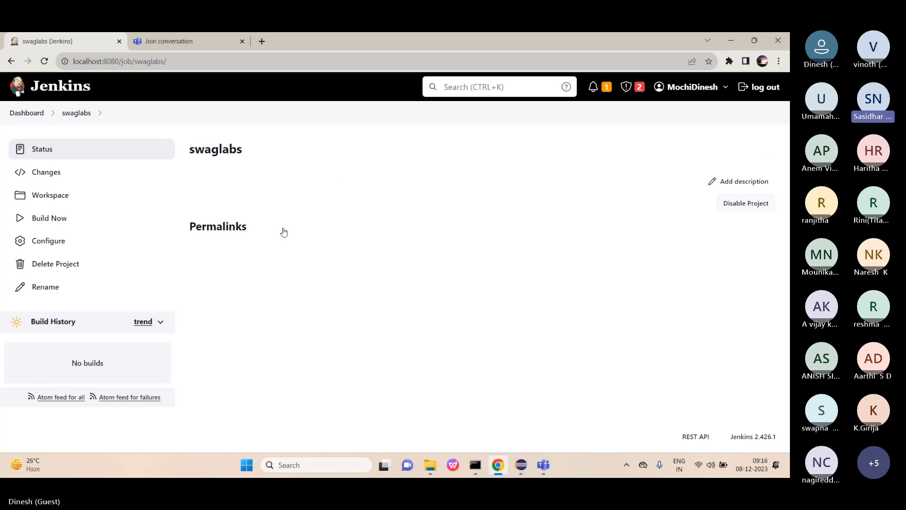
pyautogui.click(59, 241)
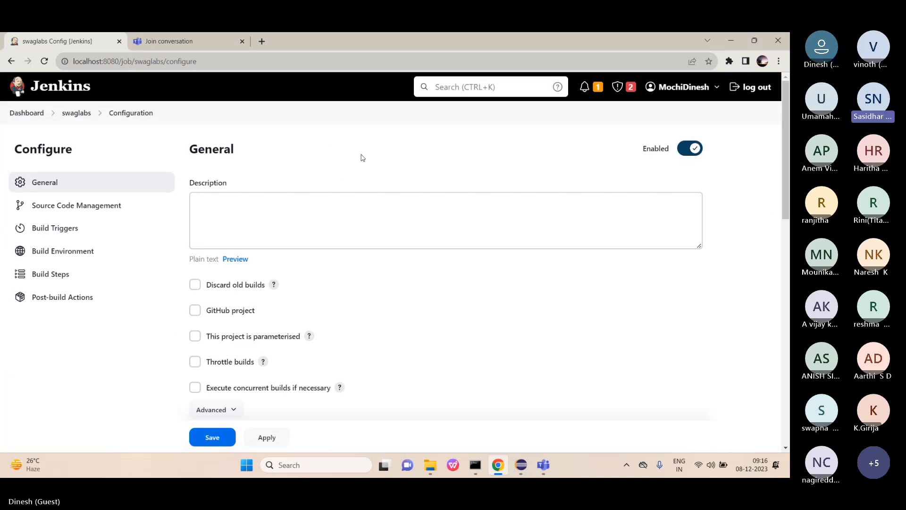
pyautogui.scroll(-2, 365, 203)
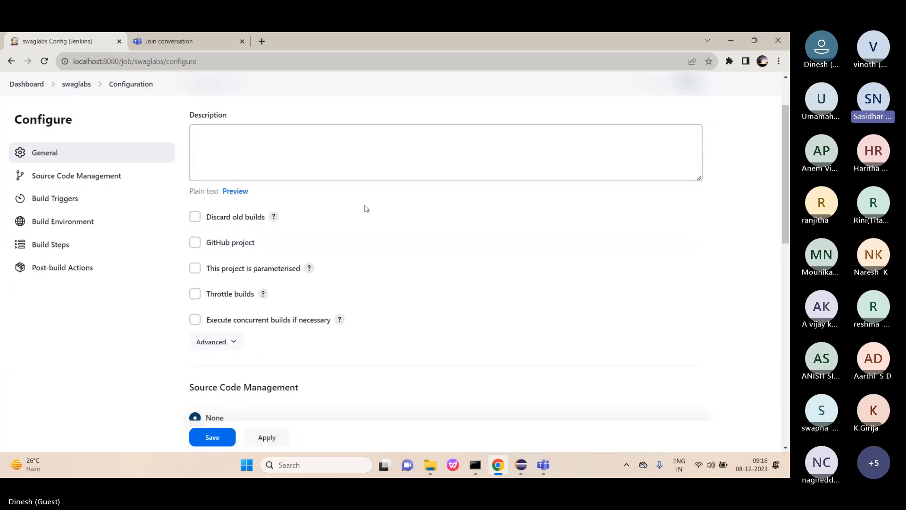
# Enable 'This project is parameterised' and add an Extended Choice Parameter.
pyautogui.click(195, 269)
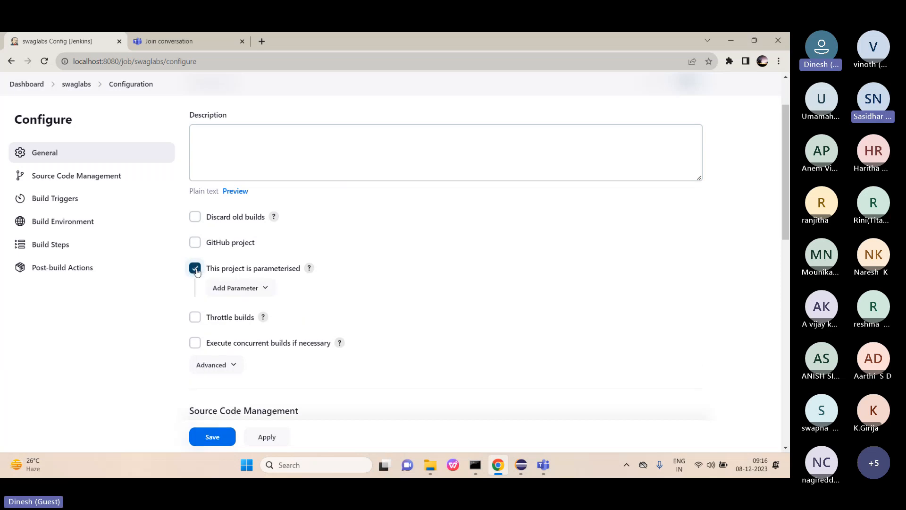
pyautogui.click(265, 288)
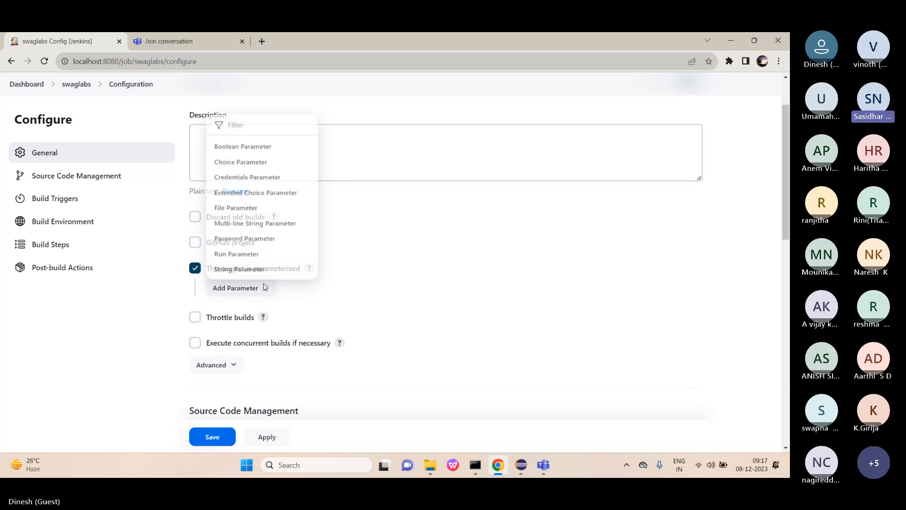
pyautogui.click(272, 191)
pyautogui.scroll(-4, 273, 194)
pyautogui.scroll(2, 272, 194)
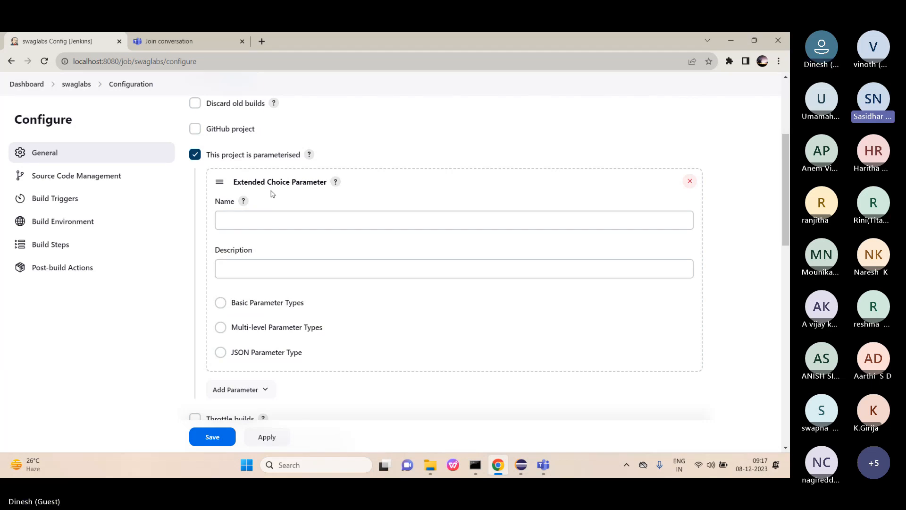
# Name the parameter 'TagName' with description 'Cucumber Tag Name'.
pyautogui.click(249, 218)
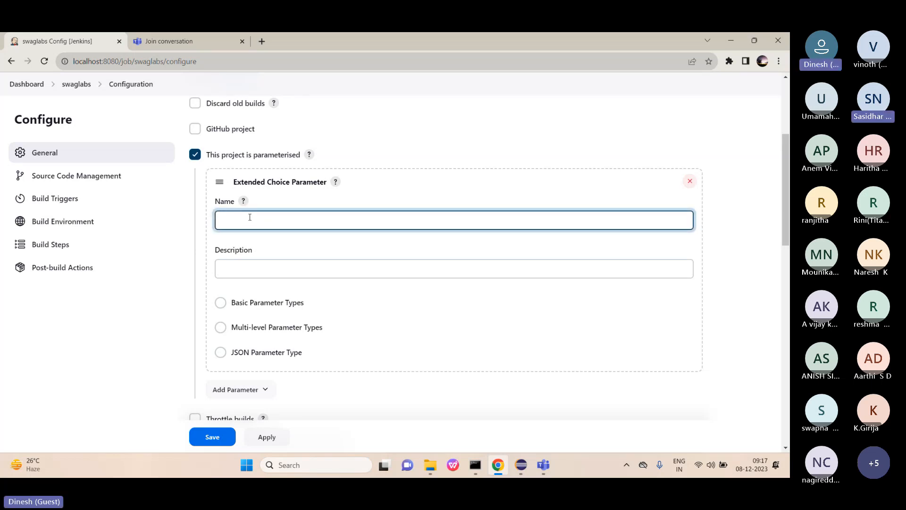
pyautogui.write('Ta')
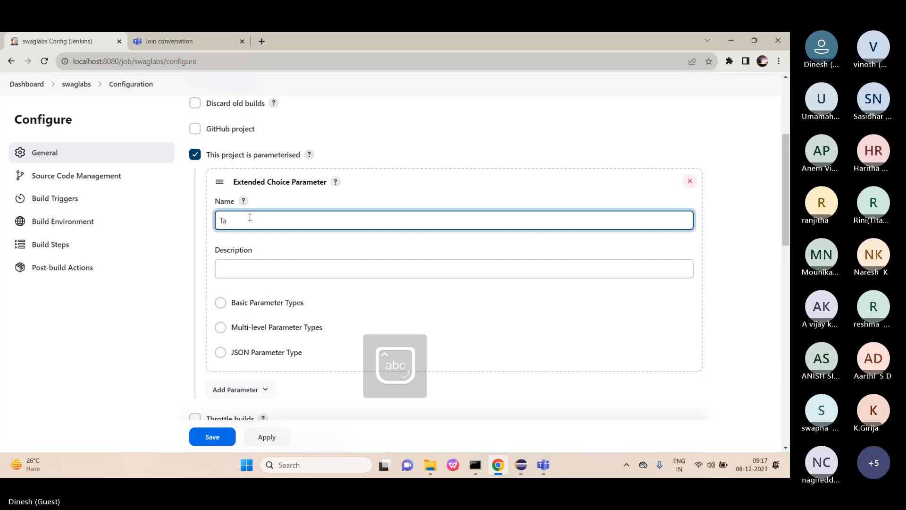
pyautogui.write('g')
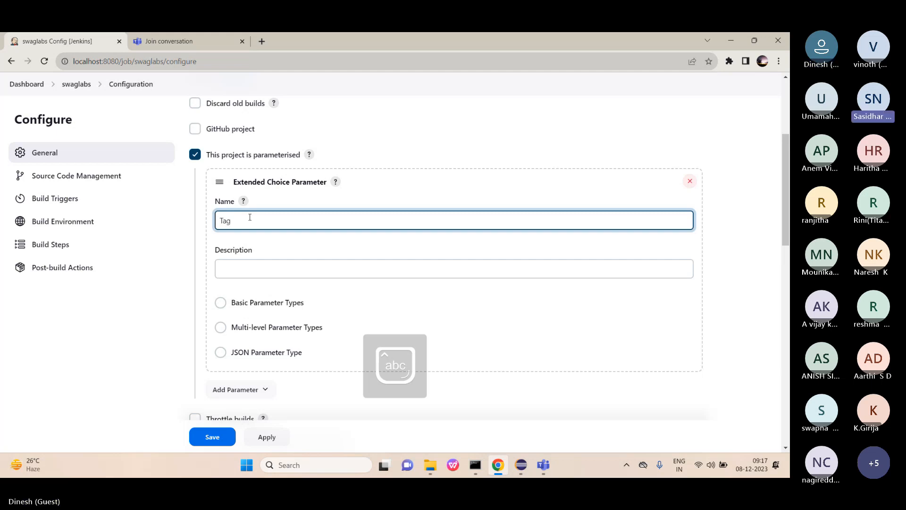
pyautogui.write('Namw')
pyautogui.press('BackSpace')
pyautogui.write('e')
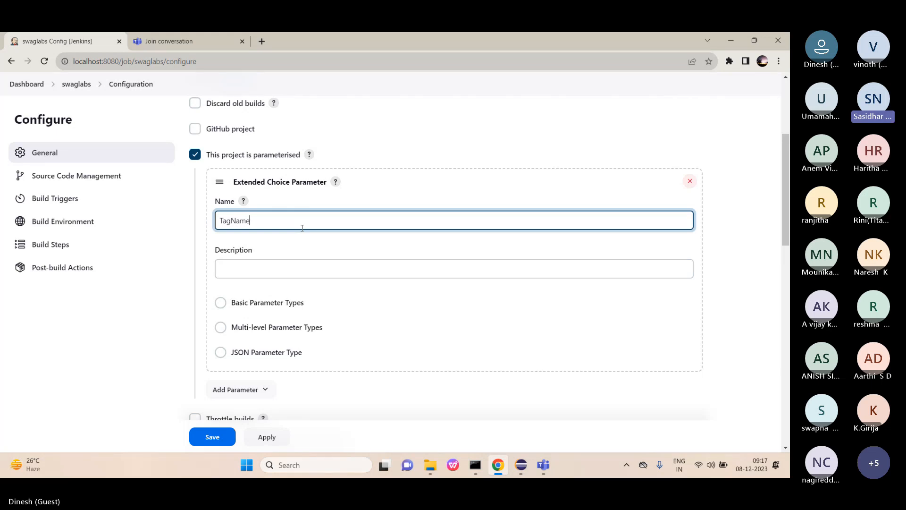
pyautogui.click(284, 269)
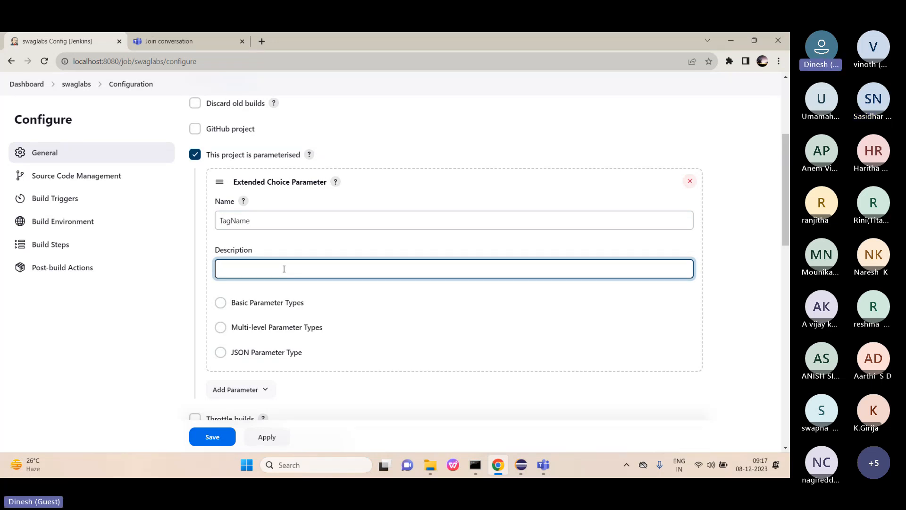
pyautogui.write('Cucum')
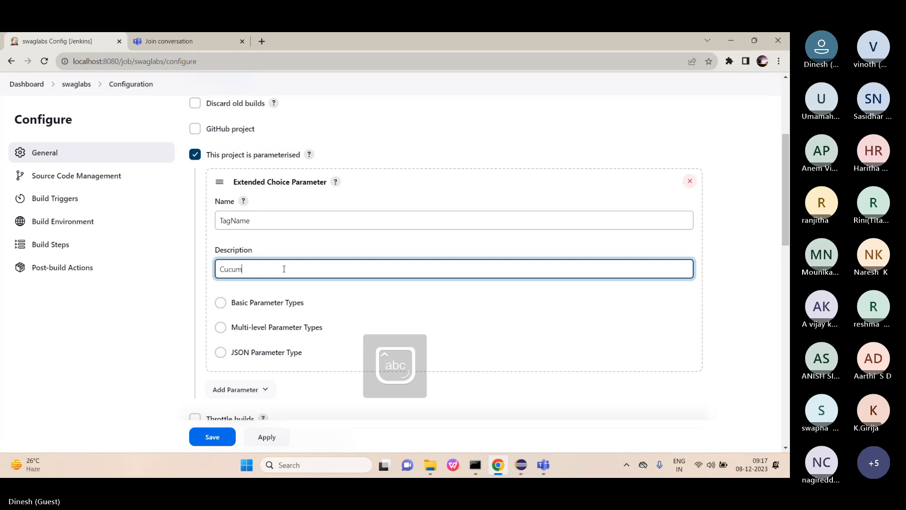
pyautogui.write('ber Tag Name')
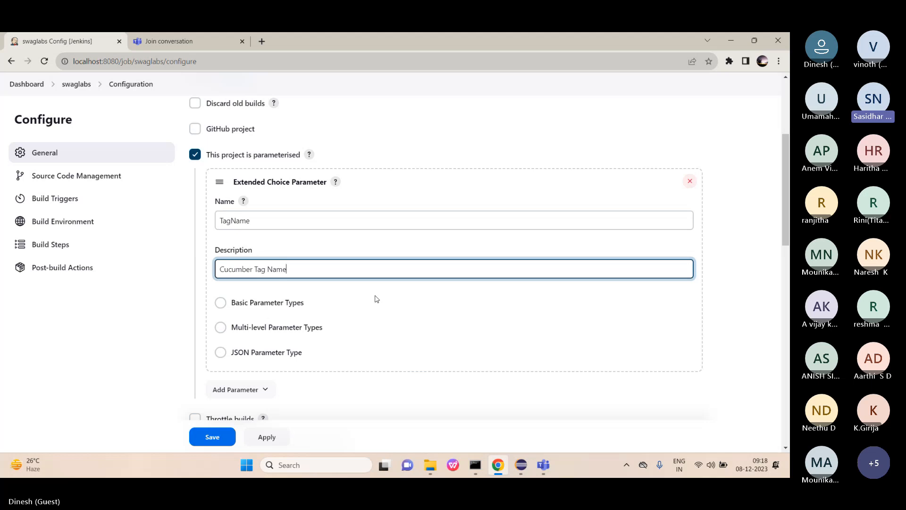
pyautogui.scroll(-1, 376, 298)
# Switch TagName to Basic Parameter Types and show its Parameter Type choices.
pyautogui.click(220, 270)
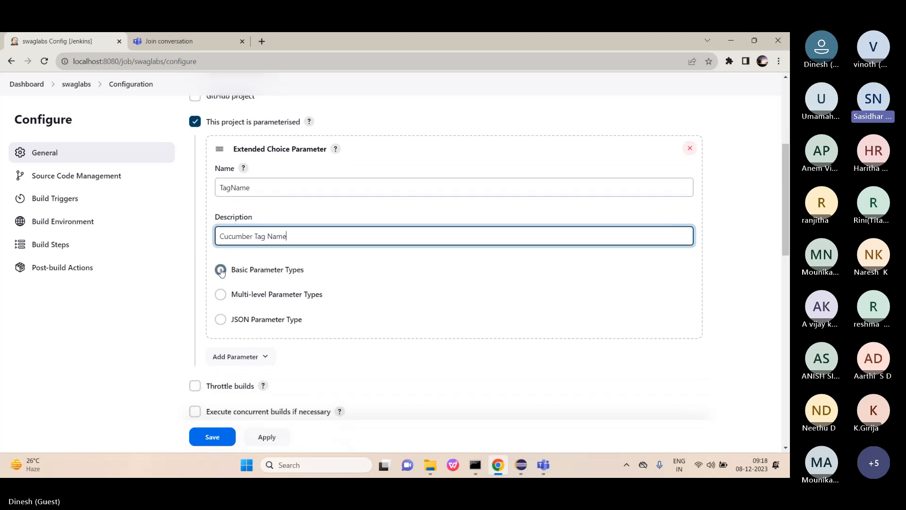
pyautogui.scroll(-2, 356, 264)
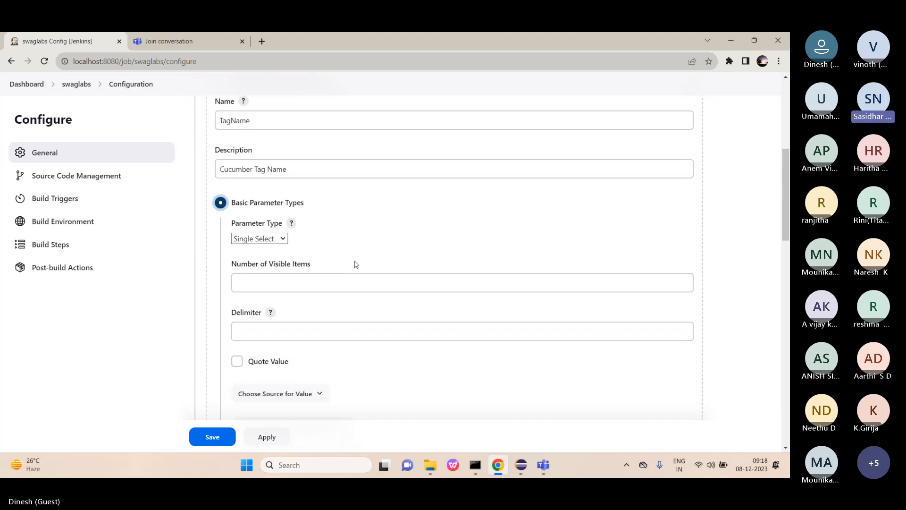
pyautogui.scroll(-3, 356, 265)
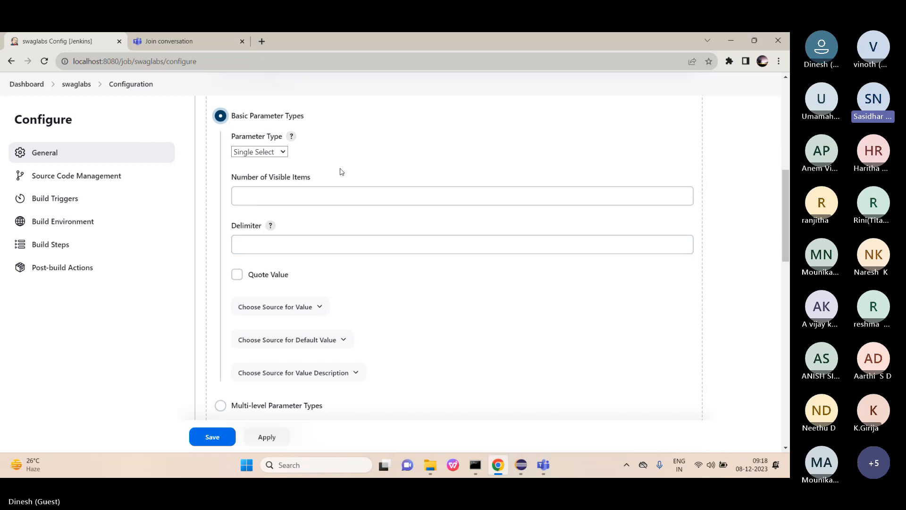
pyautogui.scroll(-1, 341, 171)
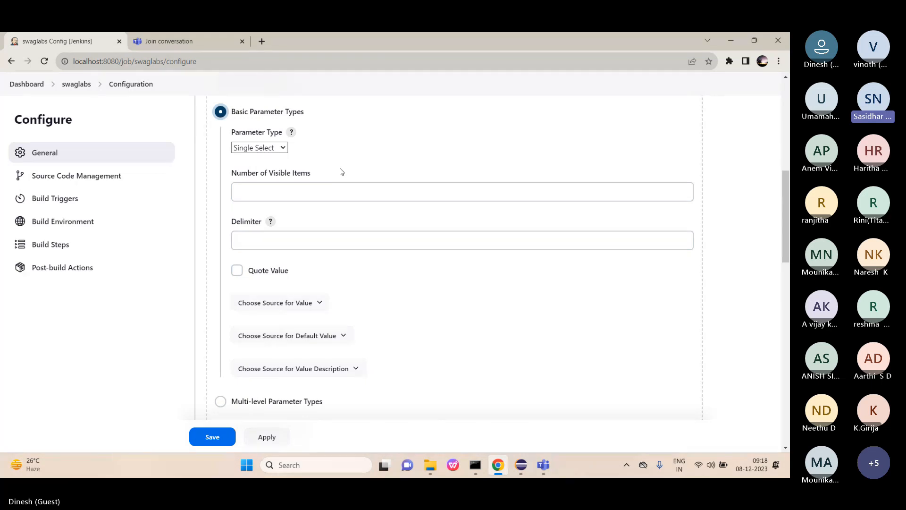
pyautogui.click(279, 148)
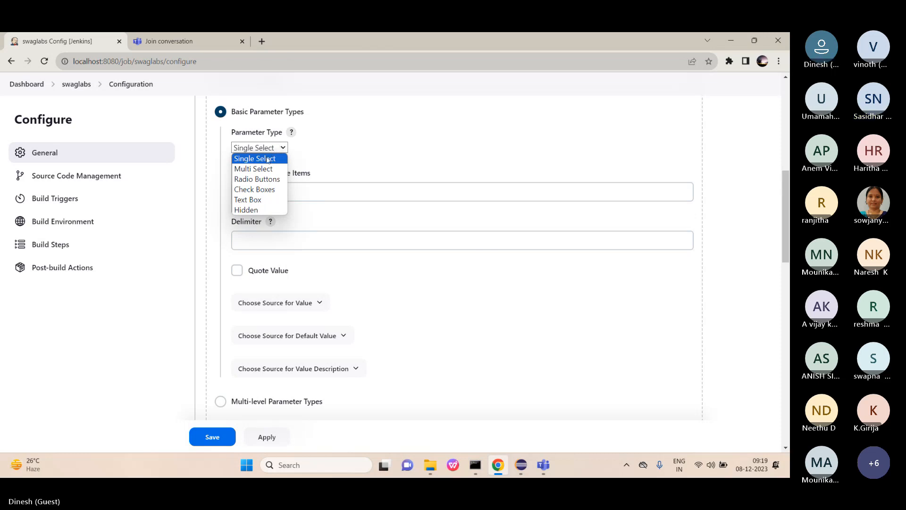
# Pick the parameter type and set Number of Visible Items to 1.
pyautogui.click(257, 200)
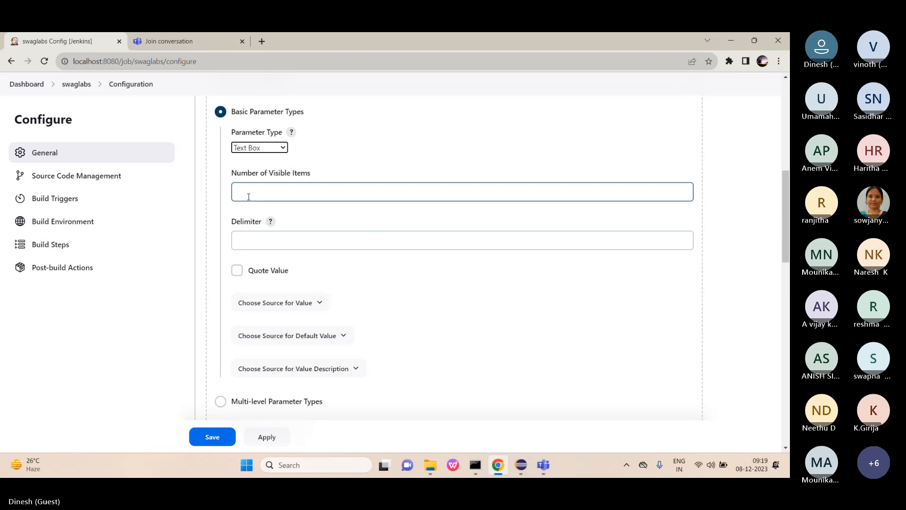
pyautogui.click(248, 197)
pyautogui.write('1')
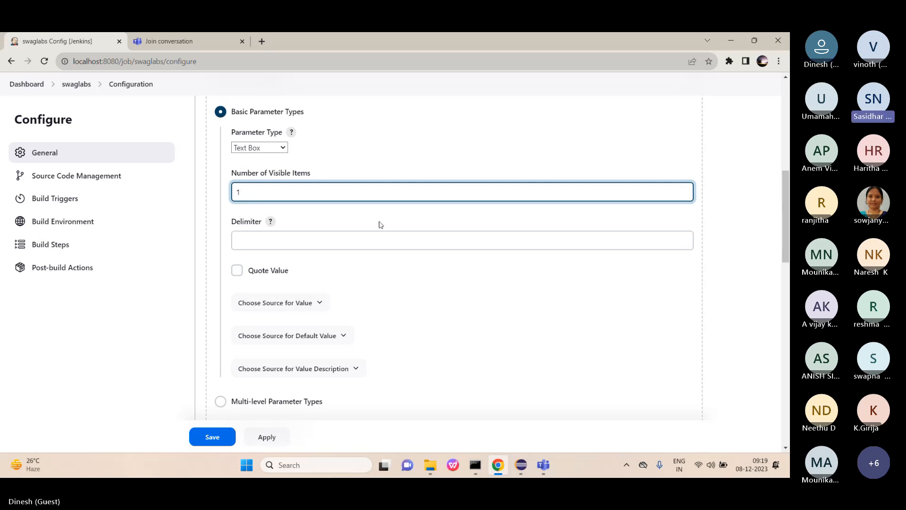
pyautogui.scroll(-1, 381, 225)
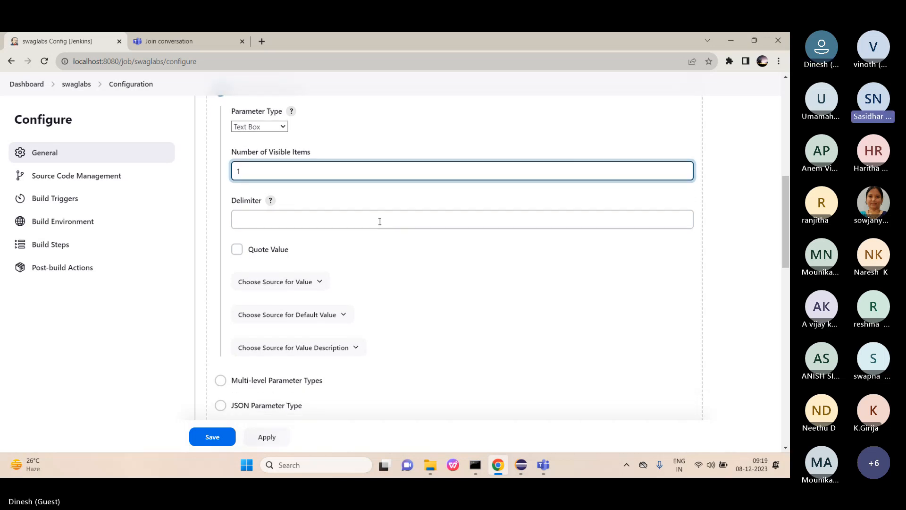
# Fill in the Delimiter and expand the Choose Source for Value options.
pyautogui.click(351, 224)
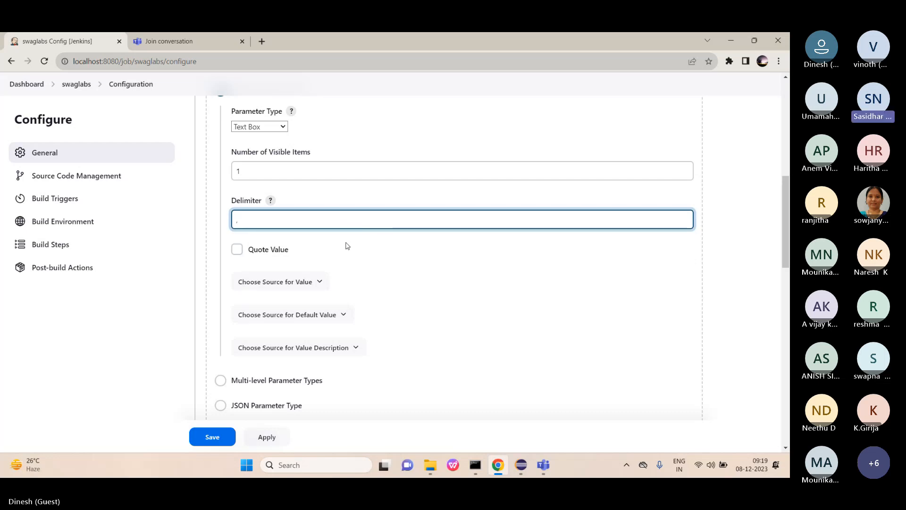
pyautogui.scroll(-1, 361, 234)
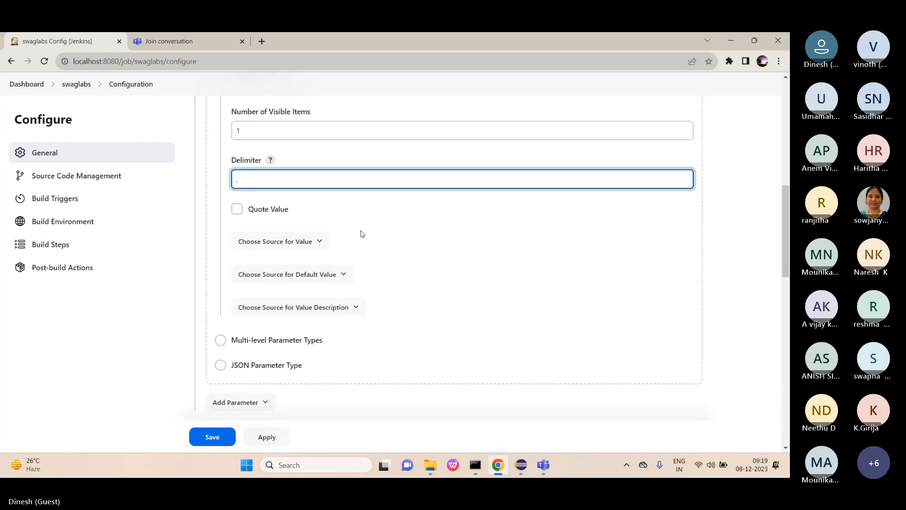
pyautogui.scroll(-1, 362, 233)
pyautogui.scroll(-1, 362, 234)
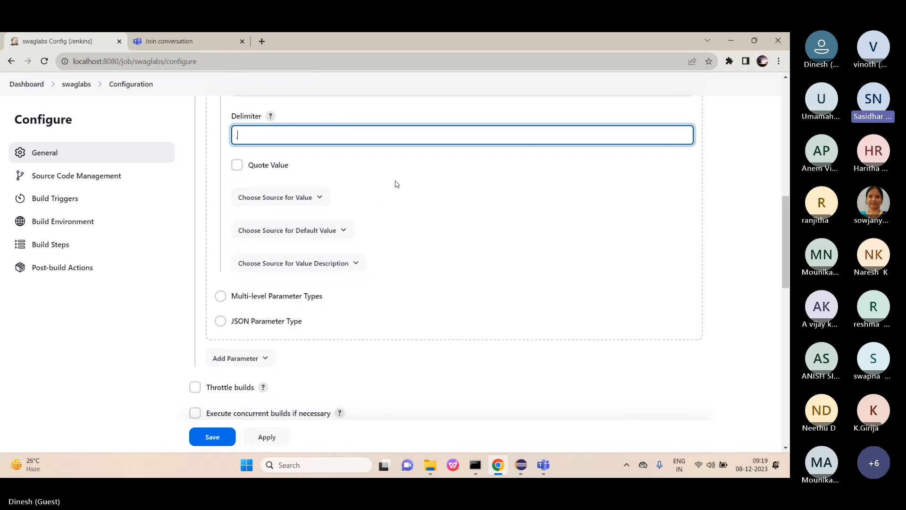
pyautogui.click(320, 204)
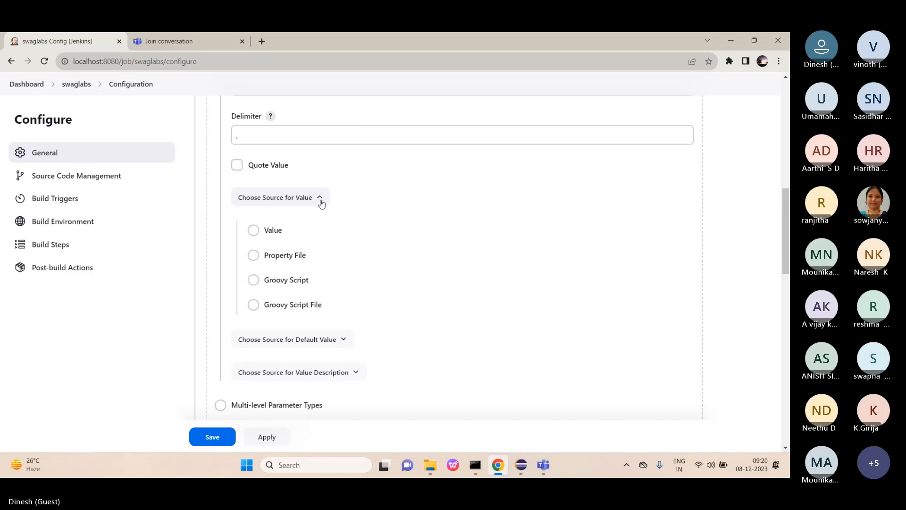
# Collapse the value source options and apply the TagName parameter settings.
pyautogui.click(321, 202)
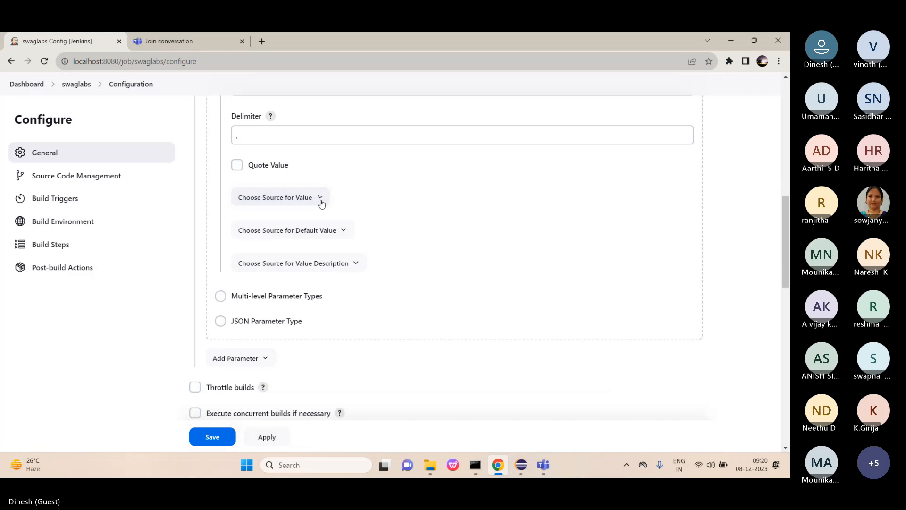
pyautogui.click(274, 436)
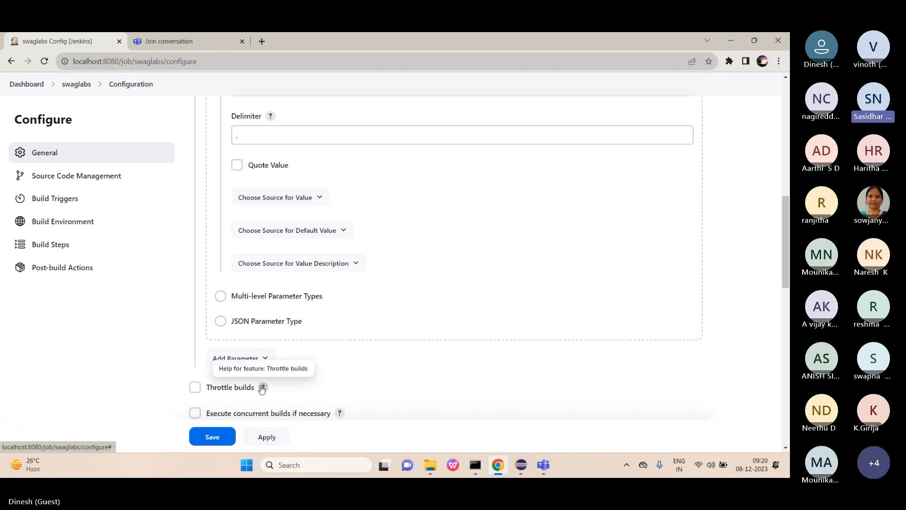
pyautogui.scroll(-4, 255, 387)
pyautogui.scroll(-2, 262, 388)
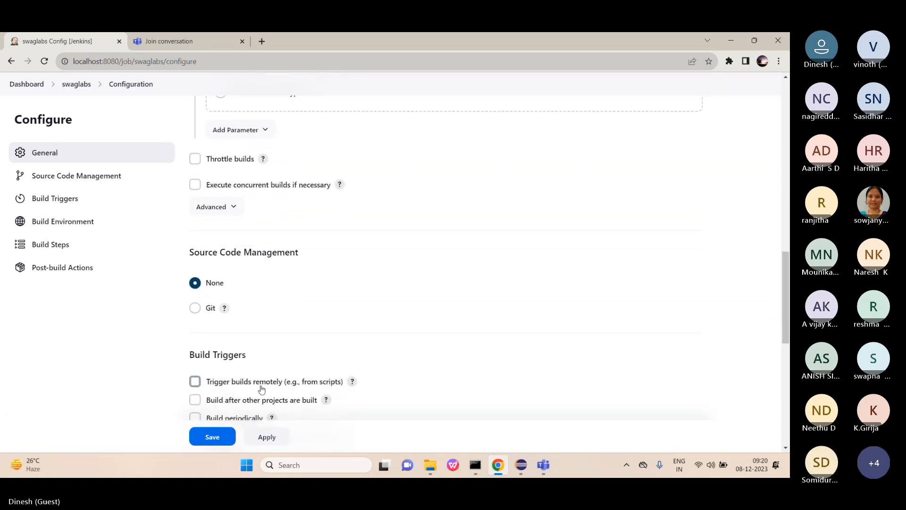
pyautogui.scroll(-1, 262, 388)
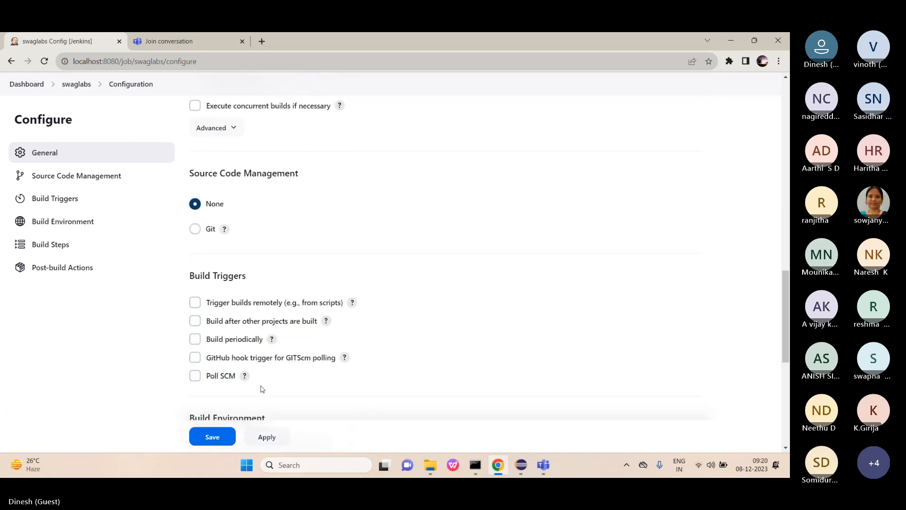
pyautogui.scroll(-2, 263, 388)
pyautogui.scroll(2, 261, 385)
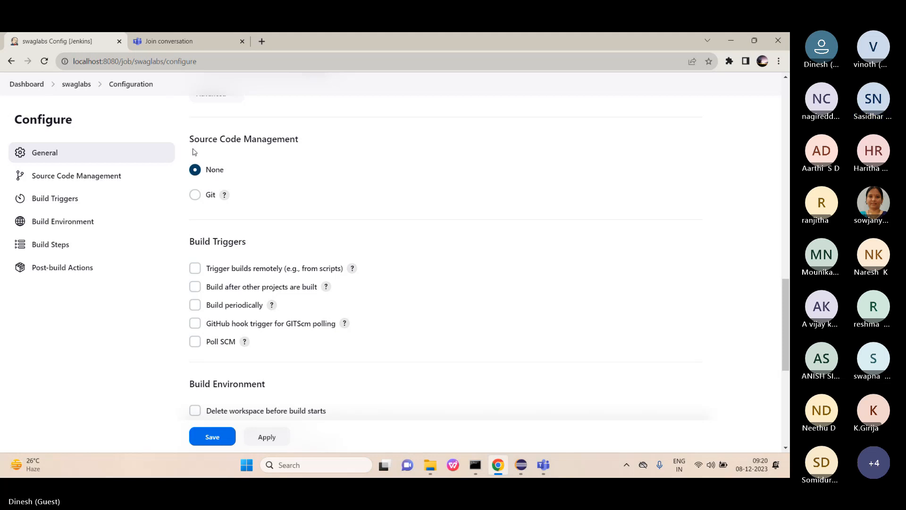
pyautogui.click(194, 194)
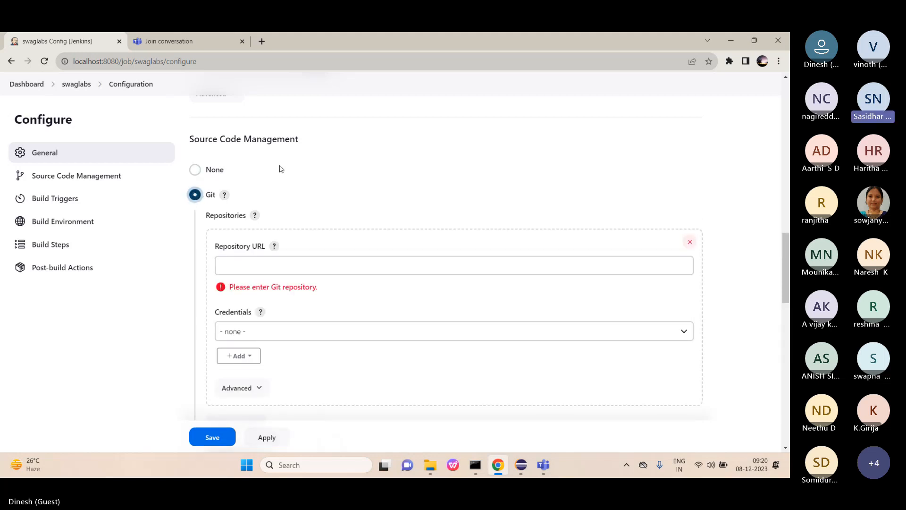
pyautogui.scroll(-1, 359, 172)
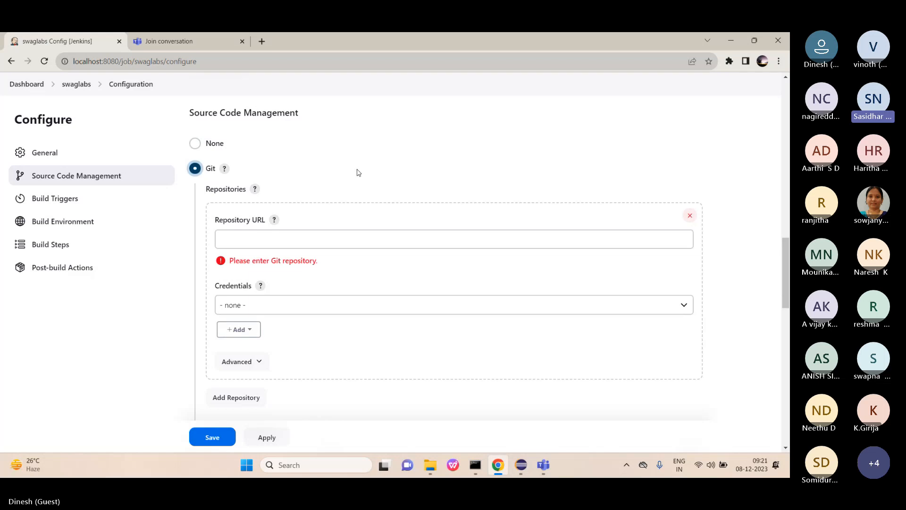
pyautogui.scroll(-1, 358, 172)
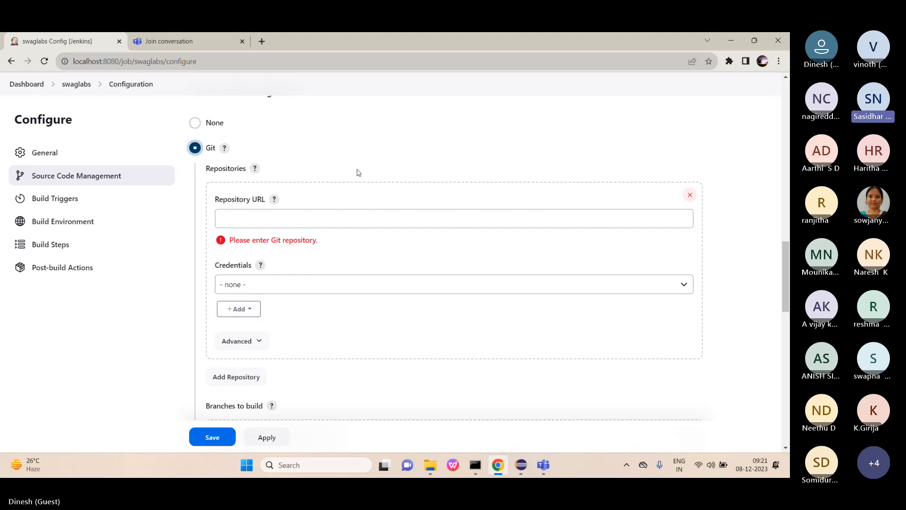
pyautogui.click(199, 124)
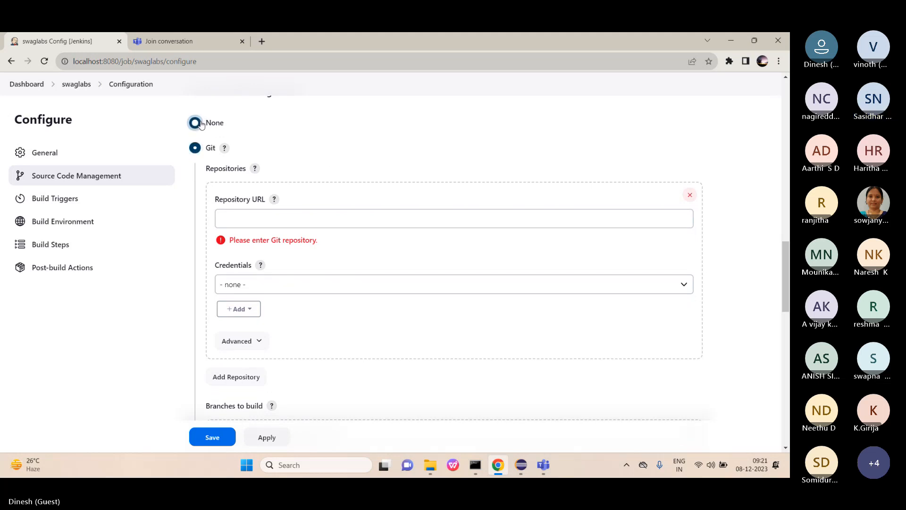
pyautogui.scroll(-1, 277, 256)
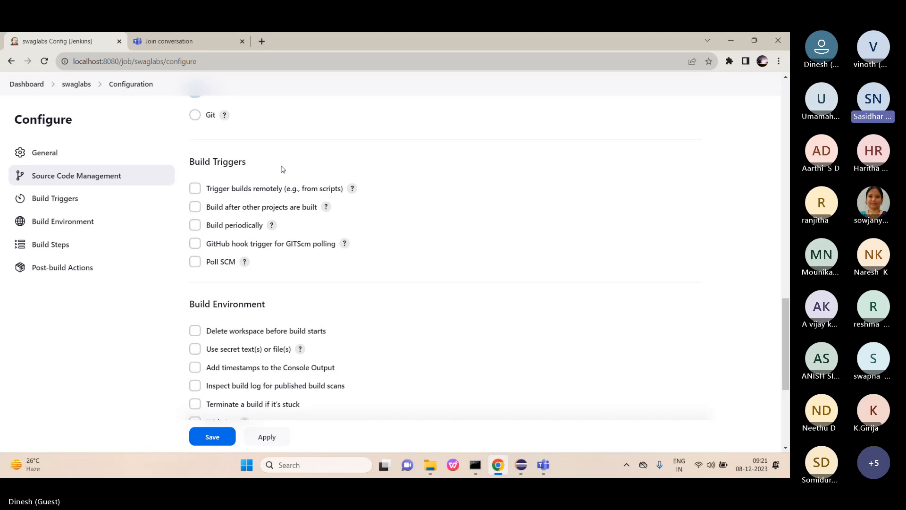
pyautogui.click(195, 189)
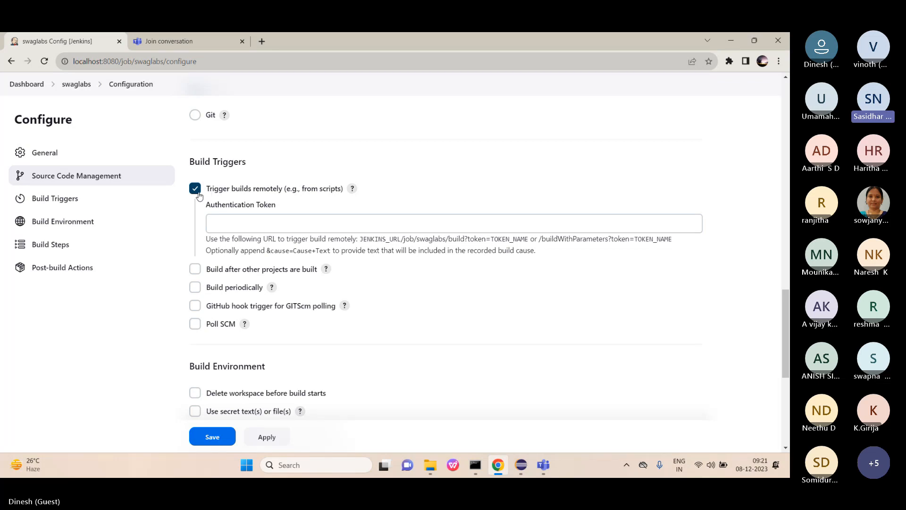
pyautogui.click(352, 189)
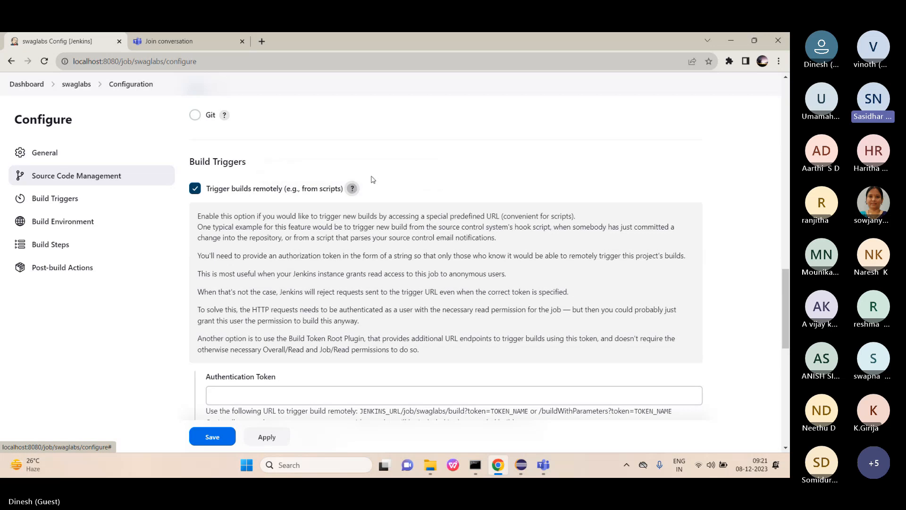
pyautogui.click(352, 189)
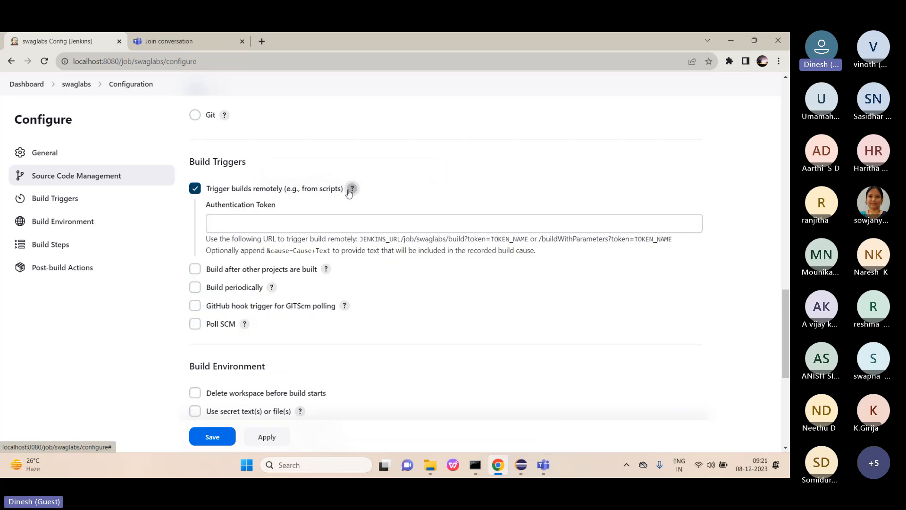
pyautogui.scroll(-1, 351, 188)
pyautogui.click(195, 147)
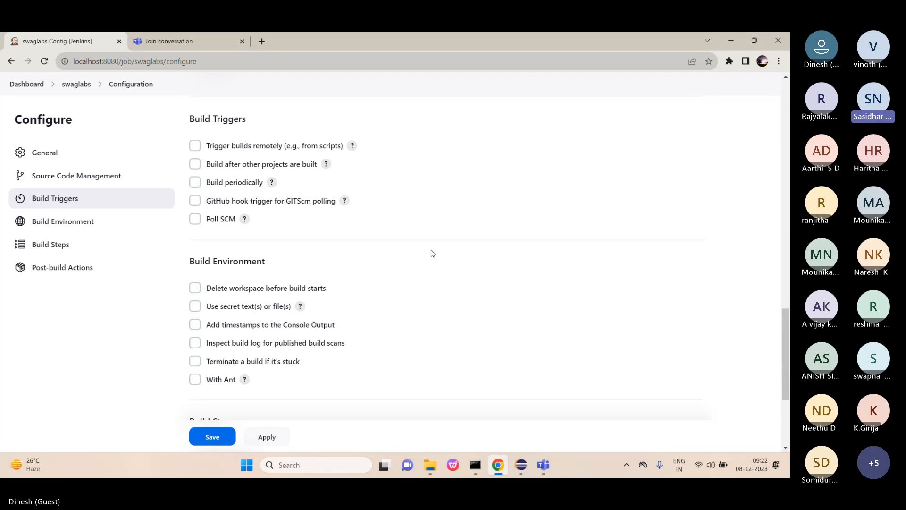
pyautogui.click(196, 183)
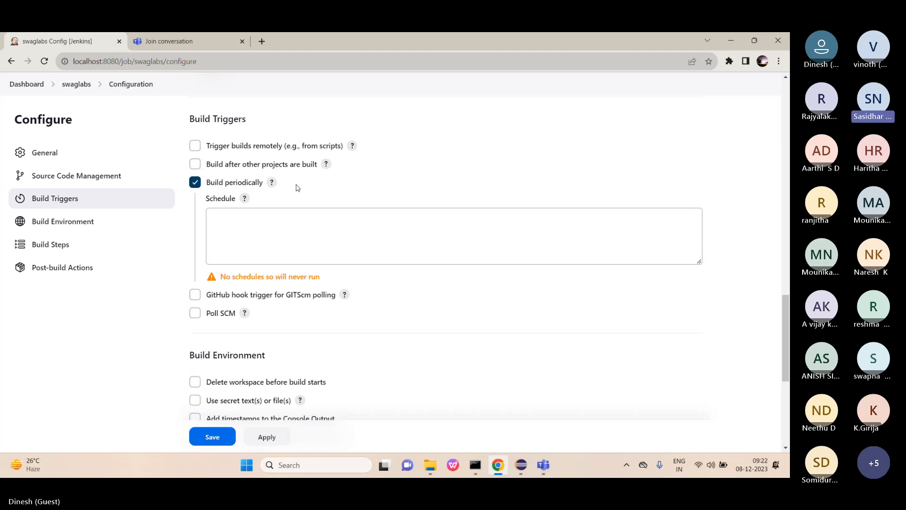
pyautogui.click(195, 182)
pyautogui.scroll(-1, 274, 174)
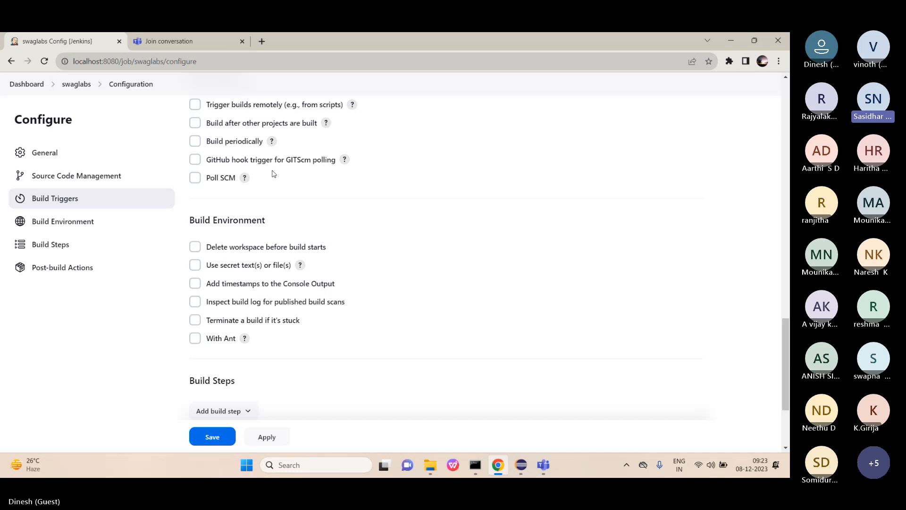
pyautogui.click(196, 182)
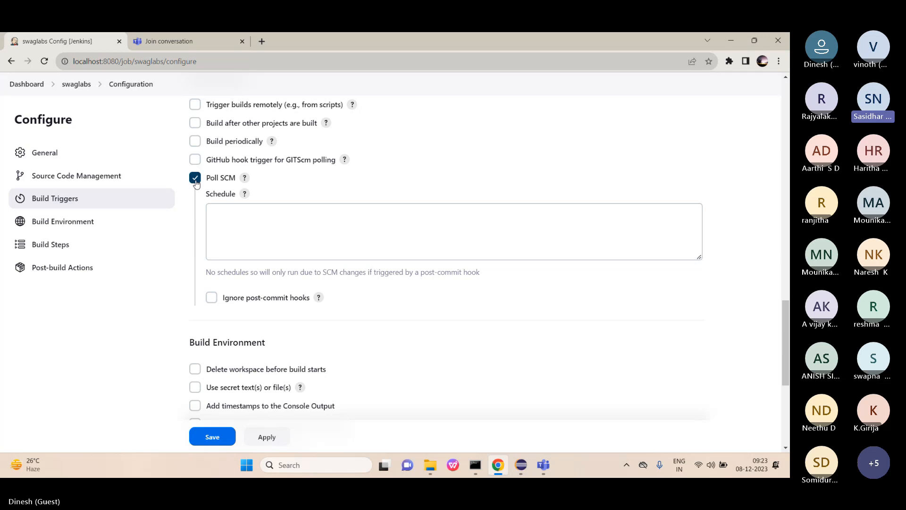
pyautogui.click(196, 182)
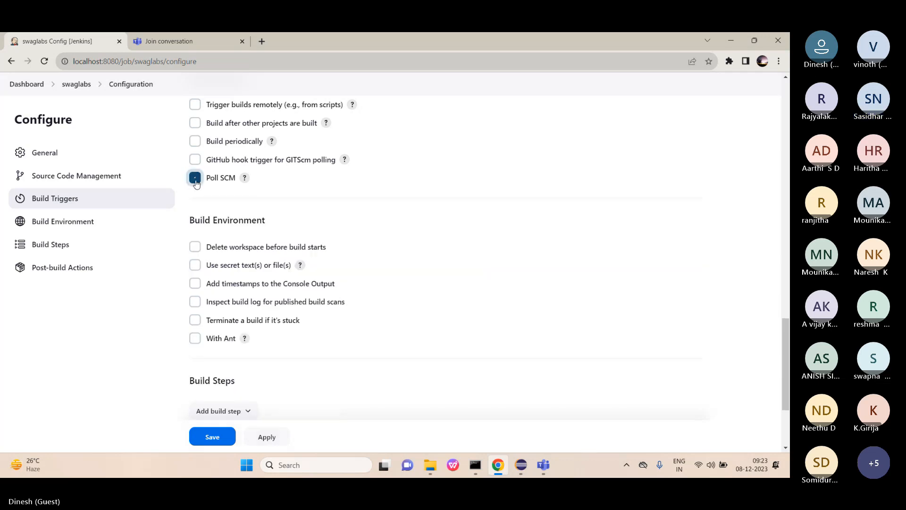
pyautogui.scroll(-2, 197, 184)
pyautogui.scroll(-1, 197, 183)
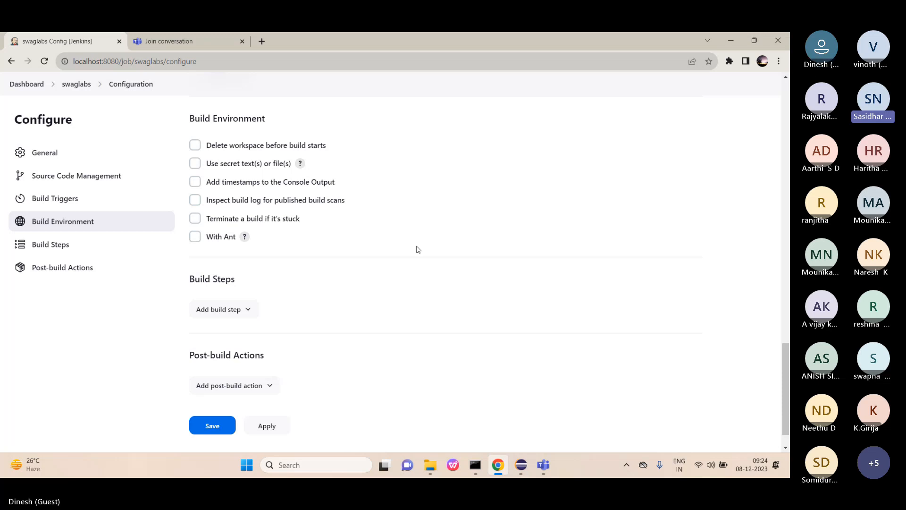
# Add an Invoke top-level Maven targets build step and focus its empty Goals field.
pyautogui.scroll(-2, 417, 249)
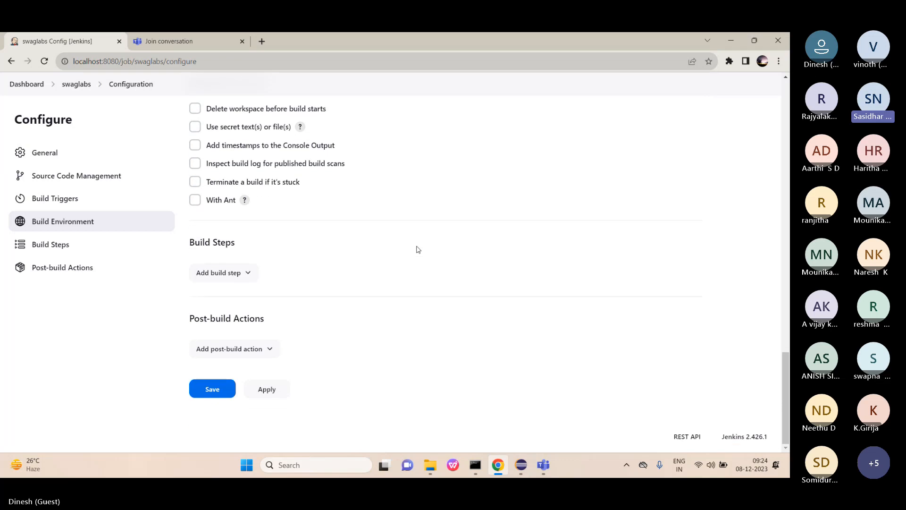
pyautogui.click(246, 276)
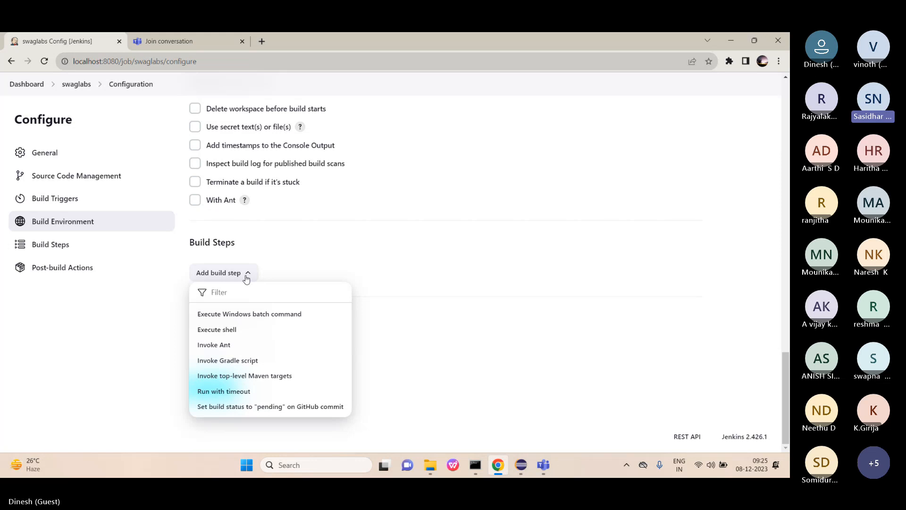
pyautogui.click(258, 383)
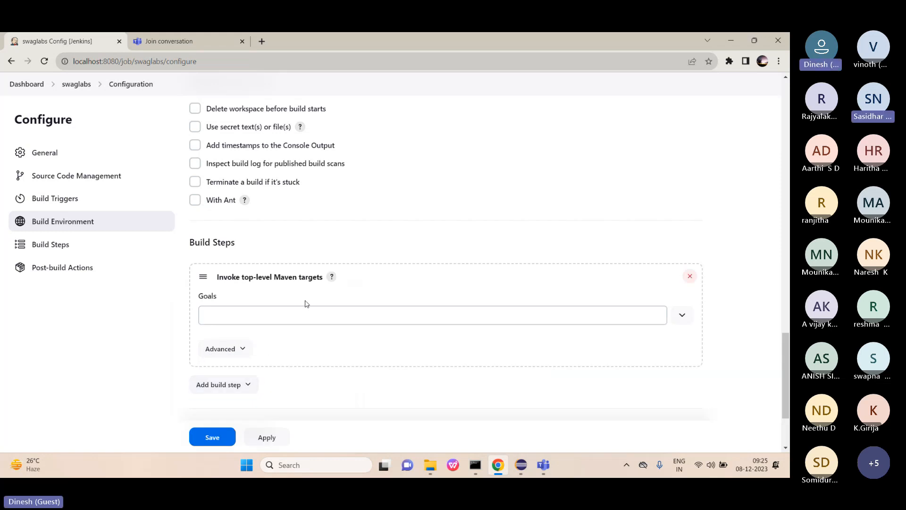
pyautogui.scroll(-2, 306, 303)
pyautogui.scroll(-1, 306, 304)
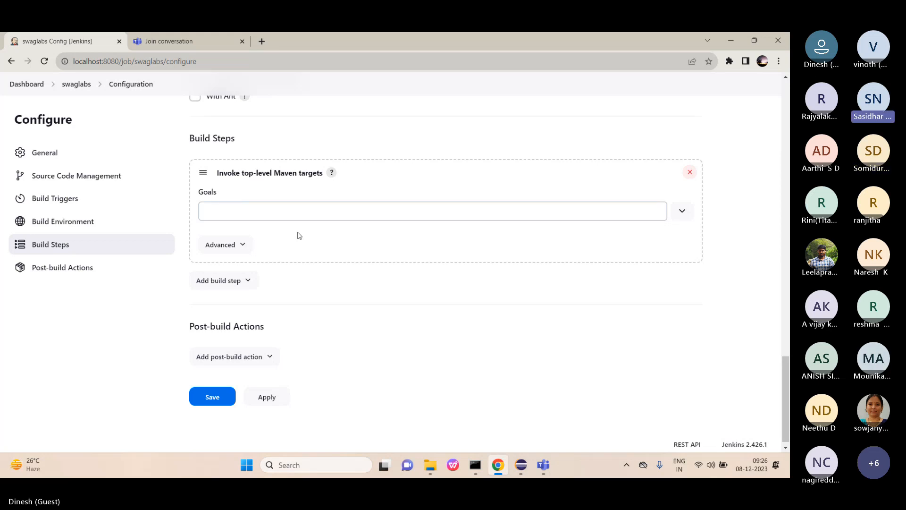
pyautogui.click(384, 206)
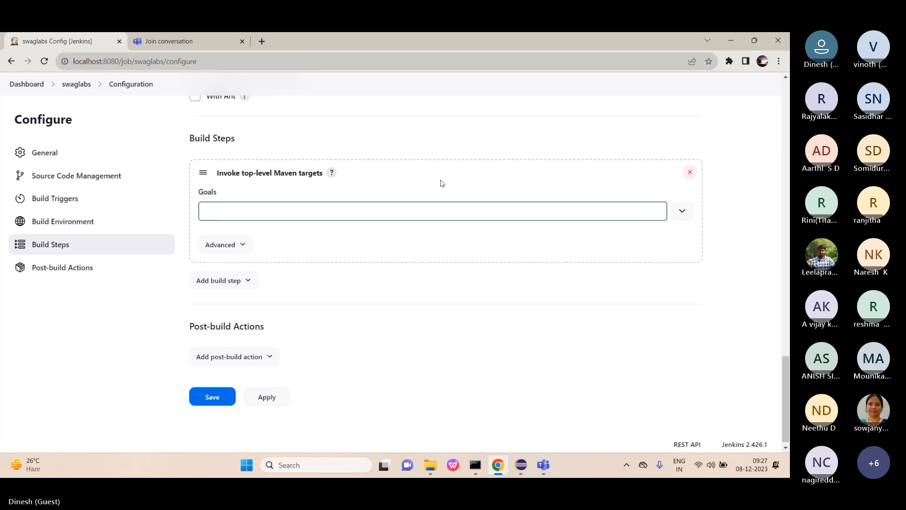
pyautogui.click(528, 237)
pyautogui.moveTo(522, 475)
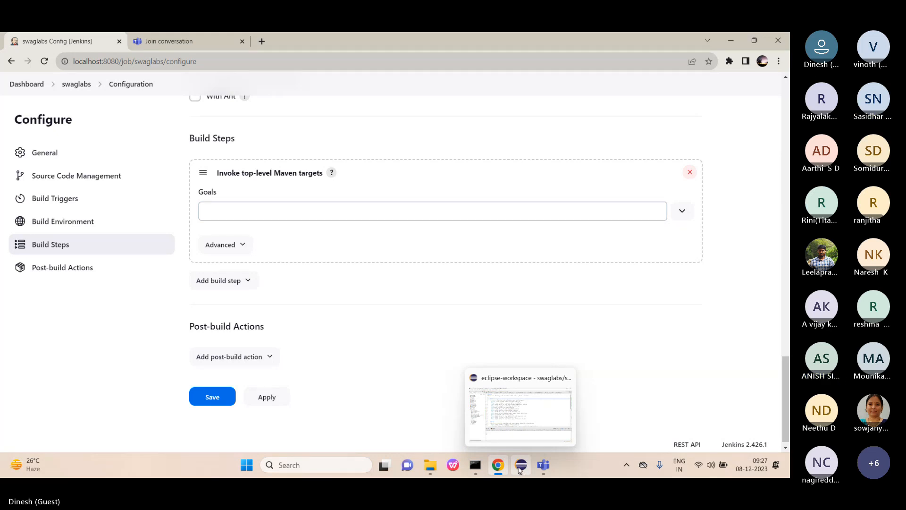
# Open the swaglabs pom.xml in Eclipse, scroll through its plugins and dependencies, then return to Jenkins.
pyautogui.click(520, 468)
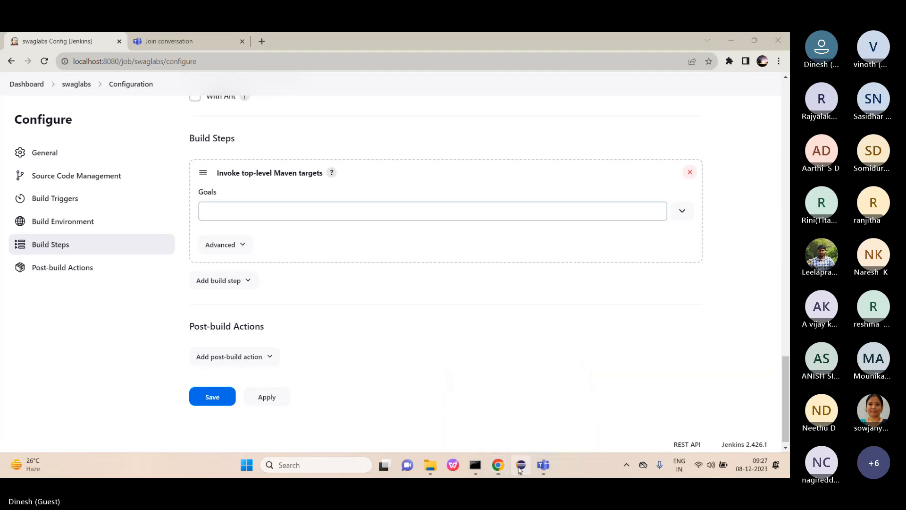
pyautogui.click(31, 301)
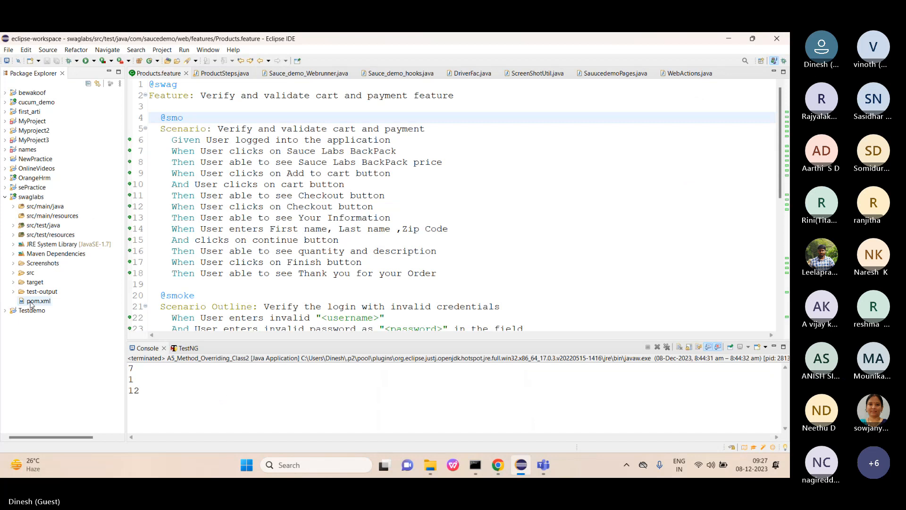
pyautogui.doubleClick(30, 301)
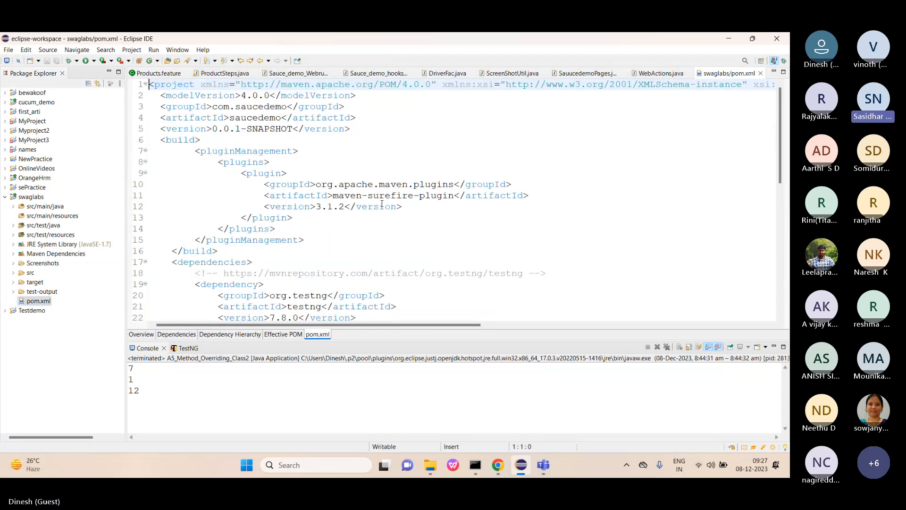
pyautogui.scroll(-1, 382, 204)
pyautogui.scroll(-1, 382, 203)
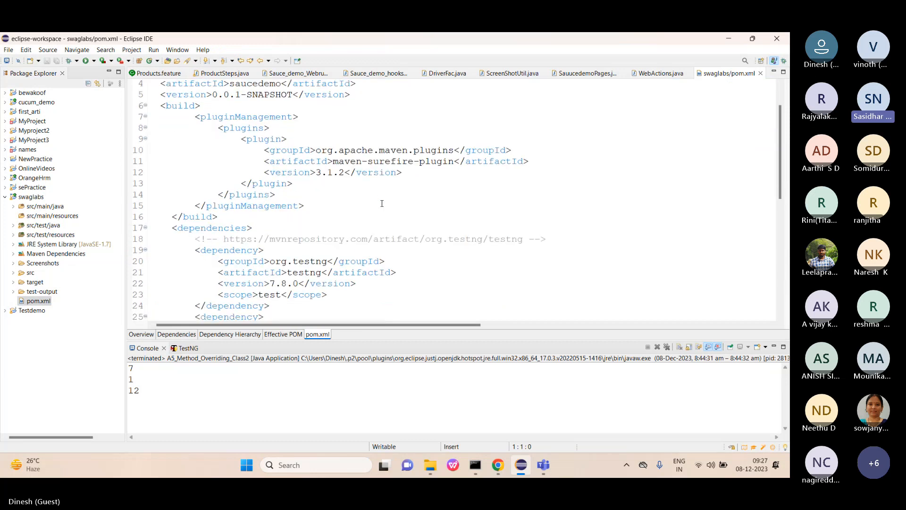
pyautogui.scroll(-1, 382, 204)
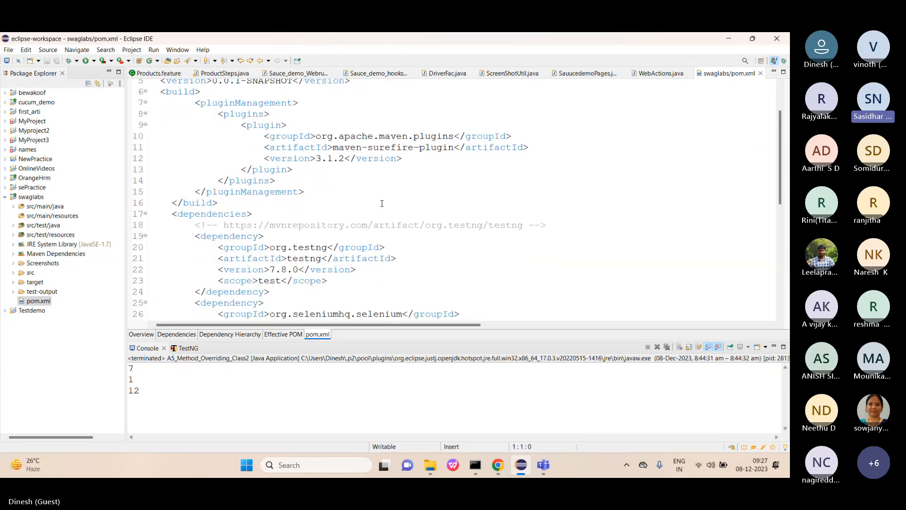
pyautogui.scroll(-1, 382, 203)
pyautogui.scroll(-1, 382, 204)
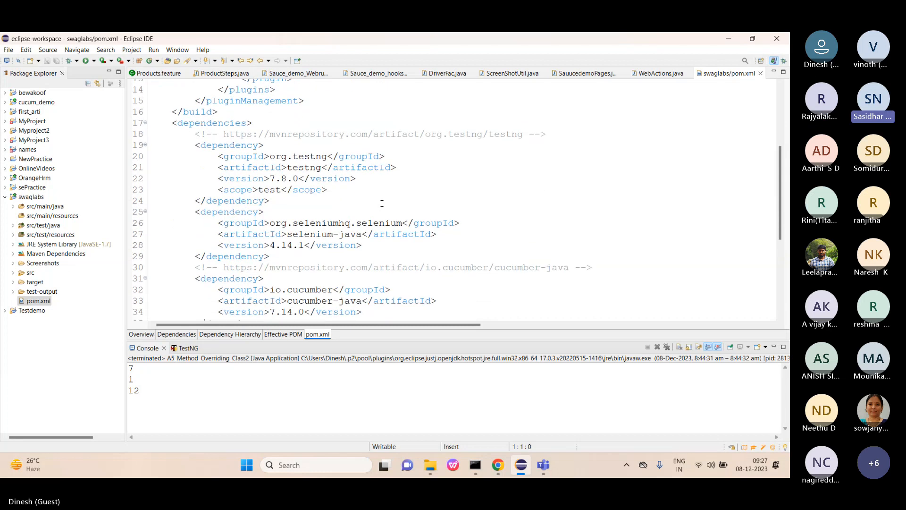
pyautogui.scroll(-4, 382, 203)
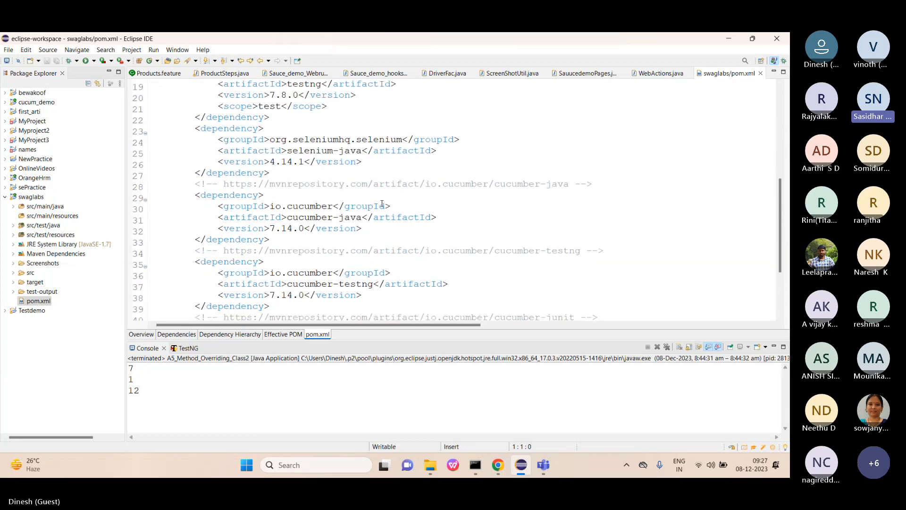
pyautogui.scroll(10, 382, 203)
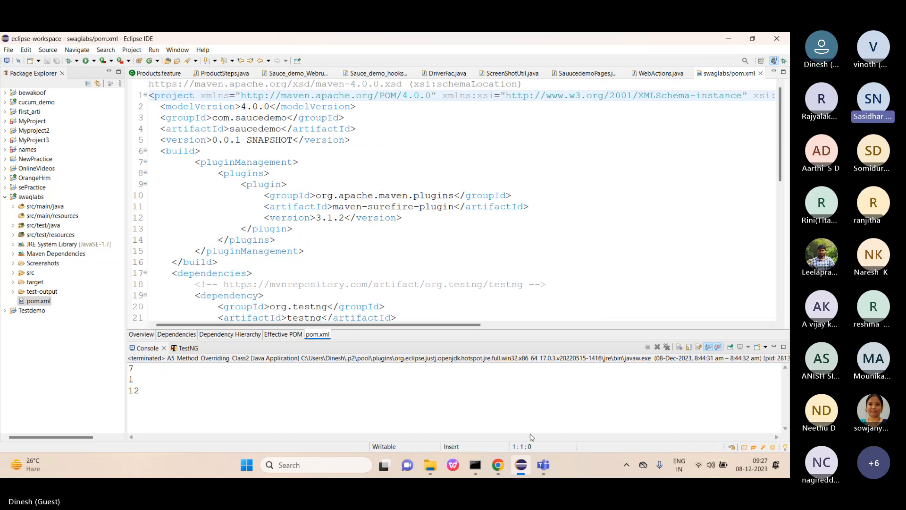
pyautogui.click(503, 467)
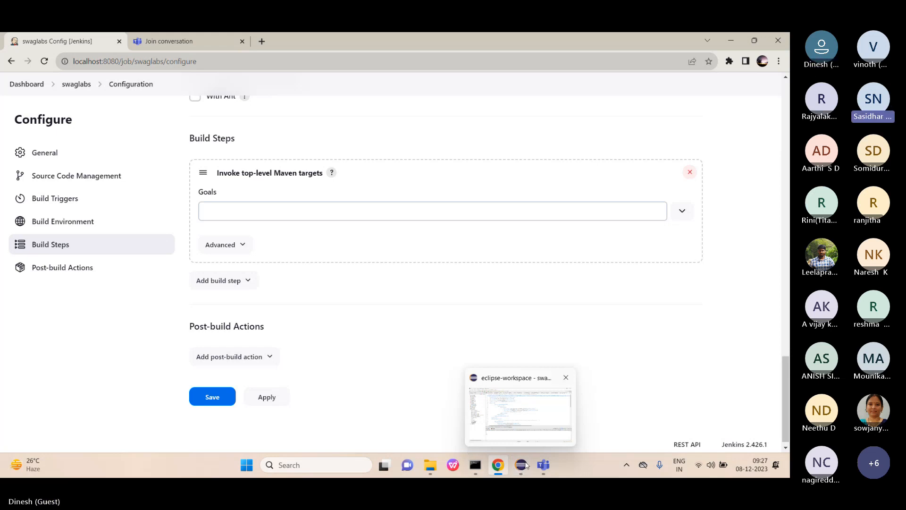
# Enter 'verify test' in the Maven Goals field, correcting the capitalisation.
pyautogui.click(340, 216)
pyautogui.press('capslock')
pyautogui.write('V')
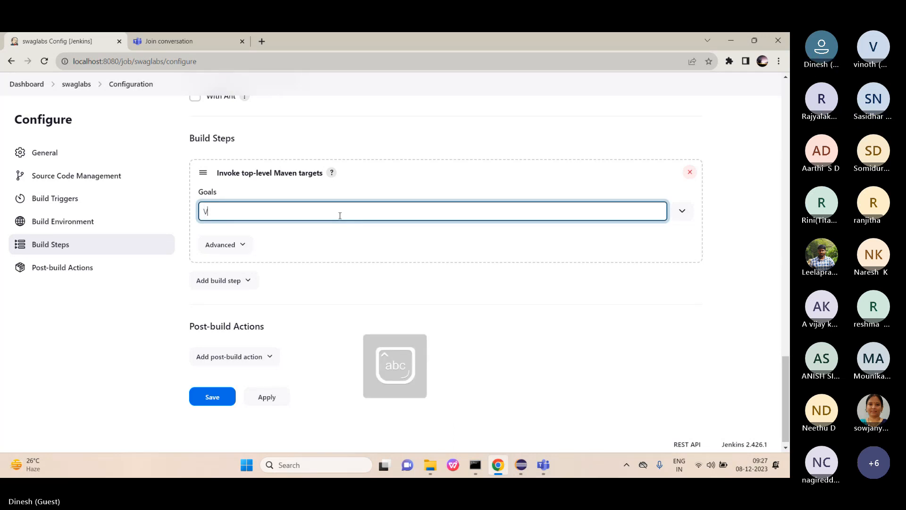
pyautogui.write('eri')
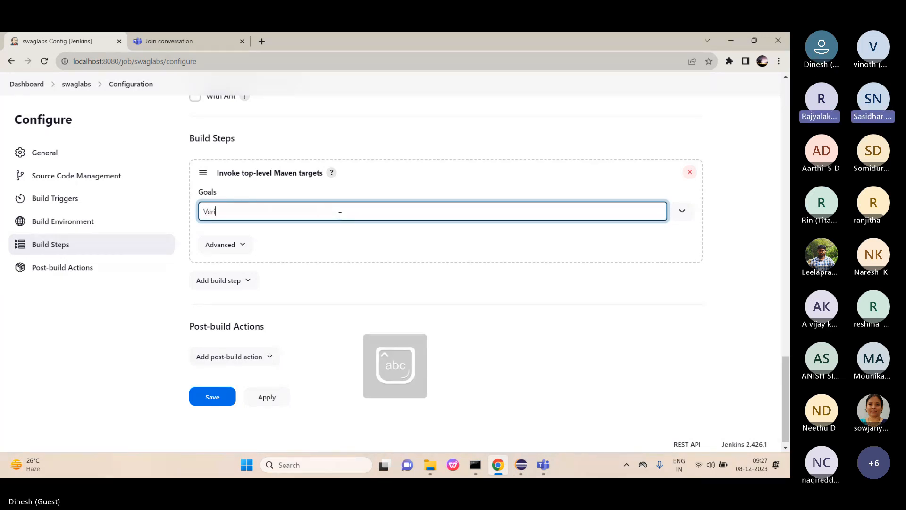
pyautogui.write('fy and')
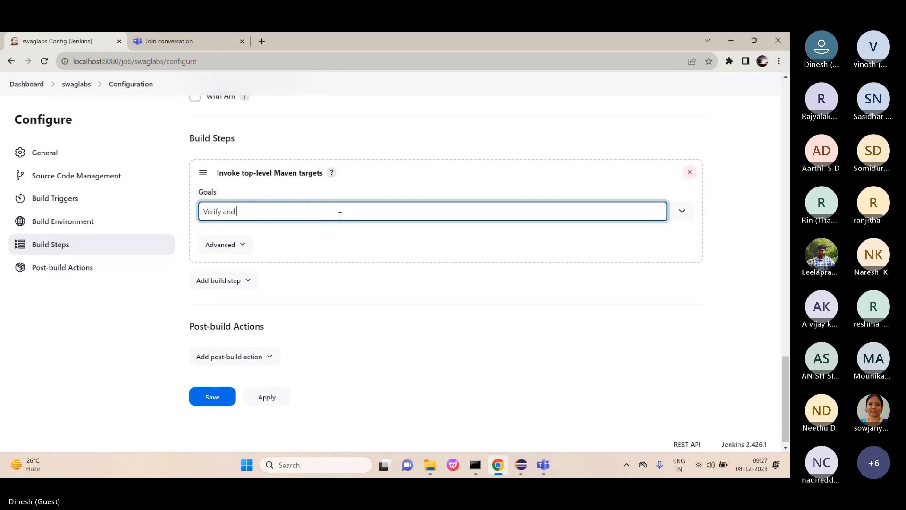
pyautogui.press('capslock')
pyautogui.write('T')
pyautogui.press('capslock')
pyautogui.write('est')
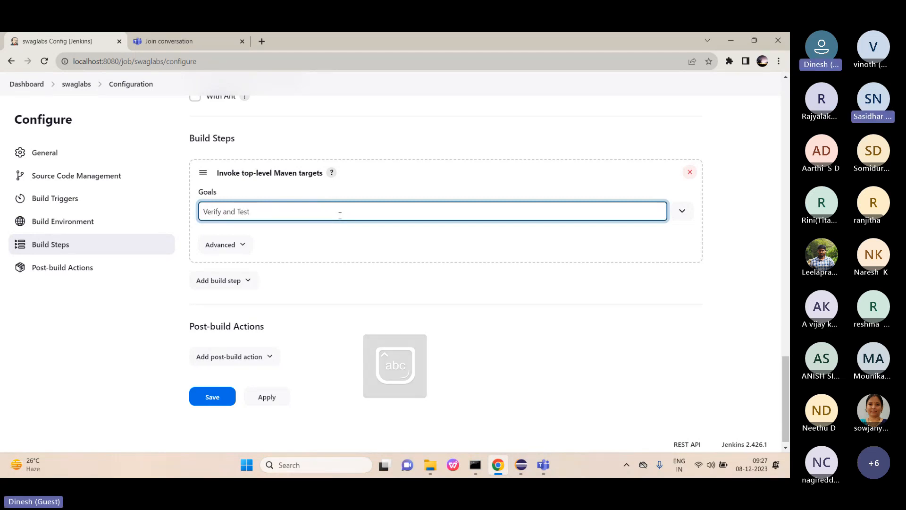
pyautogui.press('Left')
pyautogui.press('Left')
pyautogui.press('Left')
pyautogui.press('Left')
pyautogui.press('Left')
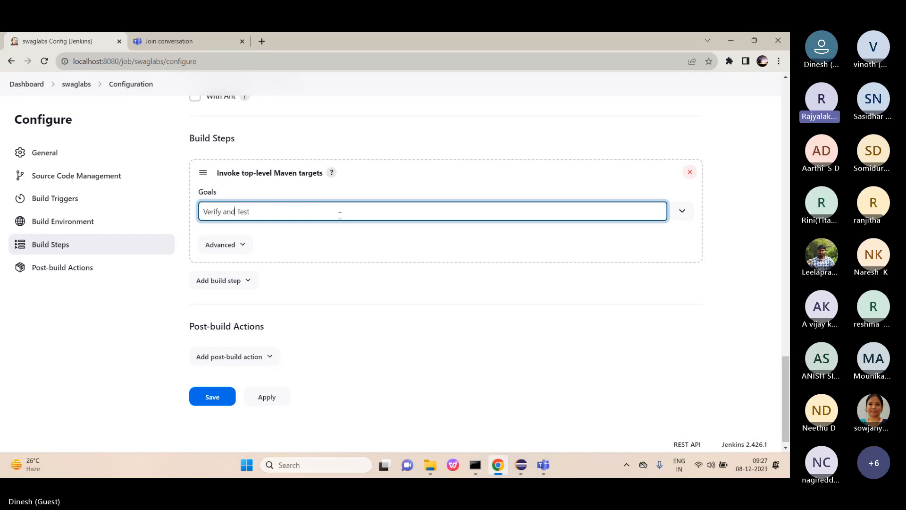
pyautogui.press('BackSpace')
pyautogui.press('BackSpace')
pyautogui.press('BackSpace')
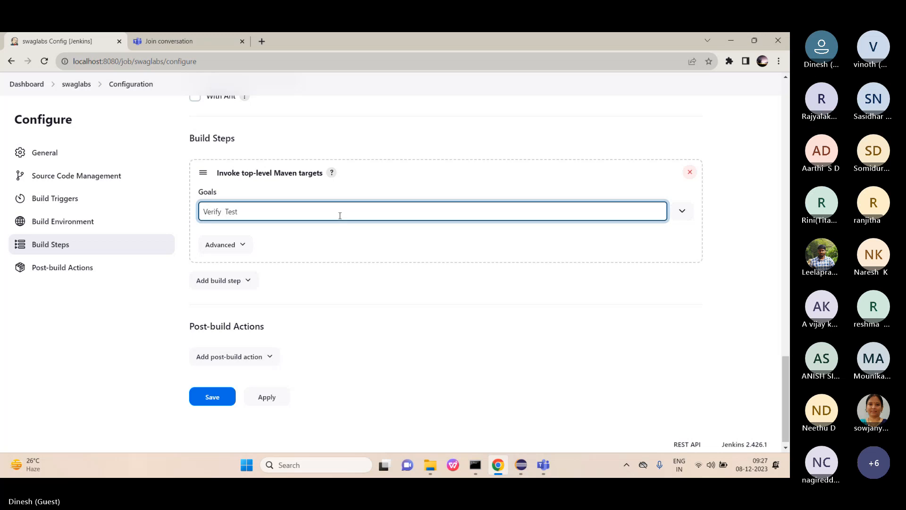
pyautogui.press('Delete')
pyautogui.write('t')
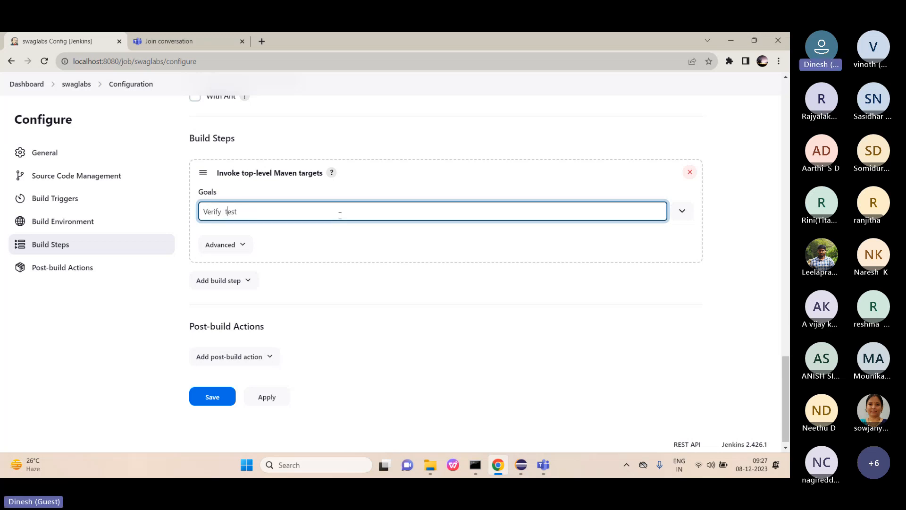
pyautogui.press('Left')
pyautogui.press('Left')
pyautogui.press('Left')
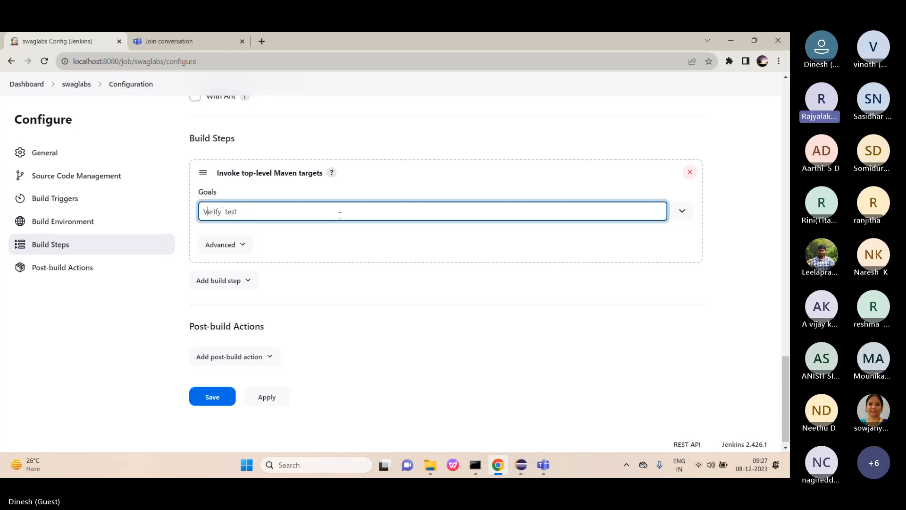
pyautogui.press('Delete')
pyautogui.write('v')
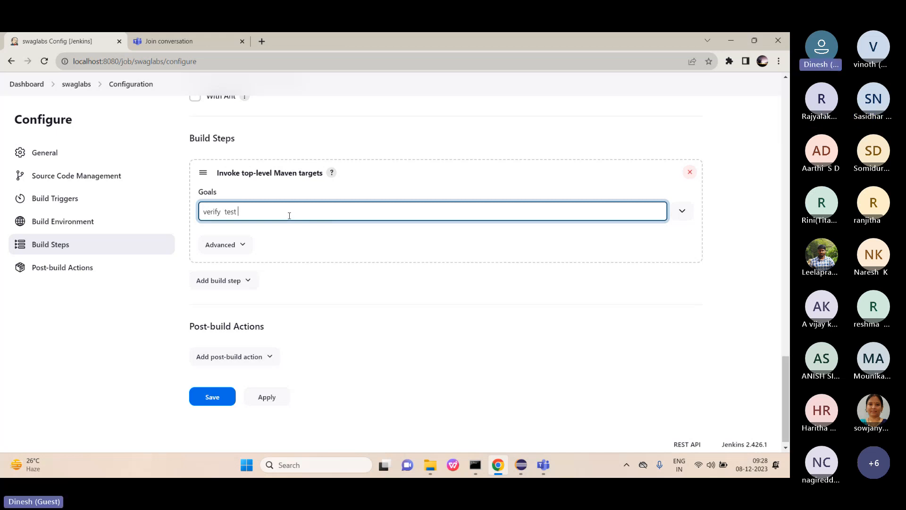
# Append -Dcucumber.filter.tags=@${TagName} to the Maven goals.
pyautogui.write('-d')
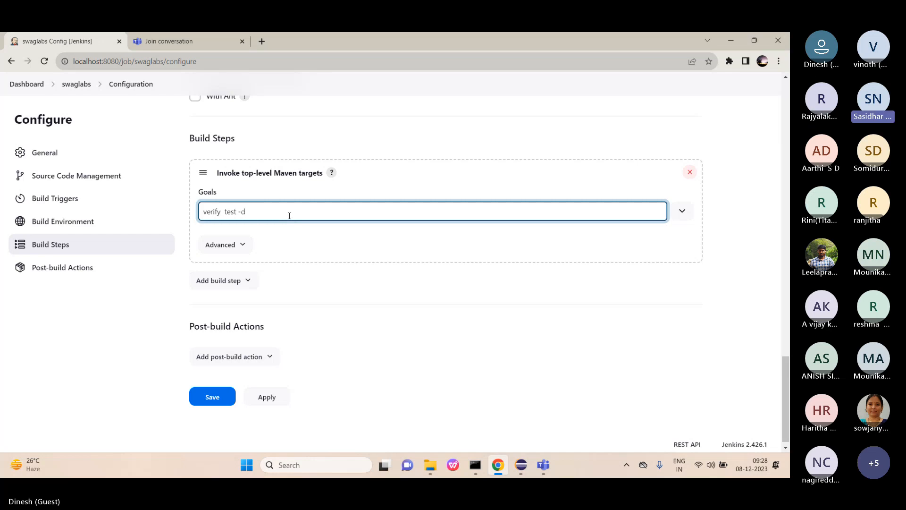
pyautogui.press('BackSpace')
pyautogui.press('capslock')
pyautogui.write('D')
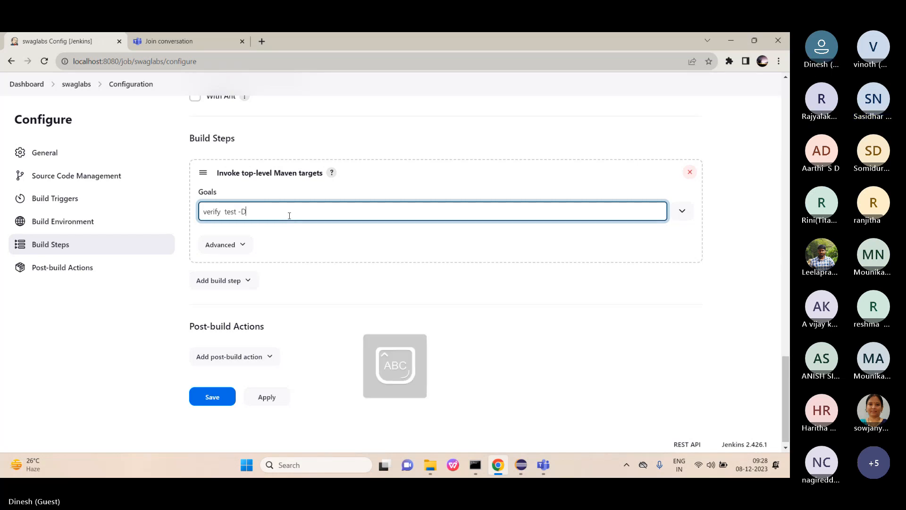
pyautogui.press('capslock')
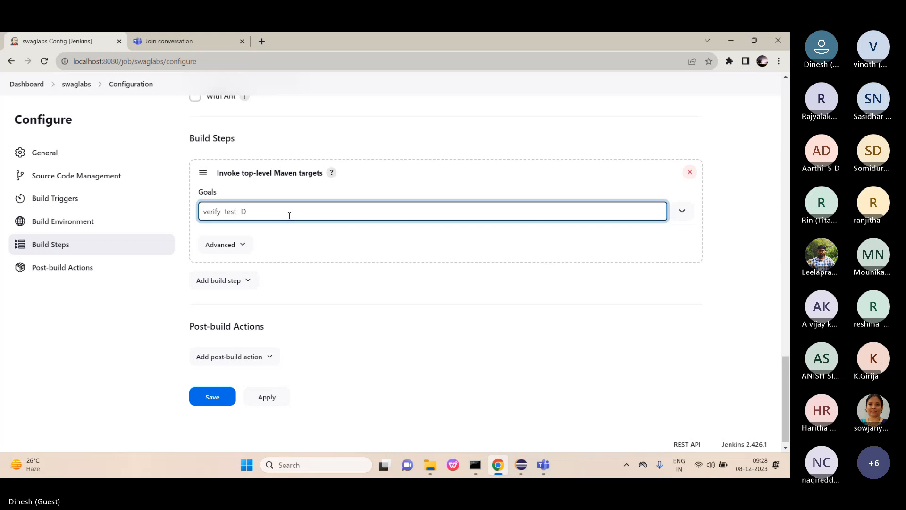
pyautogui.write('cucumber')
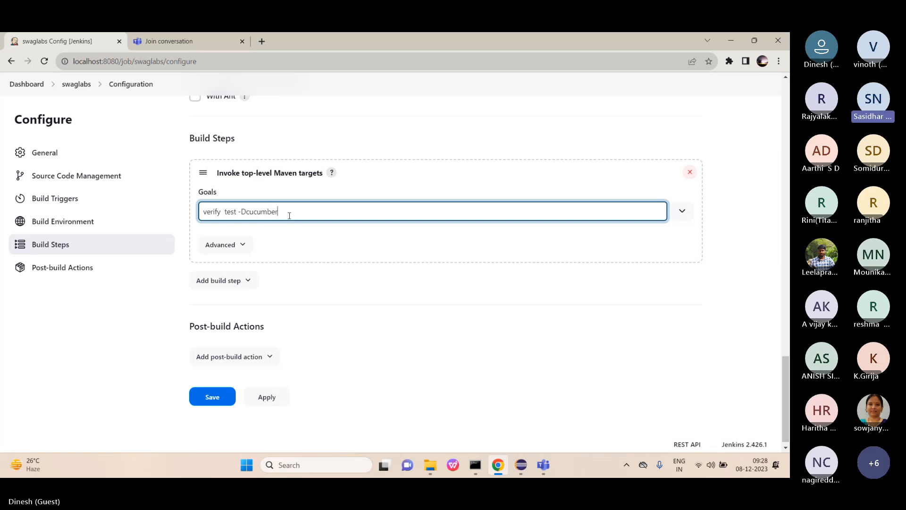
pyautogui.write('.')
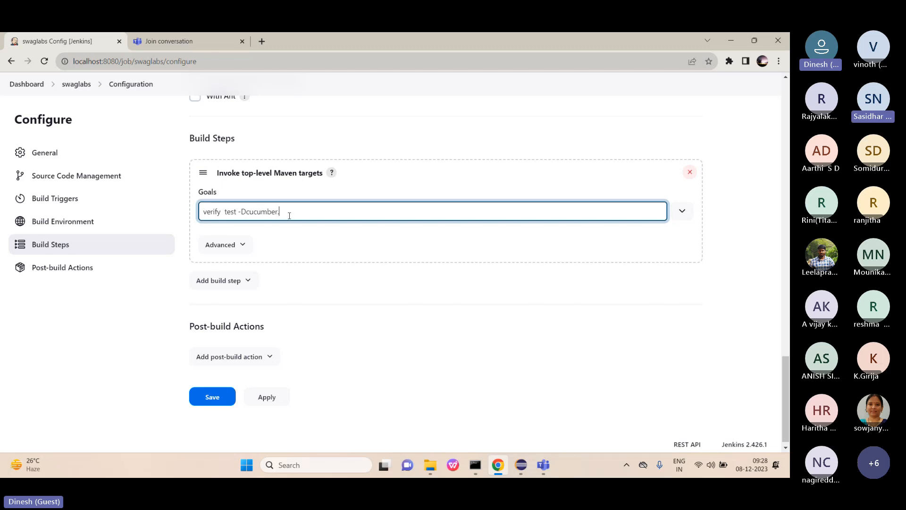
pyautogui.write('filter.')
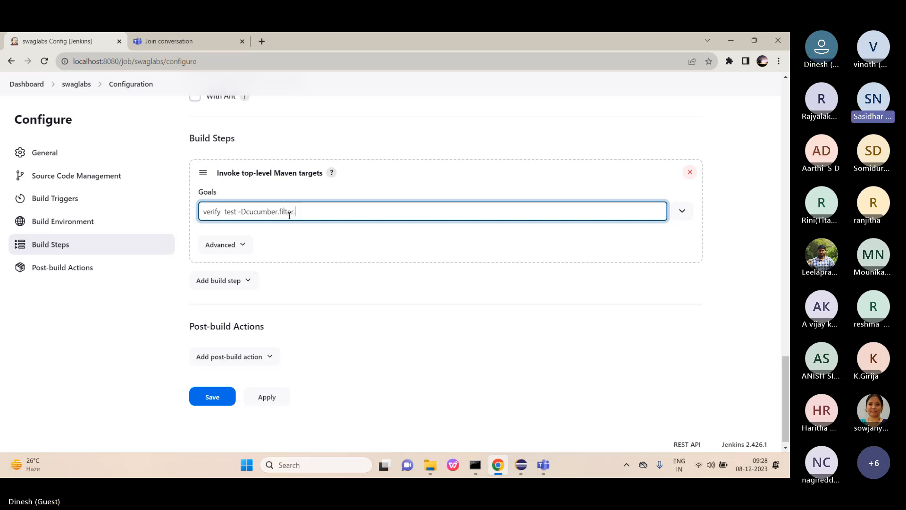
pyautogui.write('ta')
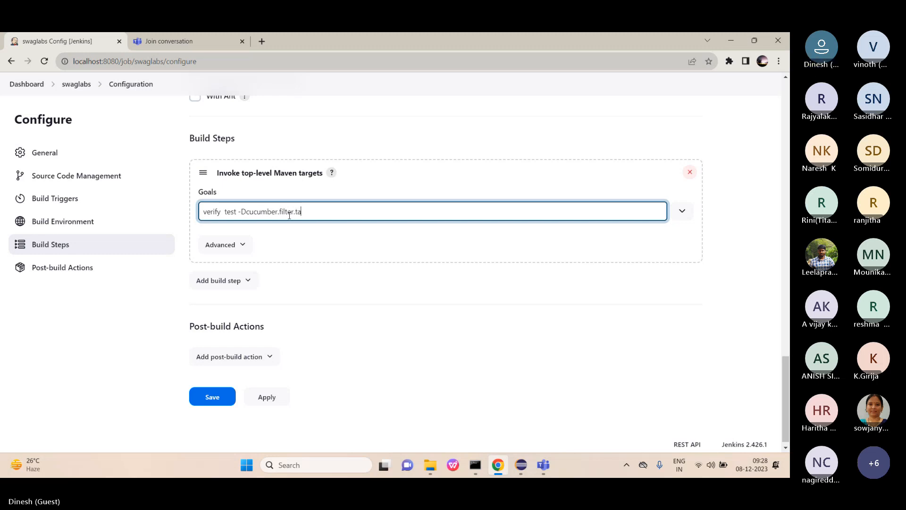
pyautogui.write('g')
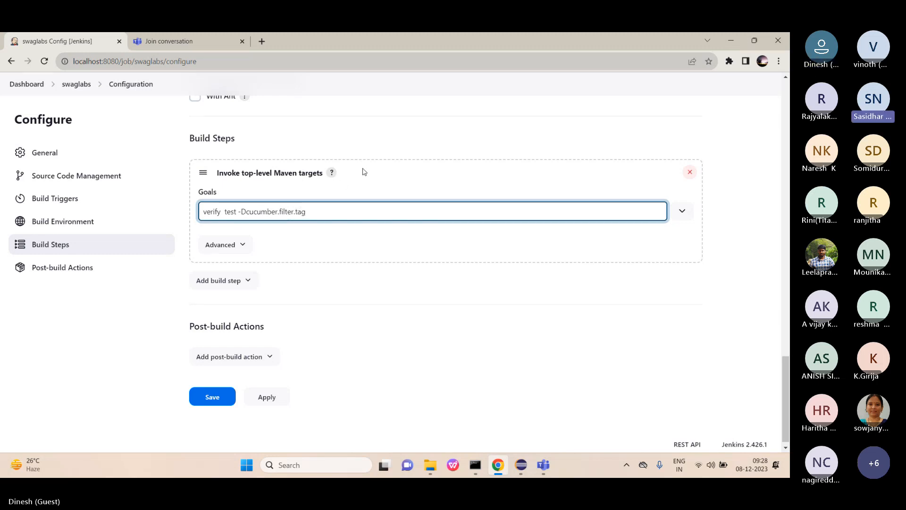
pyautogui.write('=')
pyautogui.press('BackSpace')
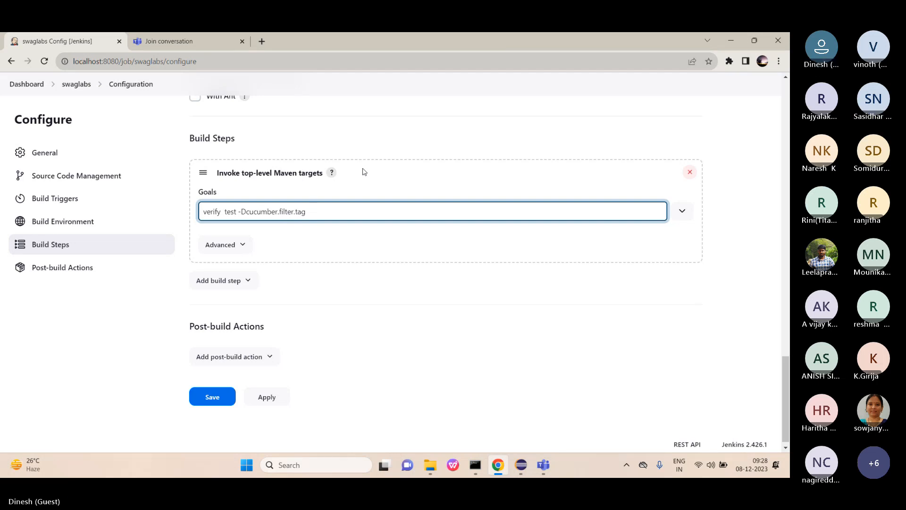
pyautogui.write('s=')
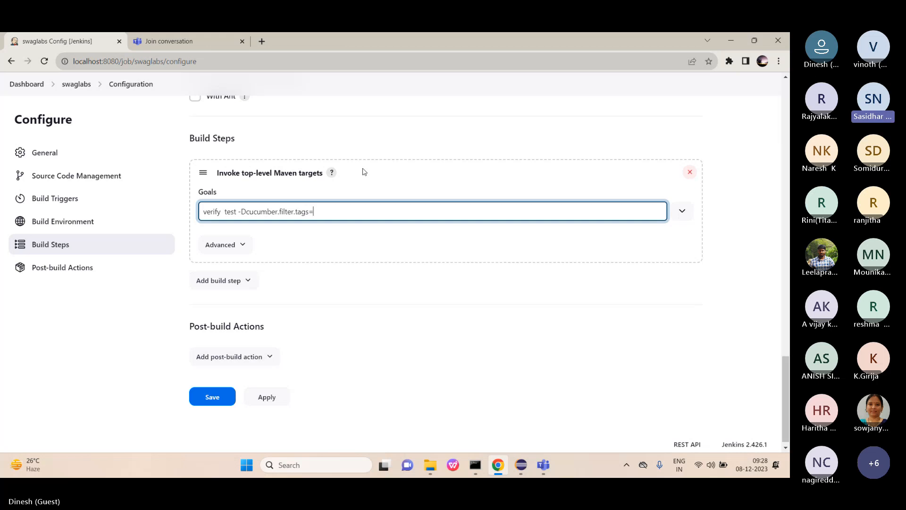
pyautogui.write('$')
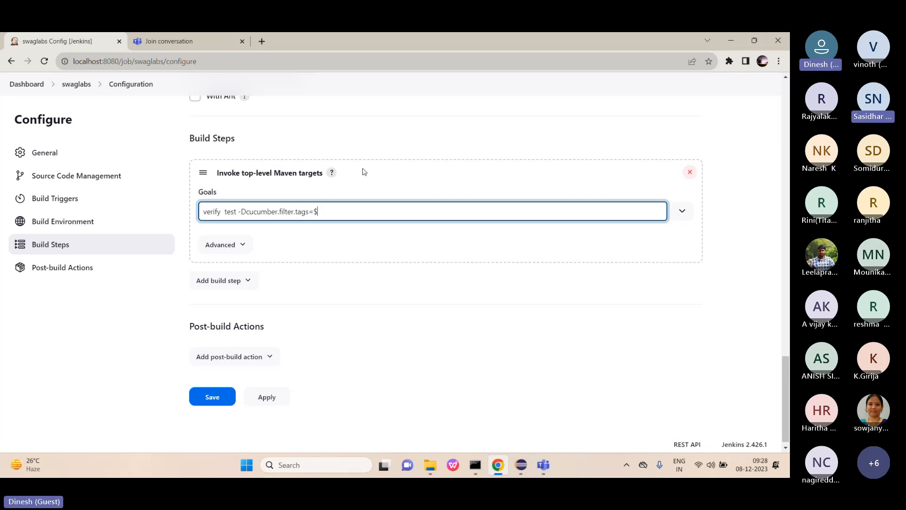
pyautogui.press('Left')
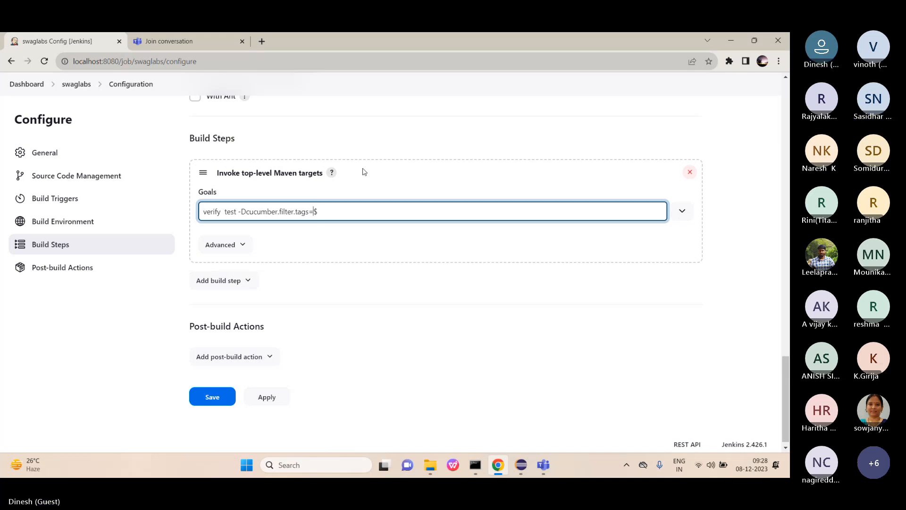
pyautogui.write('@')
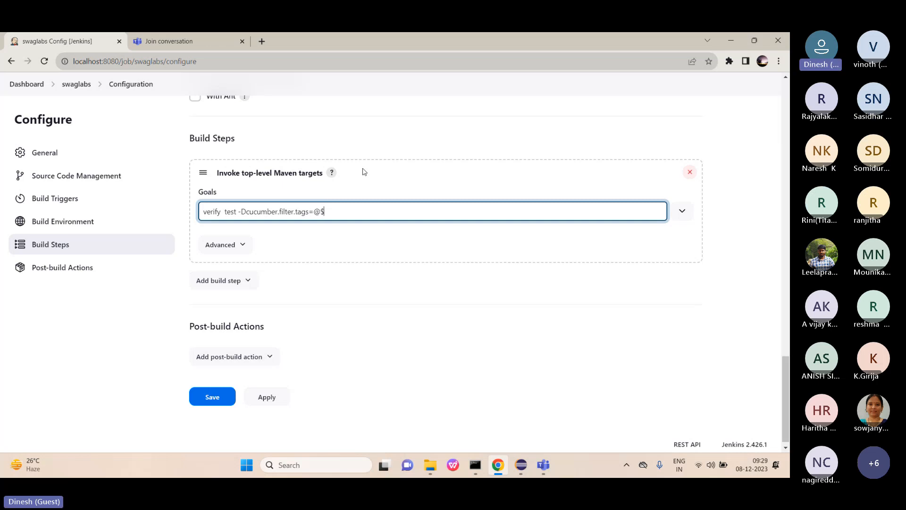
pyautogui.write('}')
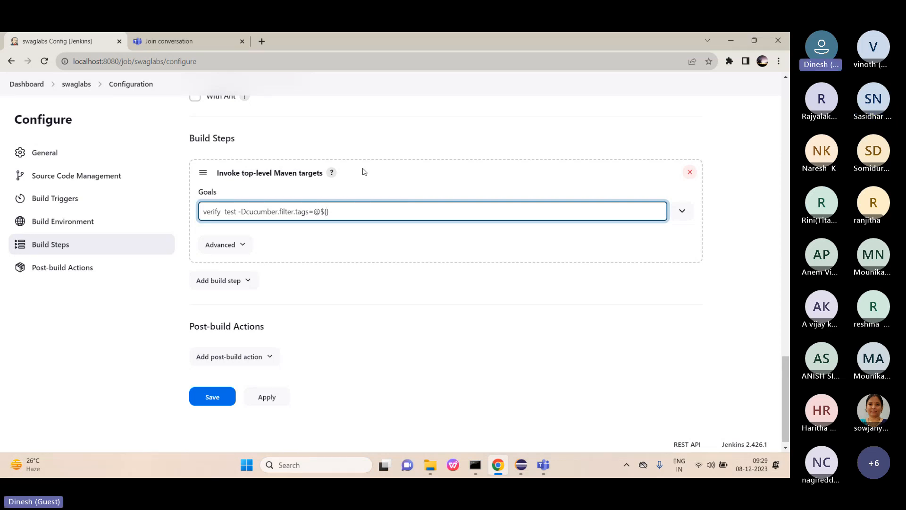
pyautogui.press('capslock')
pyautogui.write('T')
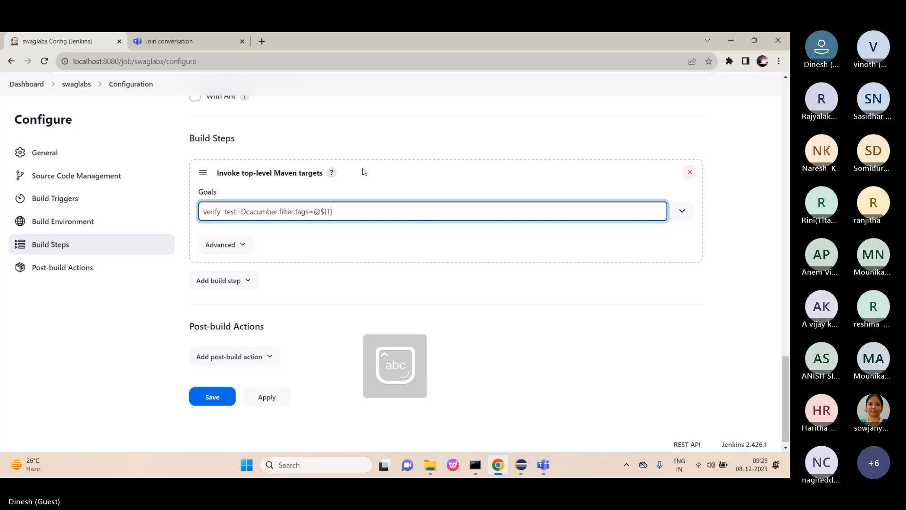
pyautogui.write('ag')
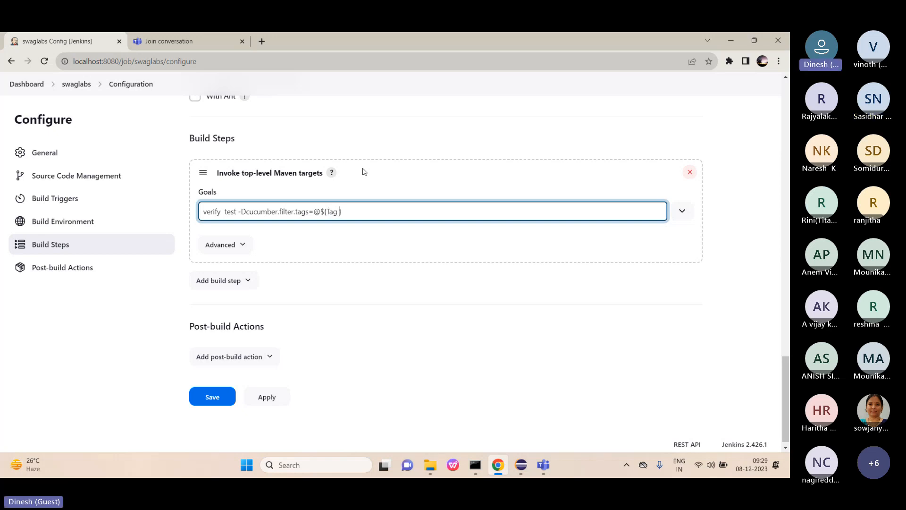
pyautogui.press('capslock')
pyautogui.write('Name')
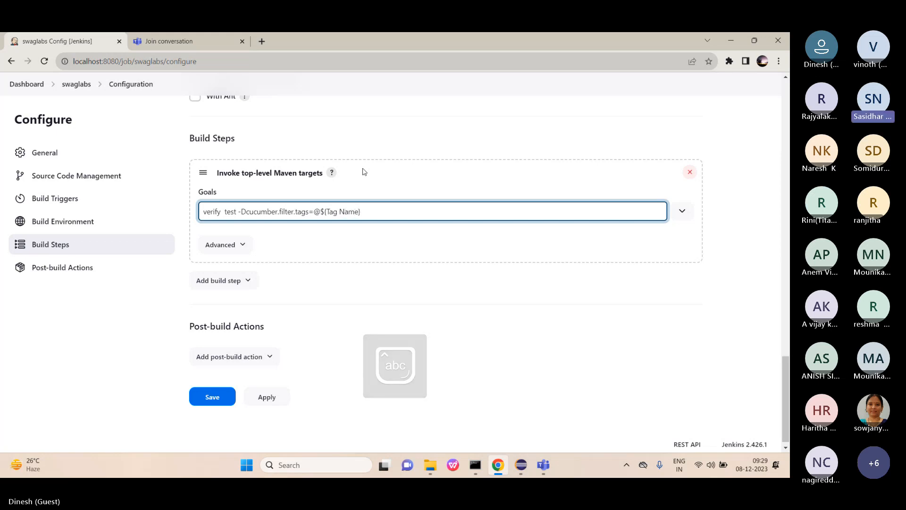
# Confirm the TagName parameter name under General and expand the Maven advanced options.
pyautogui.scroll(1, 364, 171)
pyautogui.scroll(20, 363, 171)
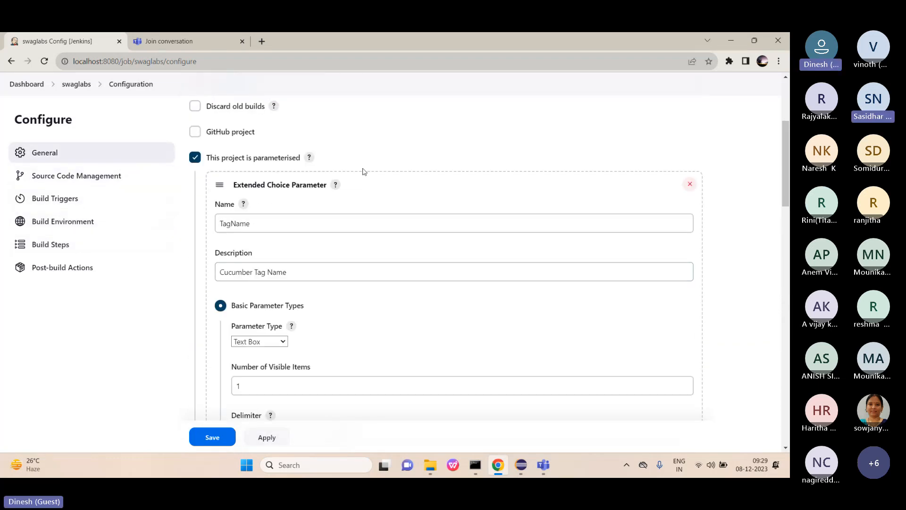
pyautogui.scroll(1, 363, 172)
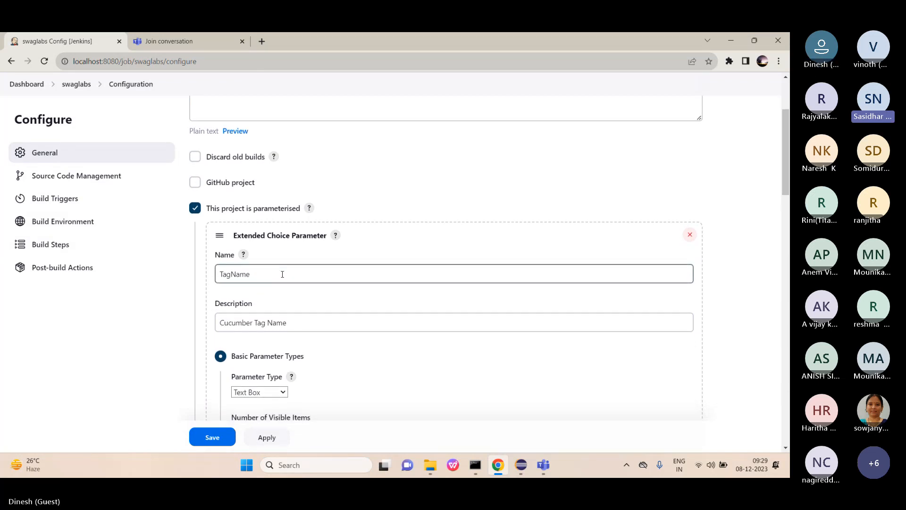
pyautogui.scroll(-2, 282, 274)
pyautogui.scroll(-15, 283, 278)
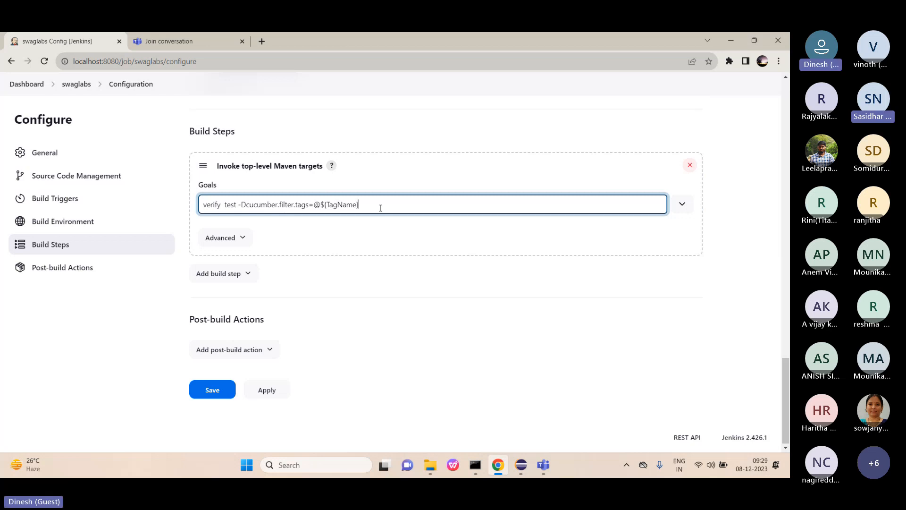
pyautogui.click(245, 237)
# Reveal the Maven step's POM and Properties fields, then switch to Eclipse.
pyautogui.scroll(-2, 246, 234)
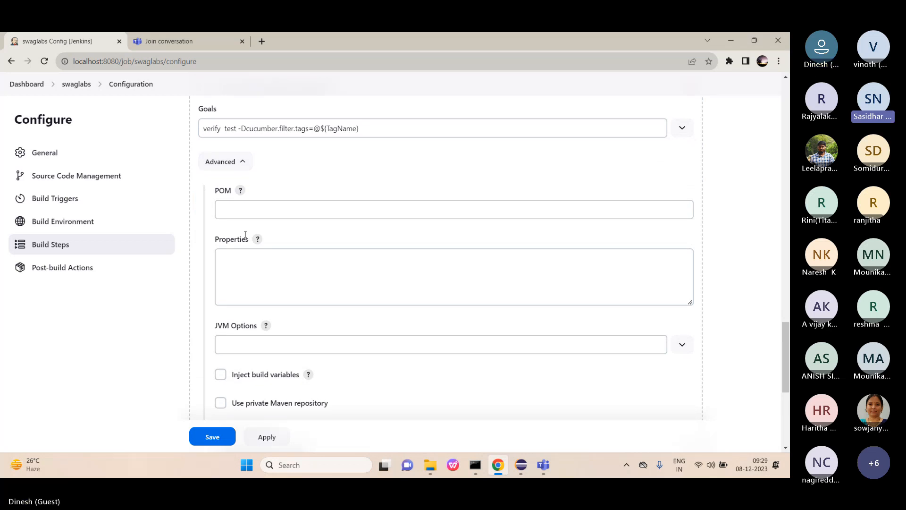
pyautogui.scroll(-1, 245, 234)
pyautogui.click(245, 234)
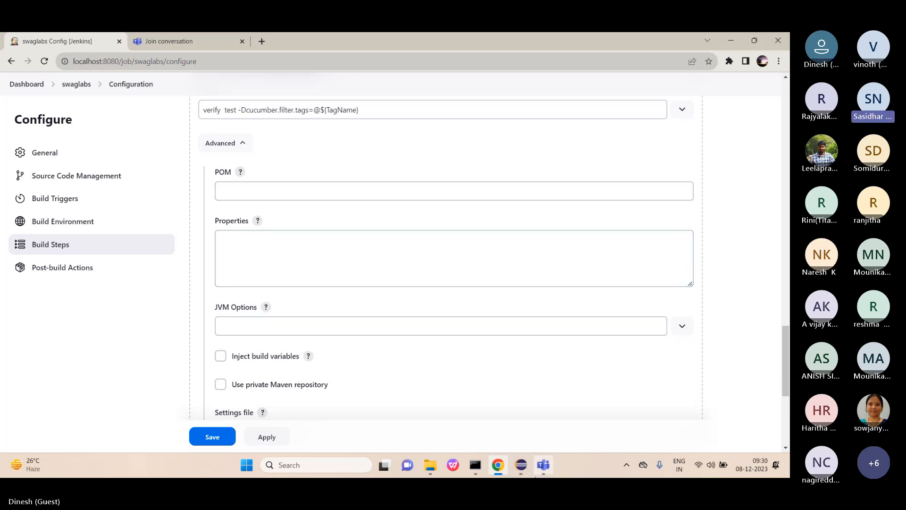
pyautogui.click(521, 474)
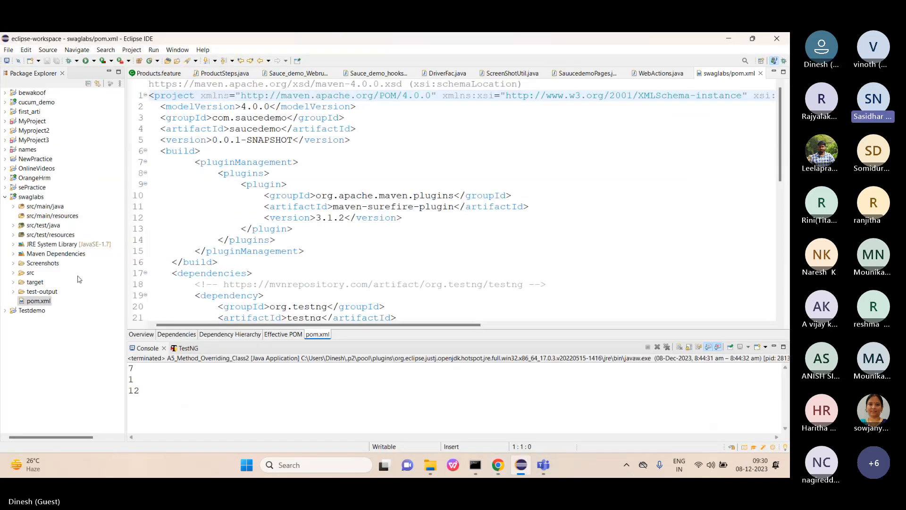
# Copy the pom.xml Location path from its Eclipse Properties dialog, then close it.
pyautogui.rightClick(38, 303)
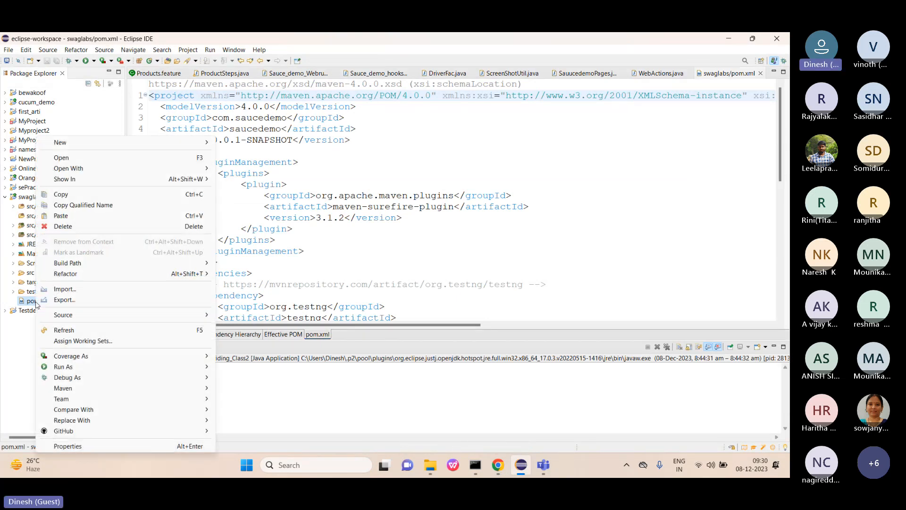
pyautogui.click(134, 449)
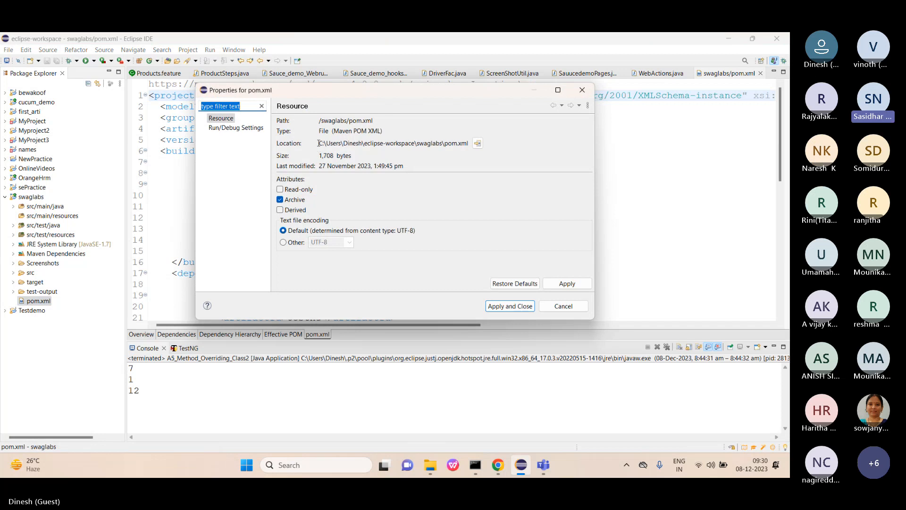
pyautogui.moveTo(318, 143); pyautogui.dragTo(469, 139)
pyautogui.hotkey('ctrl', 'c')
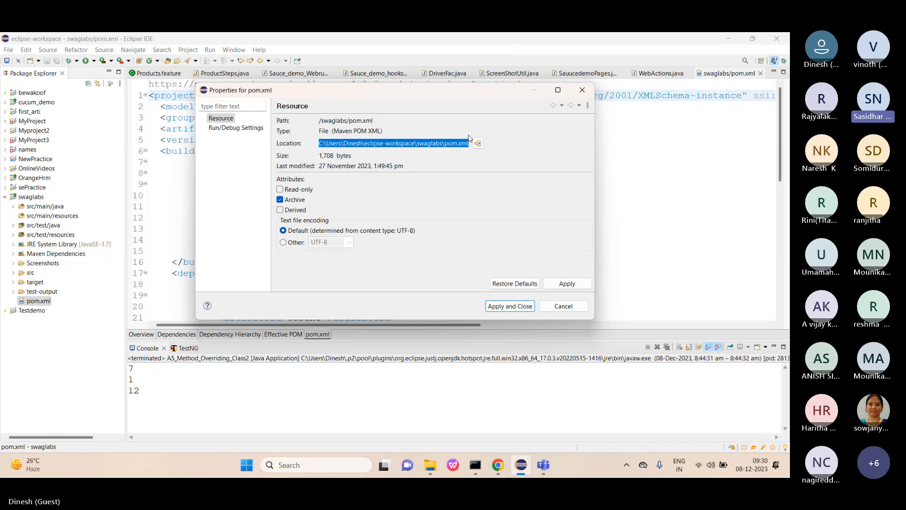
pyautogui.click(569, 307)
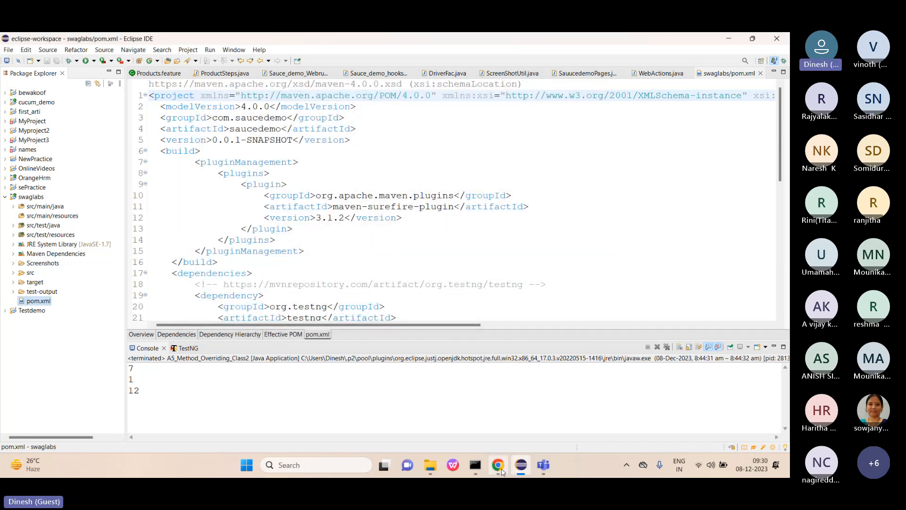
# Paste the copied pom.xml path into the Maven step's POM field and apply.
pyautogui.click(498, 465)
pyautogui.click(310, 193)
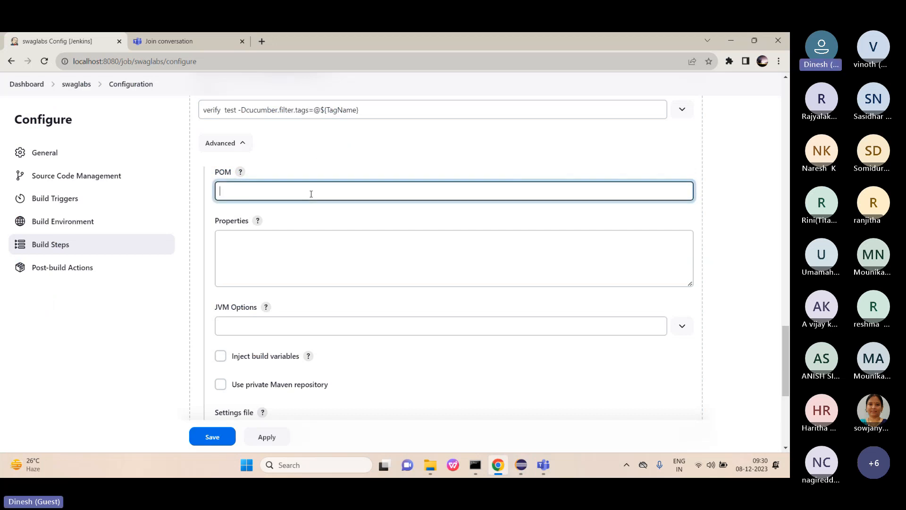
pyautogui.hotkey('ctrl', 'v')
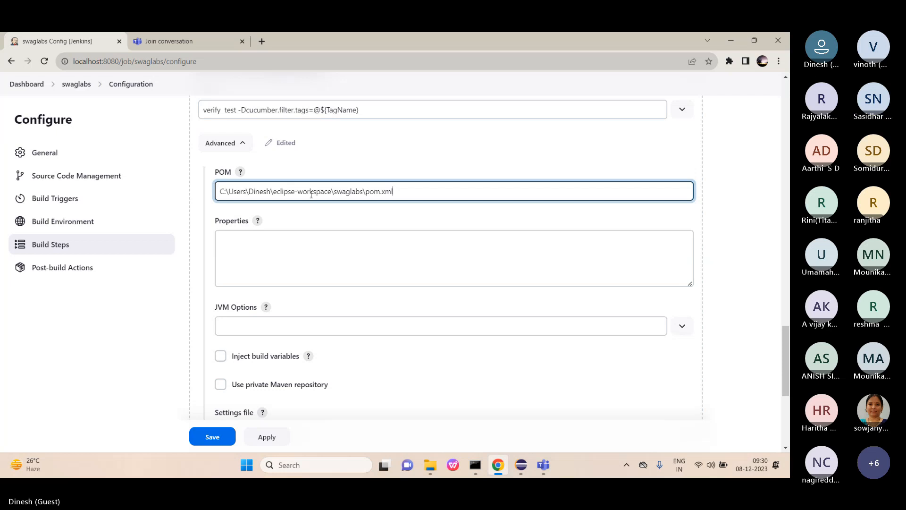
pyautogui.click(284, 251)
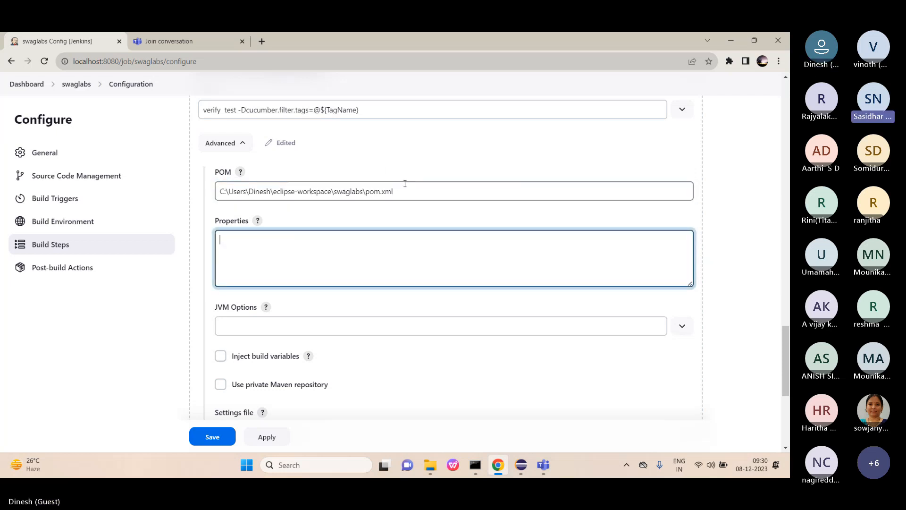
pyautogui.scroll(-1, 380, 279)
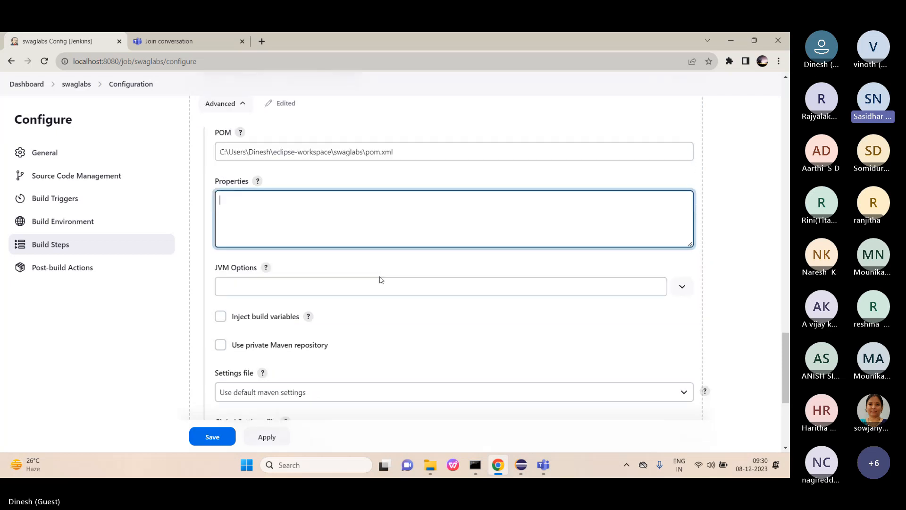
pyautogui.click(266, 438)
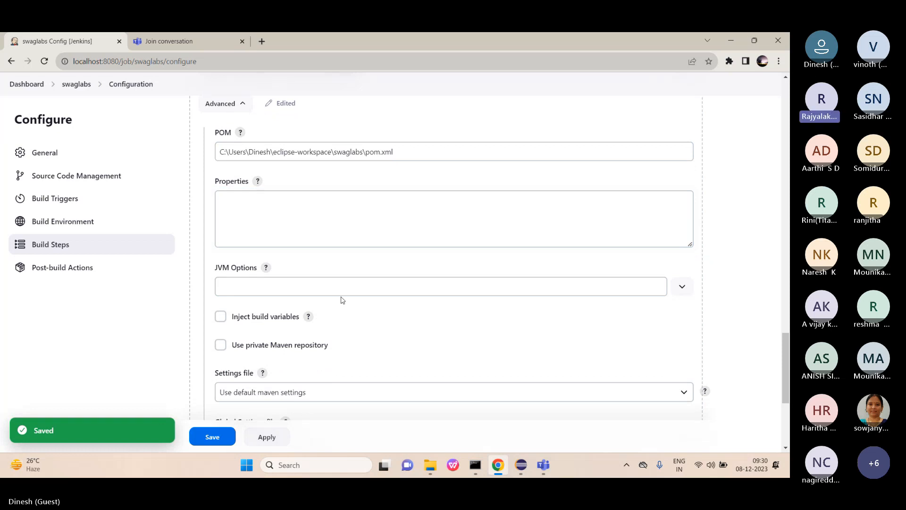
pyautogui.scroll(-1, 342, 299)
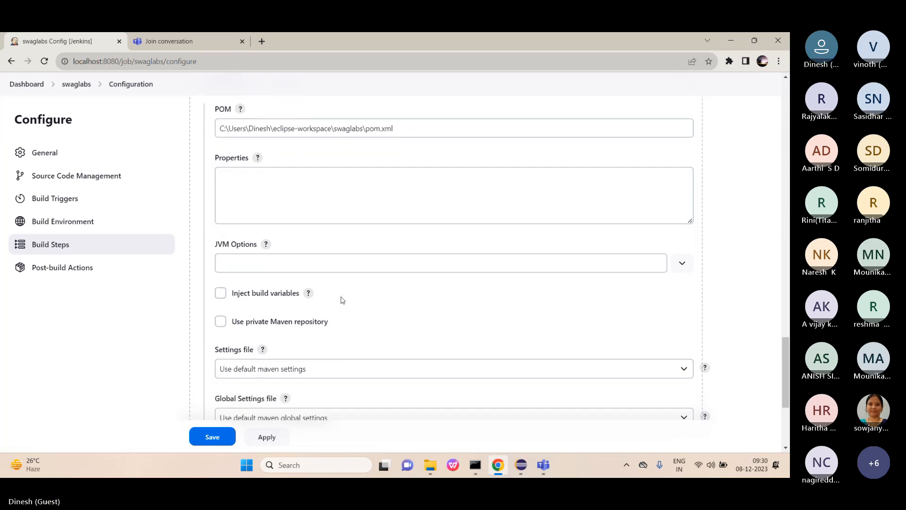
pyautogui.scroll(-1, 341, 299)
pyautogui.scroll(-2, 342, 300)
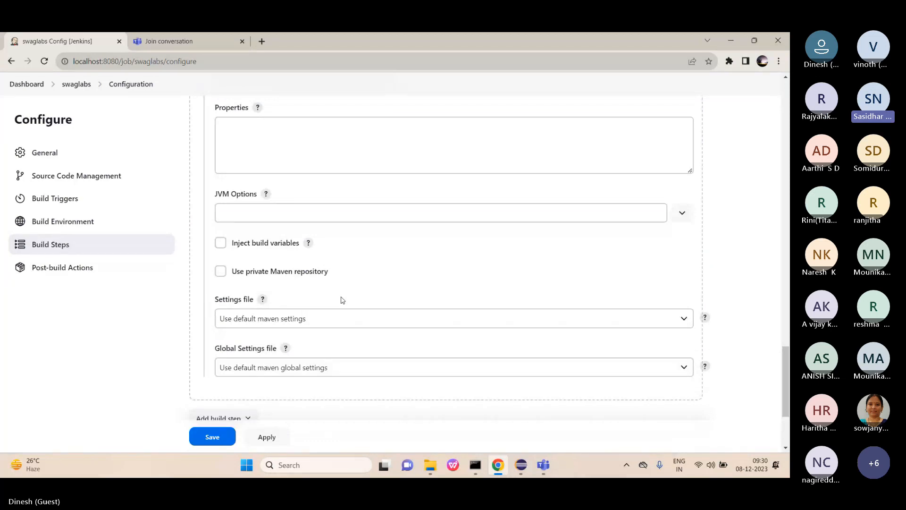
pyautogui.scroll(3, 341, 299)
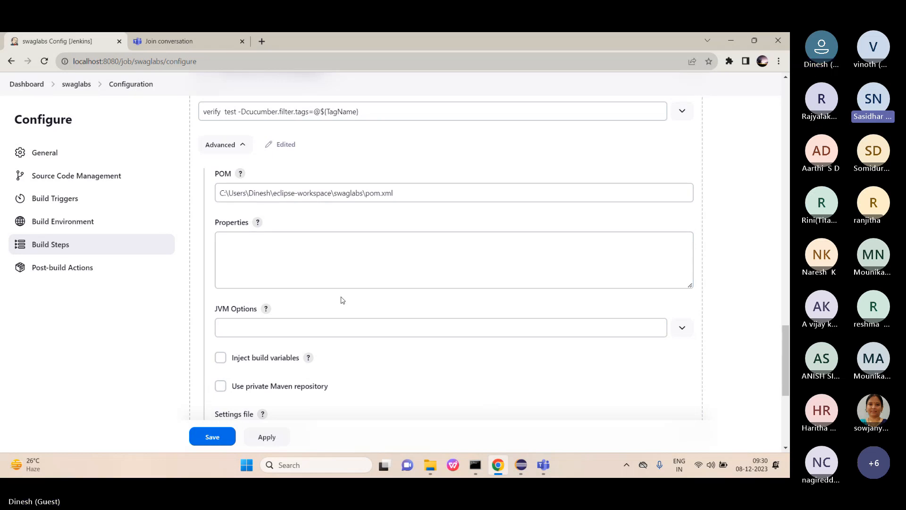
pyautogui.scroll(-1, 342, 300)
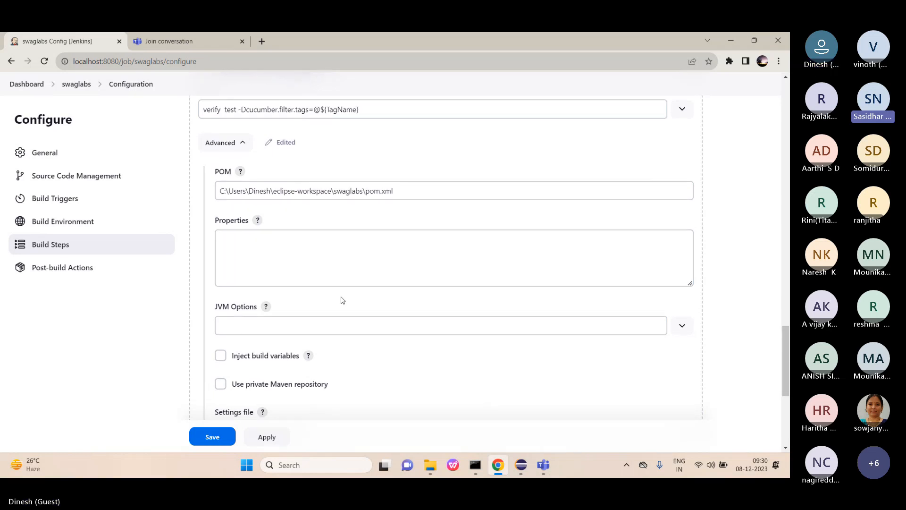
# Review the post-build actions without adding one, then apply and save the swaglabs job.
pyautogui.click(109, 272)
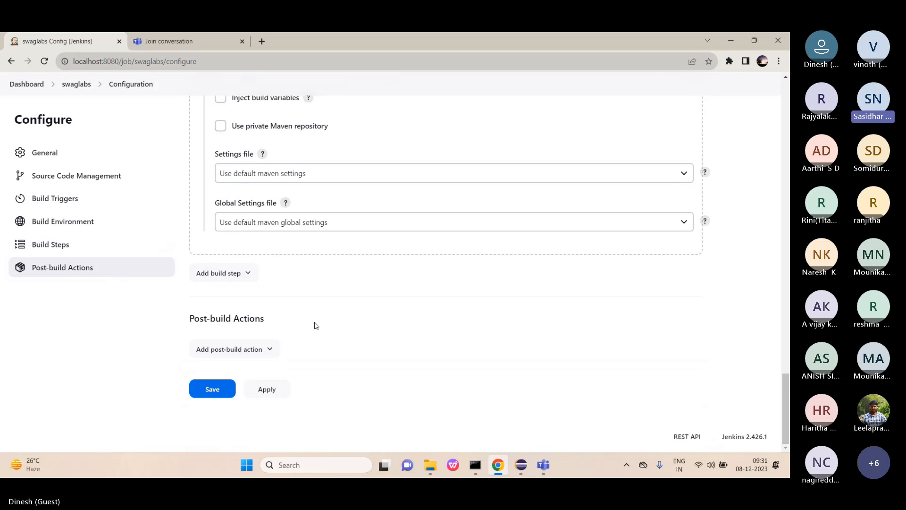
pyautogui.click(271, 348)
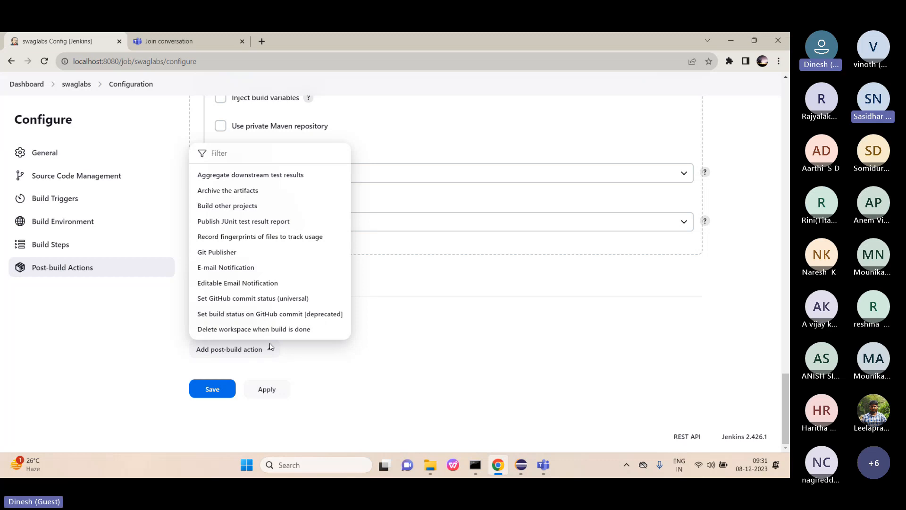
pyautogui.click(385, 326)
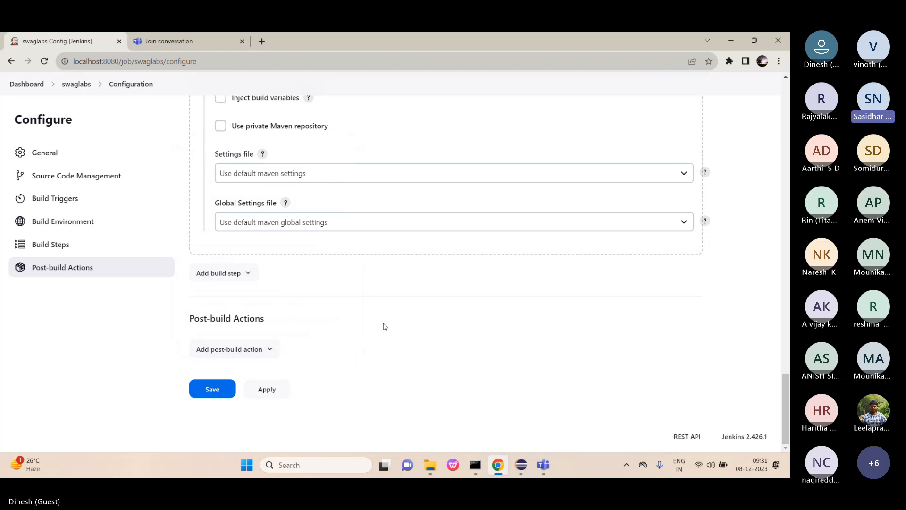
pyautogui.click(273, 389)
pyautogui.click(219, 396)
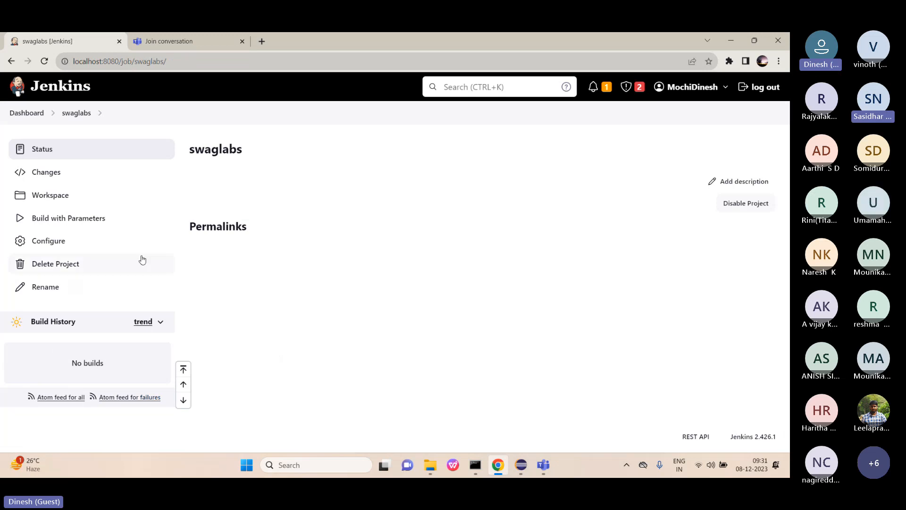
# Go from the Dashboard through Manage Jenkins and Plugins to the Available plugins list.
pyautogui.click(32, 112)
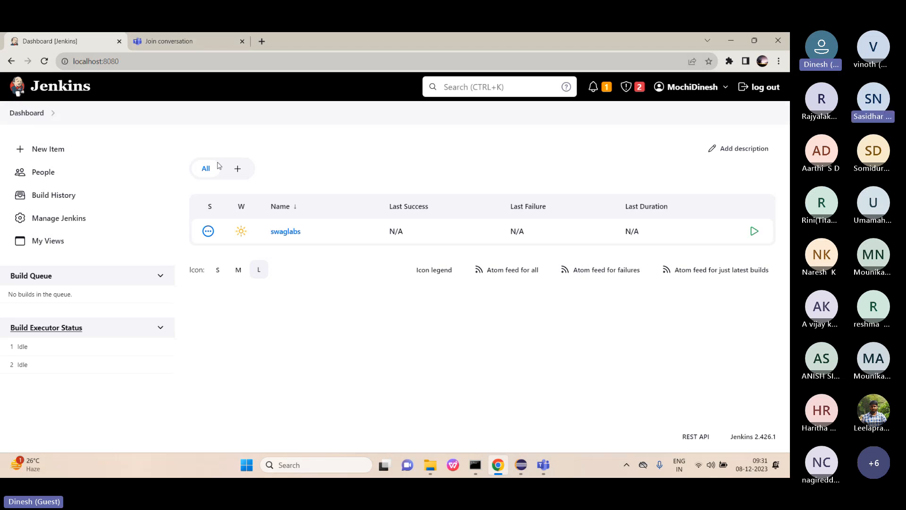
pyautogui.click(90, 219)
pyautogui.scroll(-10, 558, 292)
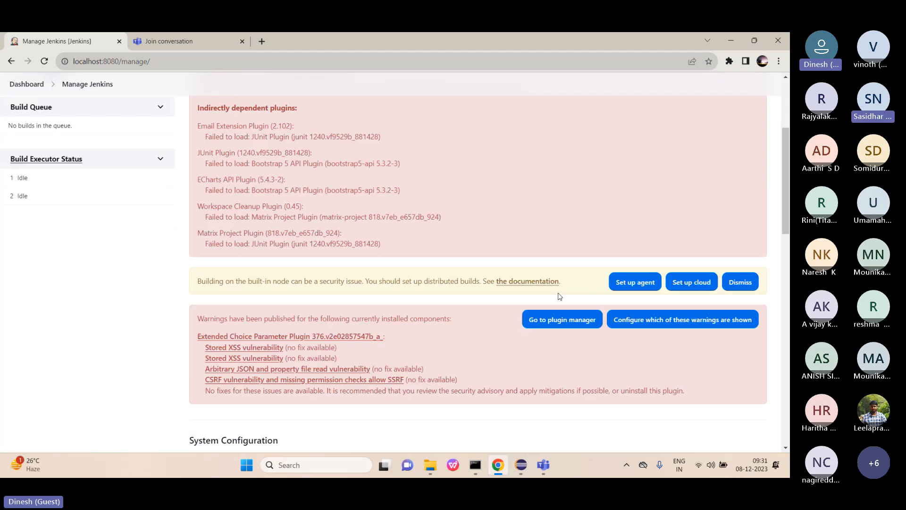
pyautogui.click(666, 218)
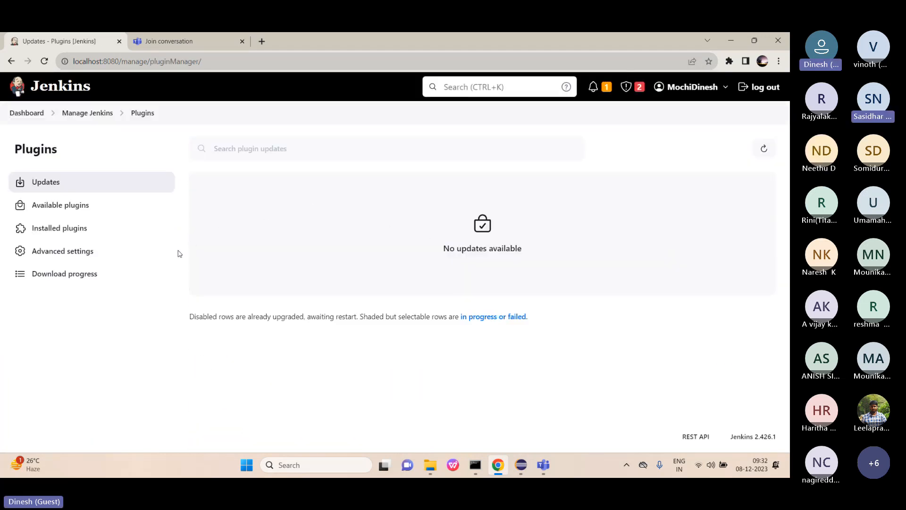
pyautogui.click(83, 211)
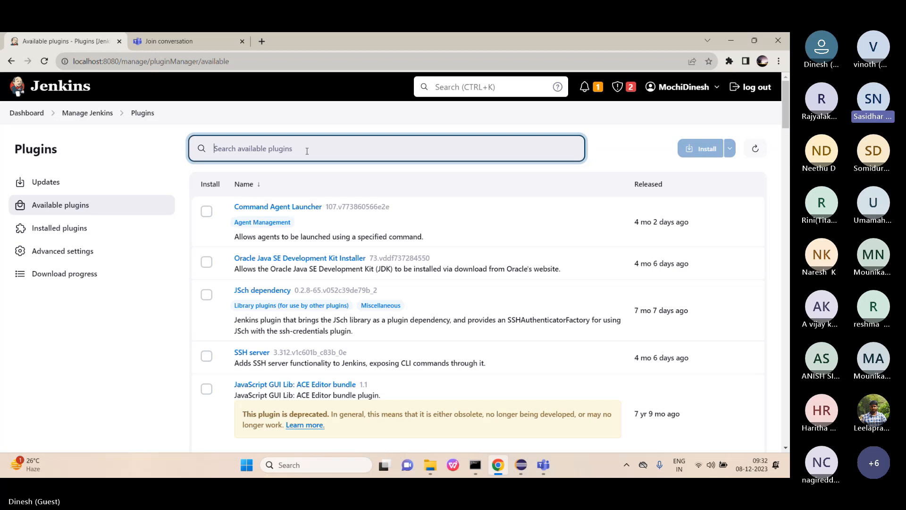
# Search available plugins for 'Html' and install HTML Publisher.
pyautogui.write('H')
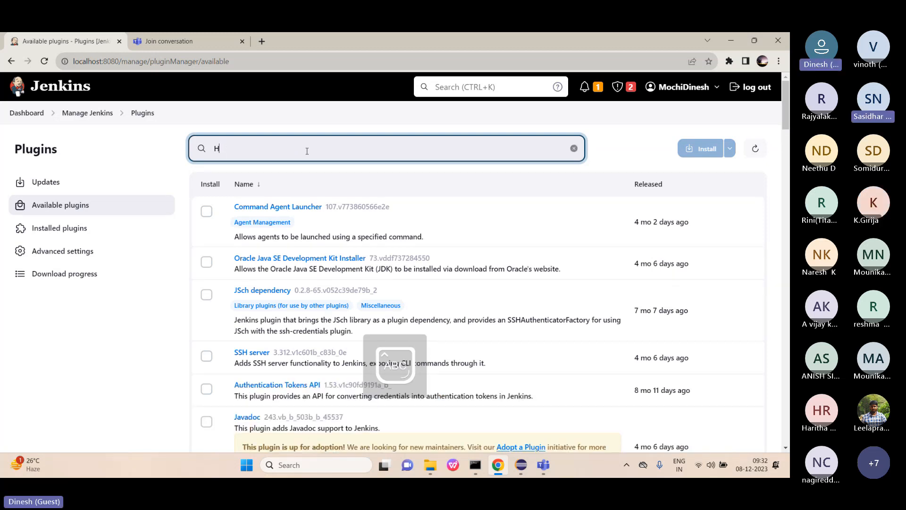
pyautogui.press('BackSpace')
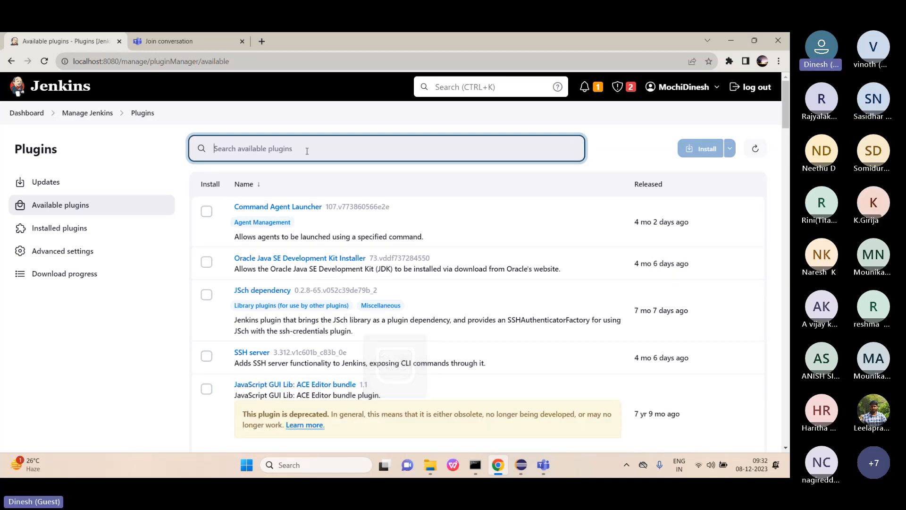
pyautogui.write('Html')
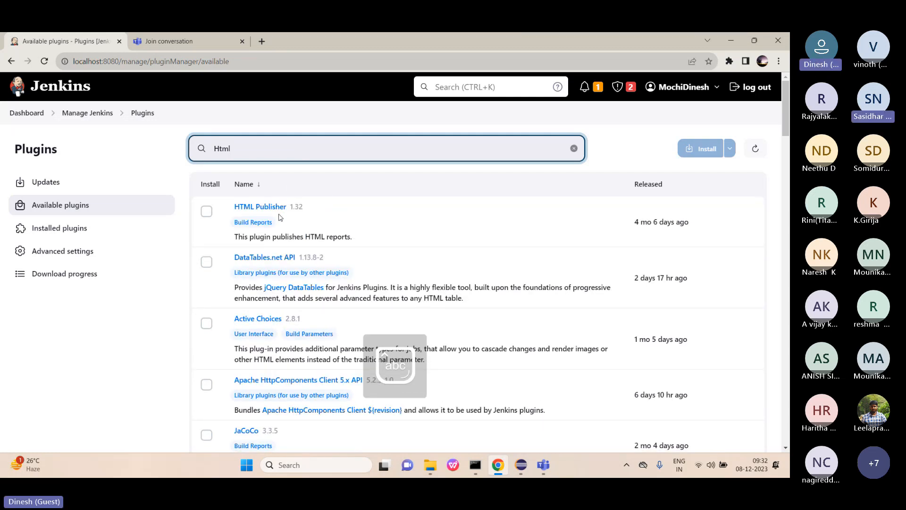
pyautogui.click(206, 210)
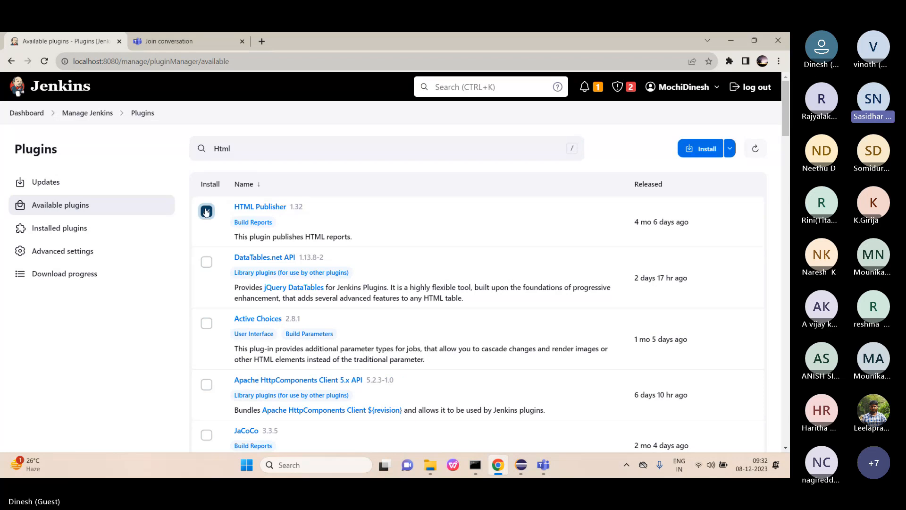
pyautogui.click(693, 150)
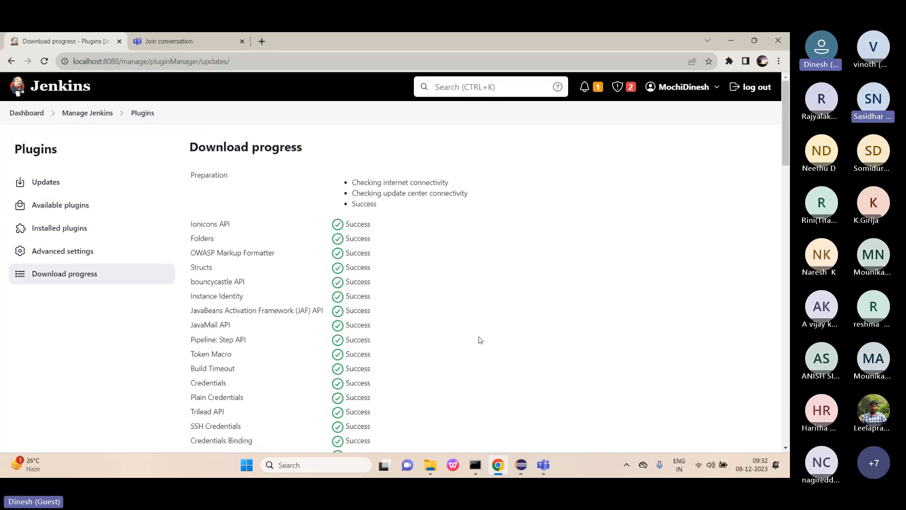
# Review the HTML Publisher download progress, then return to Available plugins.
pyautogui.scroll(-5, 480, 340)
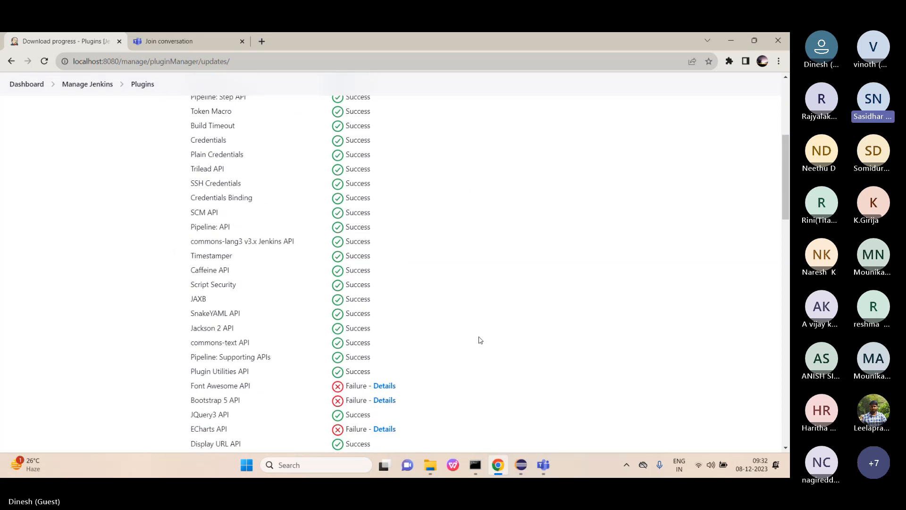
pyautogui.scroll(-12, 479, 340)
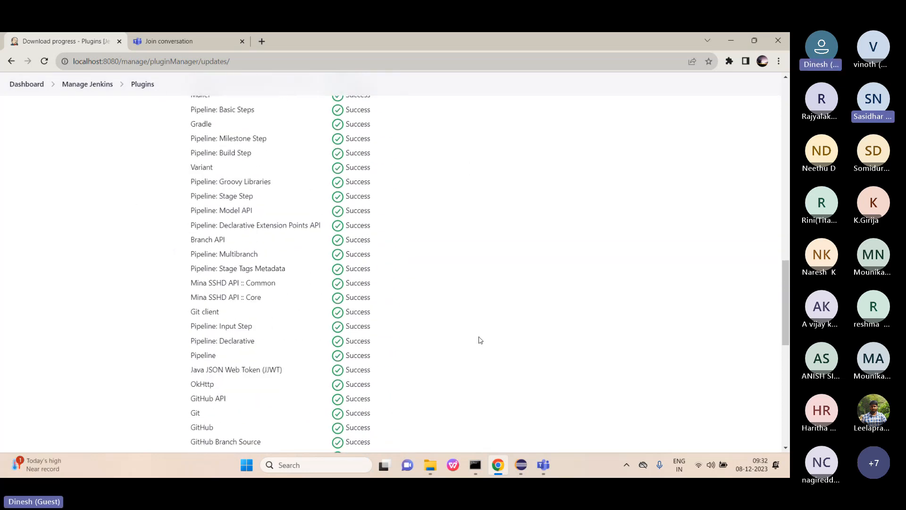
pyautogui.scroll(-8, 480, 340)
pyautogui.scroll(20, 480, 340)
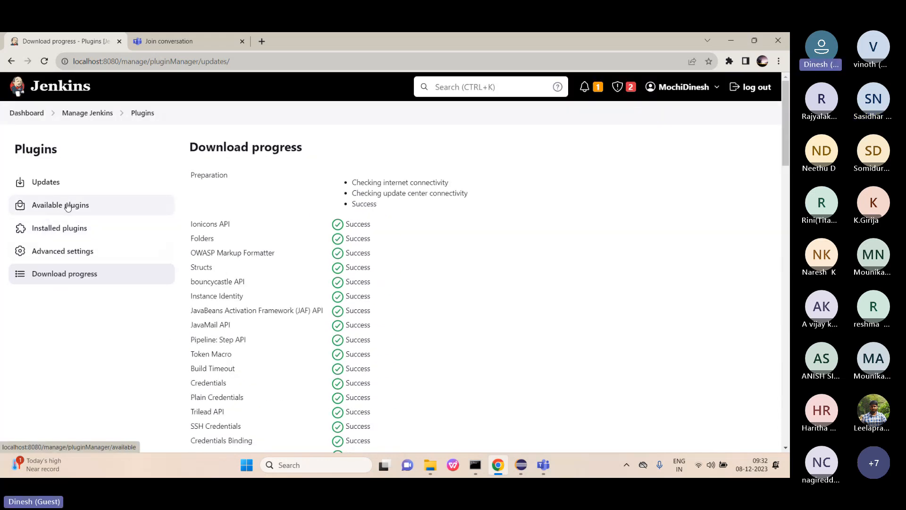
pyautogui.click(68, 207)
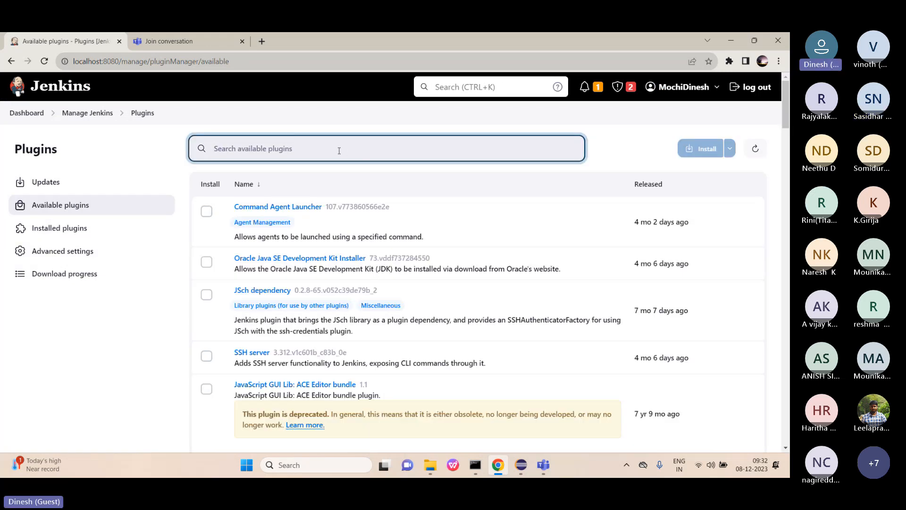
# Search for 'Cucumber' and install the Cucumber reports plugin.
pyautogui.write('C')
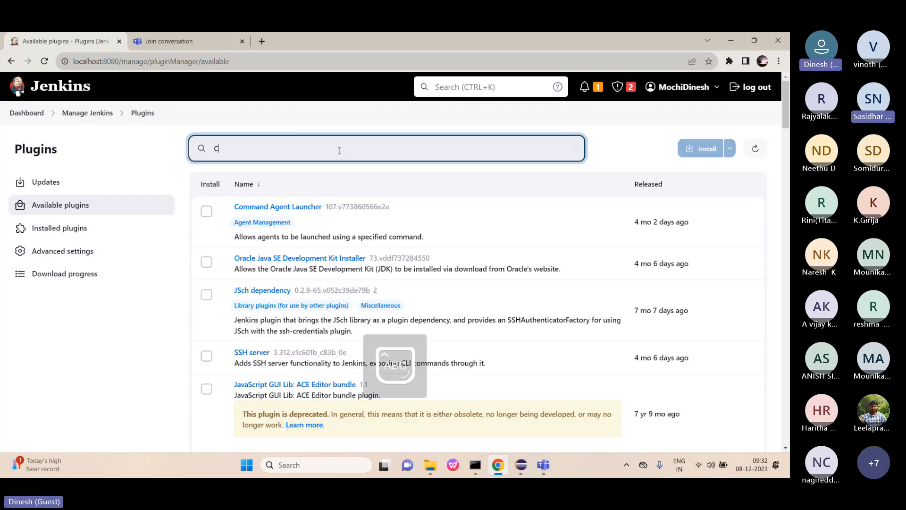
pyautogui.write('ucum')
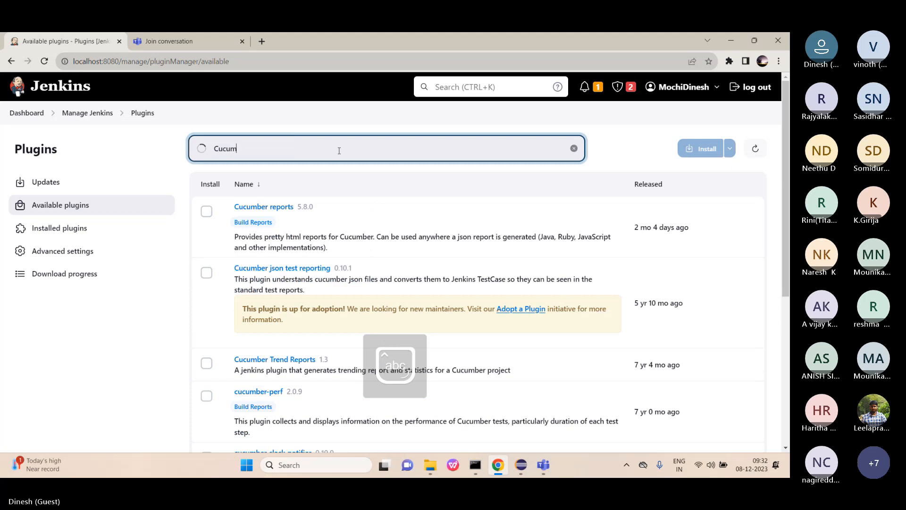
pyautogui.write('ber')
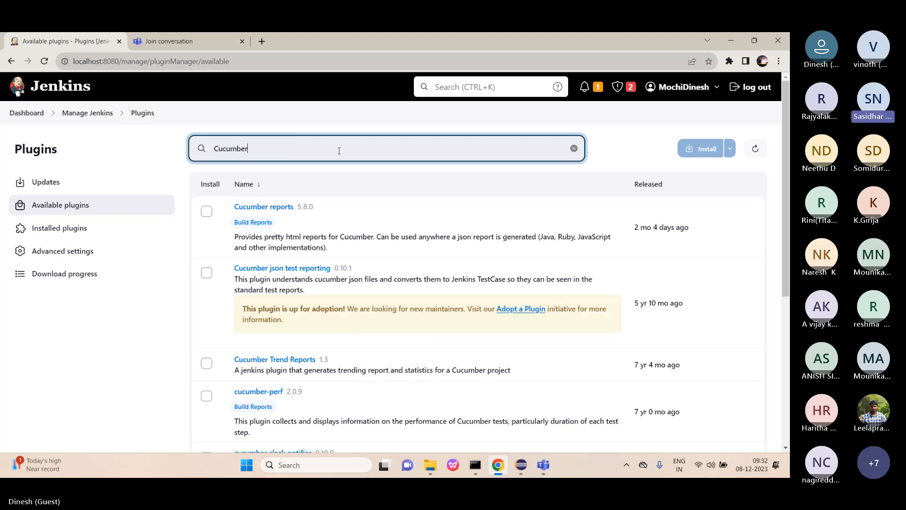
pyautogui.click(206, 211)
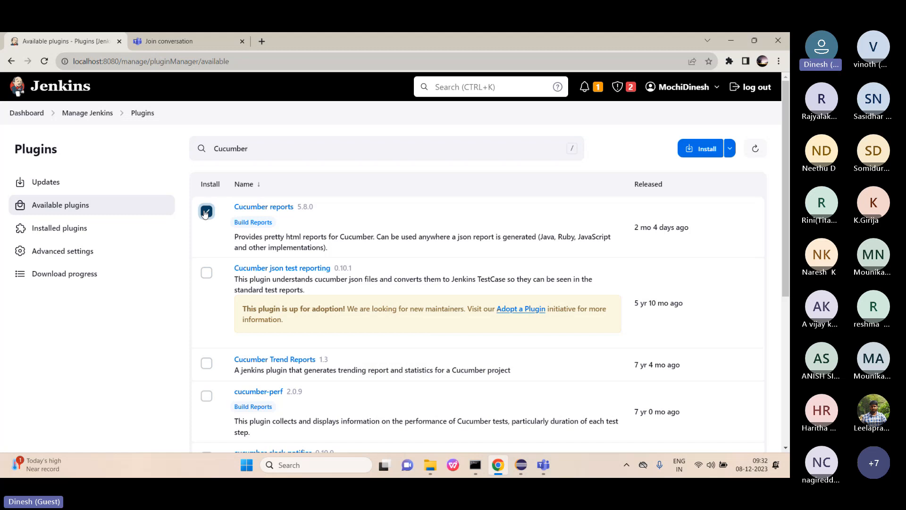
pyautogui.click(695, 153)
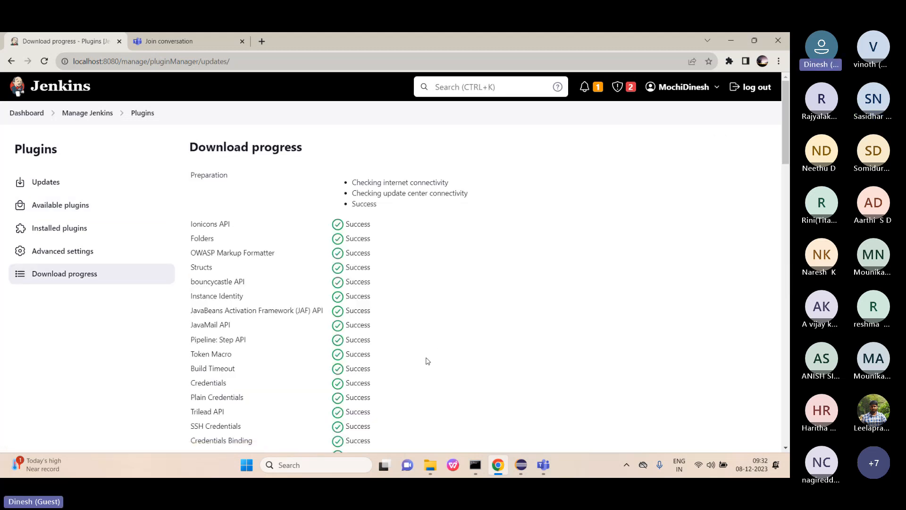
# Check that both plugins installed successfully, then go back to the Jenkins dashboard.
pyautogui.scroll(-15, 427, 361)
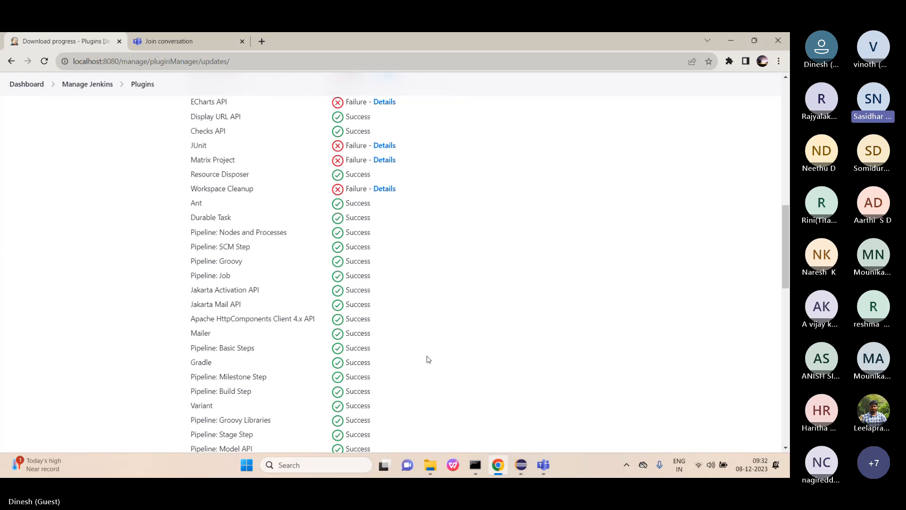
pyautogui.scroll(2, 428, 359)
pyautogui.scroll(-1, 427, 360)
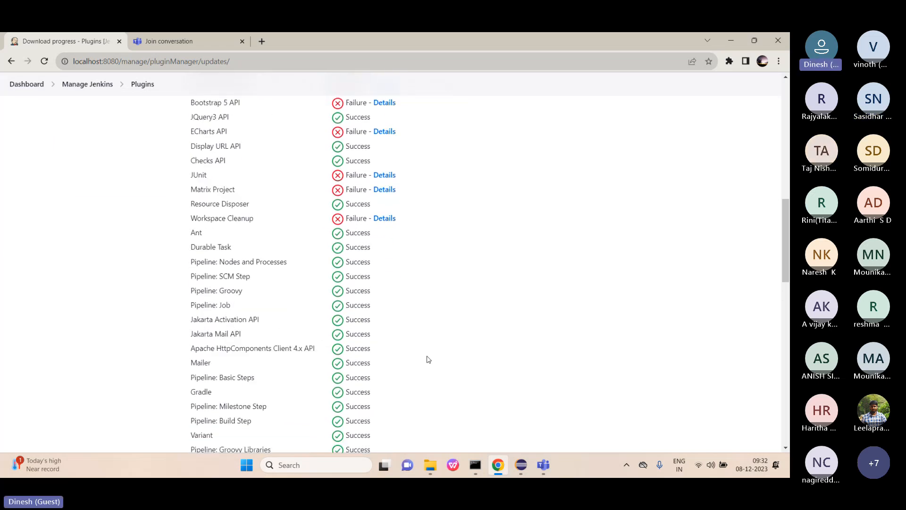
pyautogui.scroll(-3, 427, 360)
pyautogui.scroll(-3, 427, 359)
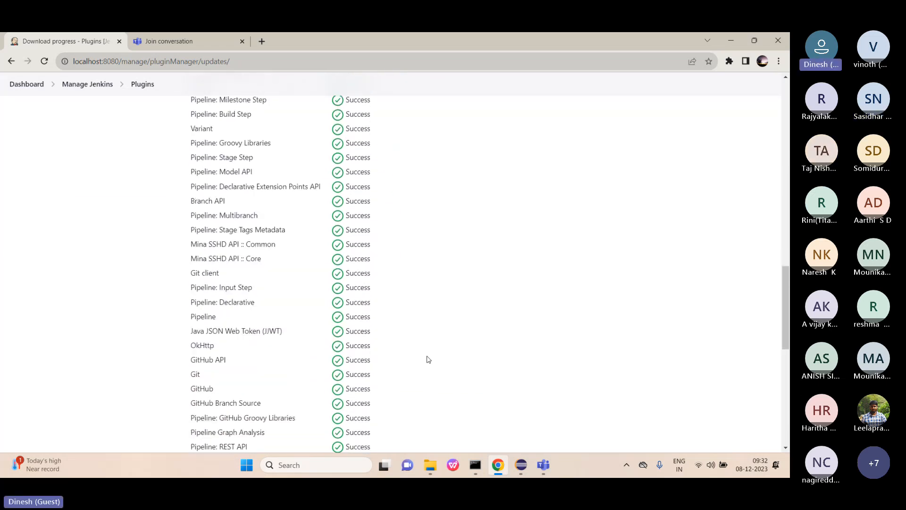
pyautogui.scroll(-9, 427, 360)
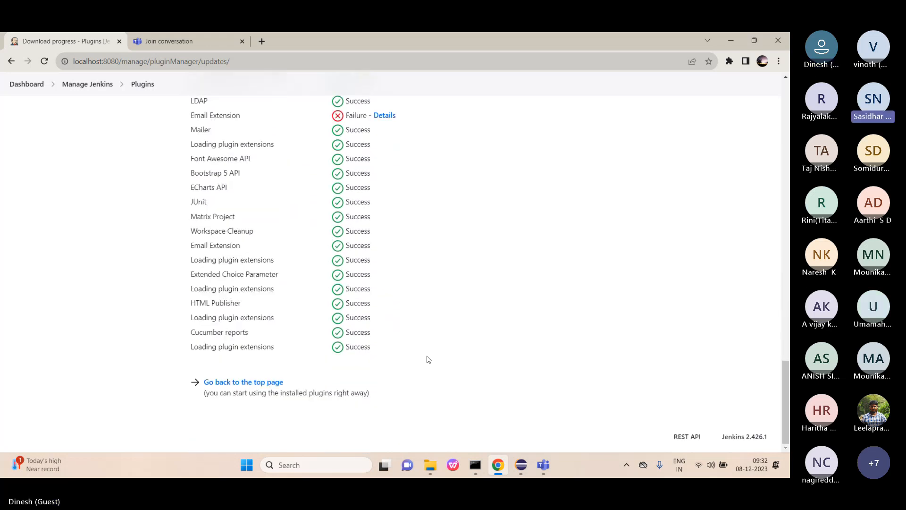
pyautogui.scroll(1, 428, 359)
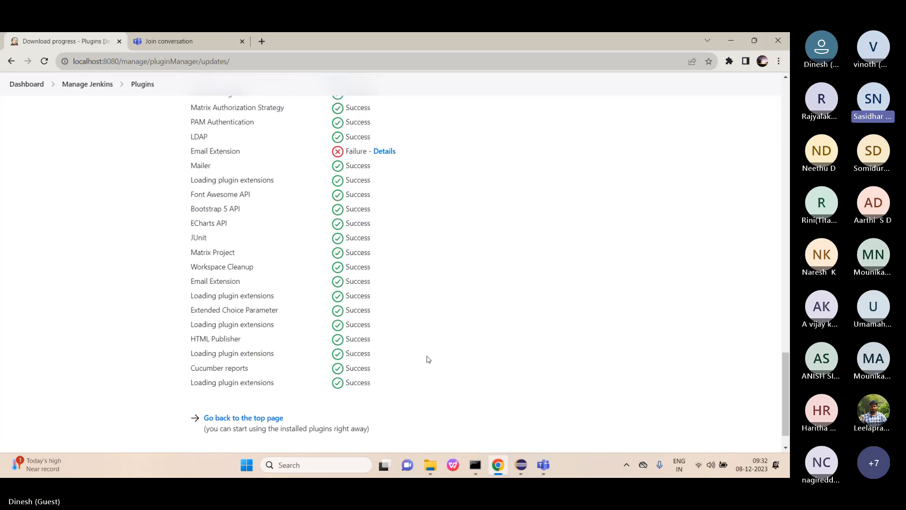
pyautogui.scroll(-1, 427, 360)
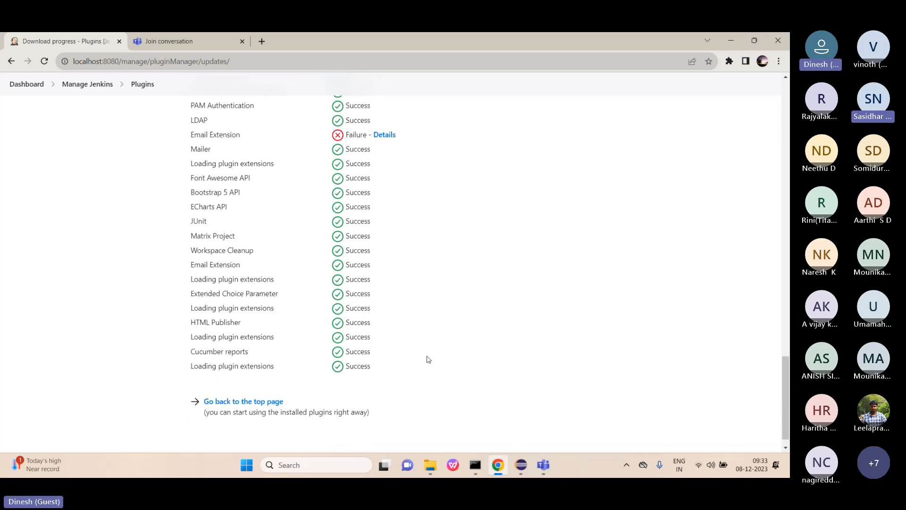
pyautogui.click(246, 402)
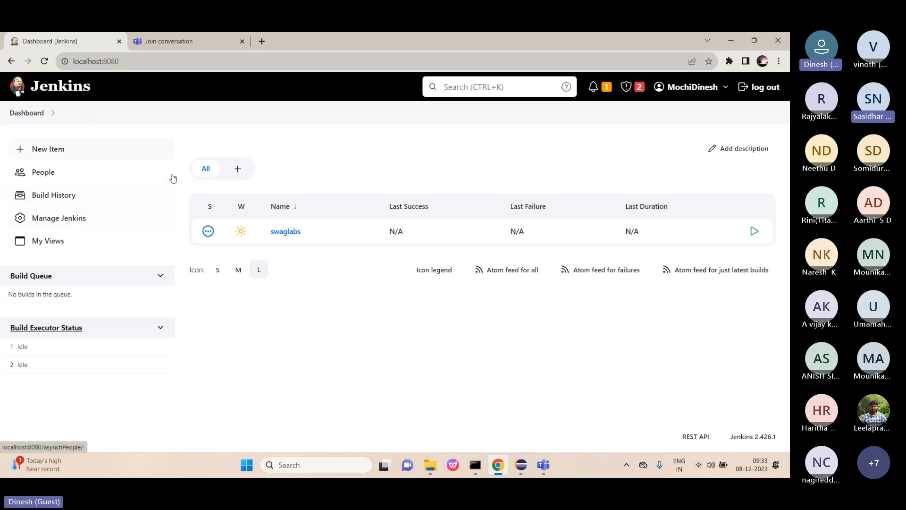
# Open the swaglabs job's configuration page.
pyautogui.click(290, 231)
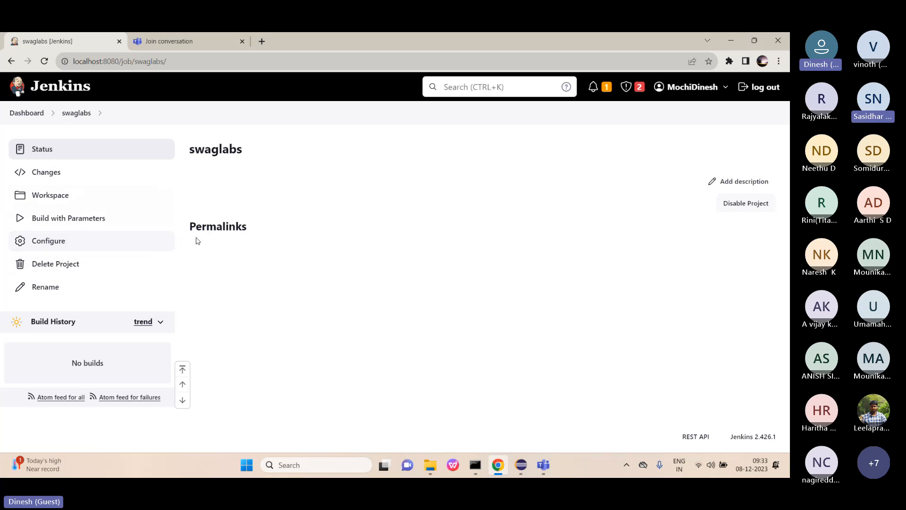
pyautogui.click(56, 241)
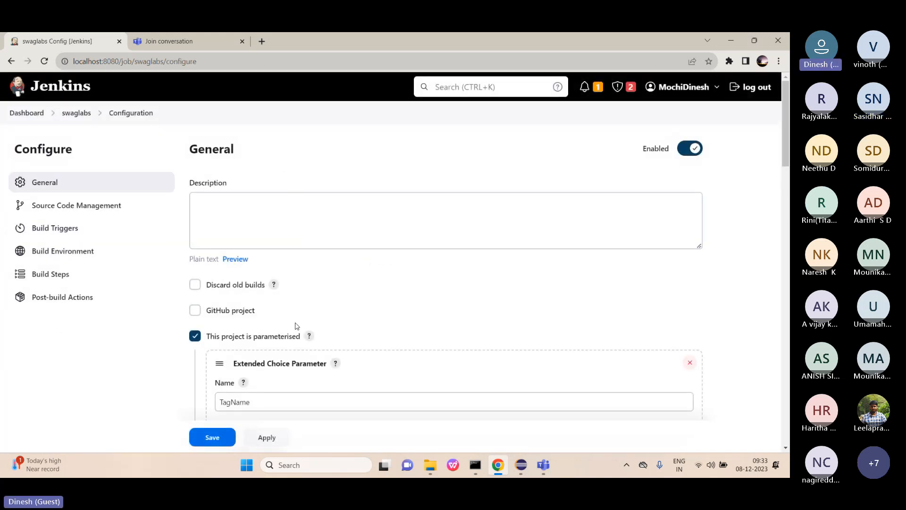
pyautogui.scroll(-15, 297, 325)
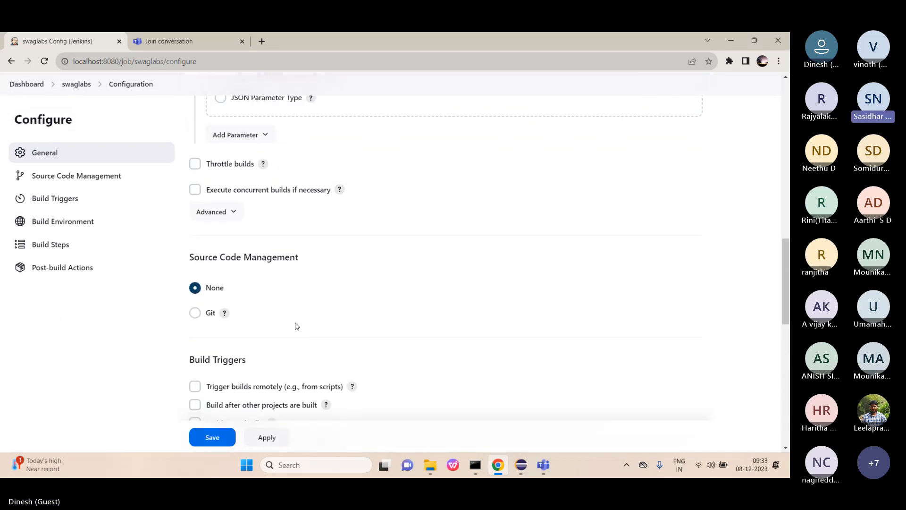
pyautogui.scroll(-10, 296, 325)
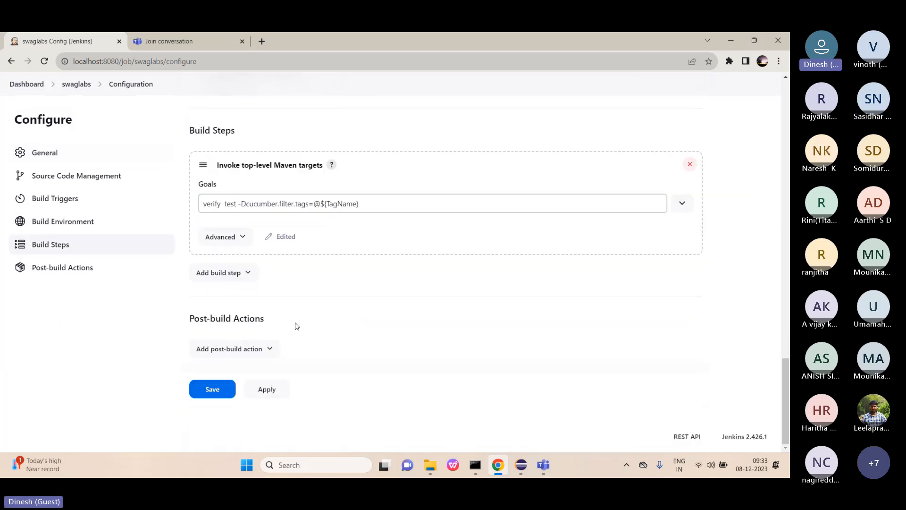
# Add a Cucumber reports post-build action and expand its Advanced settings.
pyautogui.click(261, 352)
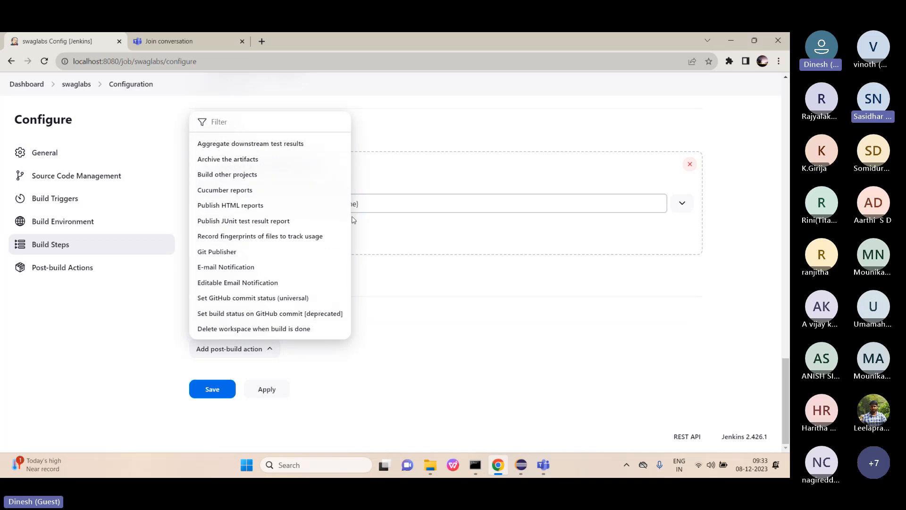
pyautogui.click(225, 190)
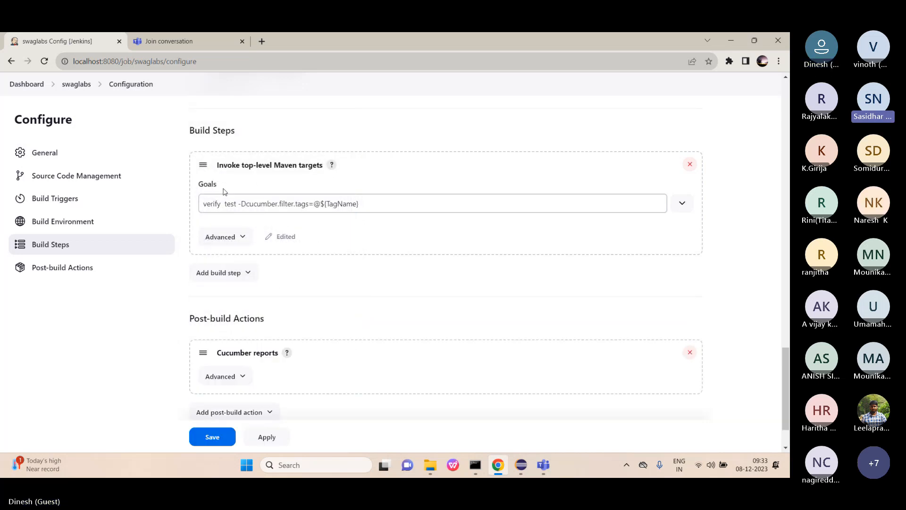
pyautogui.scroll(-1, 315, 346)
pyautogui.scroll(-1, 315, 346)
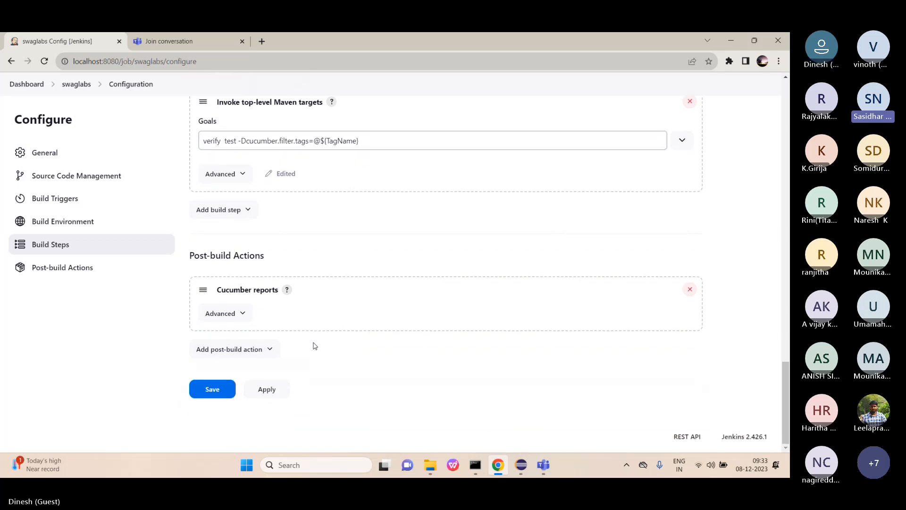
pyautogui.click(239, 312)
pyautogui.scroll(-3, 358, 295)
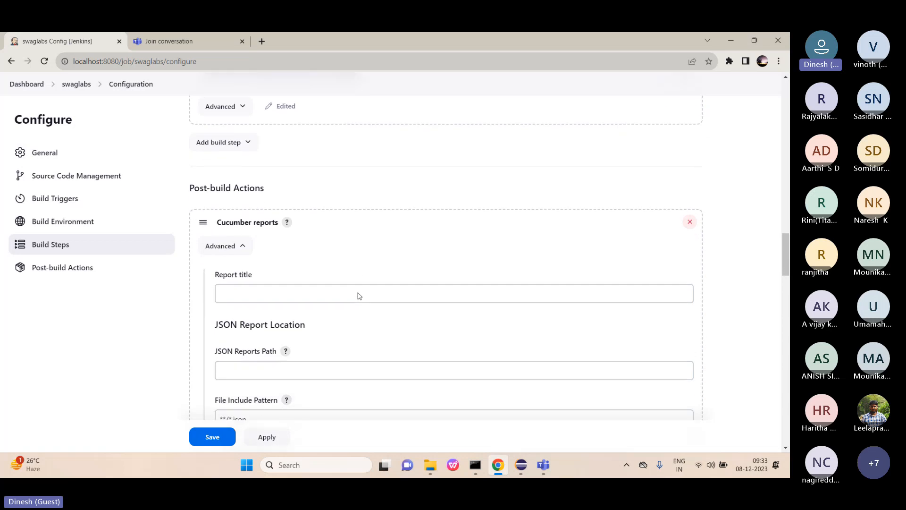
pyautogui.scroll(-1, 358, 296)
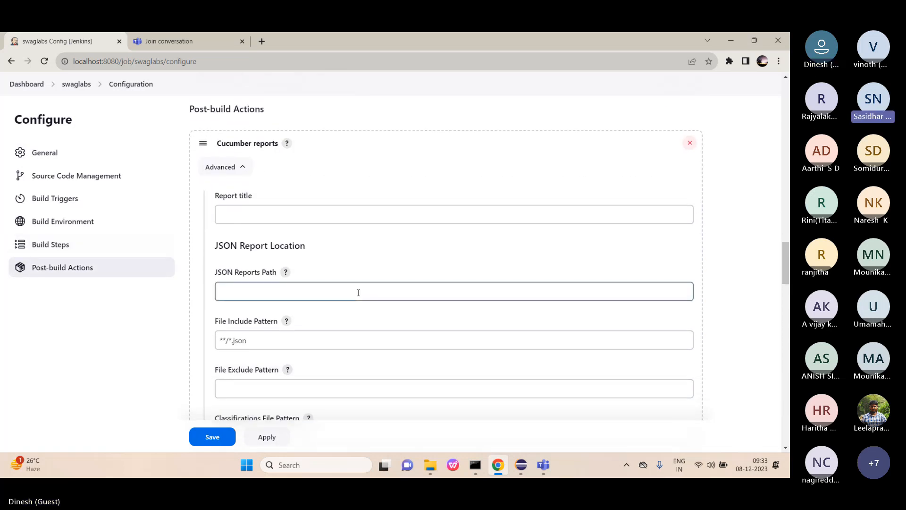
pyautogui.scroll(-1, 359, 292)
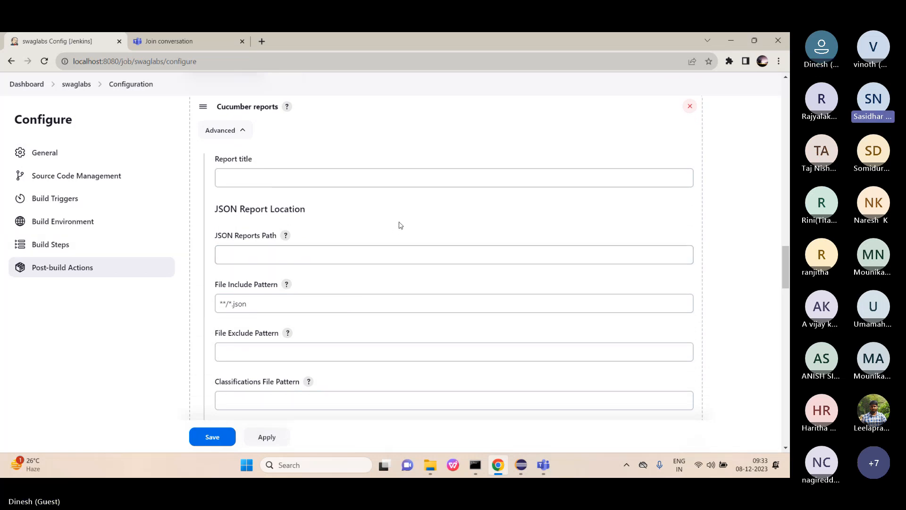
# Set the Cucumber report title to 'Cucumber Advanced Report'.
pyautogui.click(332, 183)
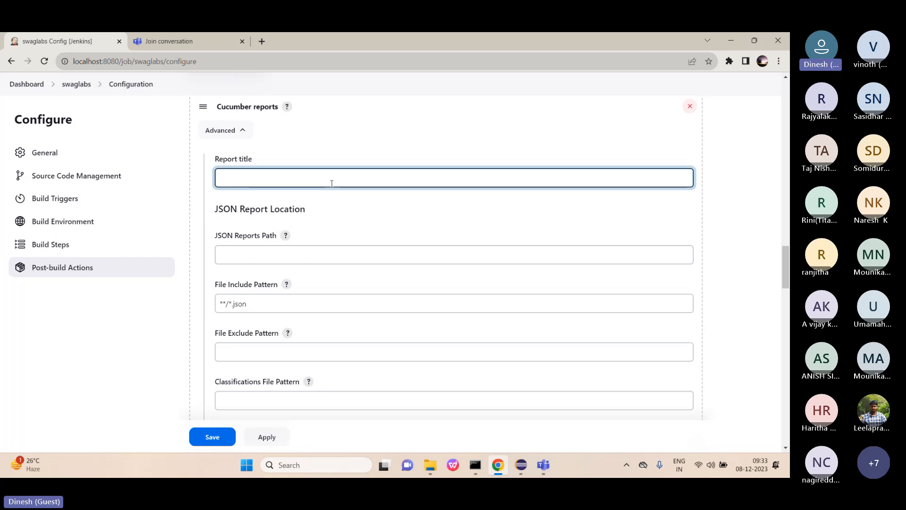
pyautogui.write('Cucu')
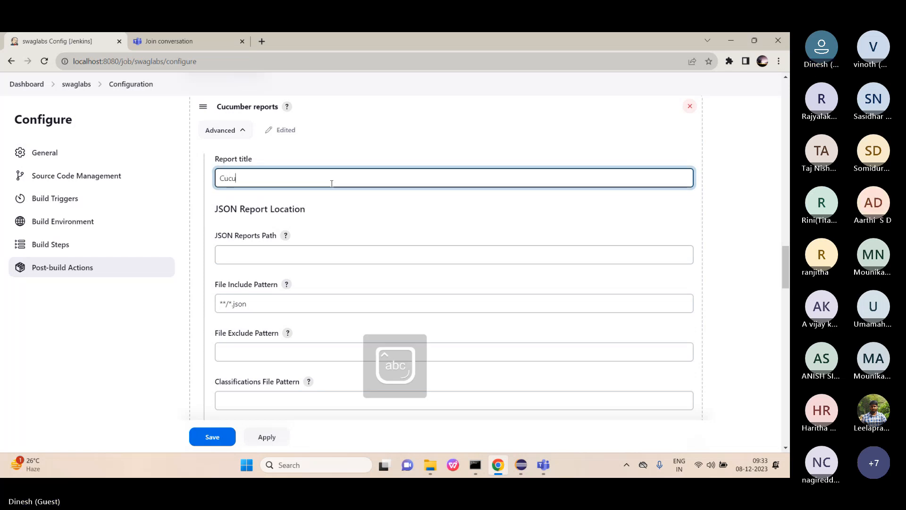
pyautogui.write('mber')
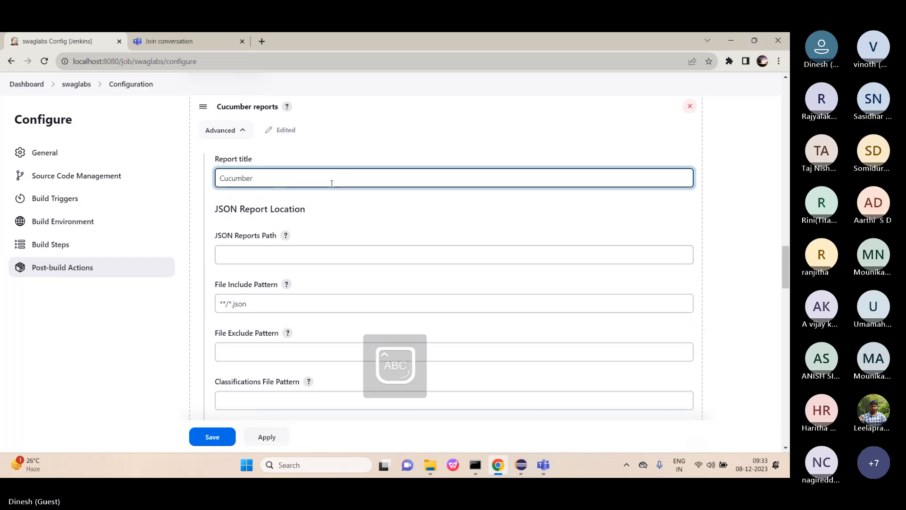
pyautogui.write(' Advance Report')
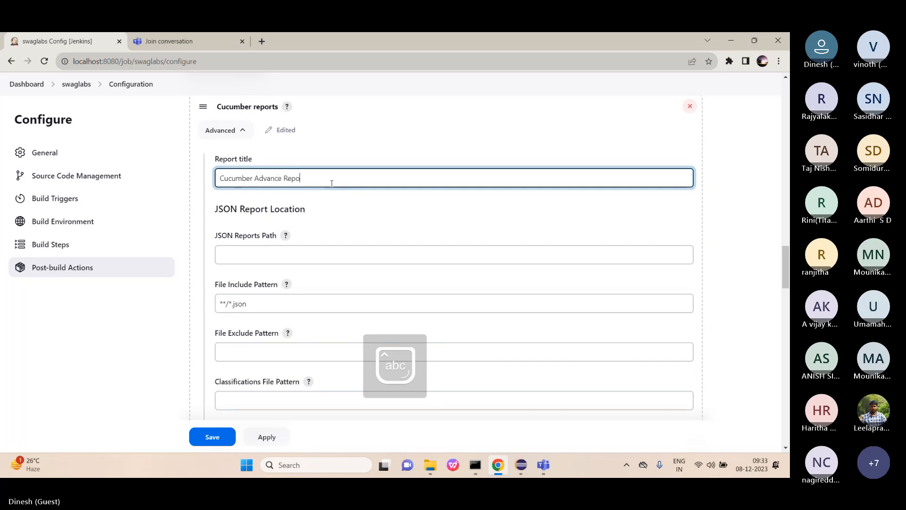
pyautogui.click(283, 179)
pyautogui.write('d')
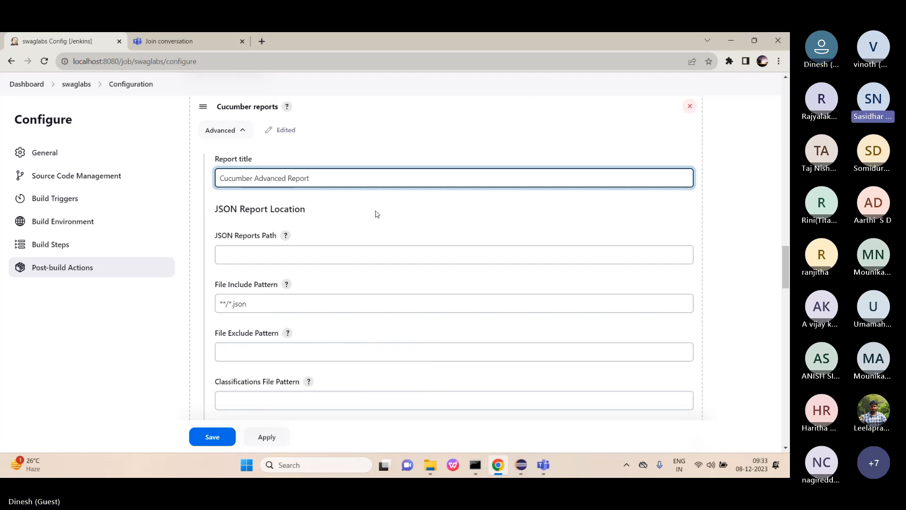
# Move to the JSON Reports Path field, then bring Eclipse to the front.
pyautogui.click(340, 250)
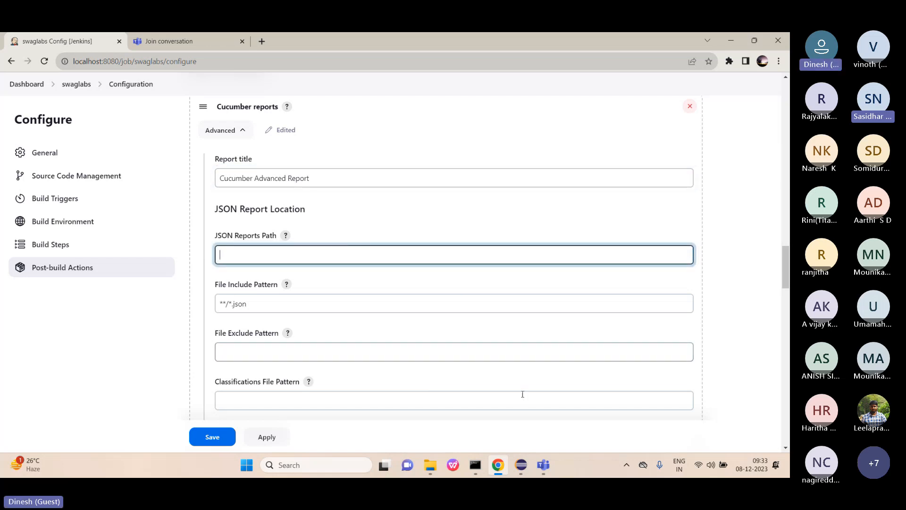
pyautogui.moveTo(522, 470)
pyautogui.click(521, 466)
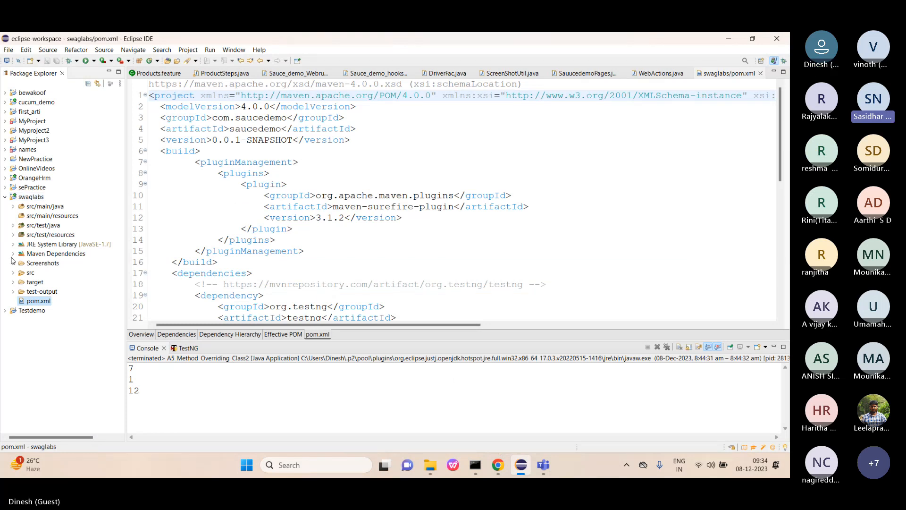
# Expand swaglabs > target in Eclipse to find cucumber-report.html, then return to Jenkins.
pyautogui.click(13, 282)
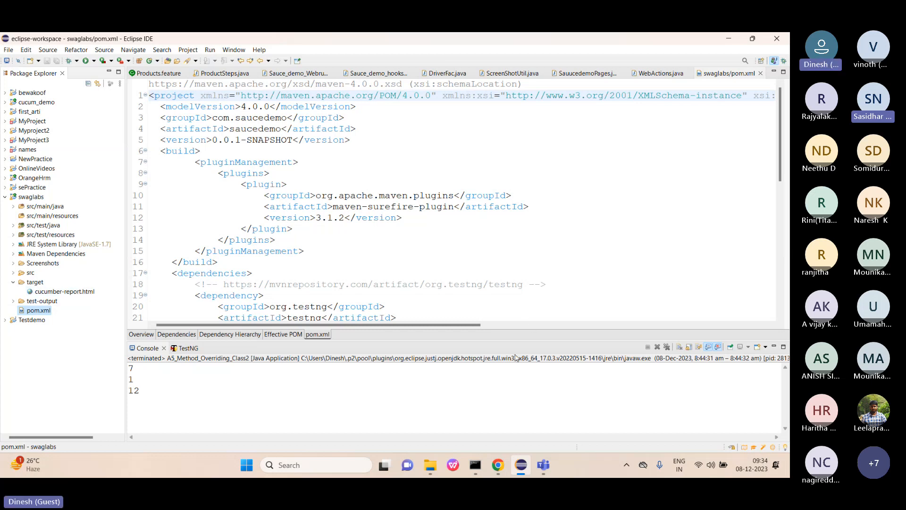
pyautogui.click(499, 467)
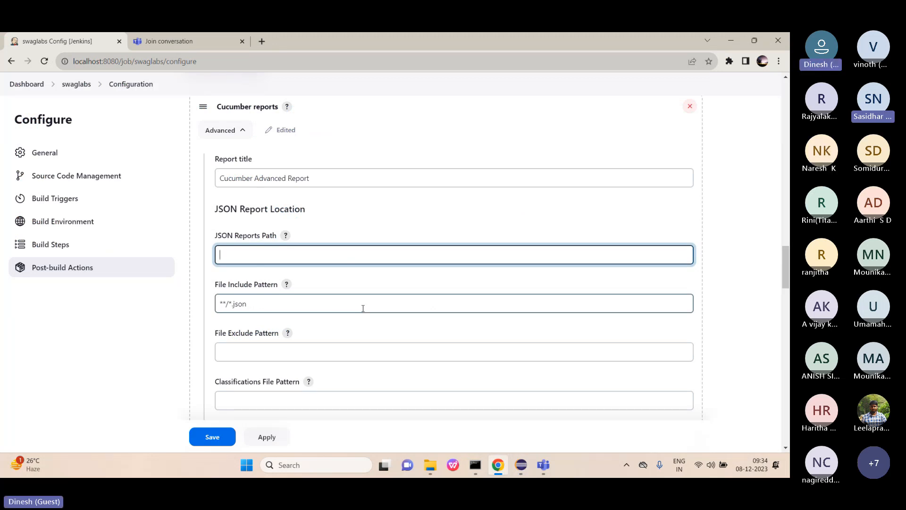
# Replace the Cucumber reports post-build action with Publish HTML reports.
pyautogui.click(690, 107)
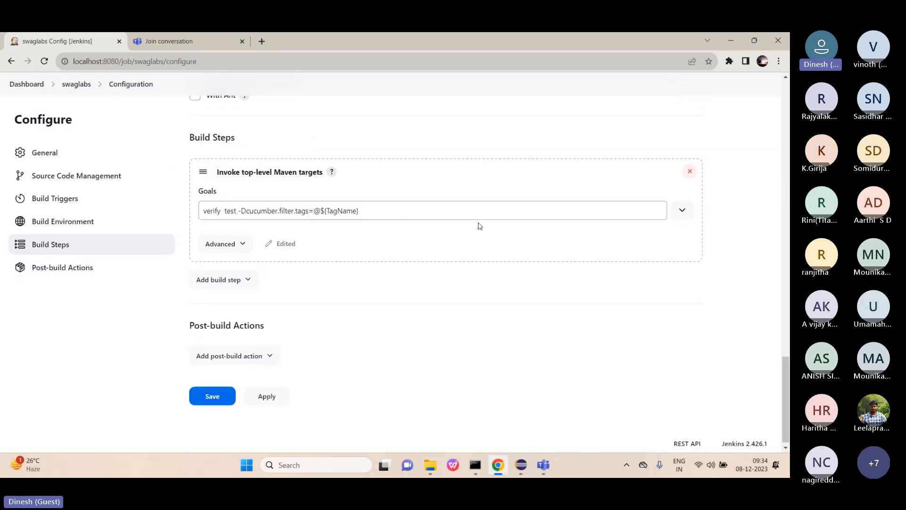
pyautogui.click(262, 359)
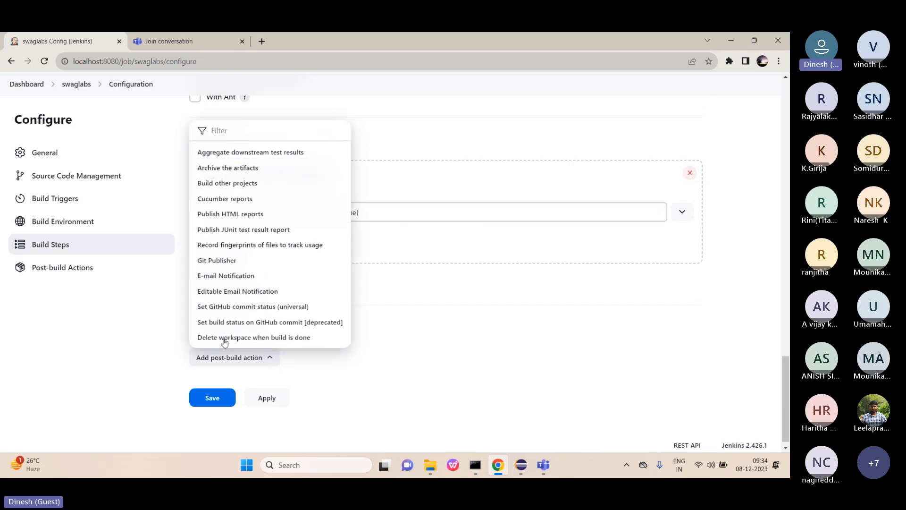
pyautogui.click(235, 215)
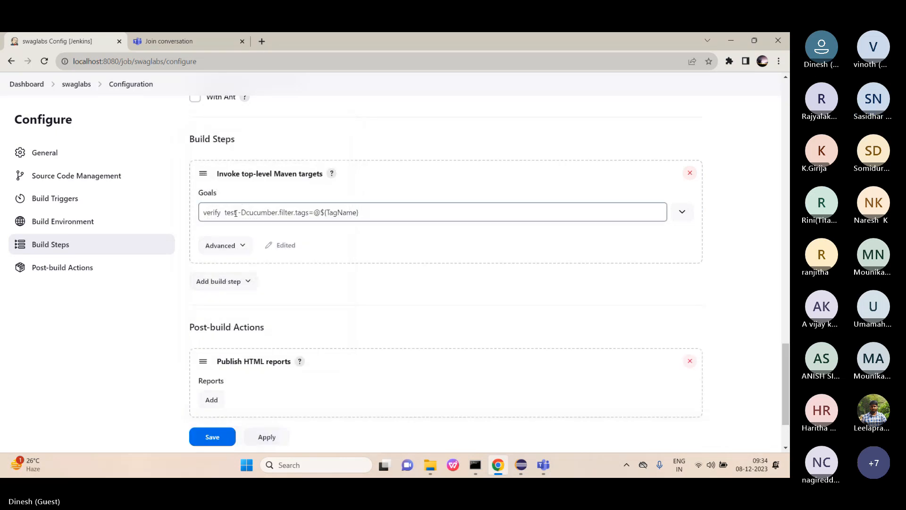
# Add one report entry, focus its HTML directory field, then switch to Eclipse.
pyautogui.scroll(-1, 315, 296)
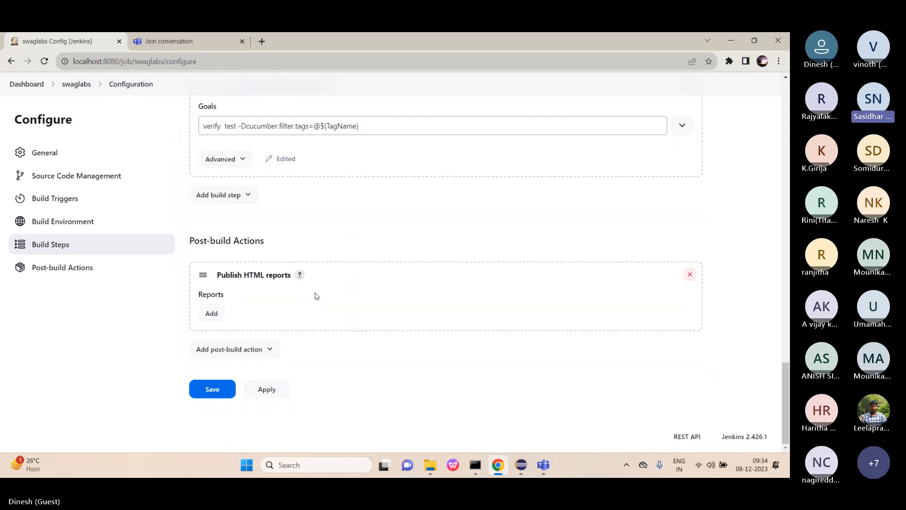
pyautogui.click(211, 313)
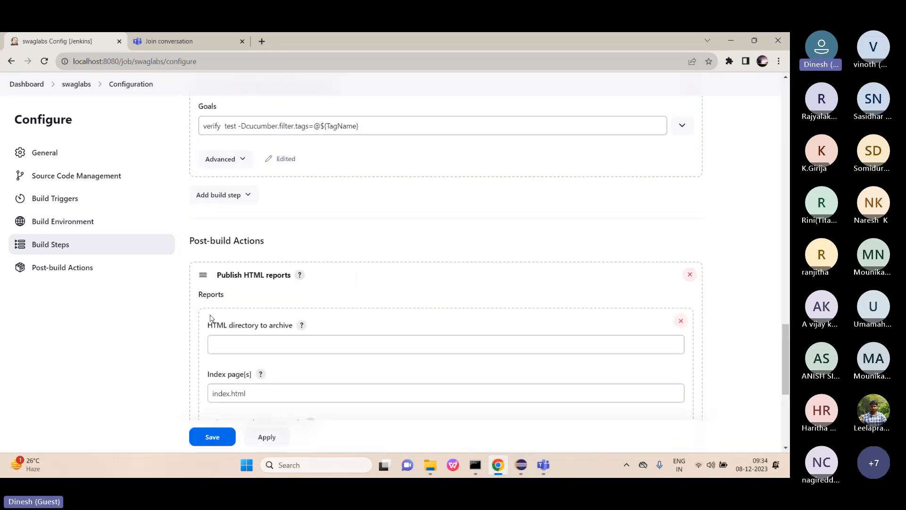
pyautogui.scroll(-3, 290, 278)
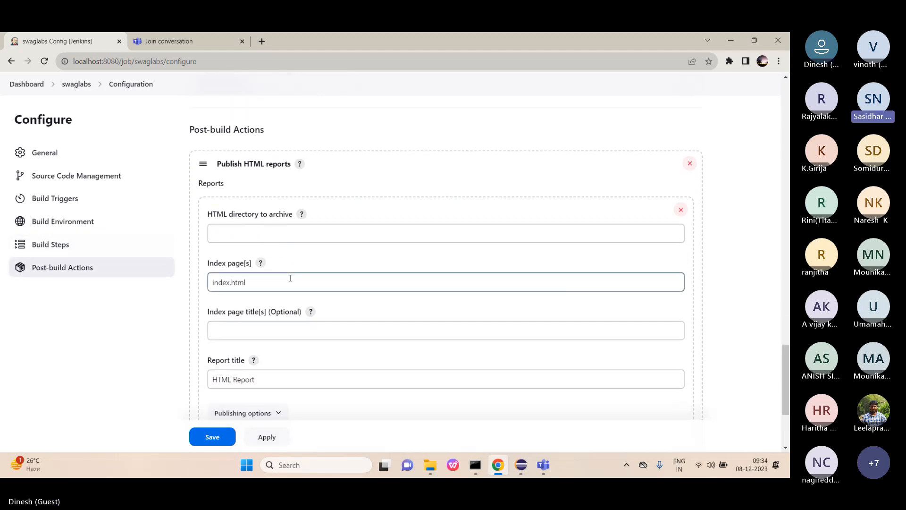
pyautogui.click(275, 231)
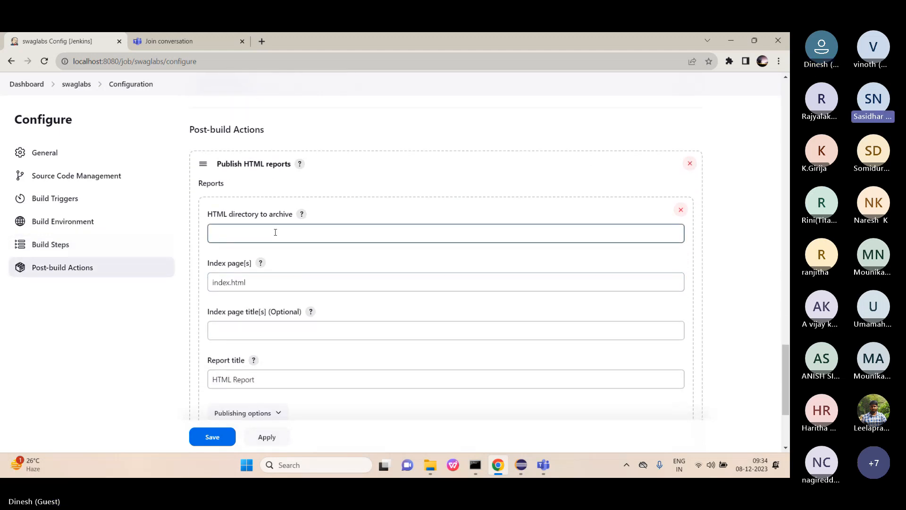
pyautogui.scroll(-1, 275, 232)
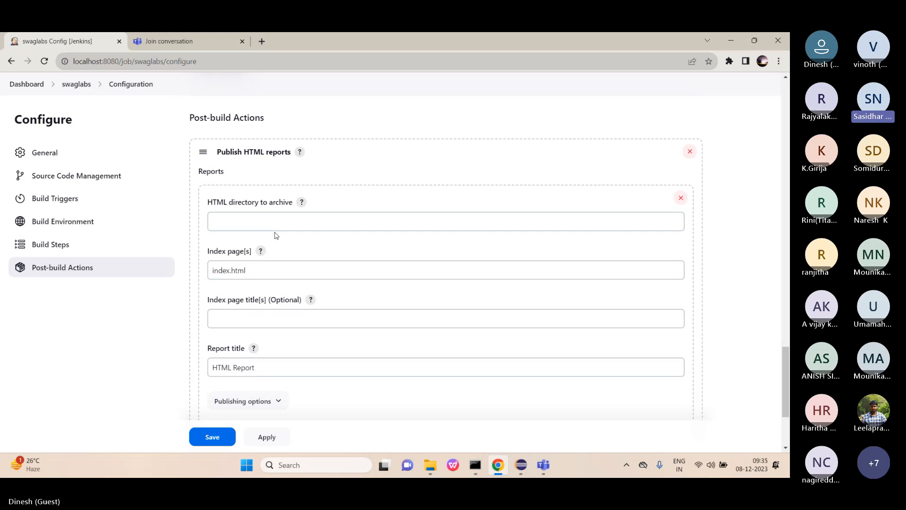
pyautogui.click(522, 472)
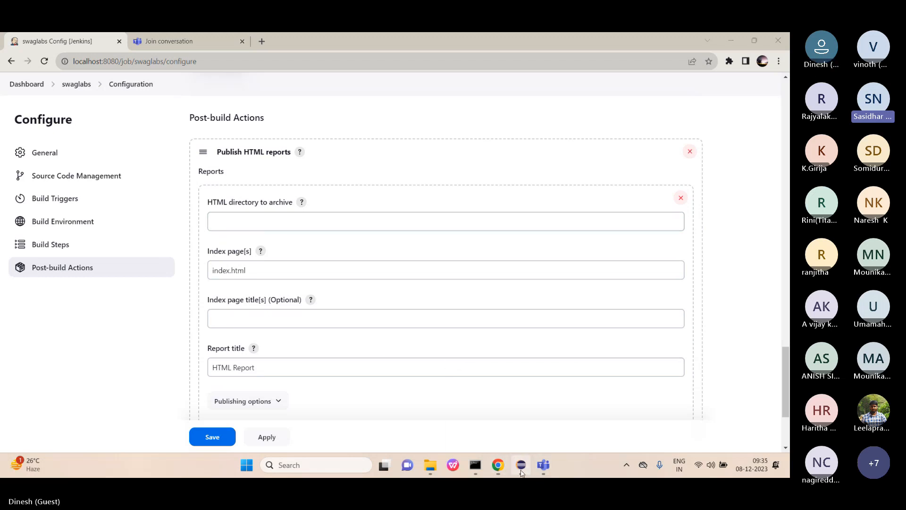
# Copy cucumber-report.html's full Location path from its Properties dialog, then cancel it.
pyautogui.click(46, 292)
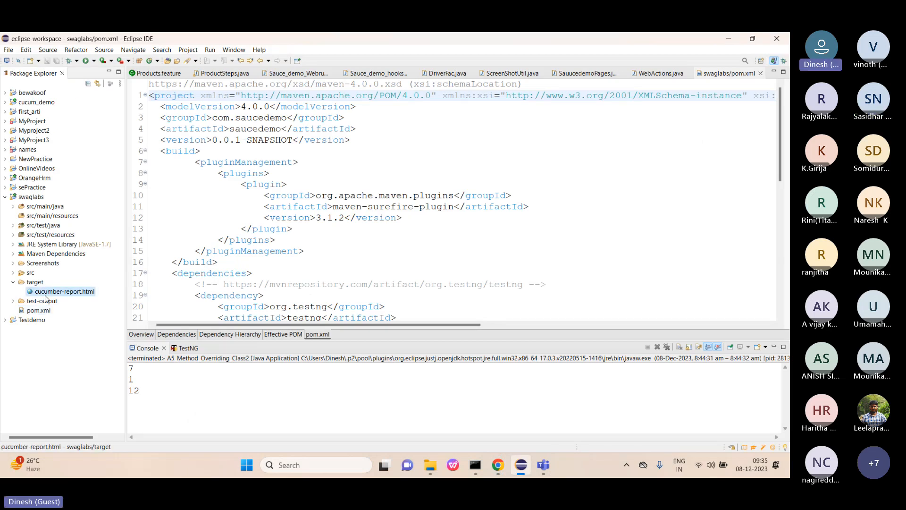
pyautogui.rightClick(46, 295)
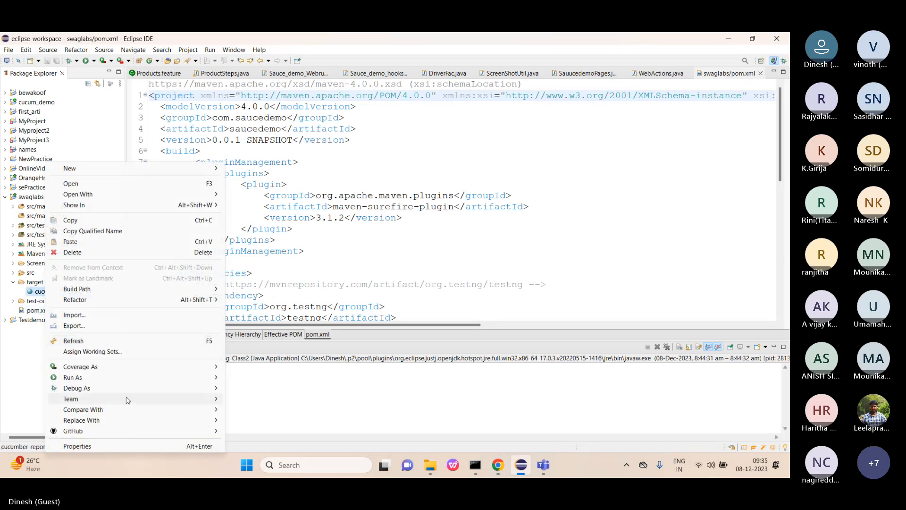
pyautogui.click(77, 446)
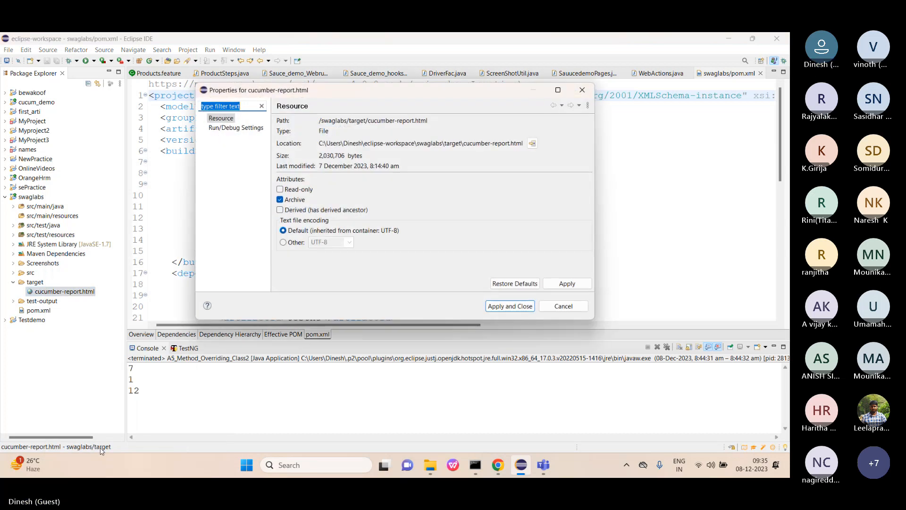
pyautogui.click(321, 143)
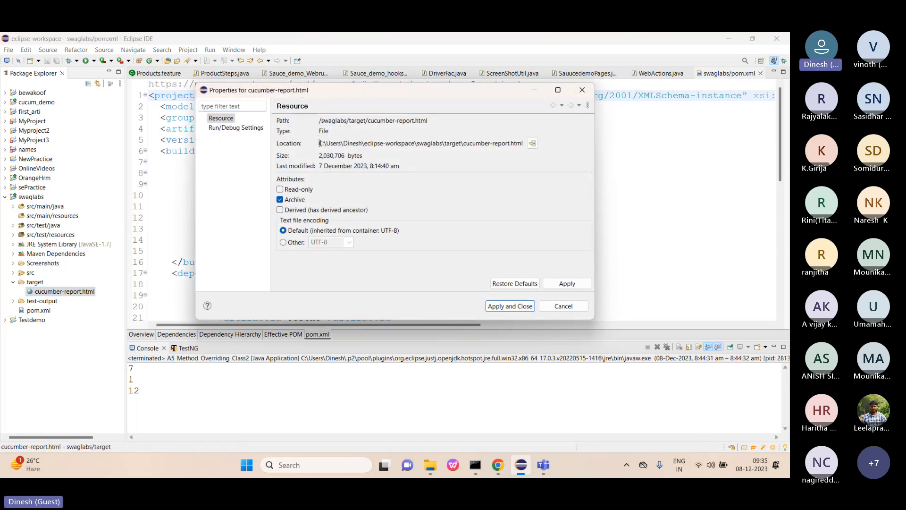
pyautogui.moveTo(320, 143); pyautogui.dragTo(523, 142)
pyautogui.hotkey('ctrl', 'c')
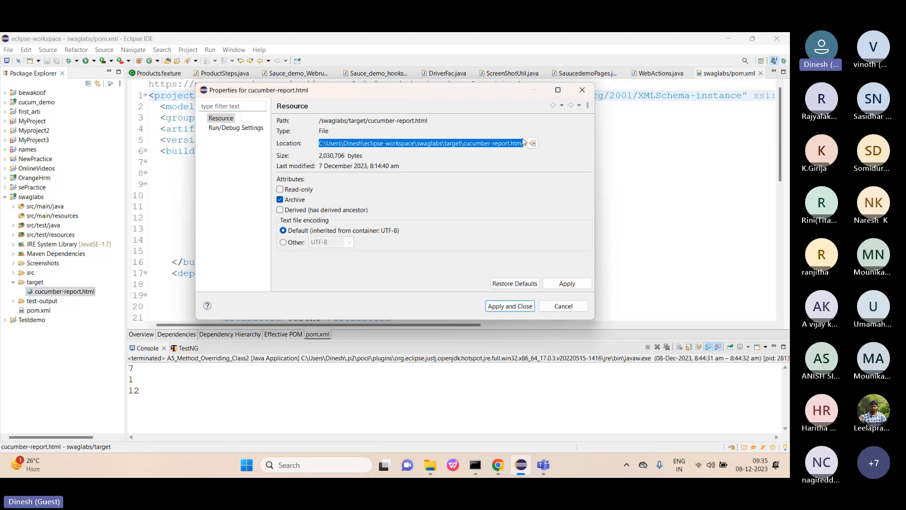
pyautogui.click(563, 306)
# Paste the copied report path into the HTML directory to archive field.
pyautogui.click(498, 465)
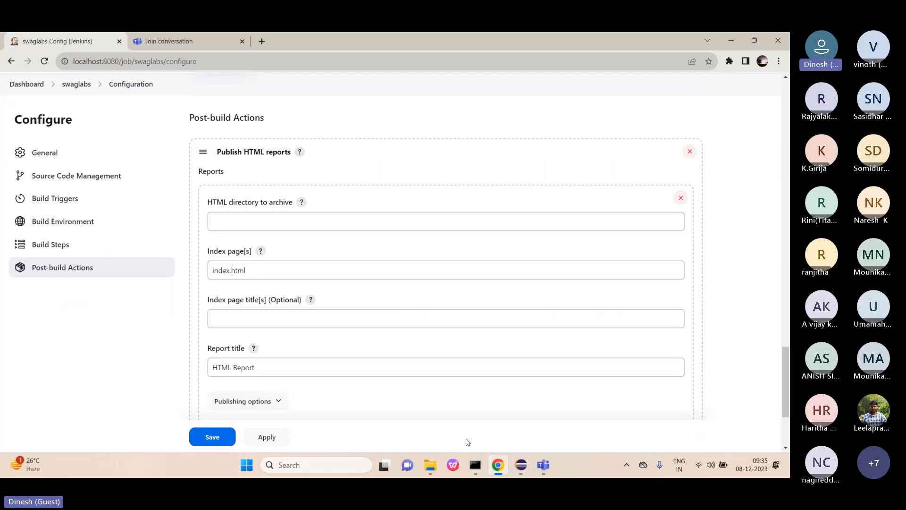
pyautogui.click(336, 226)
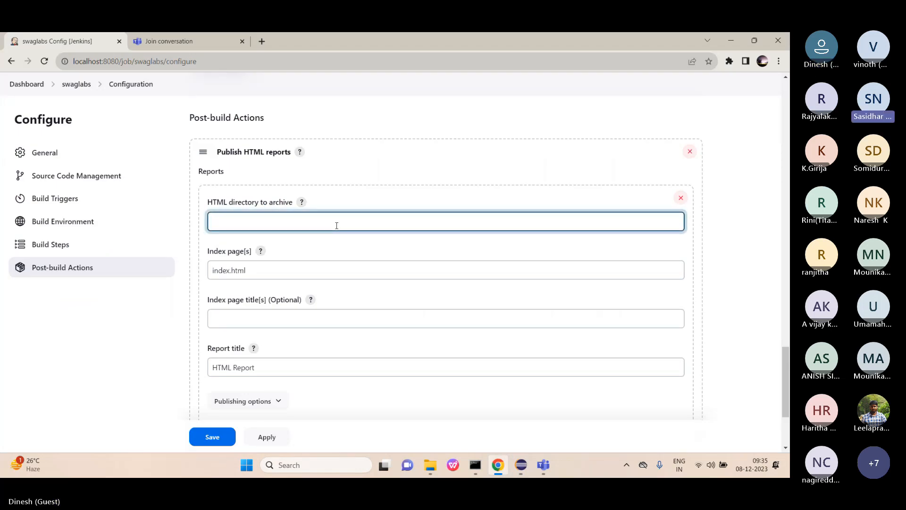
pyautogui.hotkey('ctrl', 'v')
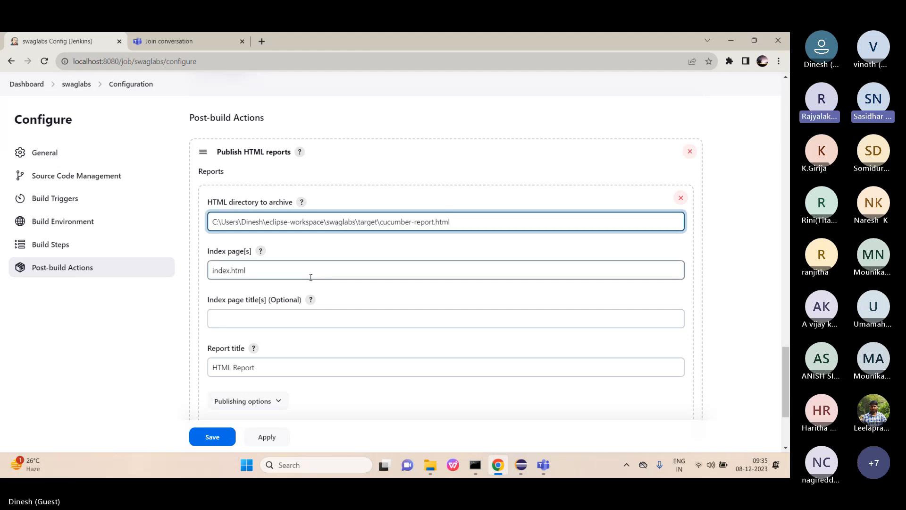
# Change the index page from index.html to cucumber-report.html.
pyautogui.click(333, 265)
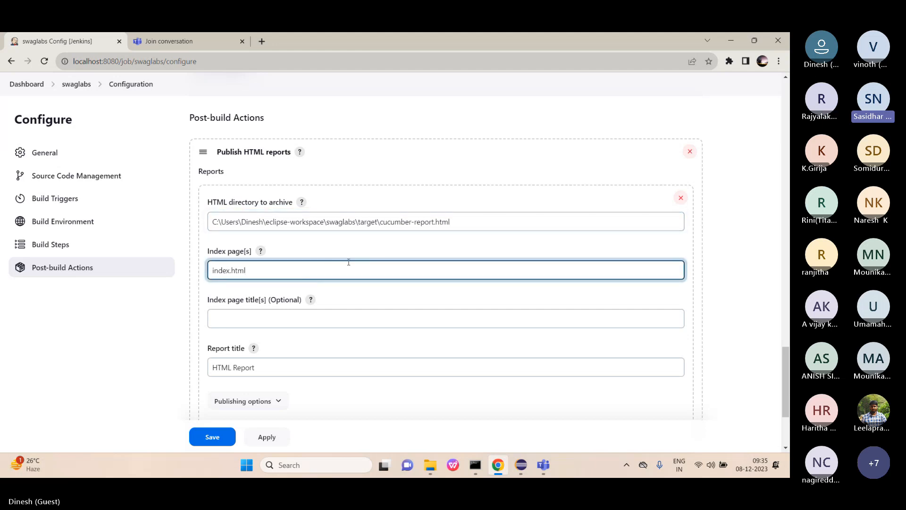
pyautogui.press('BackSpace')
pyautogui.press('BackSpace')
pyautogui.press('BackSpace')
pyautogui.press('BackSpace')
pyautogui.press('BackSpace')
pyautogui.press('BackSpace')
pyautogui.press('BackSpace')
pyautogui.click(521, 464)
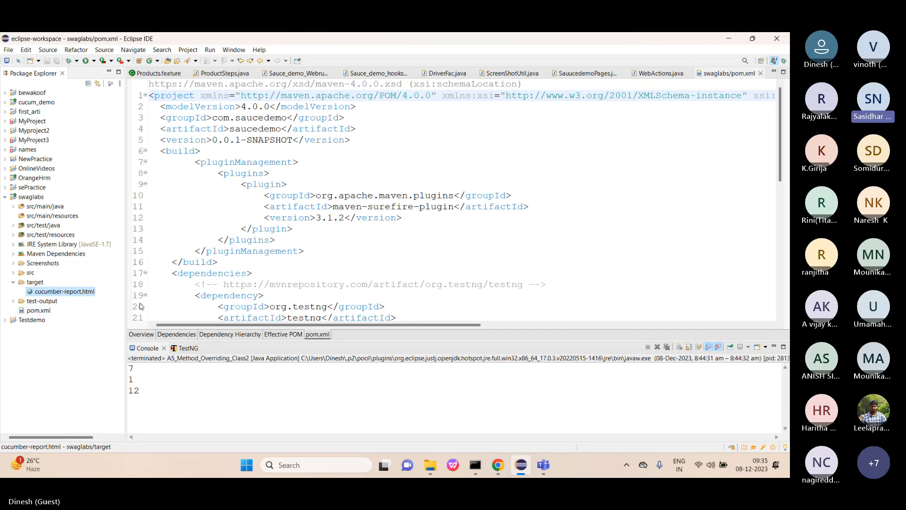
pyautogui.click(496, 467)
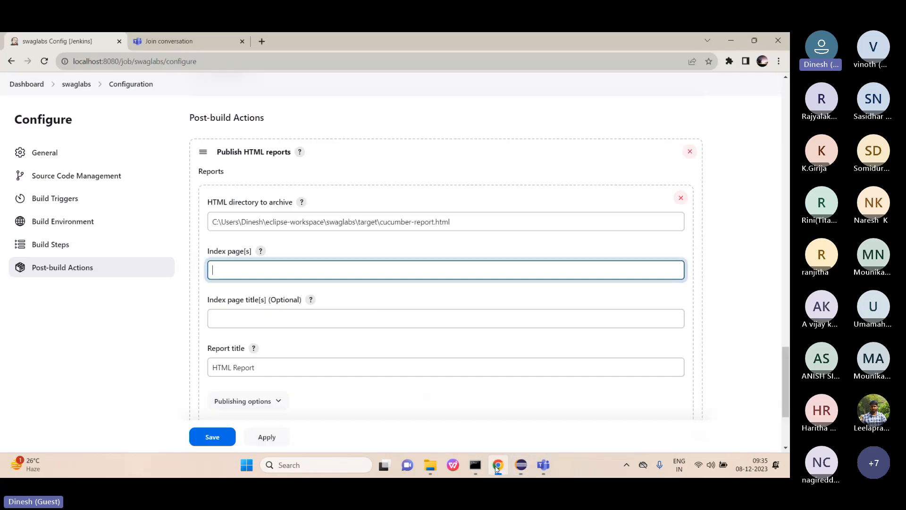
pyautogui.write('cud')
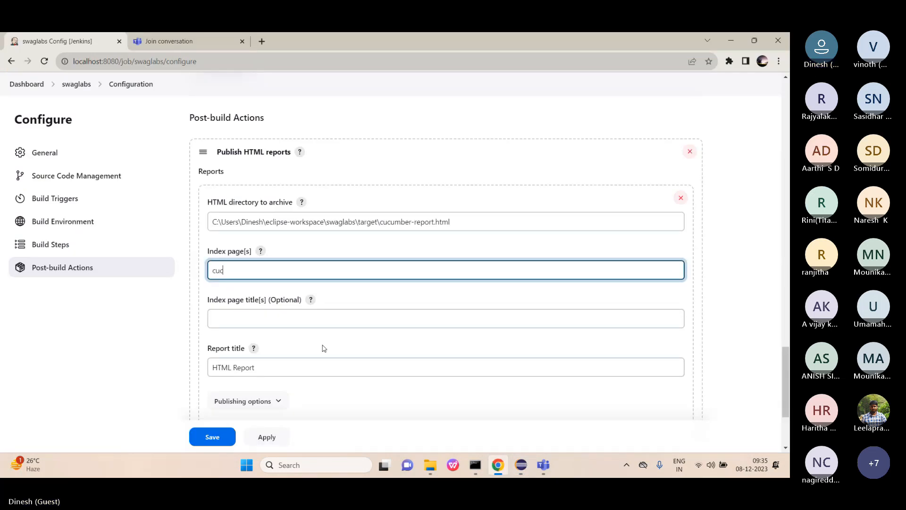
pyautogui.write('umber-report.html')
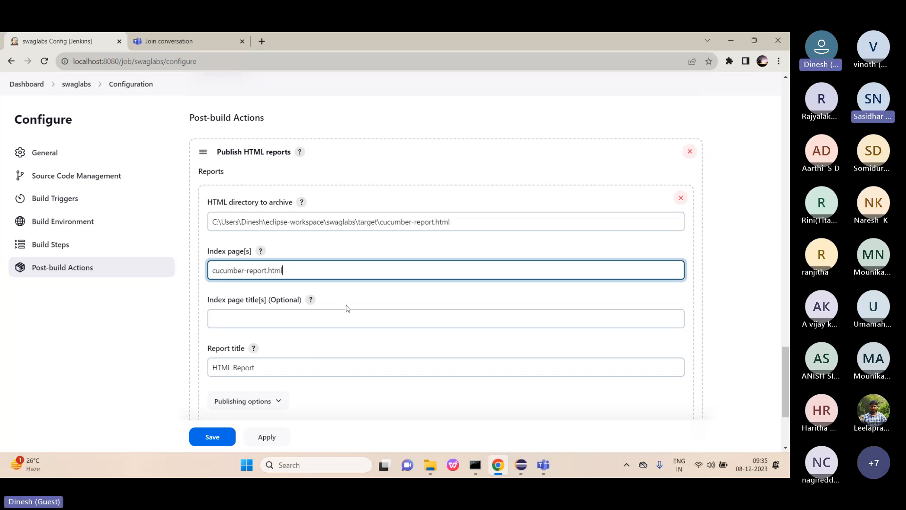
pyautogui.scroll(-2, 348, 307)
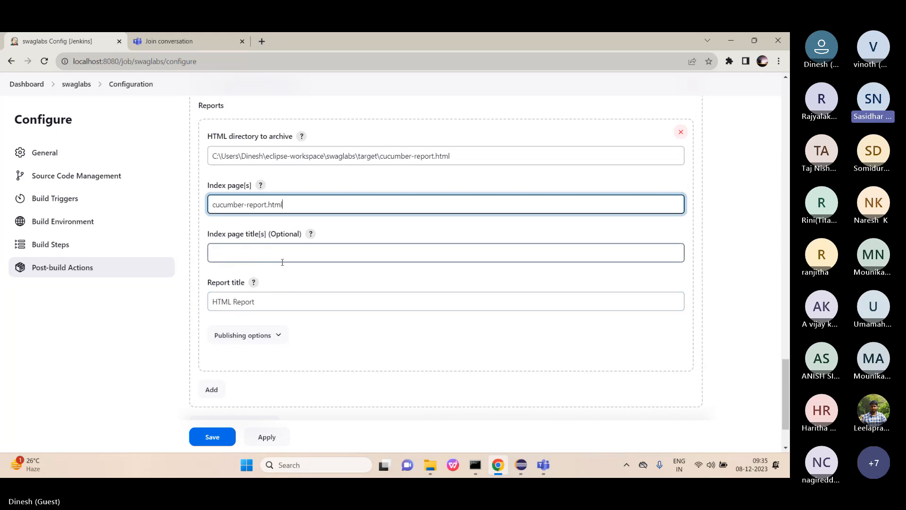
# Retitle the report 'Cucumber pretty report' and apply the configuration.
pyautogui.click(298, 303)
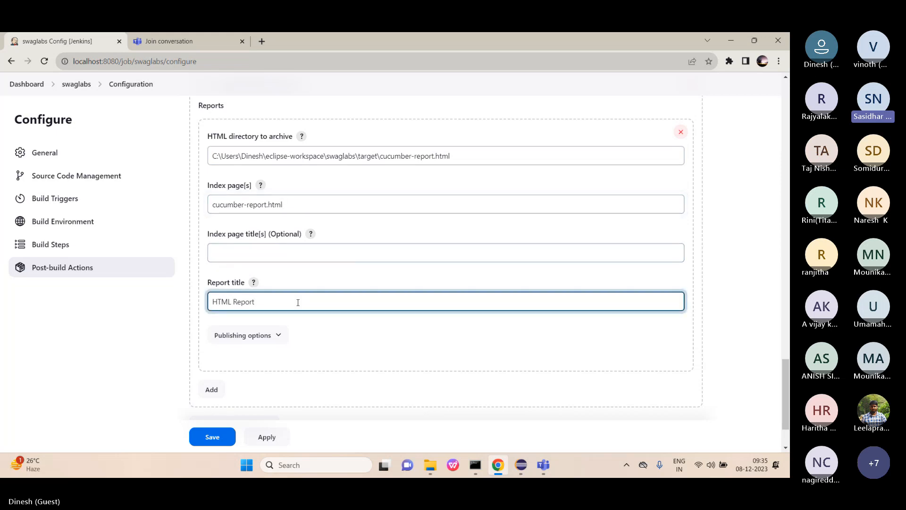
pyautogui.press('BackSpace')
pyautogui.press('BackSpace')
pyautogui.press('BackSpace')
pyautogui.press('BackSpace')
pyautogui.press('BackSpace')
pyautogui.press('BackSpace')
pyautogui.press('BackSpace')
pyautogui.press('BackSpace')
pyautogui.press('BackSpace')
pyautogui.press('capslock')
pyautogui.write('C')
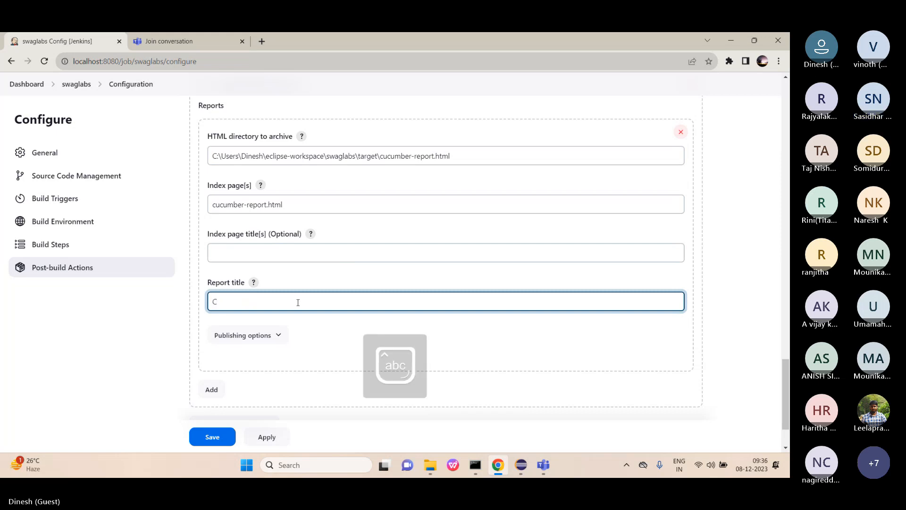
pyautogui.write('ucumber')
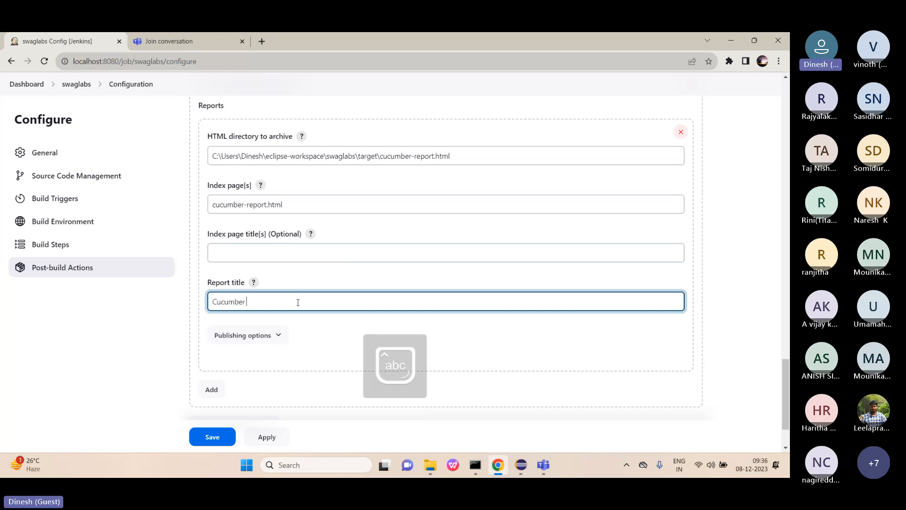
pyautogui.write(' prett')
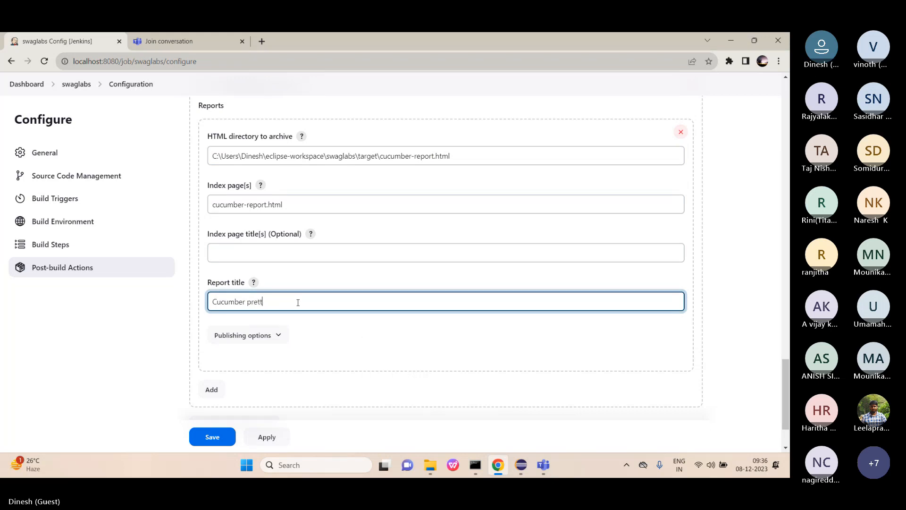
pyautogui.write('y report')
pyautogui.scroll(-1, 298, 303)
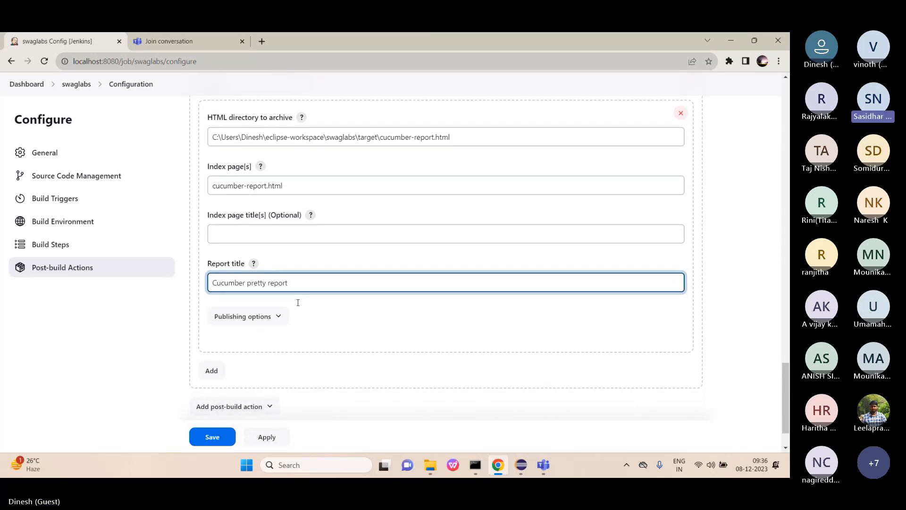
pyautogui.click(267, 437)
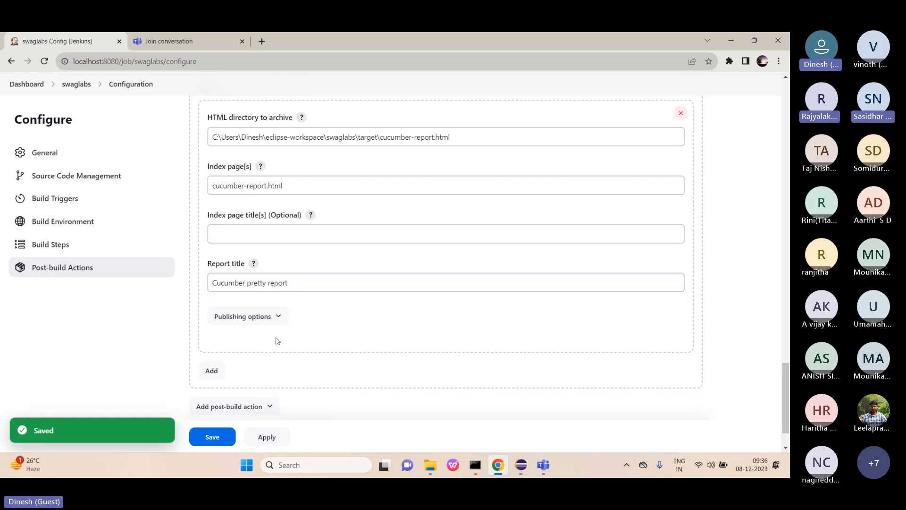
pyautogui.scroll(-2, 257, 338)
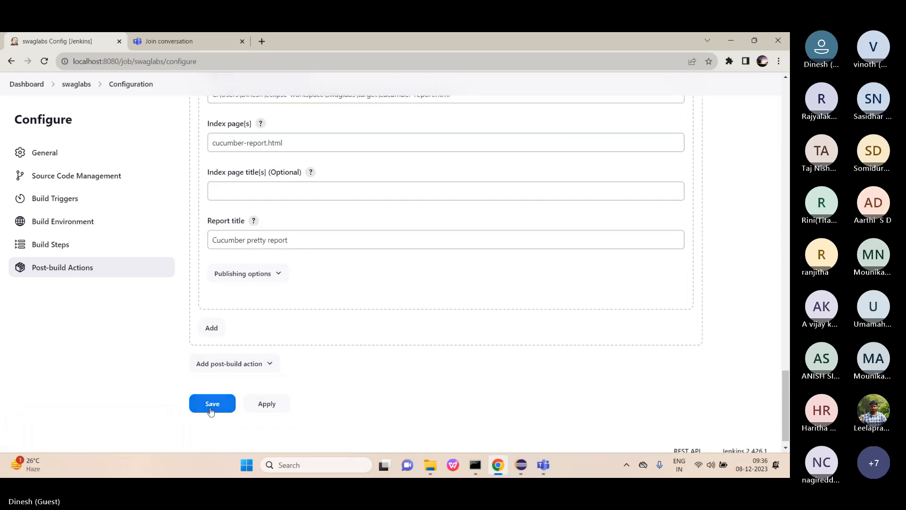
# Save the swaglabs configuration, open Build with Parameters at the TagName field, then switch to Eclipse.
pyautogui.click(211, 405)
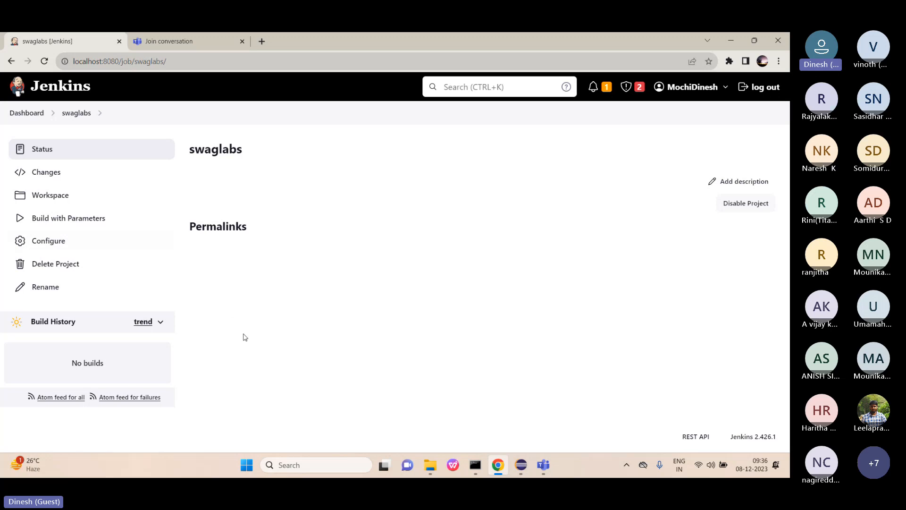
pyautogui.click(65, 227)
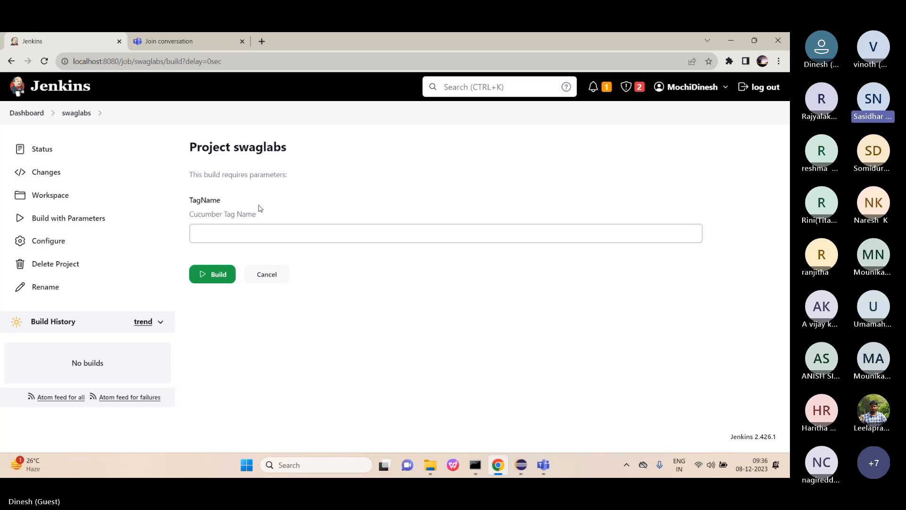
pyautogui.click(268, 230)
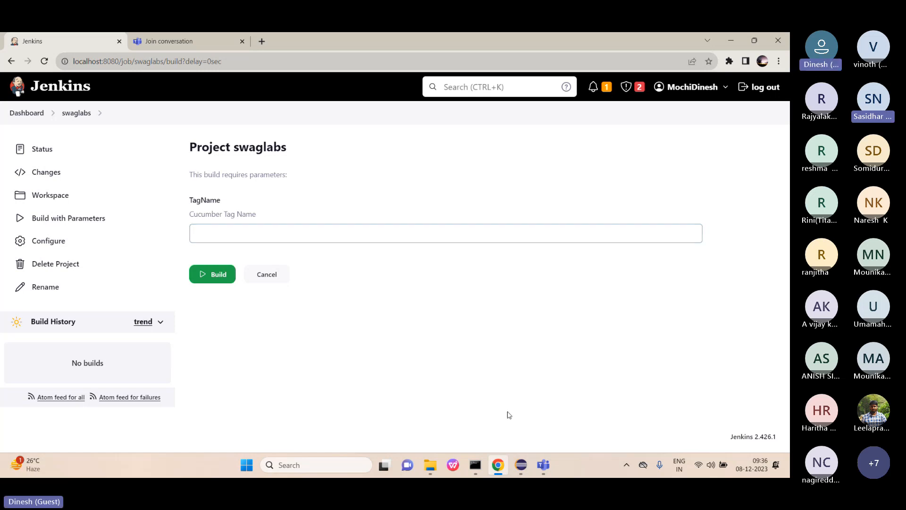
pyautogui.click(521, 465)
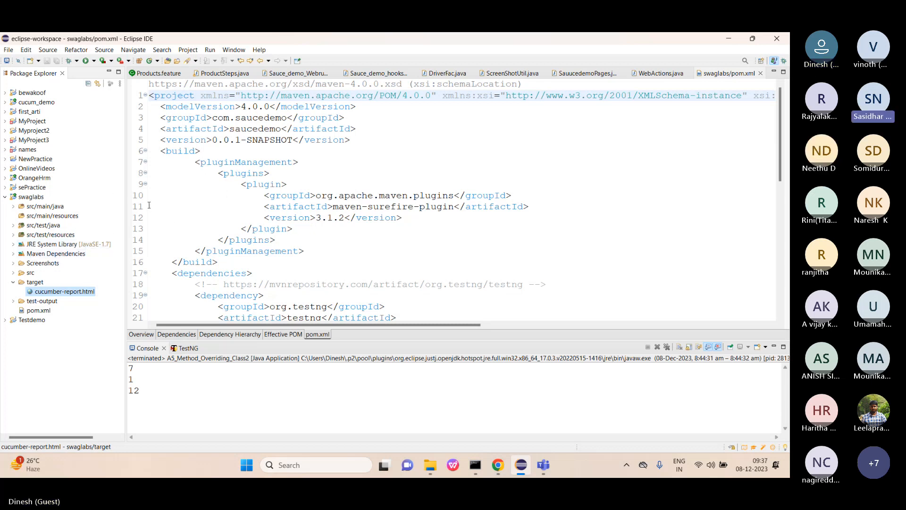
# Open Products.feature and locate the cart-and-payment scenario's tag on line 4.
pyautogui.click(153, 73)
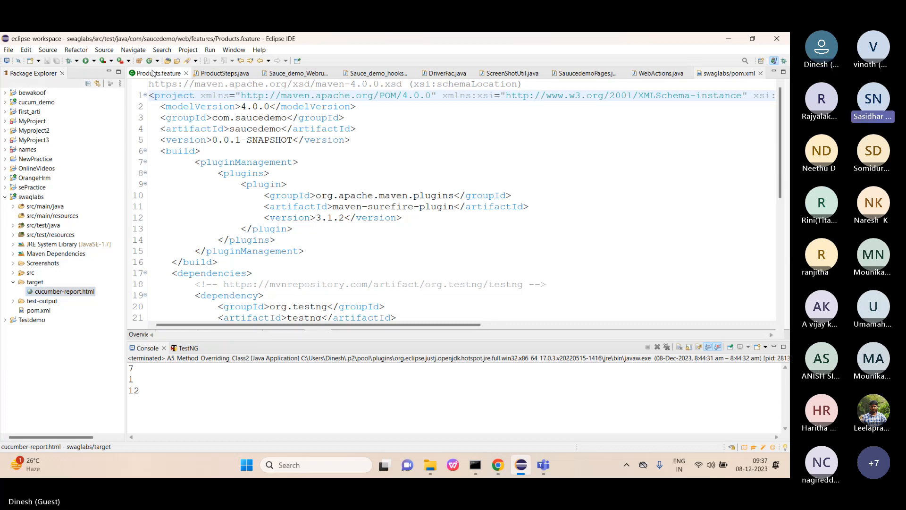
pyautogui.scroll(-1, 255, 240)
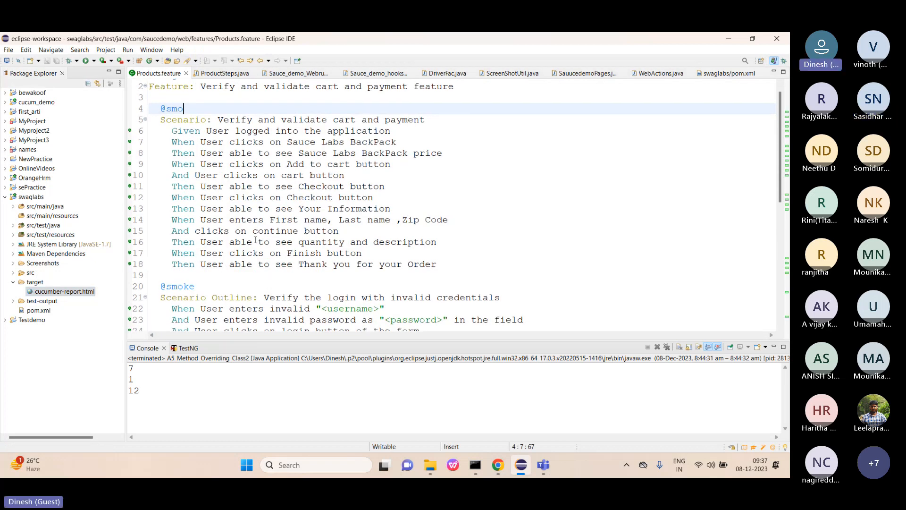
pyautogui.scroll(1, 256, 240)
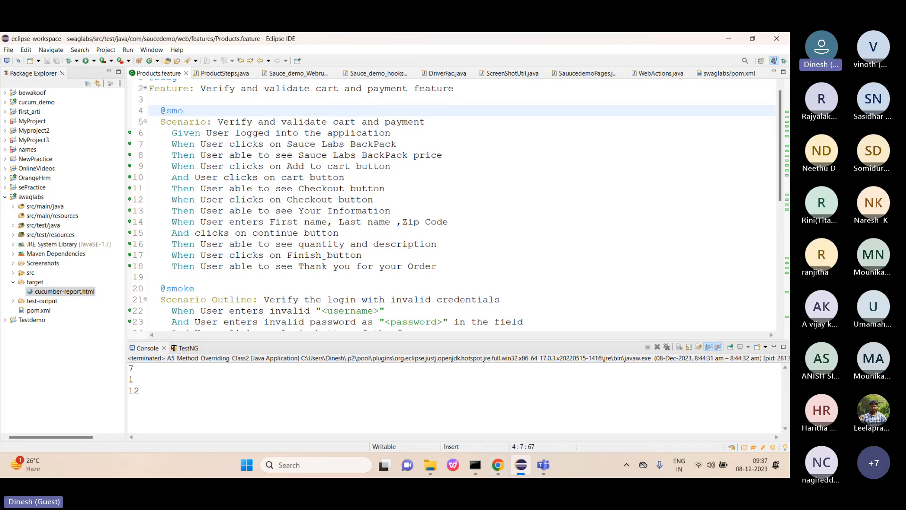
# Return to the swaglabs build form in Jenkins and enter the smoke tag as TagName.
pyautogui.write('ke')
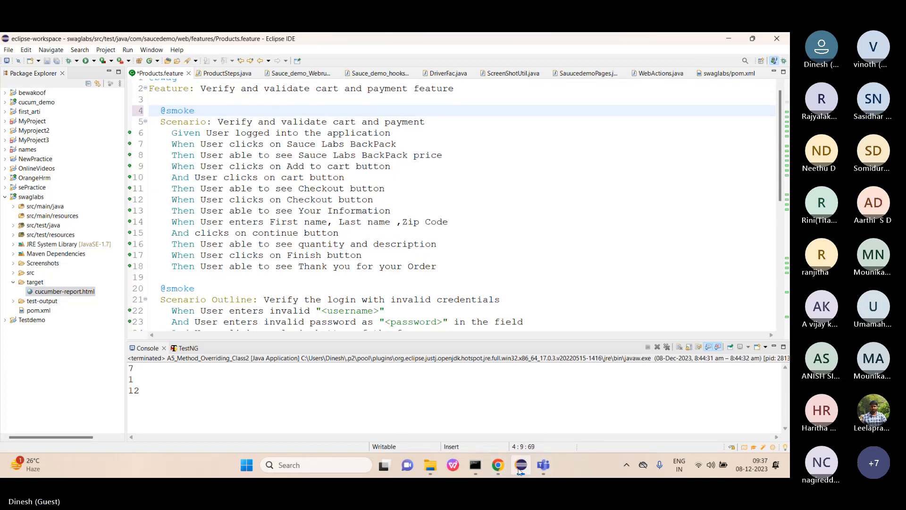
pyautogui.moveTo(502, 474)
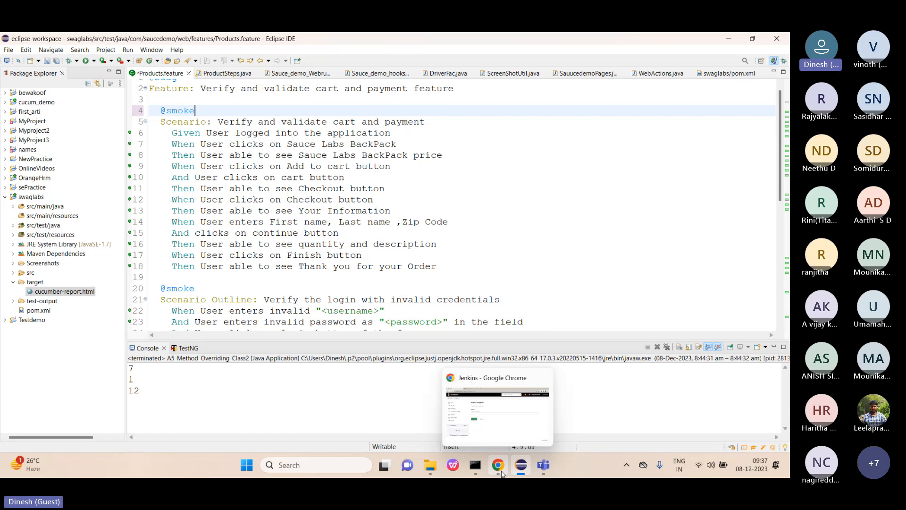
pyautogui.click(502, 473)
pyautogui.click(249, 238)
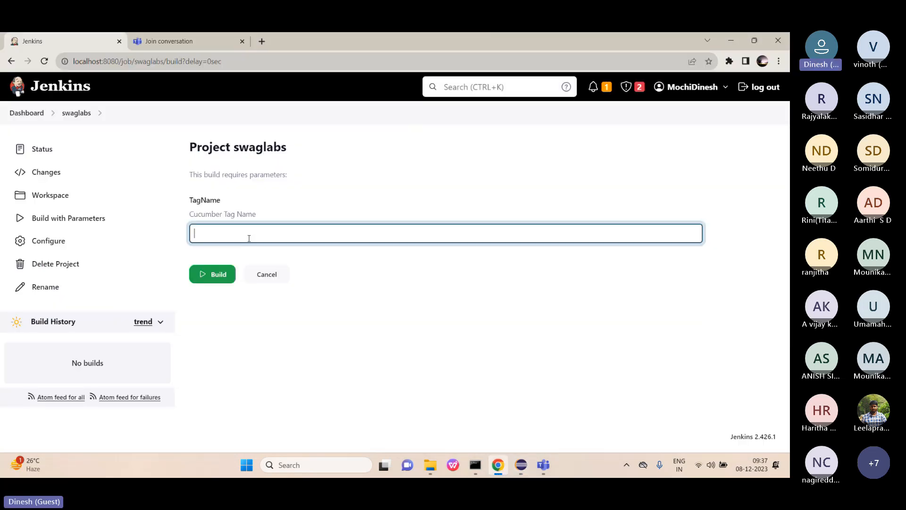
pyautogui.write('@s')
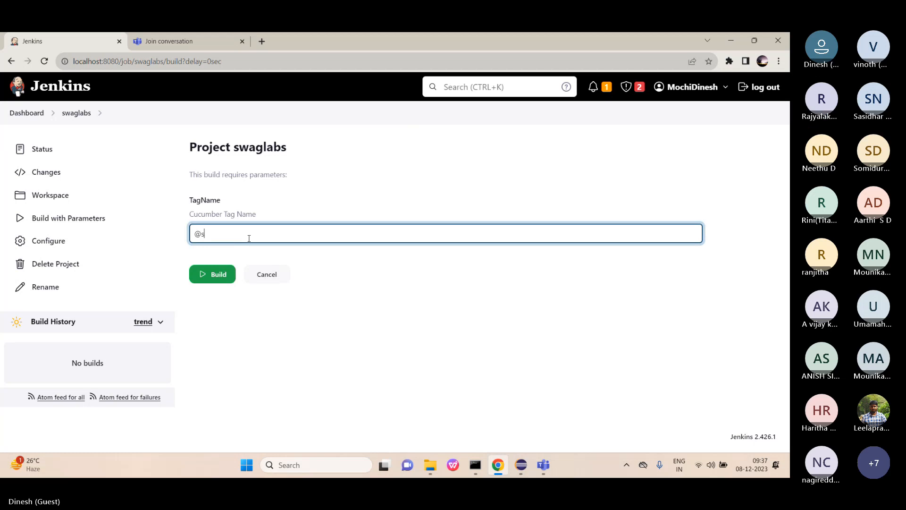
pyautogui.write('ke')
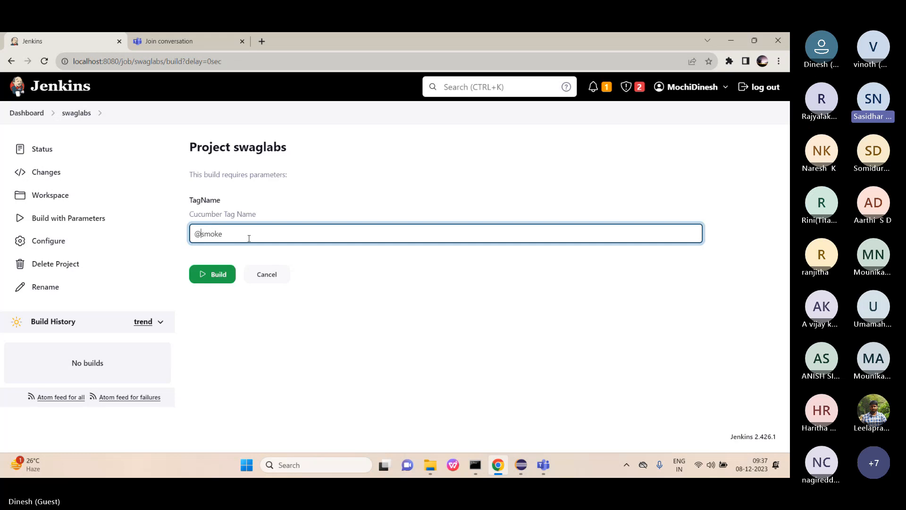
pyautogui.press('Home')
pyautogui.press('Delete')
# Build swaglabs and view build #1's console output showing the 'mvn' not recognized failure.
pyautogui.click(217, 267)
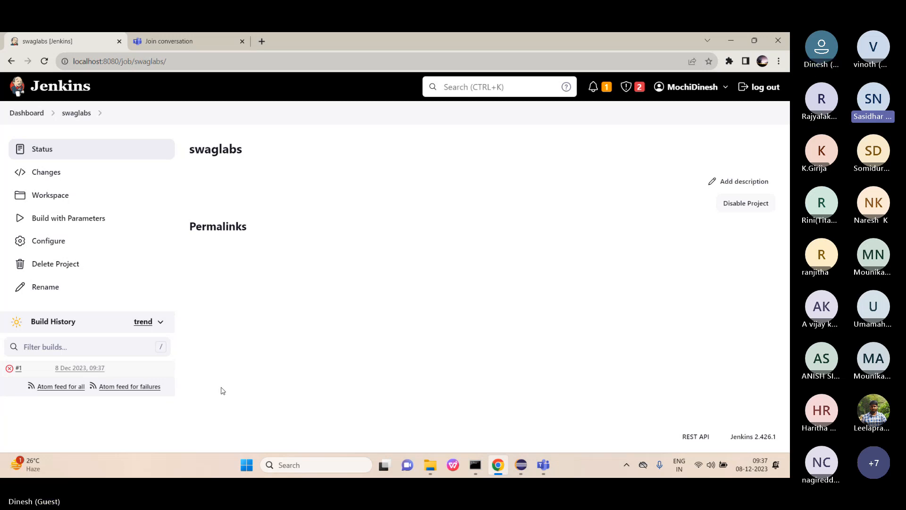
pyautogui.click(18, 368)
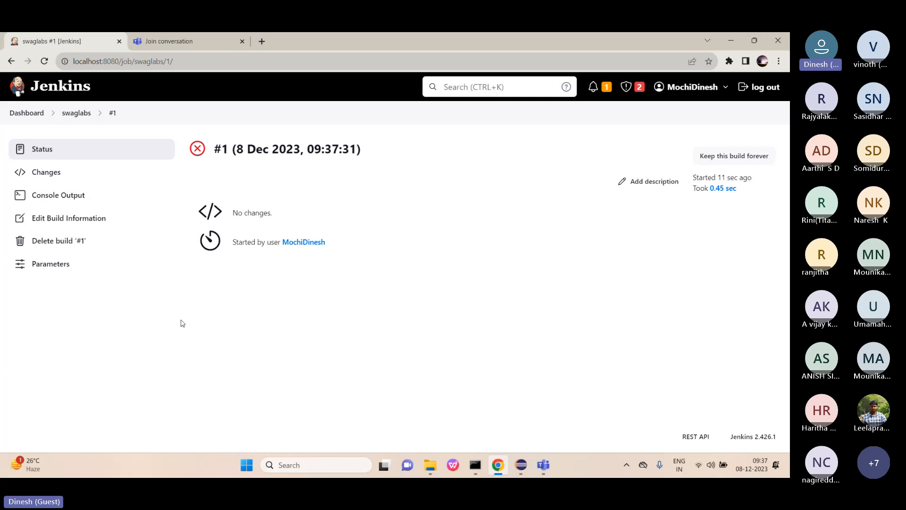
pyautogui.click(69, 195)
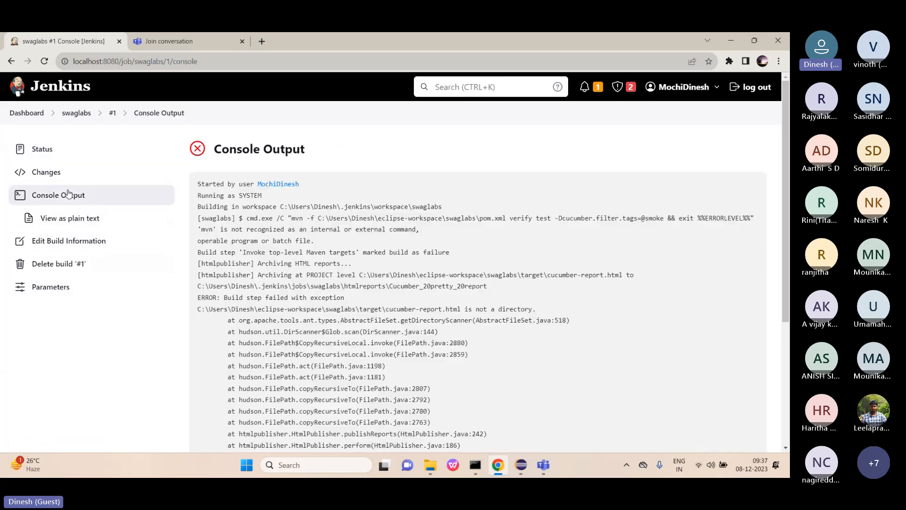
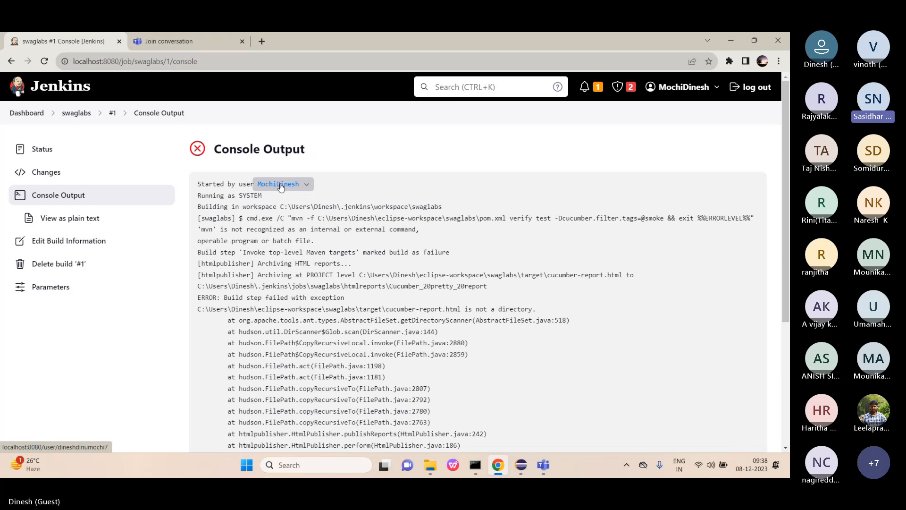
# Open a new blank Chrome tab beside the failed swaglabs #1 console output.
pyautogui.click(262, 42)
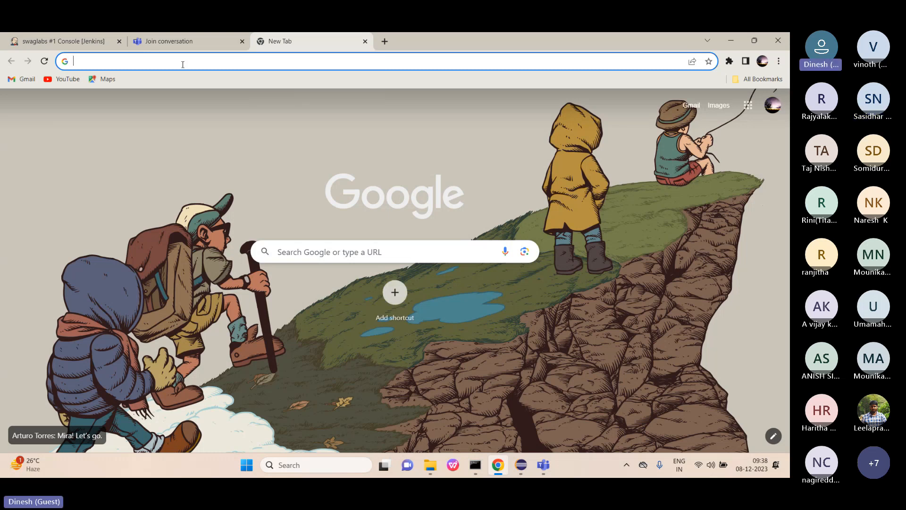
# Search 'apache maven', download apache-maven-3.9.6-bin.zip from maven.apache.org, and show it in Downloads.
pyautogui.write('apache ')
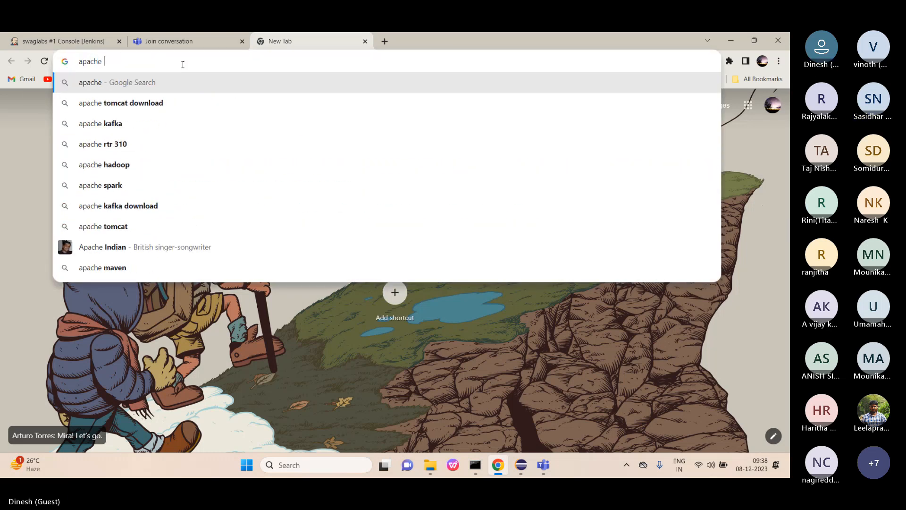
pyautogui.write('maven')
pyautogui.press('Return')
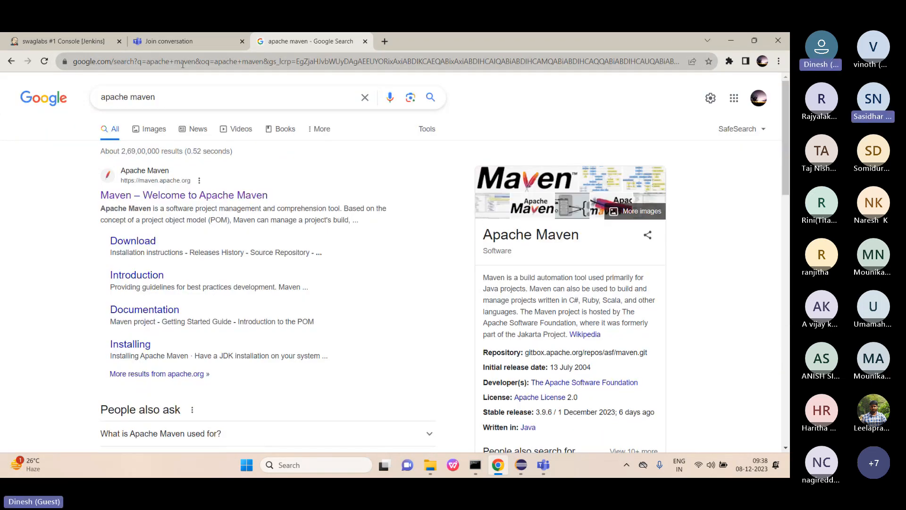
pyautogui.click(140, 195)
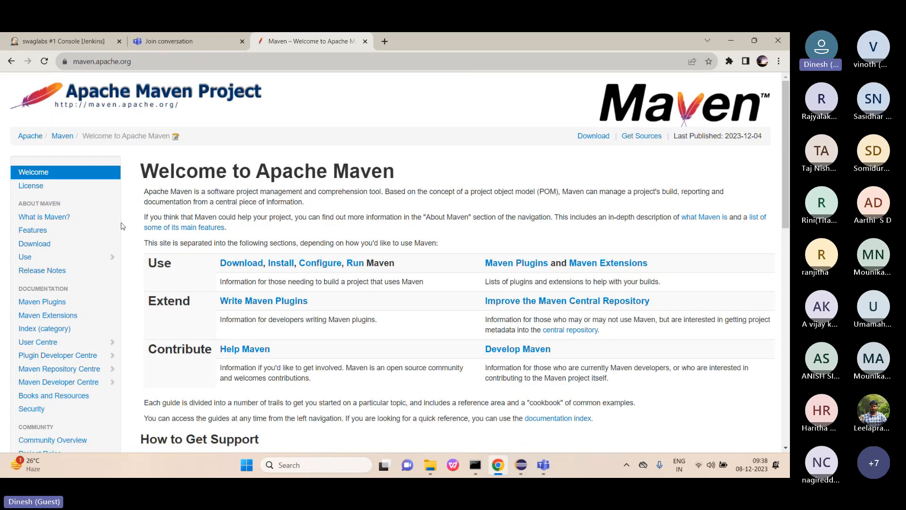
pyautogui.click(41, 245)
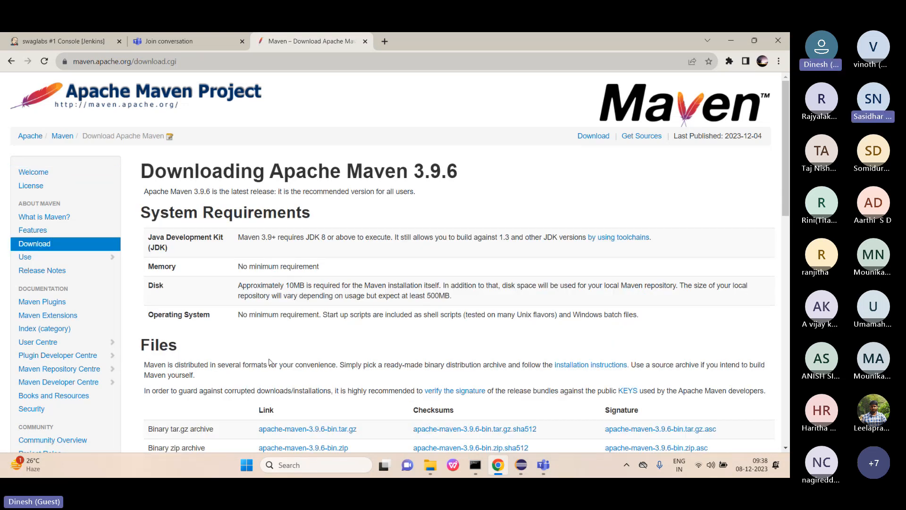
pyautogui.scroll(-4, 269, 362)
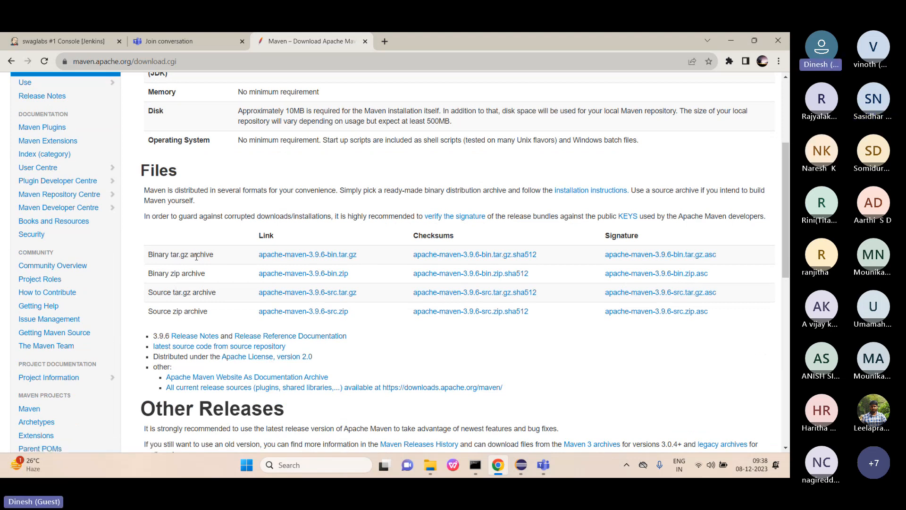
pyautogui.click(289, 274)
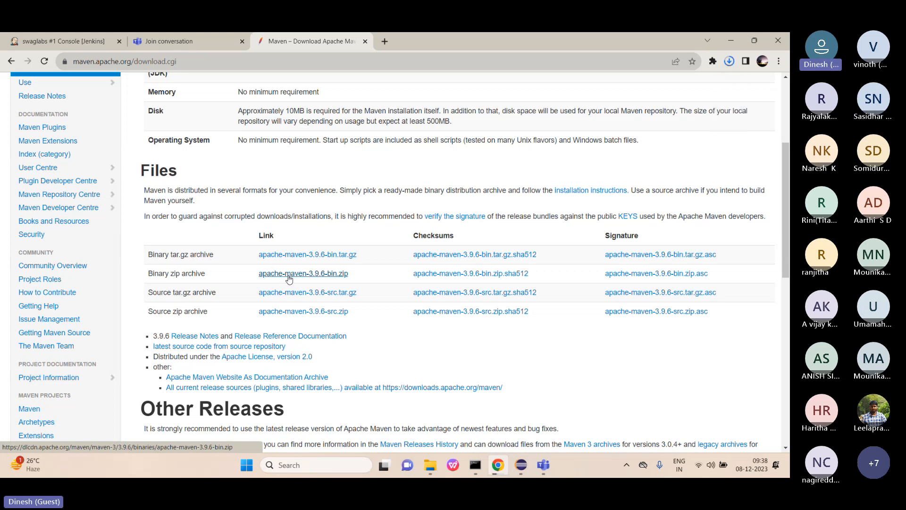
pyautogui.click(730, 62)
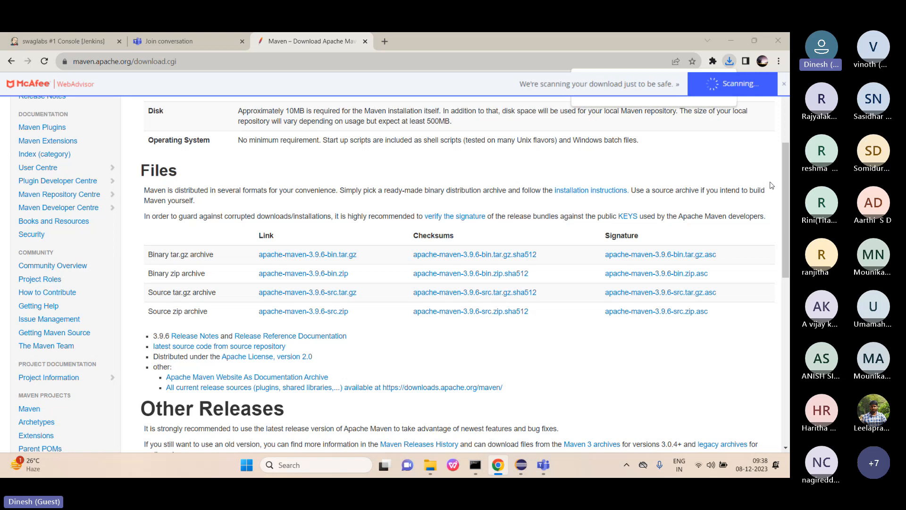
pyautogui.click(431, 473)
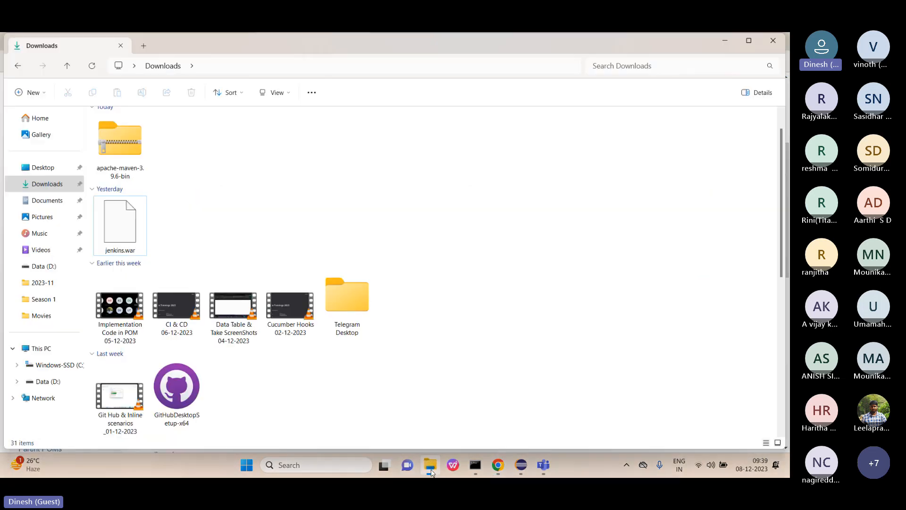
# Inspect the apache-maven-3.9.6 folder inside the Maven zip, then return to Downloads.
pyautogui.click(134, 173)
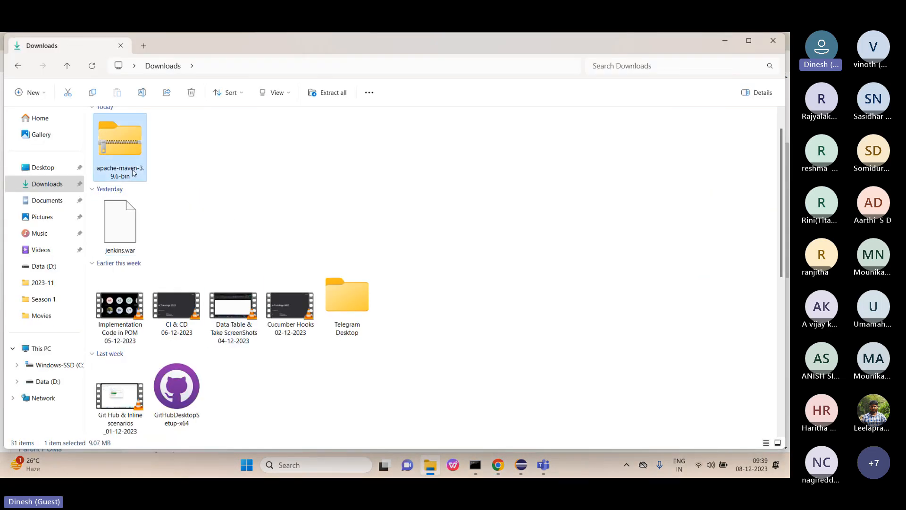
pyautogui.doubleClick(134, 173)
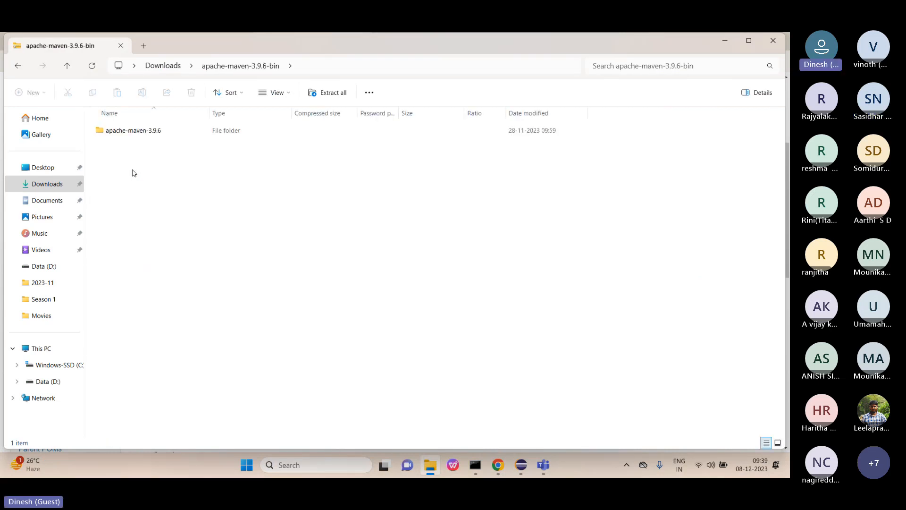
pyautogui.click(126, 133)
pyautogui.doubleClick(126, 133)
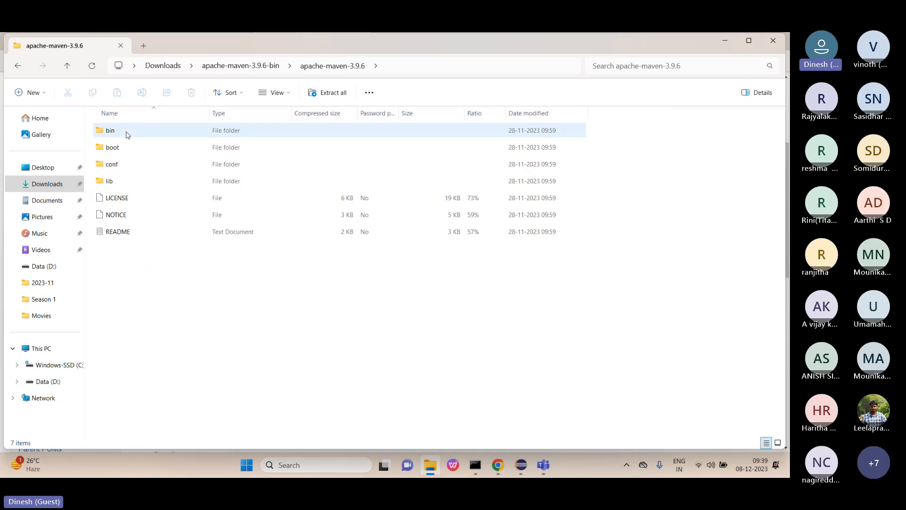
pyautogui.click(16, 68)
pyautogui.click(16, 70)
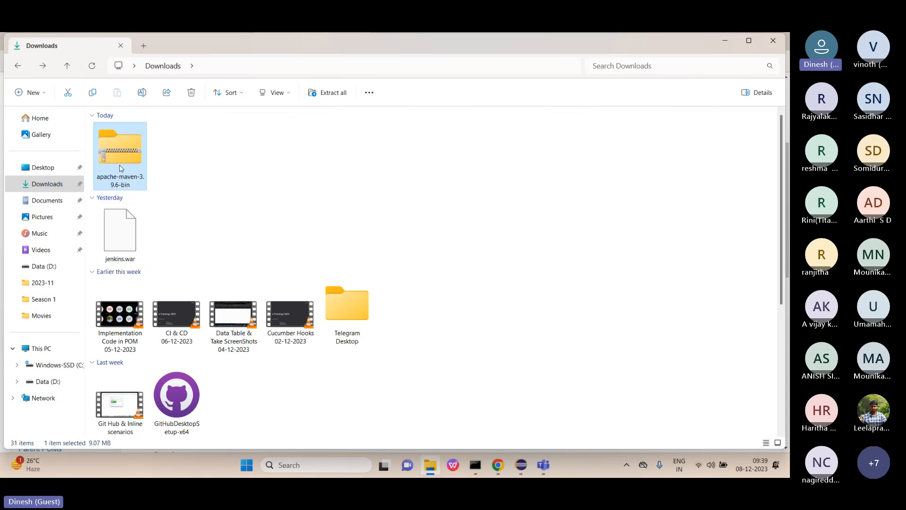
pyautogui.doubleClick(121, 168)
pyautogui.click(18, 71)
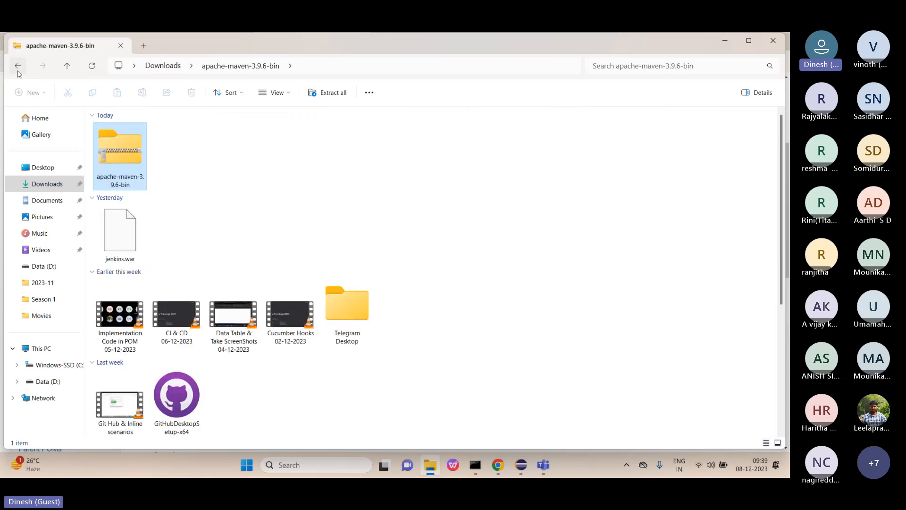
# Extract apache-maven-3.9.6-bin.zip into Downloads and minimise the extracted folder window.
pyautogui.rightClick(112, 160)
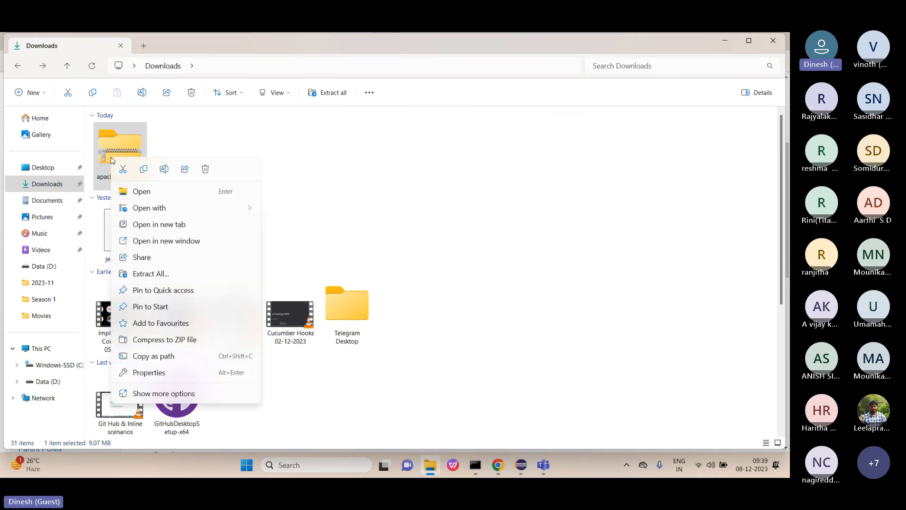
pyautogui.click(159, 274)
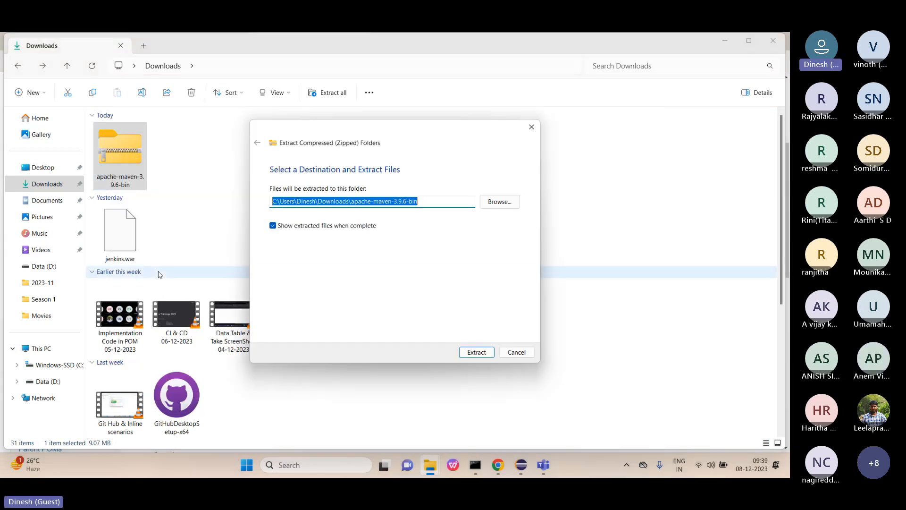
pyautogui.click(474, 355)
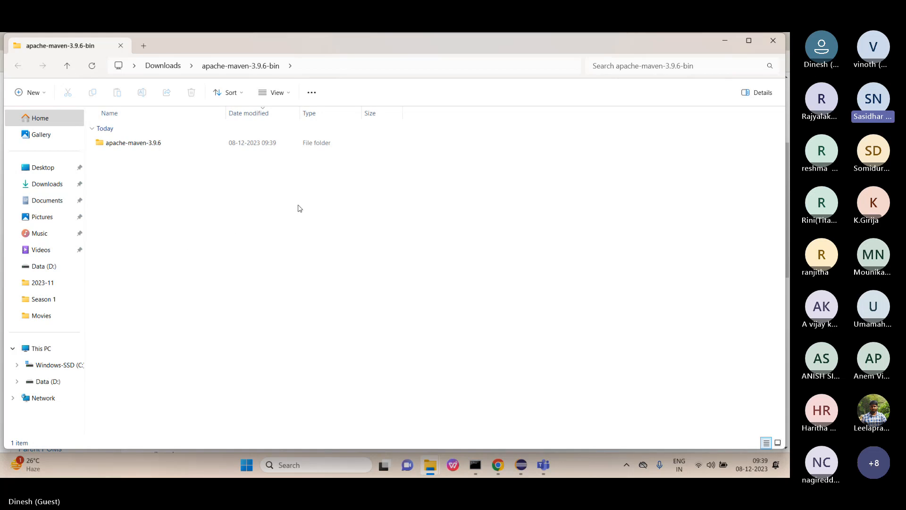
pyautogui.click(651, 66)
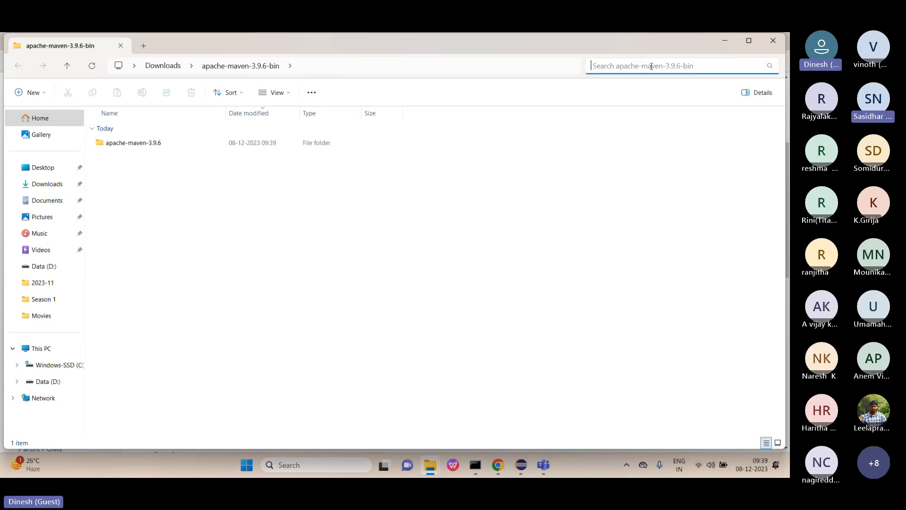
pyautogui.write('en')
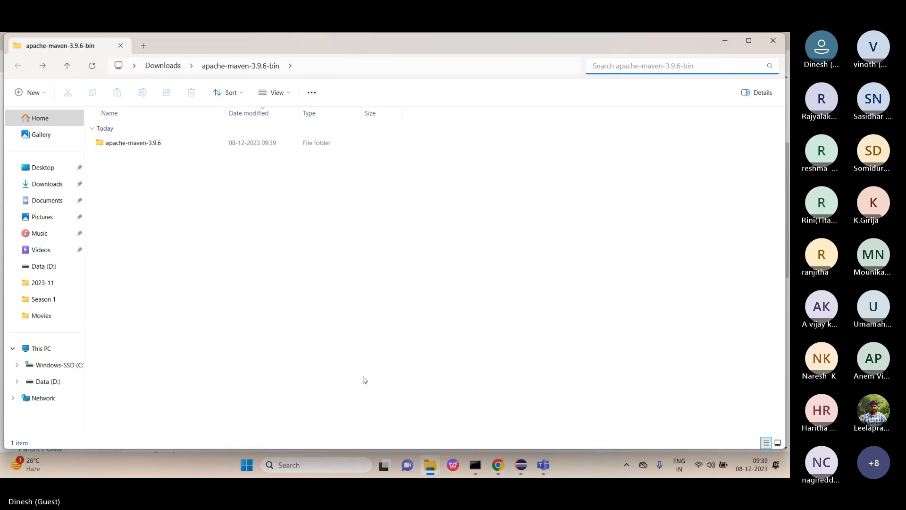
pyautogui.click(729, 41)
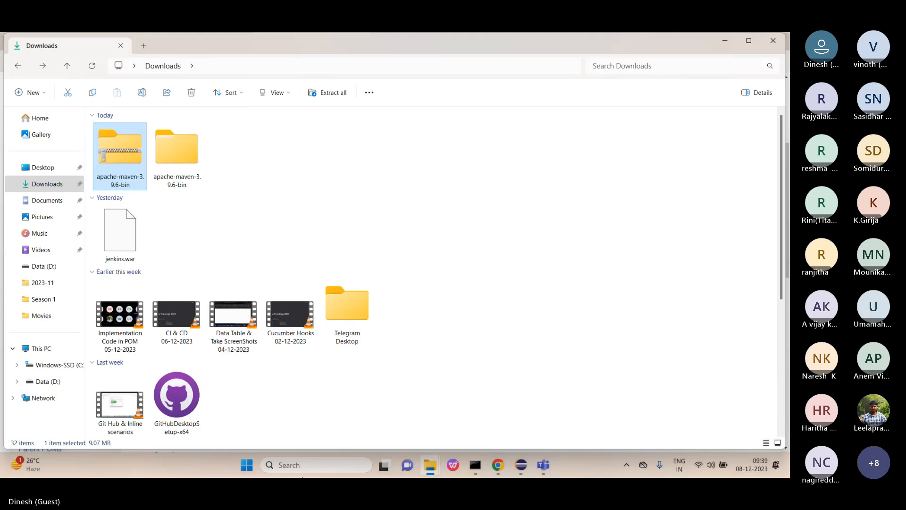
pyautogui.click(276, 466)
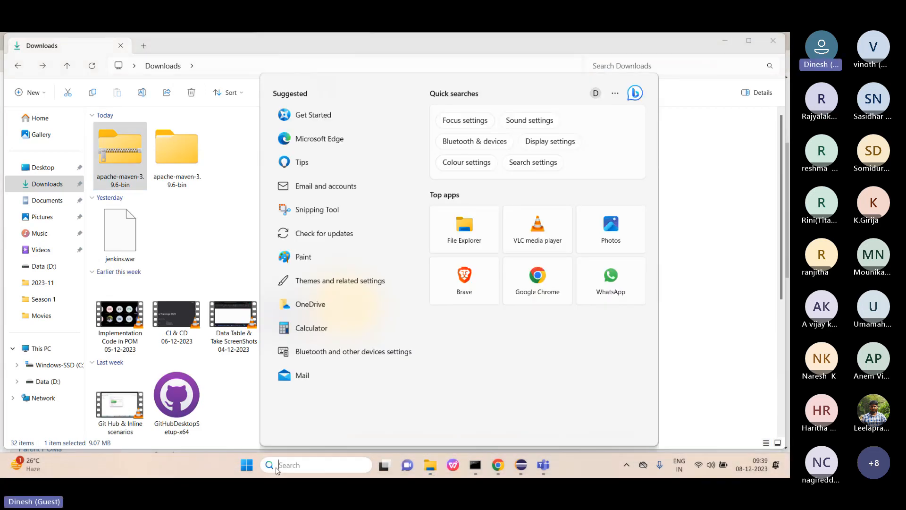
# Search 'envi', launch Edit the system environment variables, and open Environment Variables.
pyautogui.write('envi')
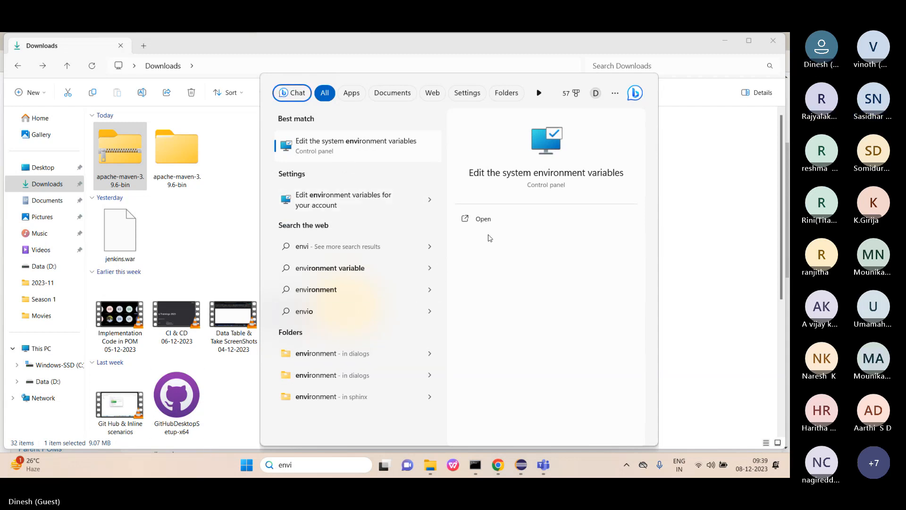
pyautogui.click(482, 220)
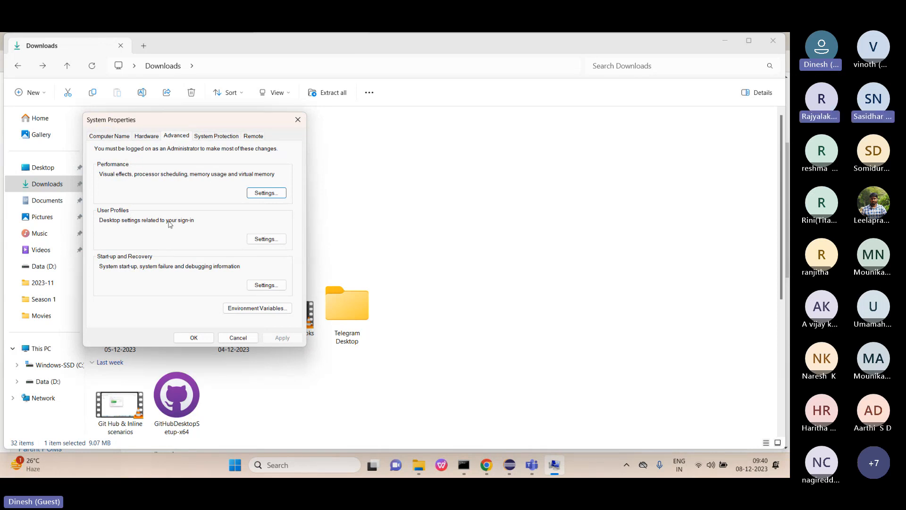
pyautogui.click(245, 309)
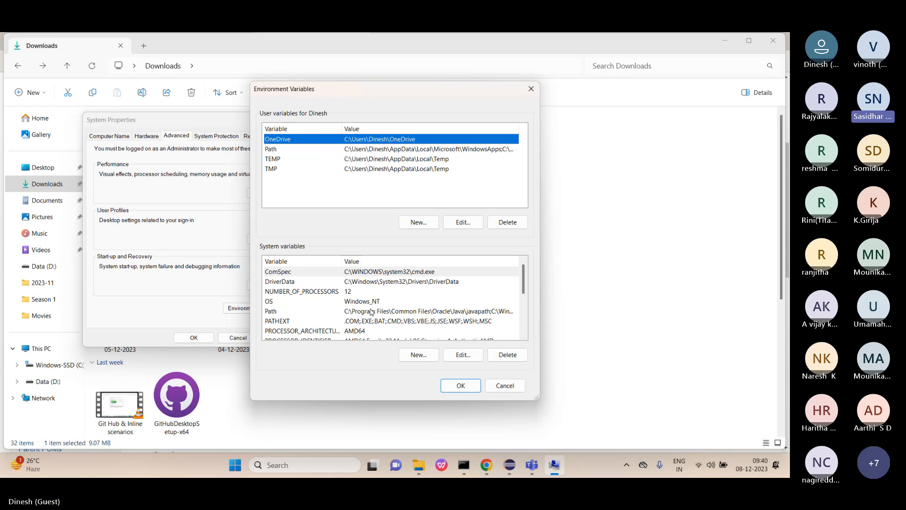
# Create a new system variable named MAVEN_HOME.
pyautogui.click(419, 357)
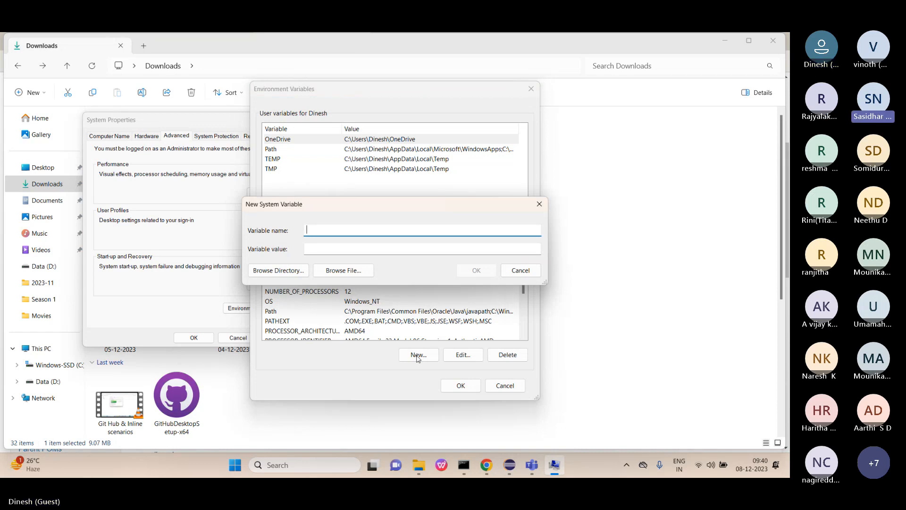
pyautogui.press('capslock')
pyautogui.write('MAV')
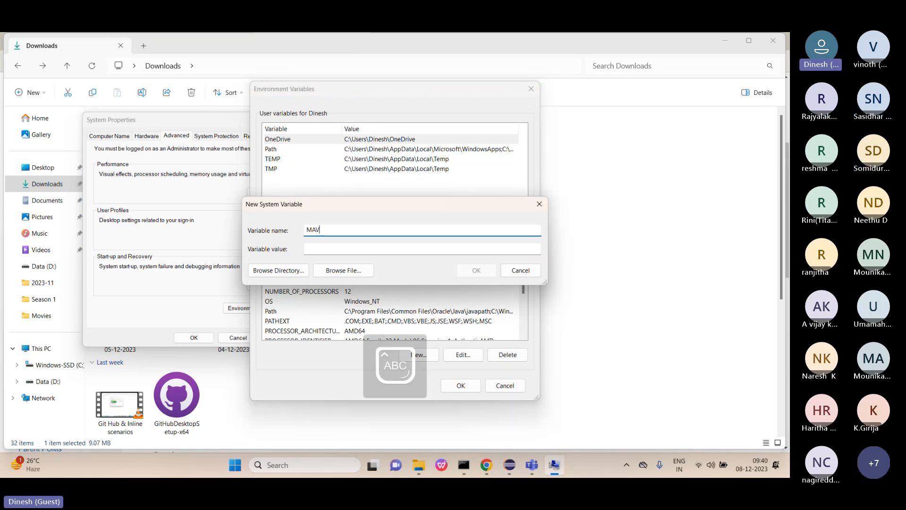
pyautogui.write('EN')
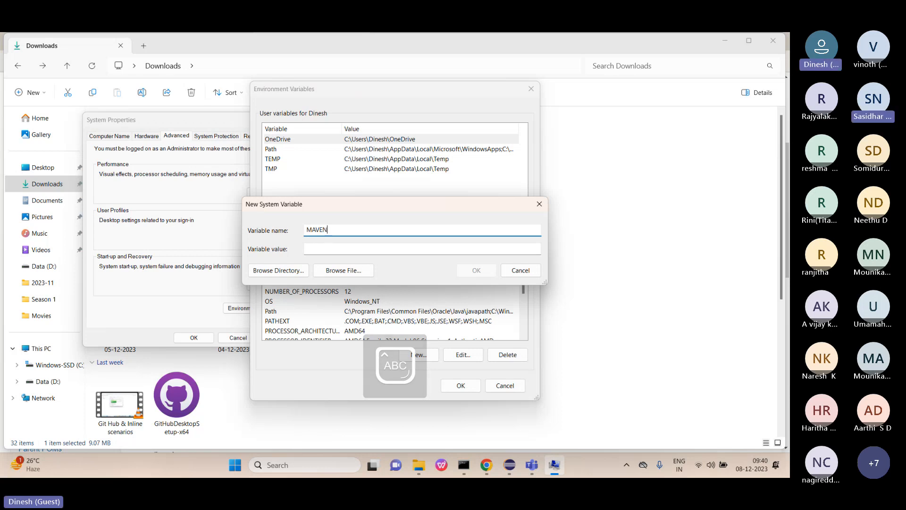
pyautogui.write('_')
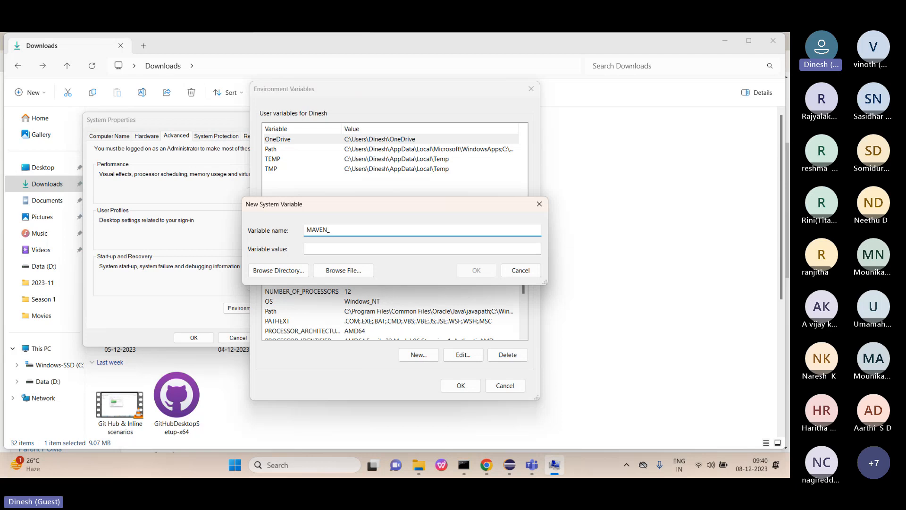
pyautogui.write('P')
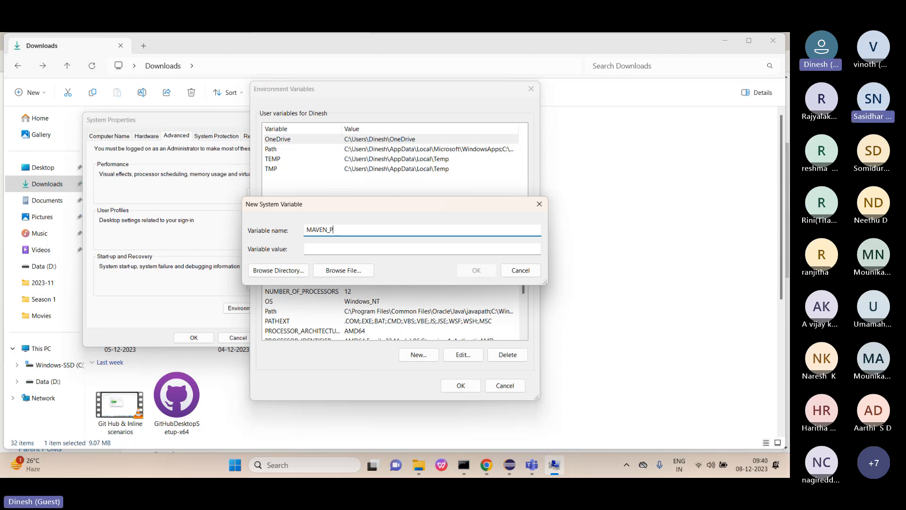
pyautogui.press('BackSpace')
pyautogui.press('BackSpace')
pyautogui.write('HOME')
pyautogui.click(338, 248)
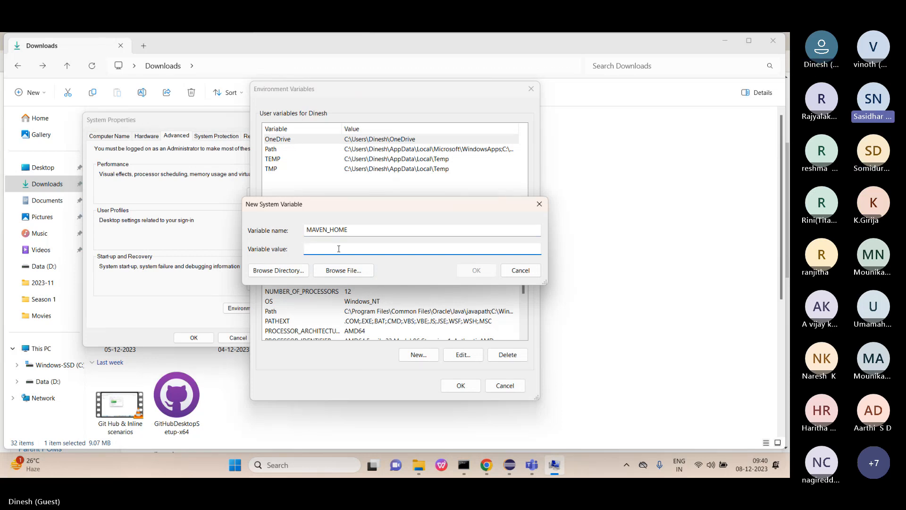
pyautogui.press('capslock')
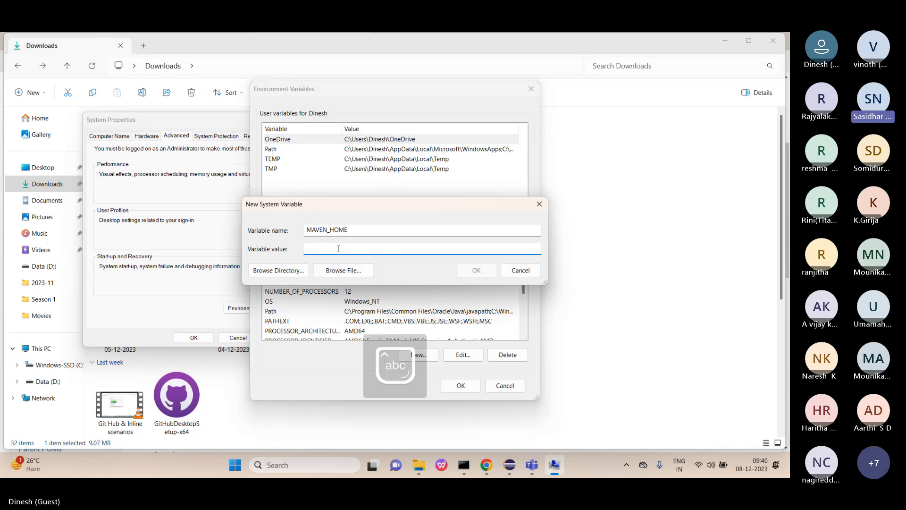
# Set MAVEN_HOME to Downloads\apache-maven-3.9.6-bin\apache-maven-3.9.6, save it, and edit the system Path.
pyautogui.click(293, 273)
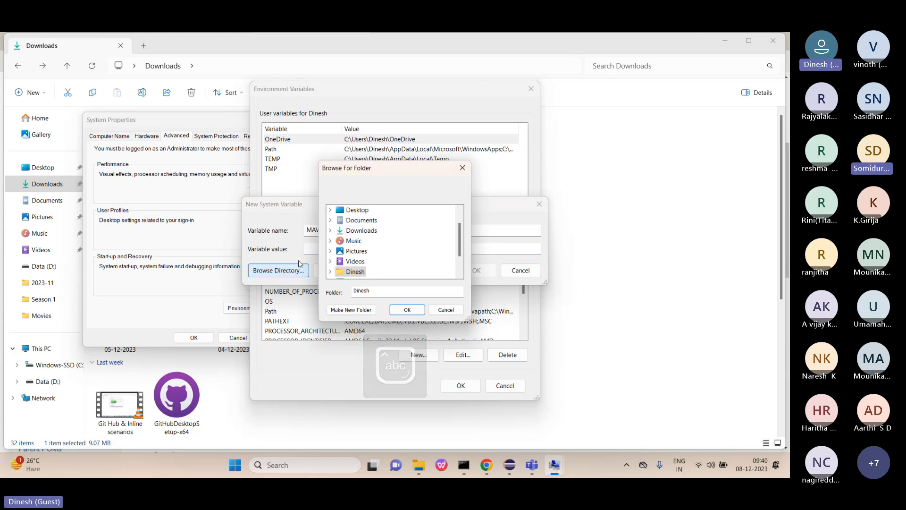
pyautogui.click(361, 230)
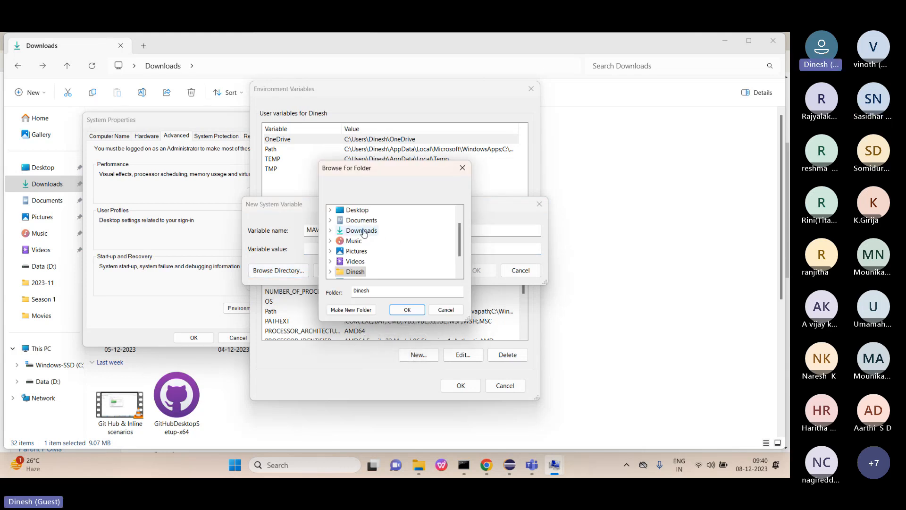
pyautogui.doubleClick(362, 230)
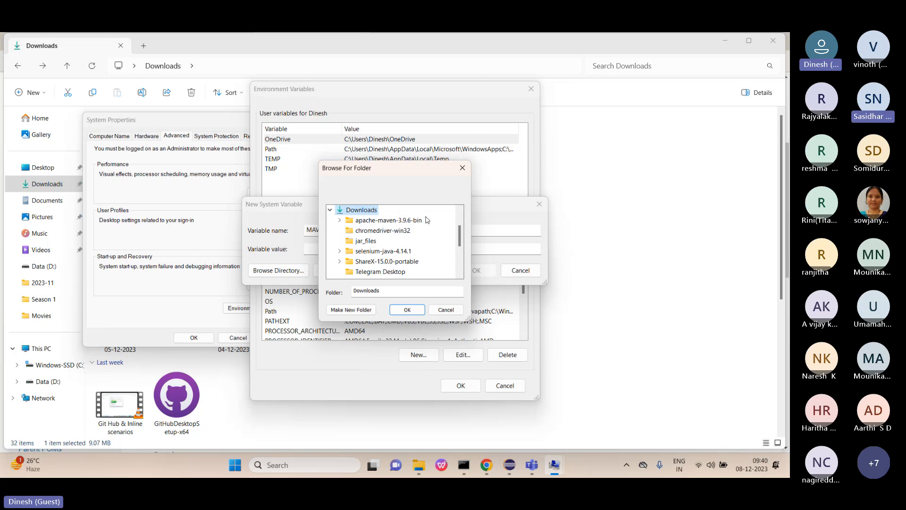
pyautogui.doubleClick(401, 220)
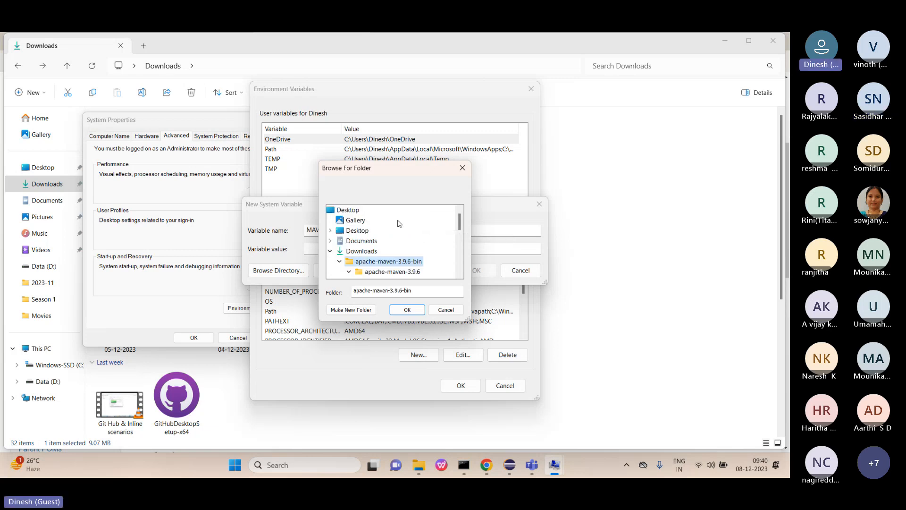
pyautogui.click(390, 272)
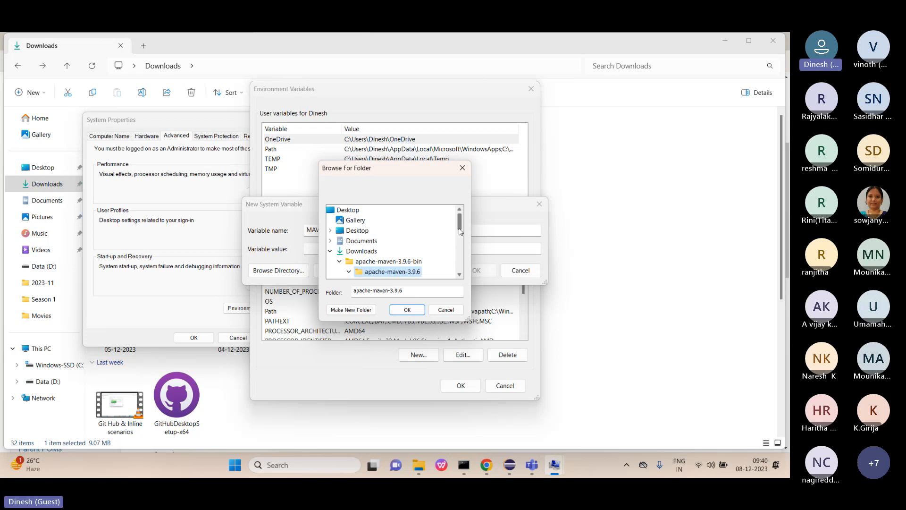
pyautogui.scroll(-1, 460, 231)
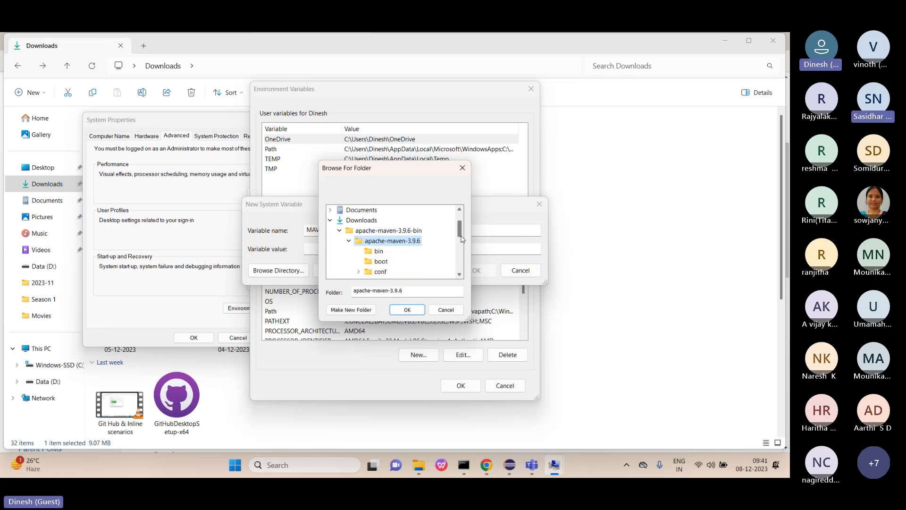
pyautogui.scroll(-1, 461, 239)
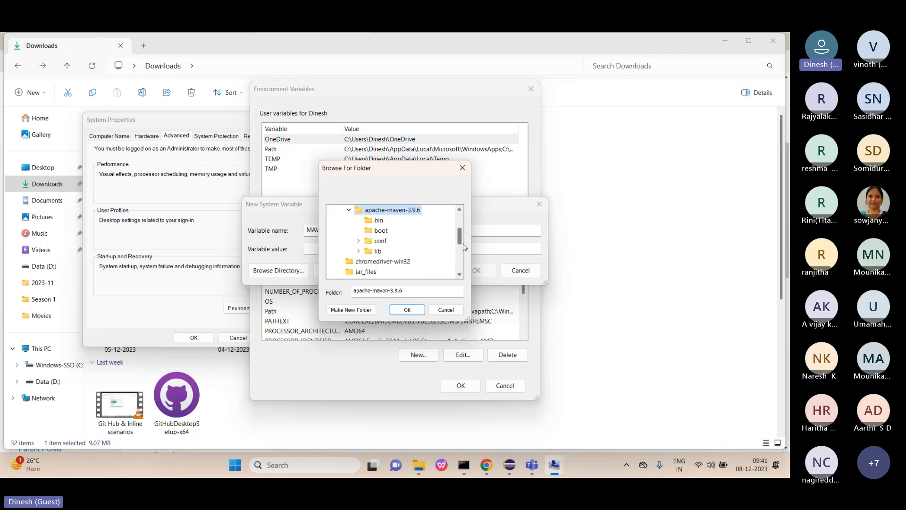
pyautogui.click(417, 311)
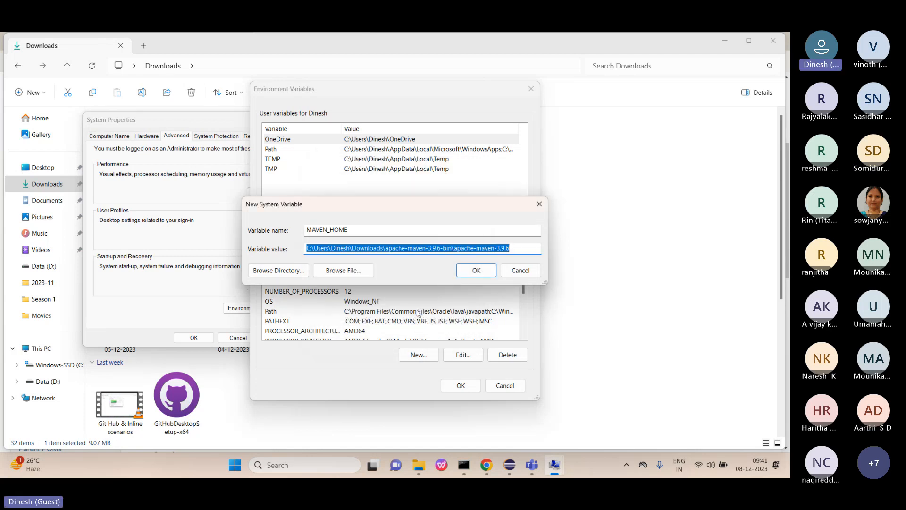
pyautogui.click(475, 270)
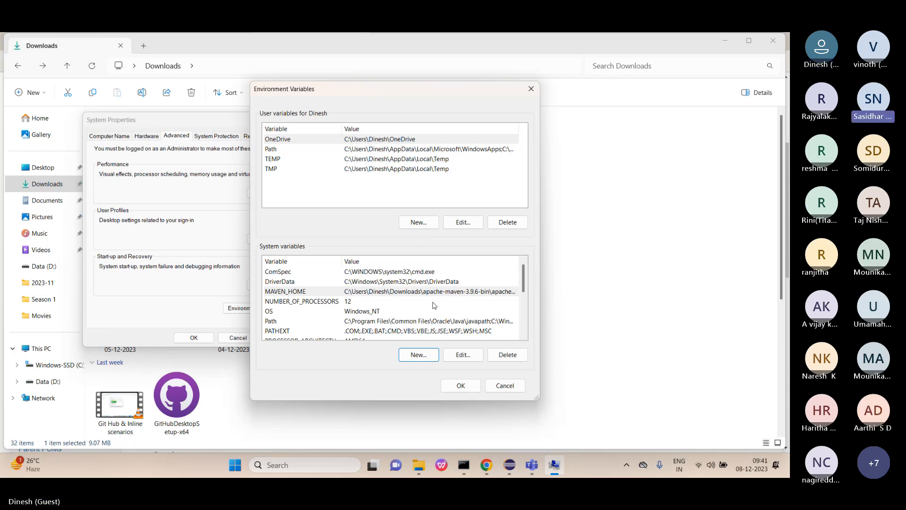
pyautogui.click(350, 323)
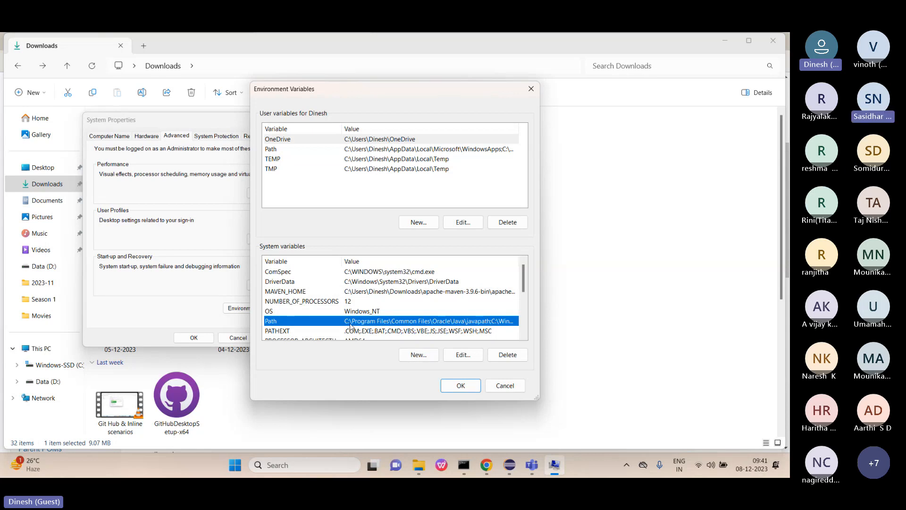
pyautogui.click(460, 357)
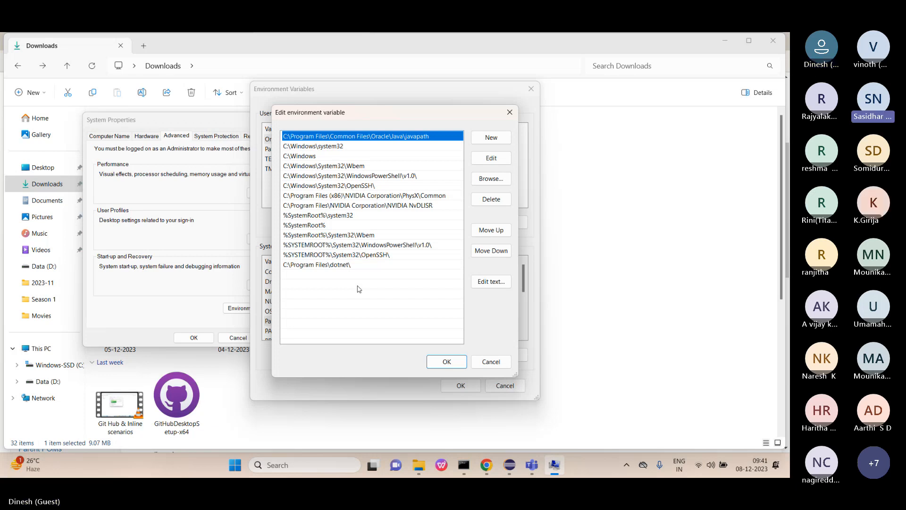
# Add the apache-maven-3.9.6\bin folder as a new Path entry and save all environment dialogs.
pyautogui.click(496, 141)
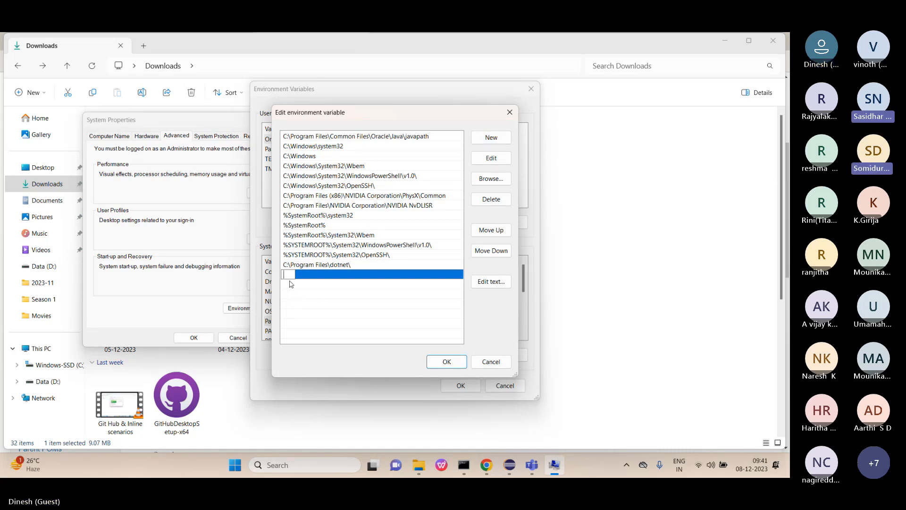
pyautogui.click(481, 182)
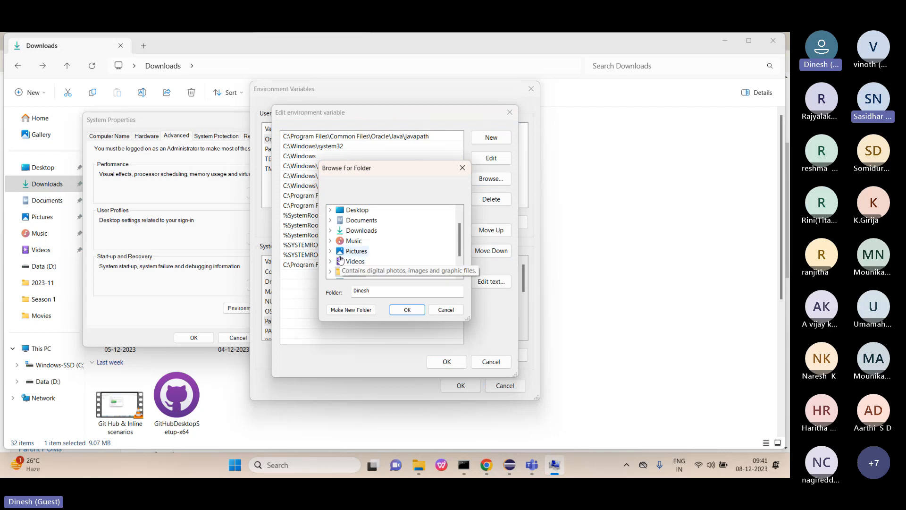
pyautogui.click(355, 230)
pyautogui.click(382, 221)
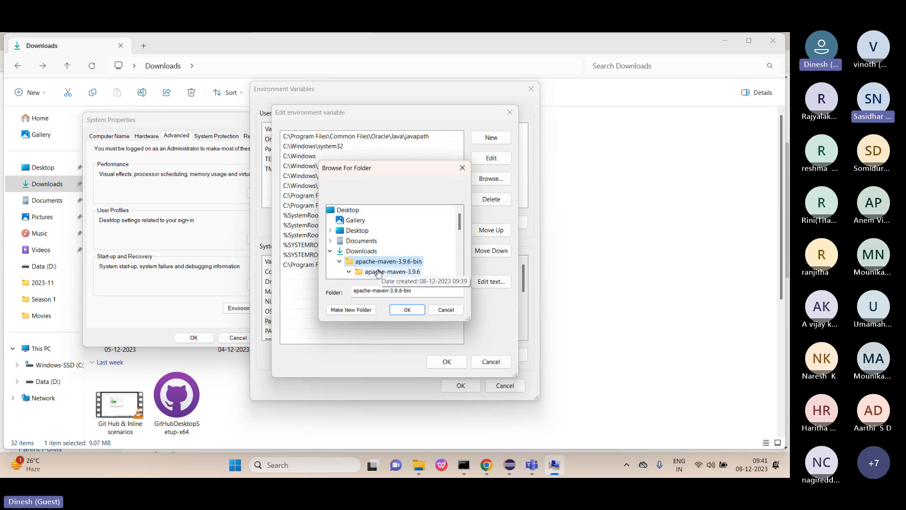
pyautogui.click(378, 271)
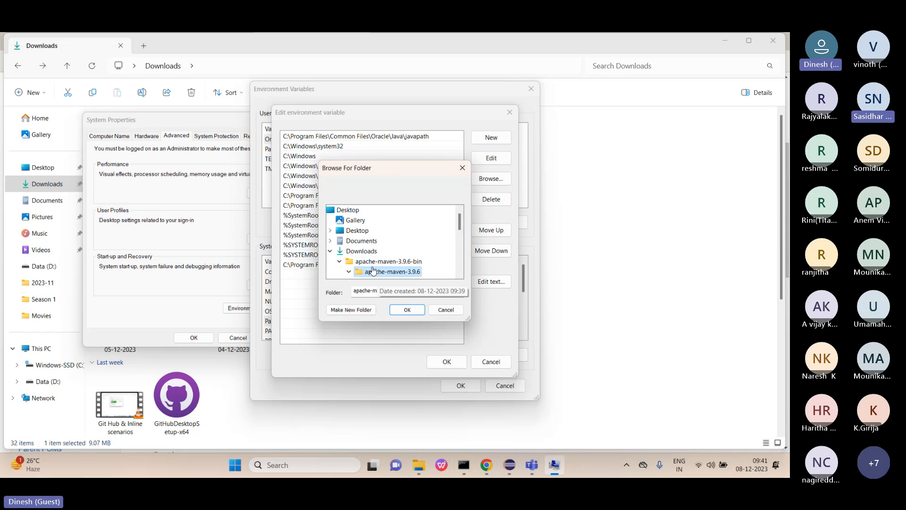
pyautogui.click(377, 263)
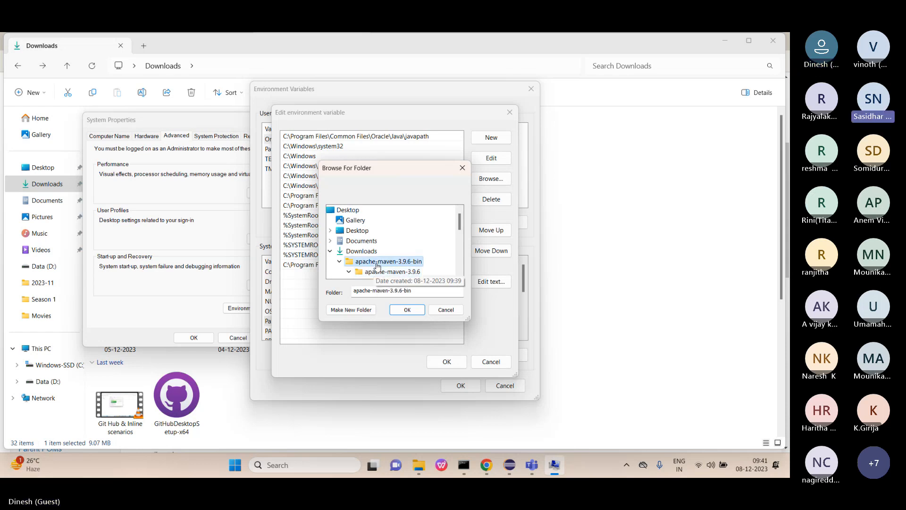
pyautogui.moveTo(462, 227); pyautogui.dragTo(462, 237)
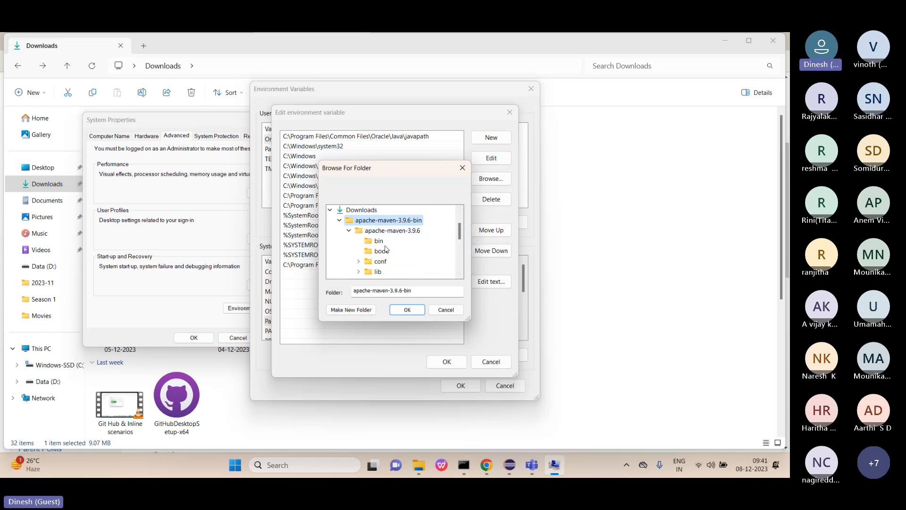
pyautogui.click(379, 242)
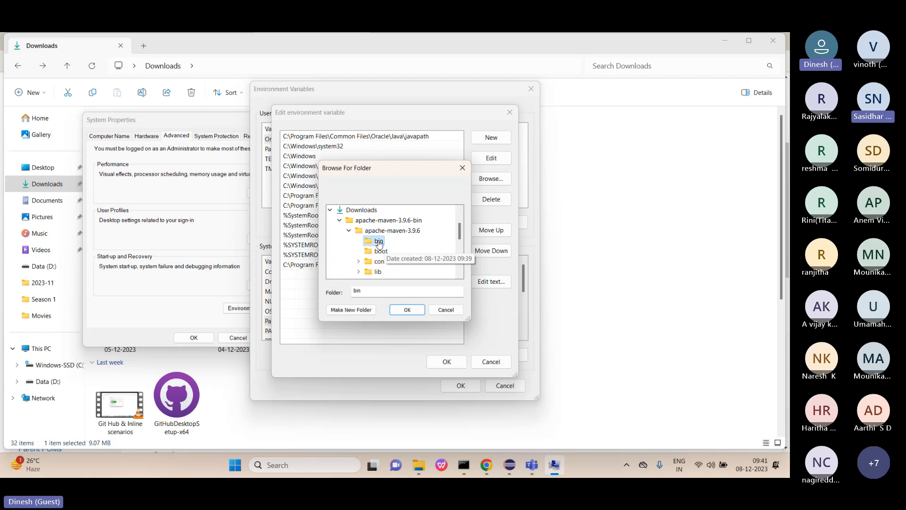
pyautogui.click(407, 310)
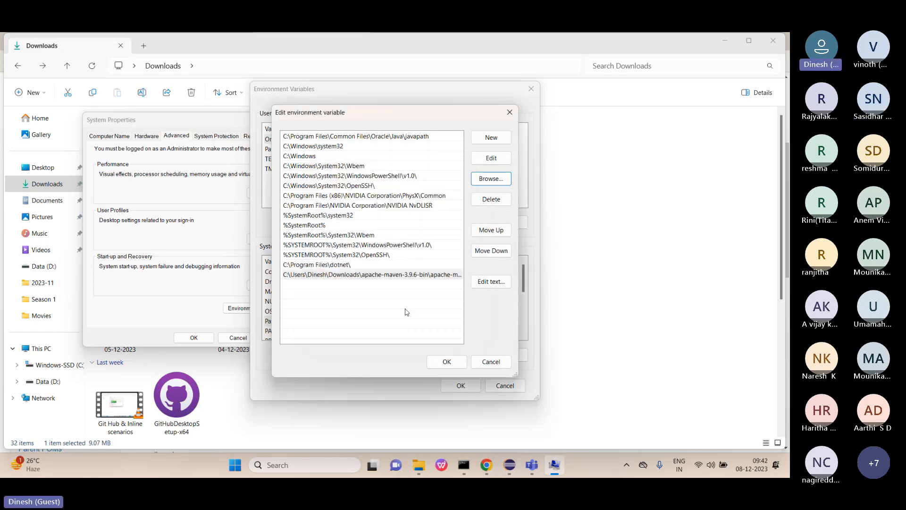
pyautogui.click(445, 362)
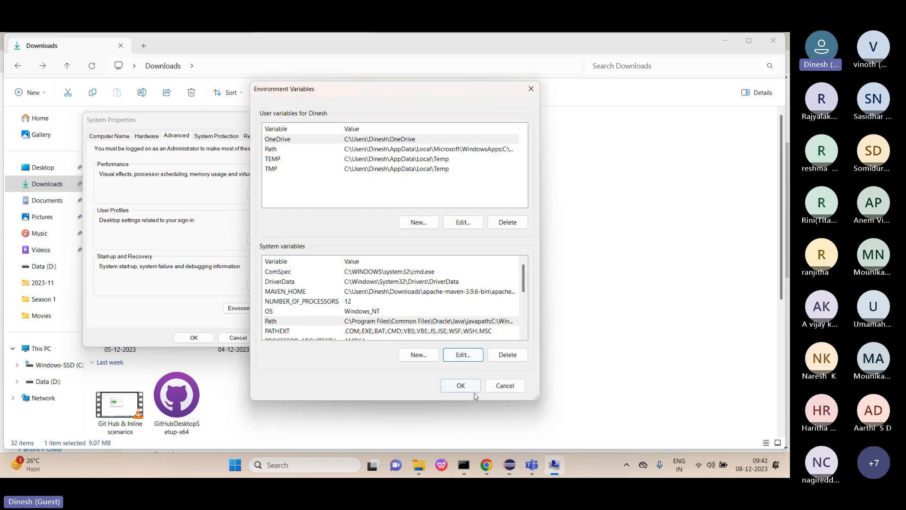
pyautogui.click(461, 385)
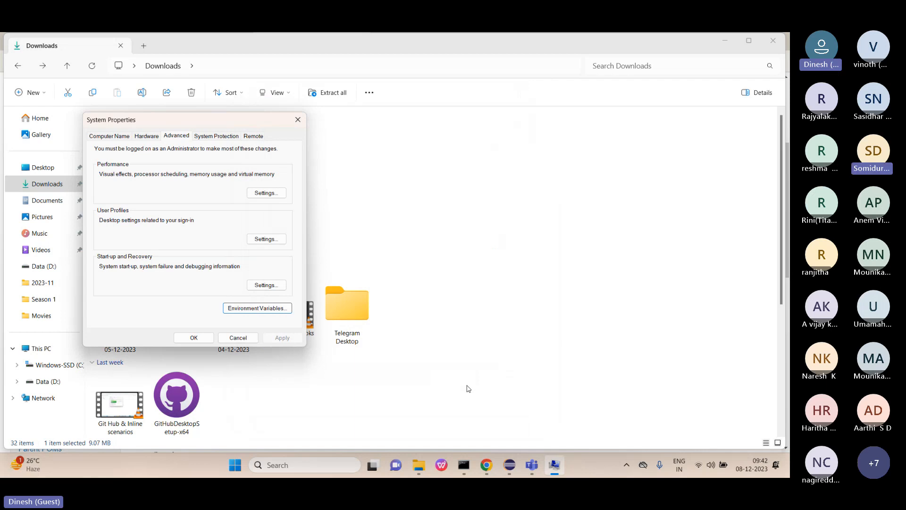
# Close System Properties and minimise the Jenkins server console window.
pyautogui.click(195, 338)
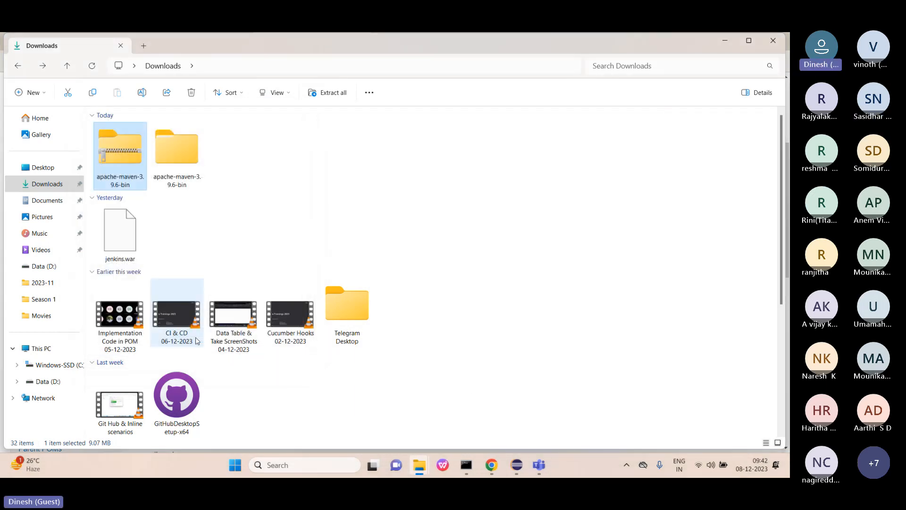
pyautogui.click(476, 467)
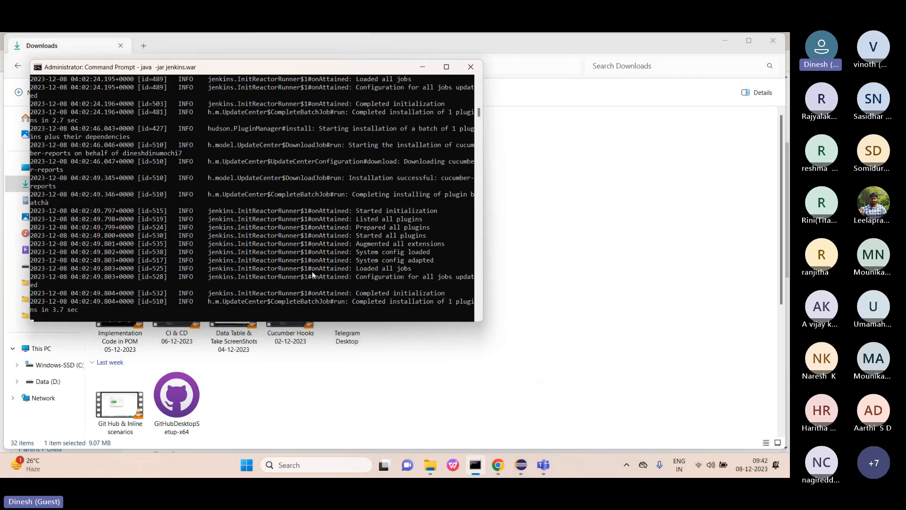
pyautogui.scroll(-2, 312, 271)
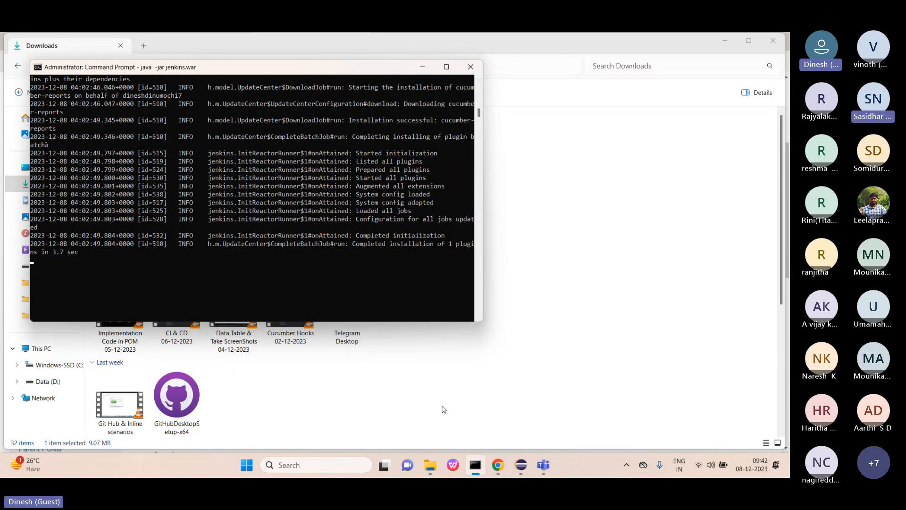
pyautogui.click(422, 66)
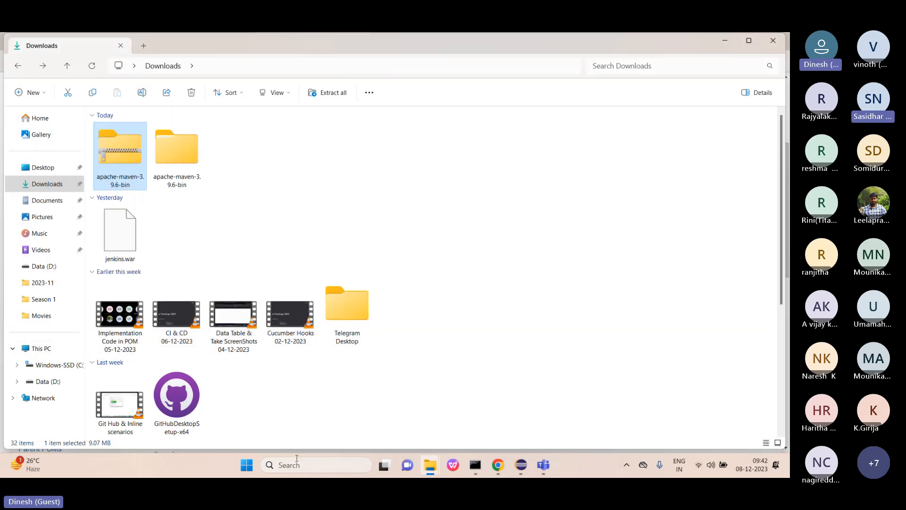
# In a new Command Prompt, run mvn -version to confirm Maven 3.9.6, then minimise it.
pyautogui.click(298, 463)
pyautogui.write('cm')
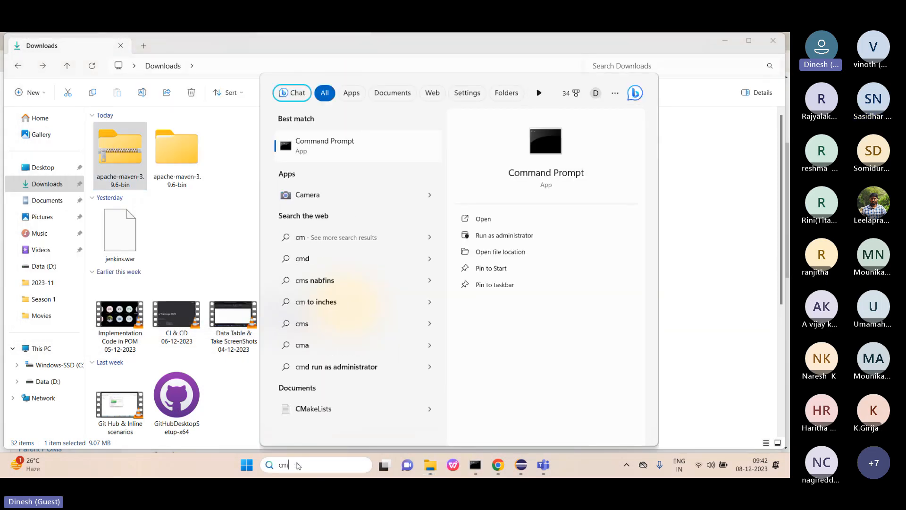
pyautogui.click(483, 220)
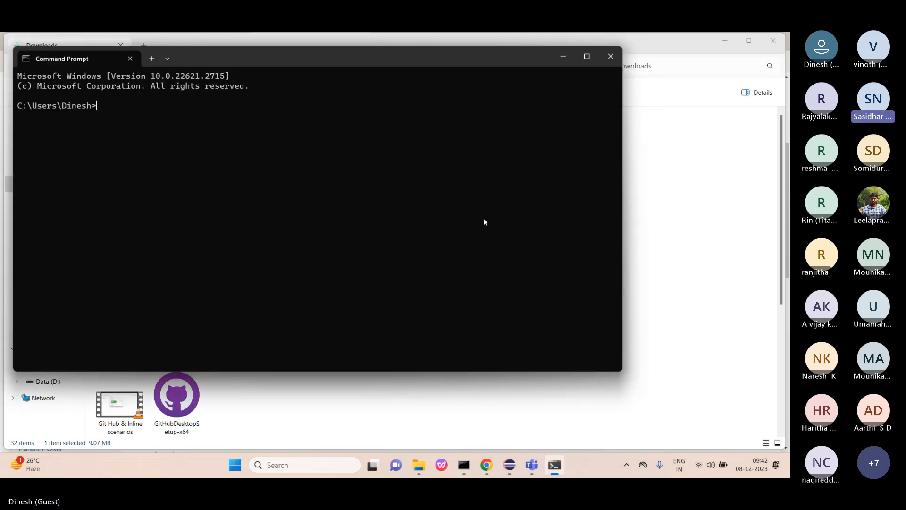
pyautogui.write('nvn')
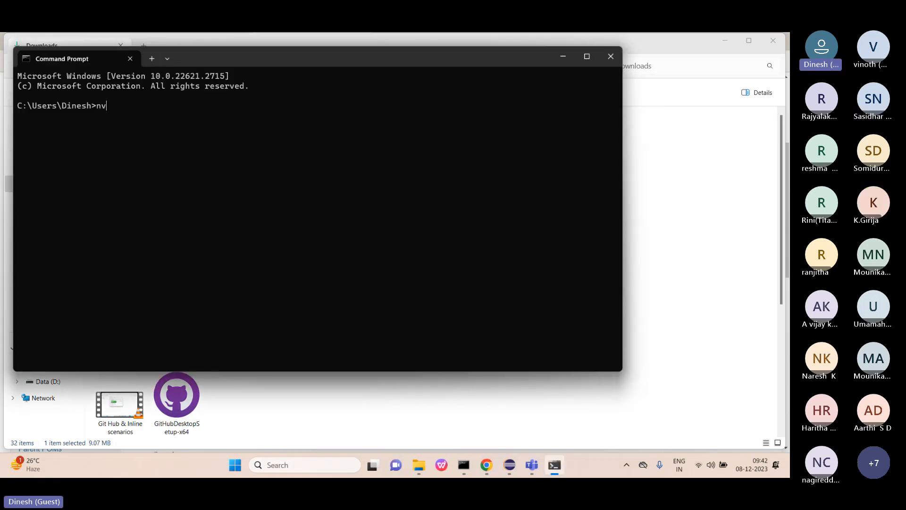
pyautogui.press('BackSpace')
pyautogui.press('BackSpace')
pyautogui.press('BackSpace')
pyautogui.write('m')
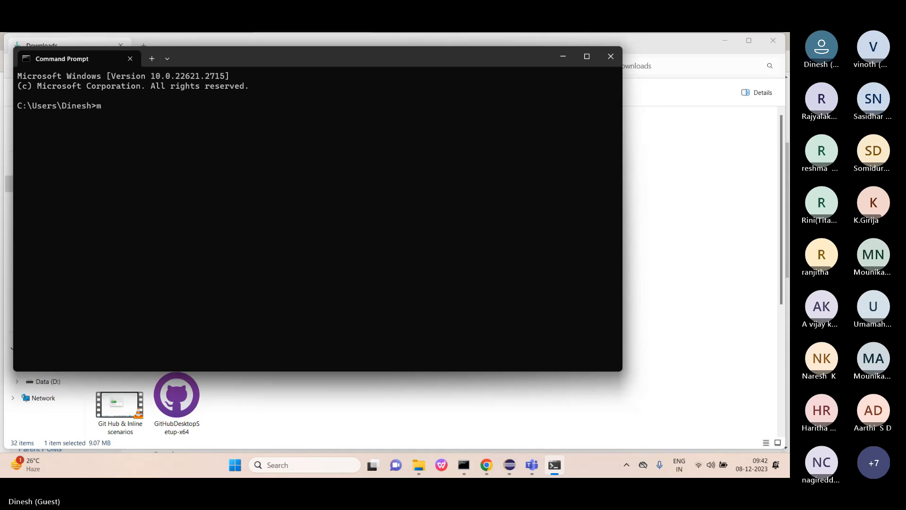
pyautogui.write('vn ')
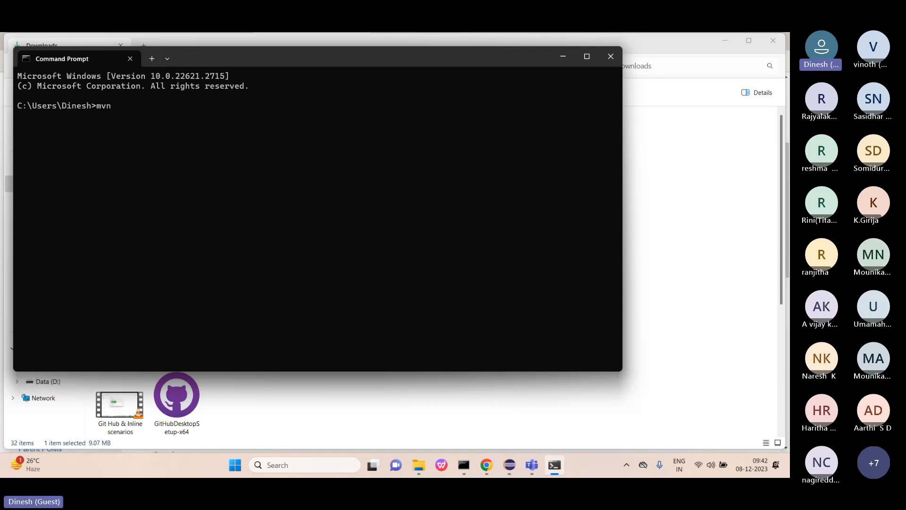
pyautogui.write('-version')
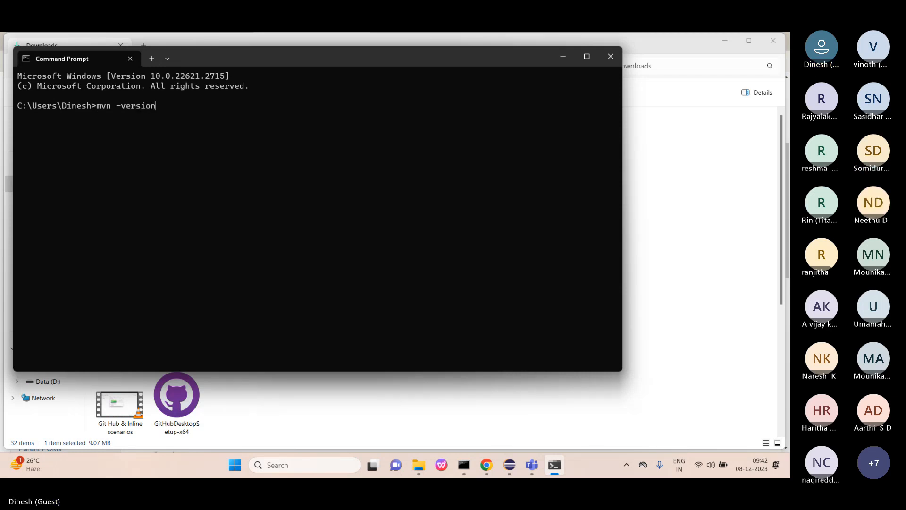
pyautogui.press('Return')
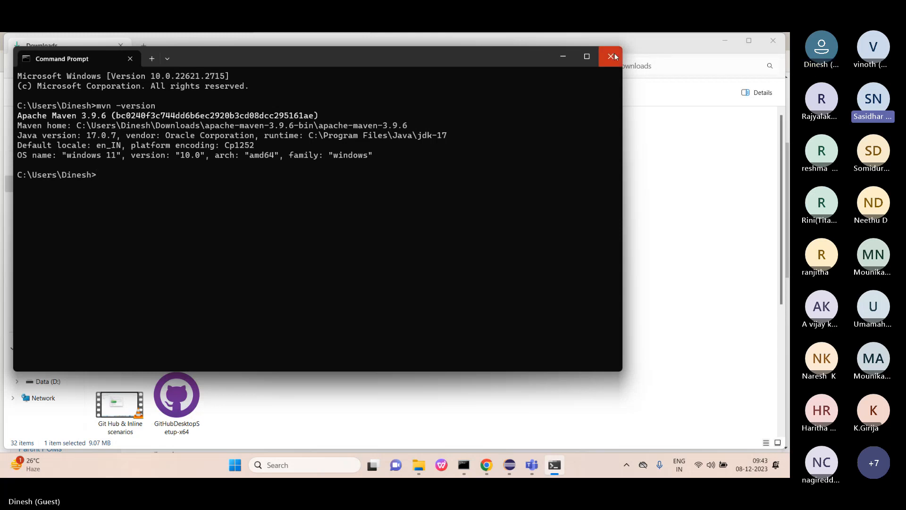
pyautogui.click(564, 56)
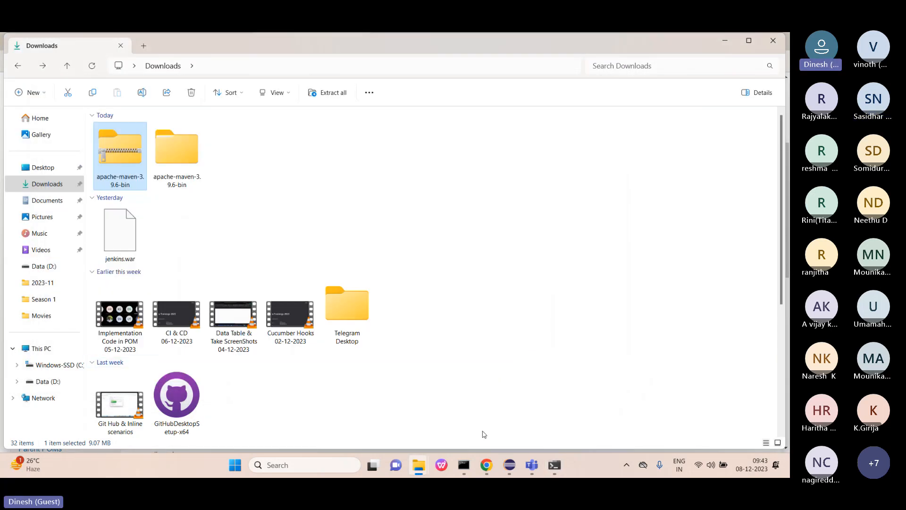
# Review the swaglabs #1 console in Chrome, then bring the java -jar jenkins.war window forward.
pyautogui.click(486, 468)
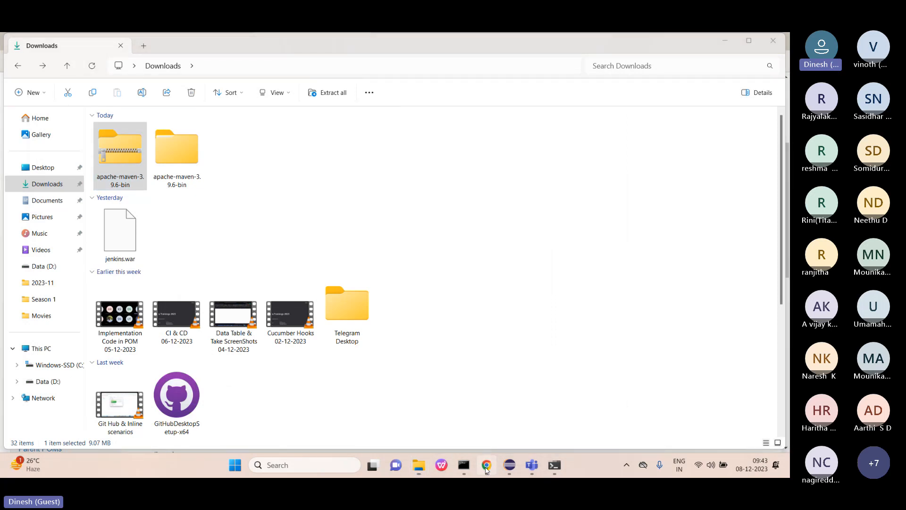
pyautogui.click(44, 41)
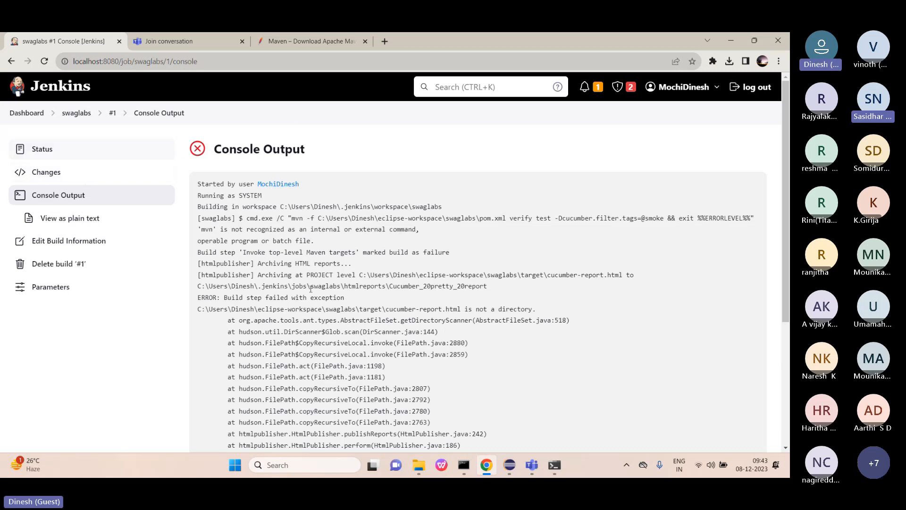
pyautogui.click(555, 461)
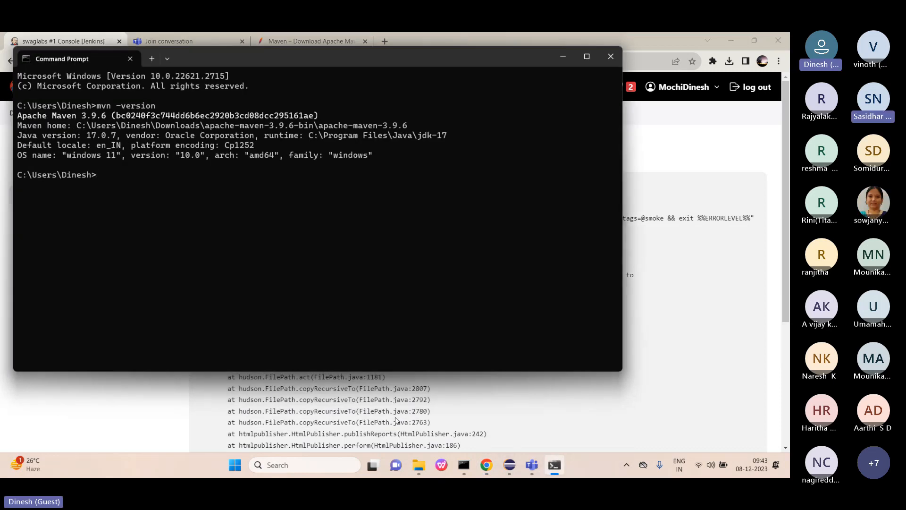
pyautogui.click(562, 59)
pyautogui.click(464, 466)
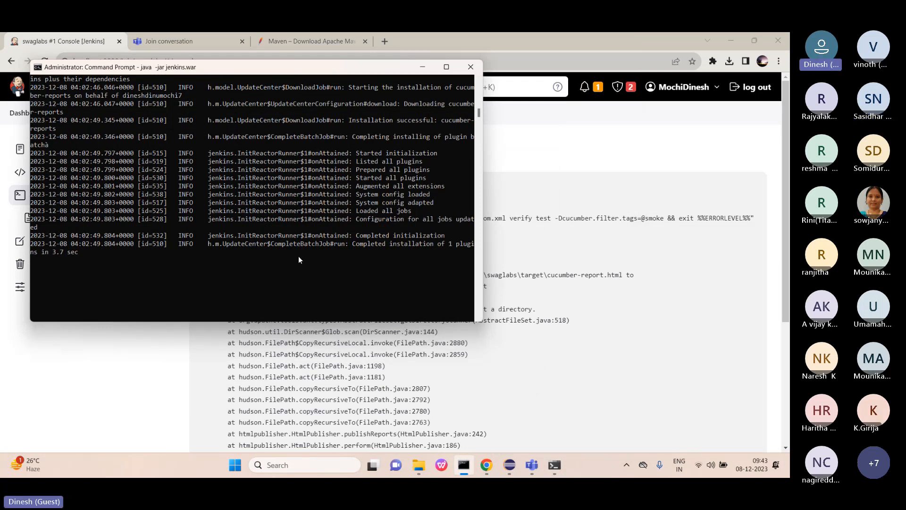
# Stop Jenkins with Ctrl+C and relaunch it with java -jar jenkins.war until fully running.
pyautogui.hotkey('ctrl', 'c')
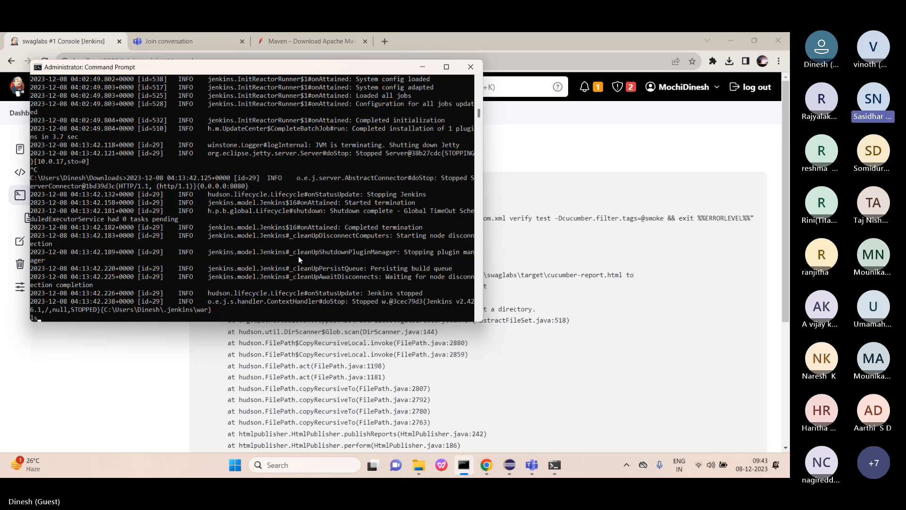
pyautogui.press('Return')
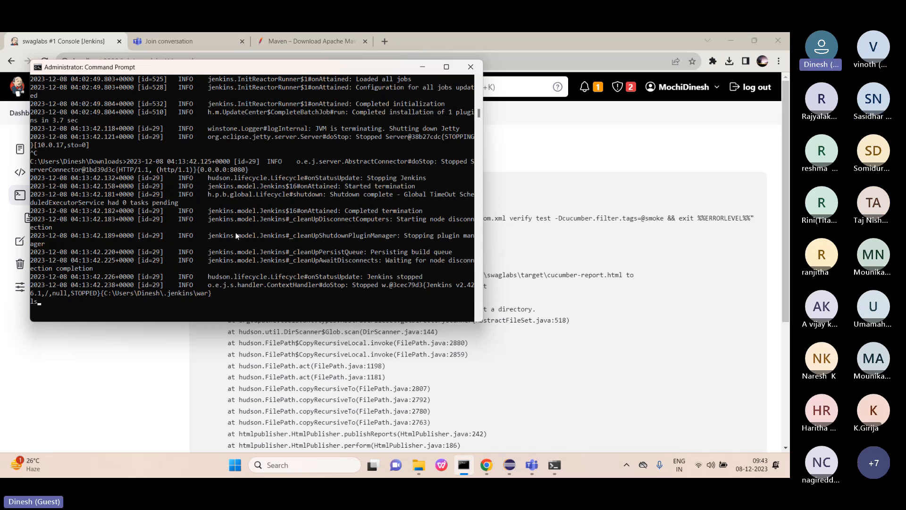
pyautogui.scroll(-1, 160, 290)
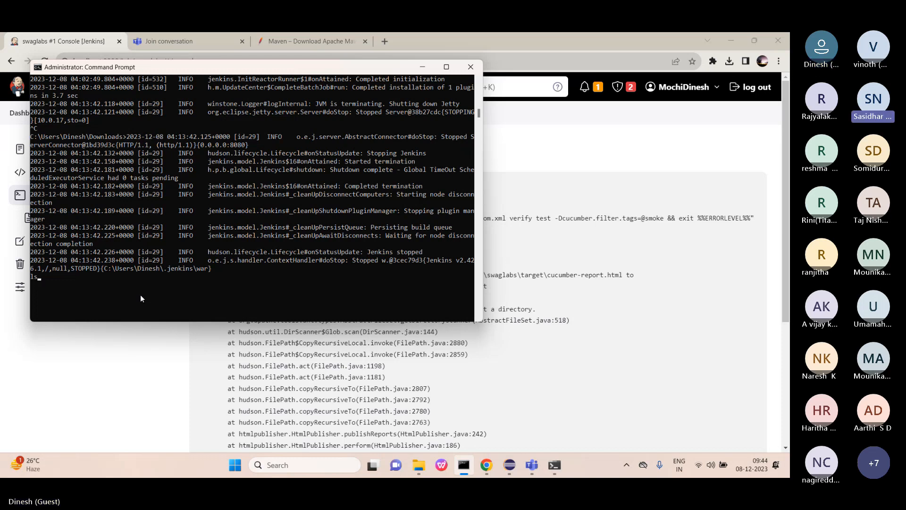
pyautogui.press('Return')
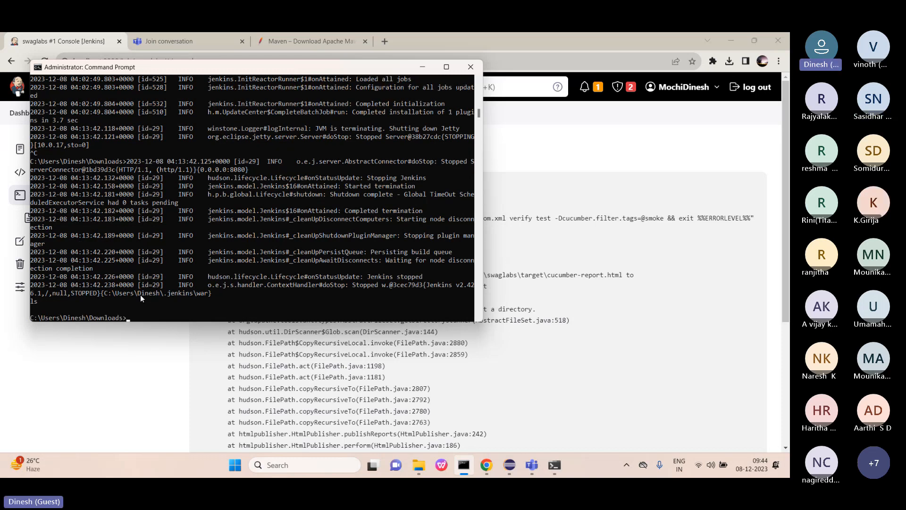
pyautogui.scroll(-1, 140, 298)
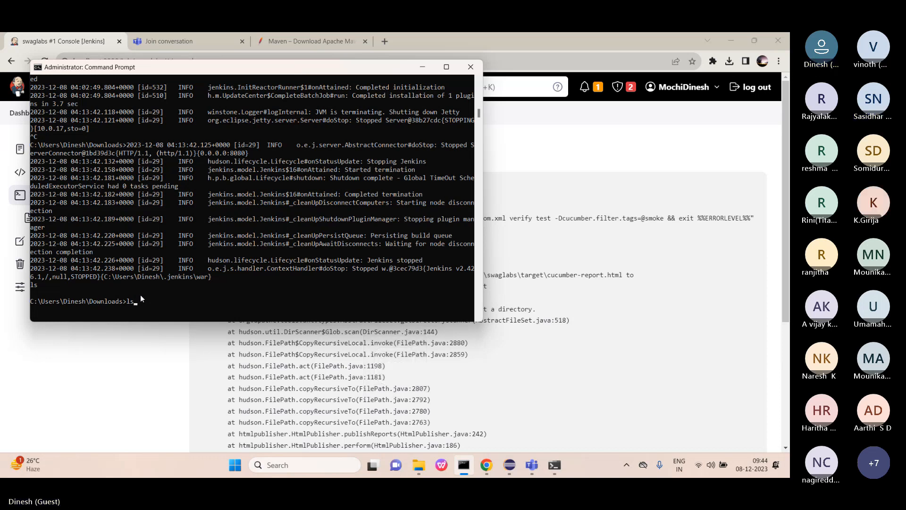
pyautogui.press('BackSpace')
pyautogui.press('BackSpace')
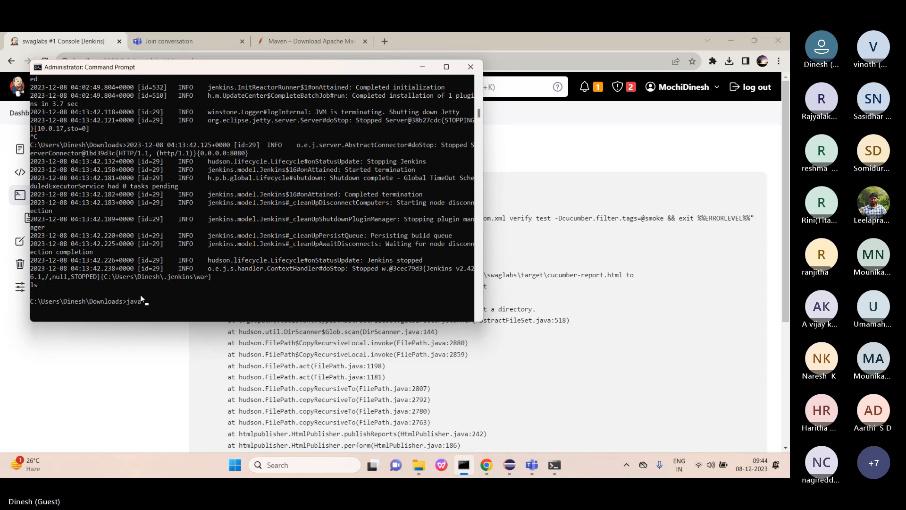
pyautogui.write('-')
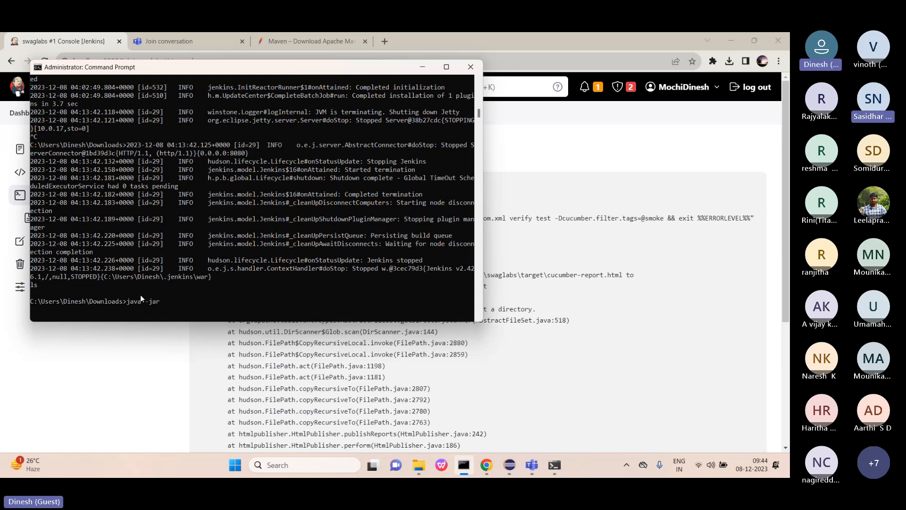
pyautogui.write('jar jen')
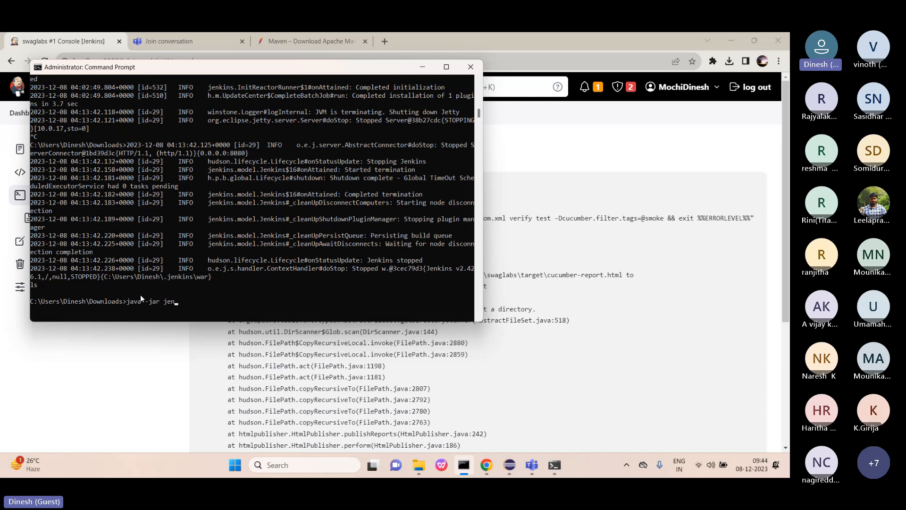
pyautogui.write('kins')
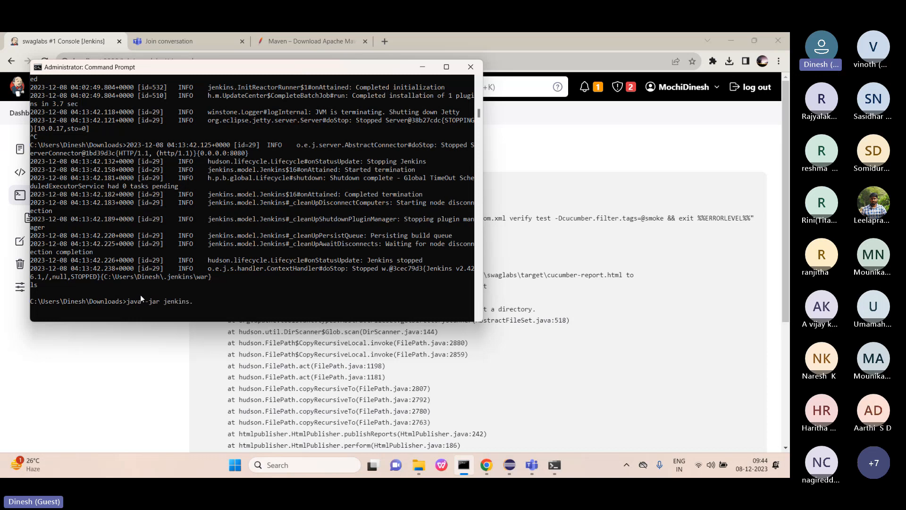
pyautogui.write('.war')
pyautogui.press('Return')
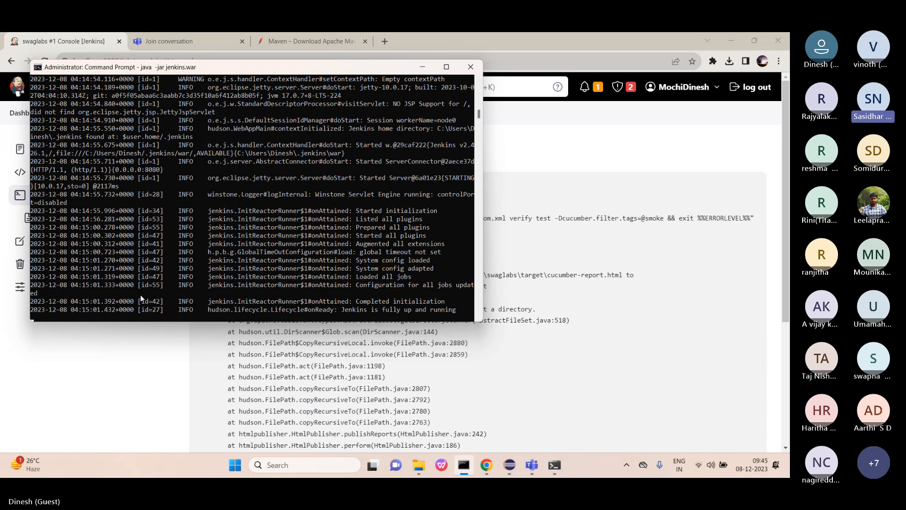
# Reload the Jenkins page and sign in with the account username and password.
pyautogui.click(423, 66)
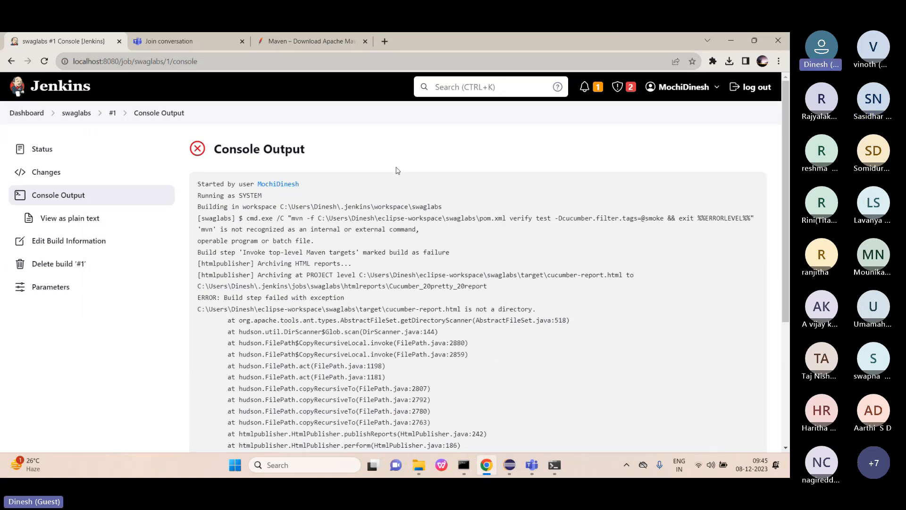
pyautogui.click(44, 61)
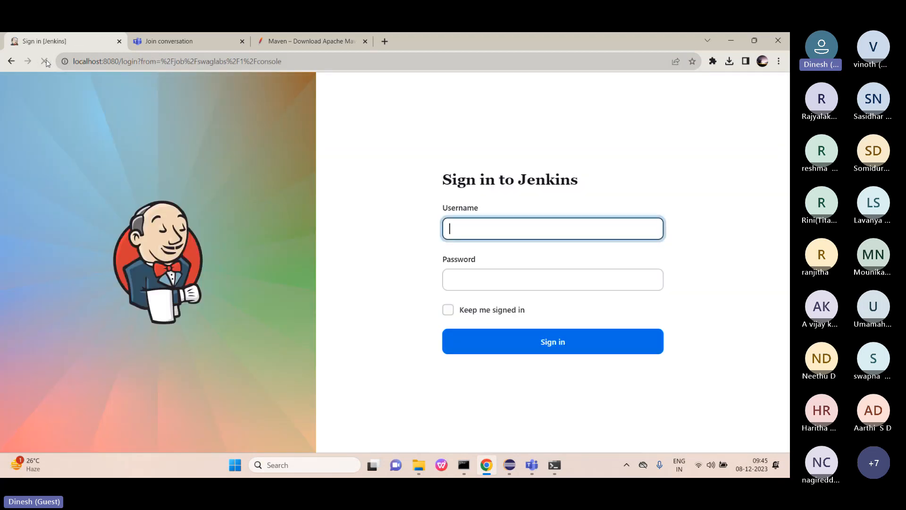
pyautogui.write('dinesh')
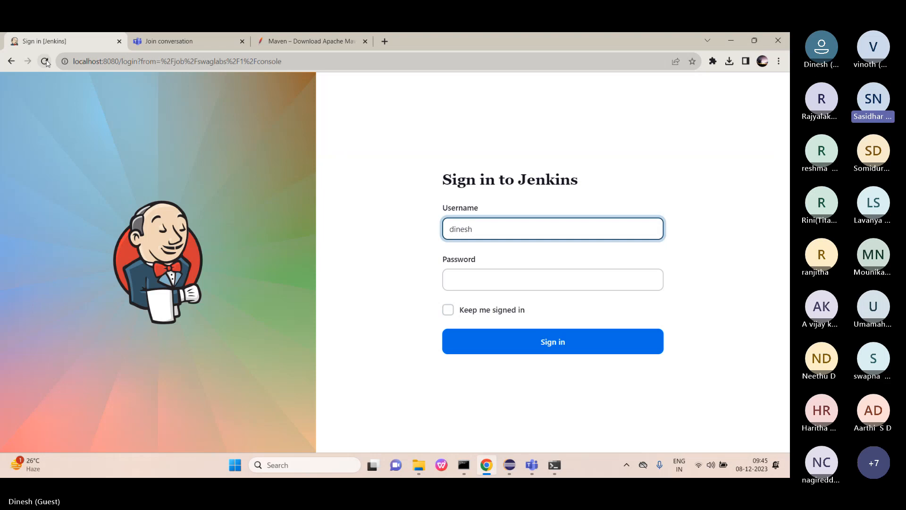
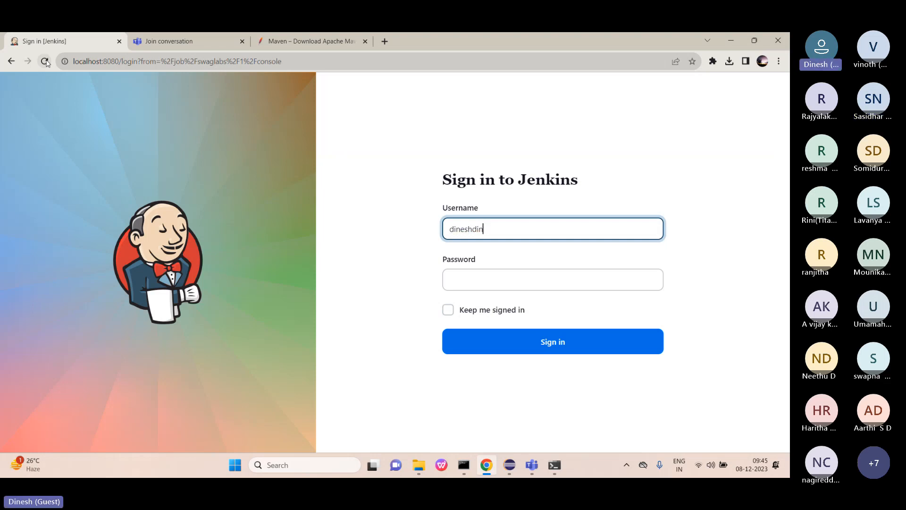
pyautogui.click(460, 282)
pyautogui.write('••••••••')
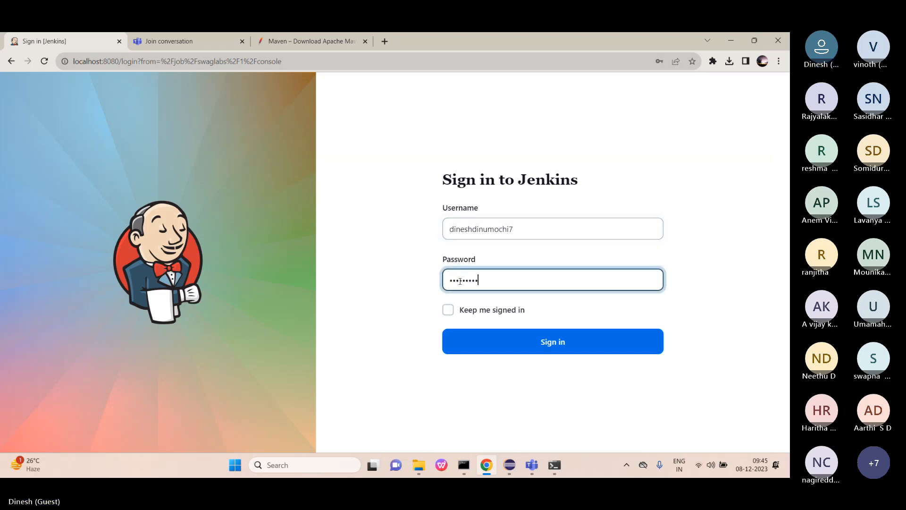
pyautogui.click(544, 336)
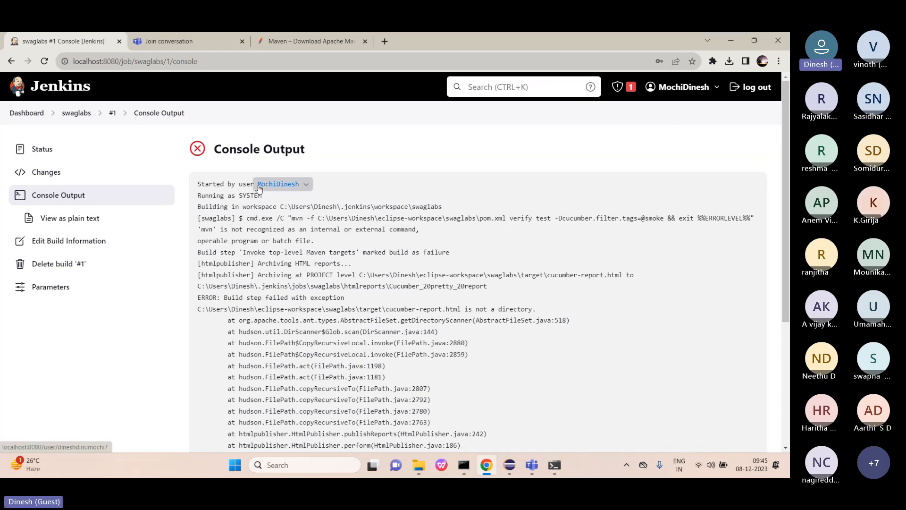
# Open the swaglabs Build with Parameters form and enter smoke as the TagName.
pyautogui.click(29, 114)
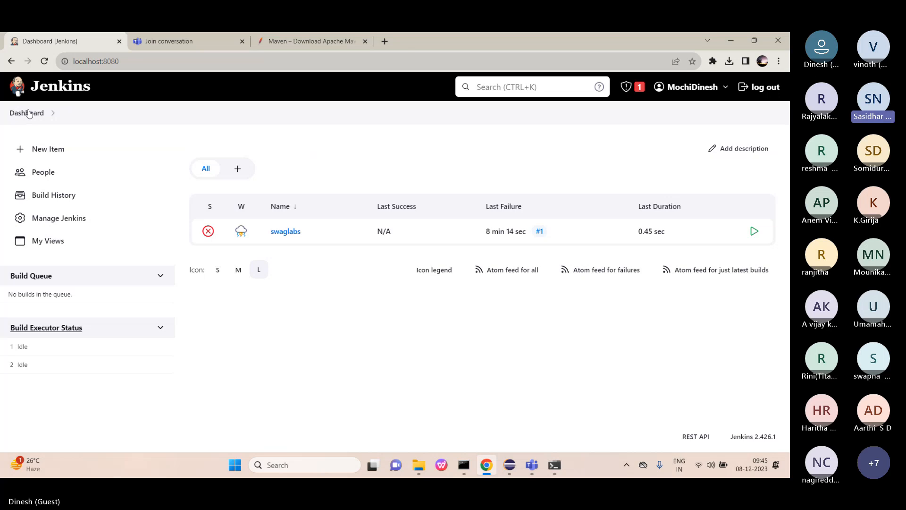
pyautogui.click(286, 232)
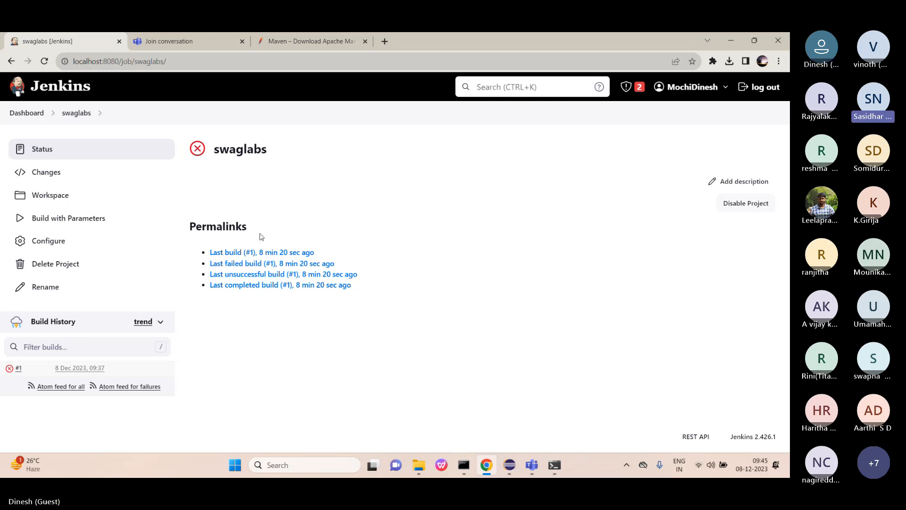
pyautogui.click(58, 219)
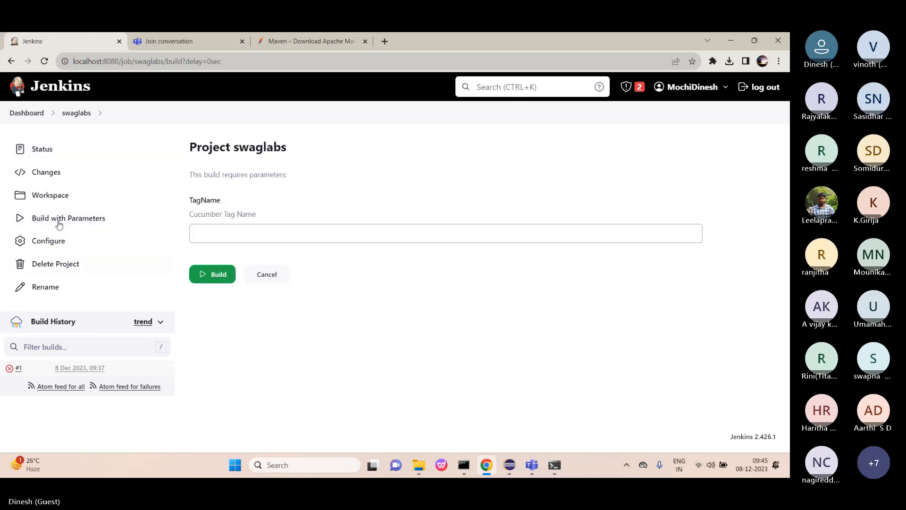
pyautogui.click(238, 239)
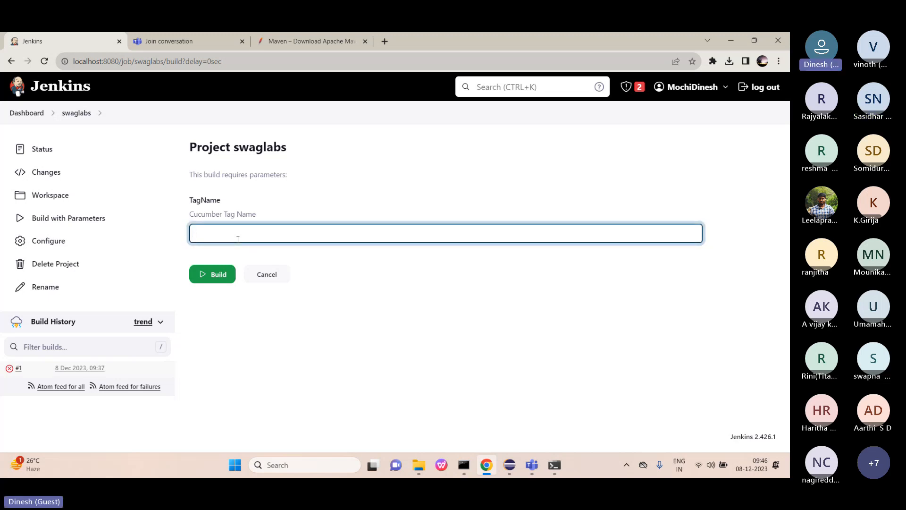
pyautogui.write('smoke')
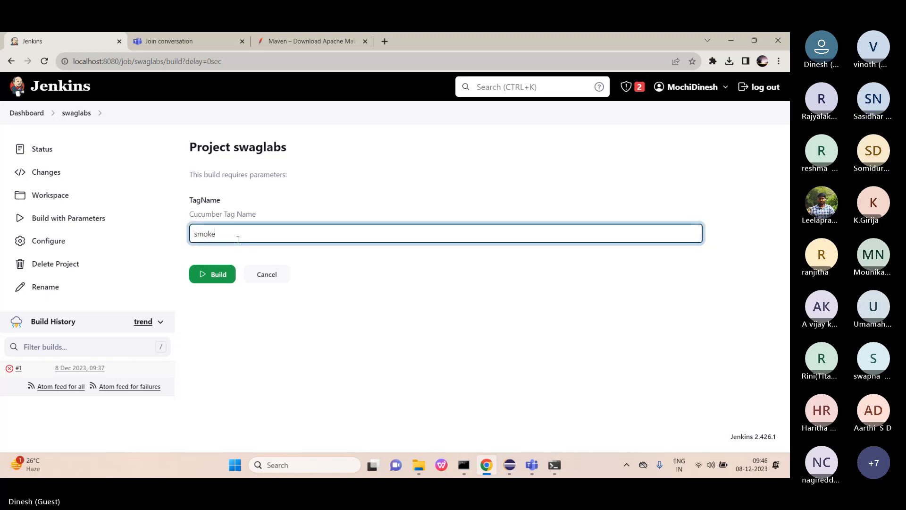
# Run swaglabs build #2 with smoke, read its 'mvn' not recognized failure, then reopen the job page.
pyautogui.click(215, 275)
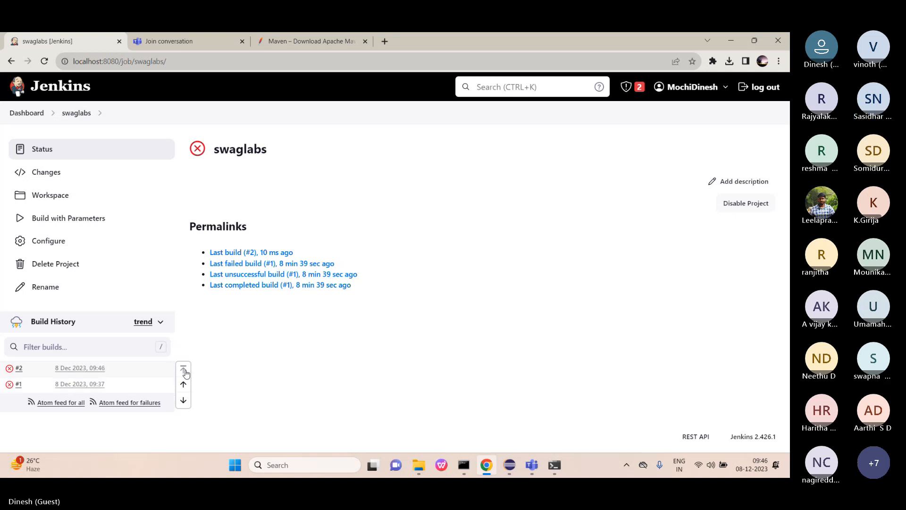
pyautogui.click(19, 368)
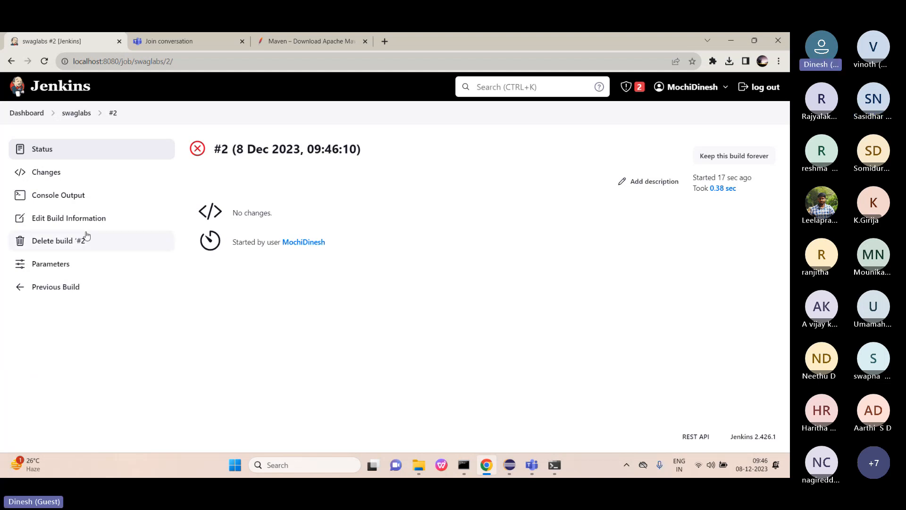
pyautogui.click(67, 198)
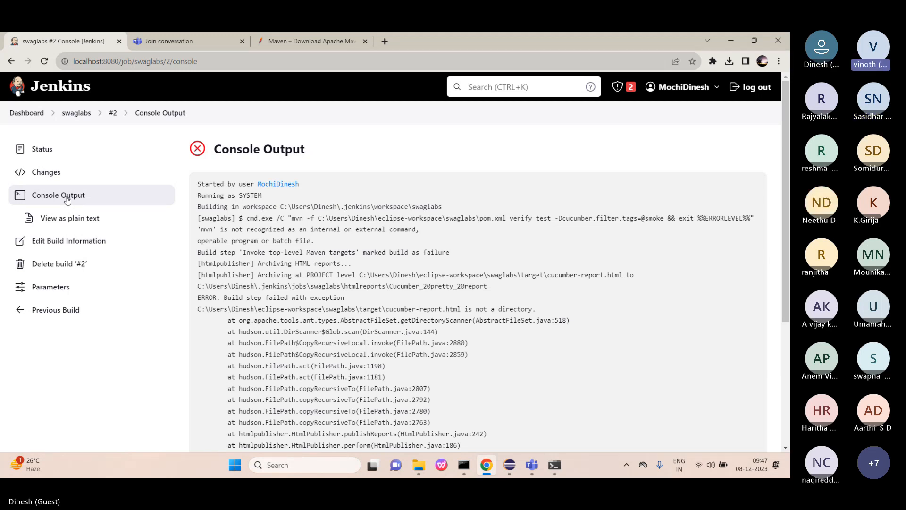
pyautogui.click(28, 113)
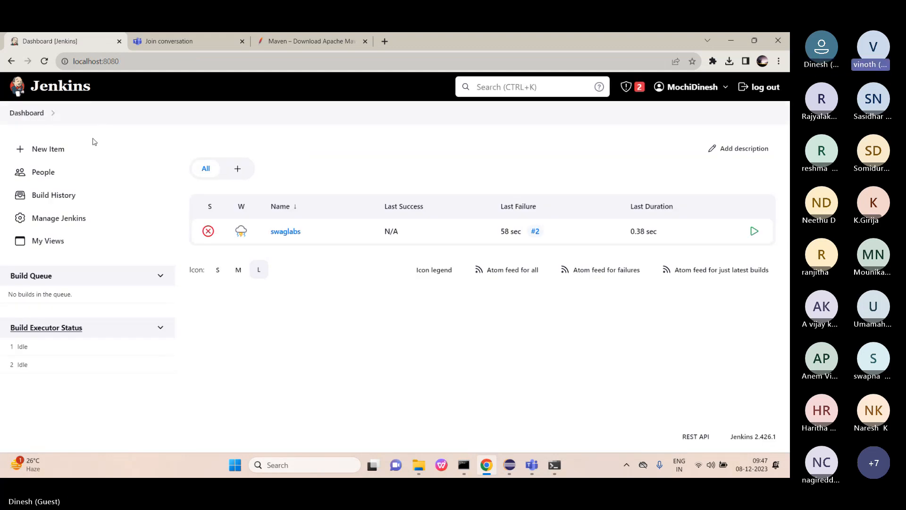
pyautogui.click(287, 232)
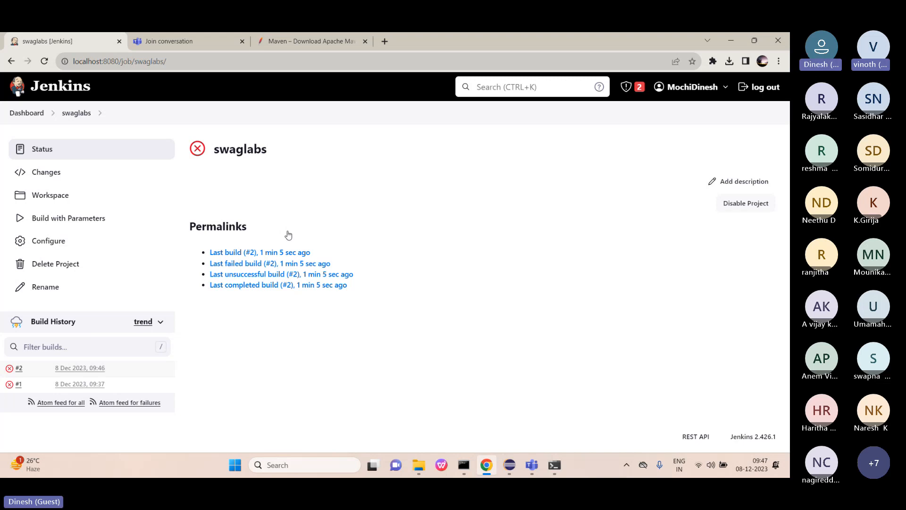
# Scroll the swaglabs configuration down to the Publish HTML reports action, then return to Build Steps.
pyautogui.click(108, 242)
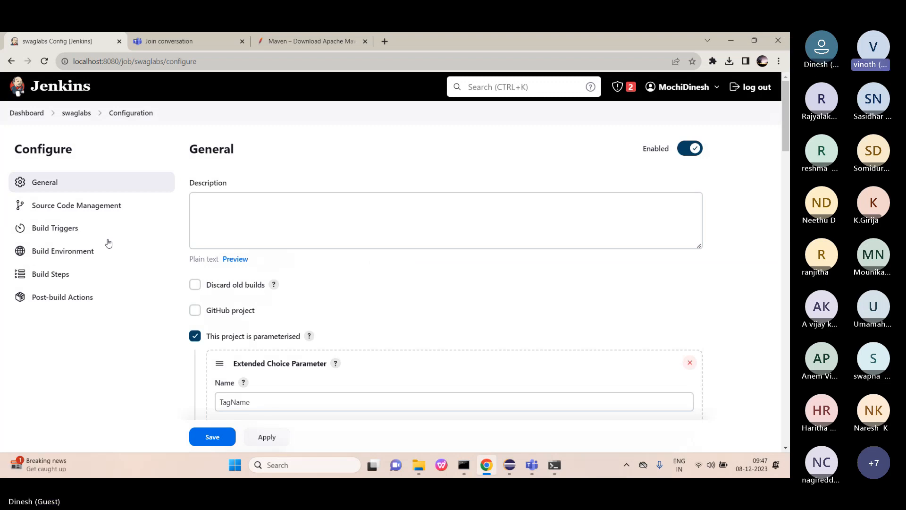
pyautogui.scroll(-6, 243, 224)
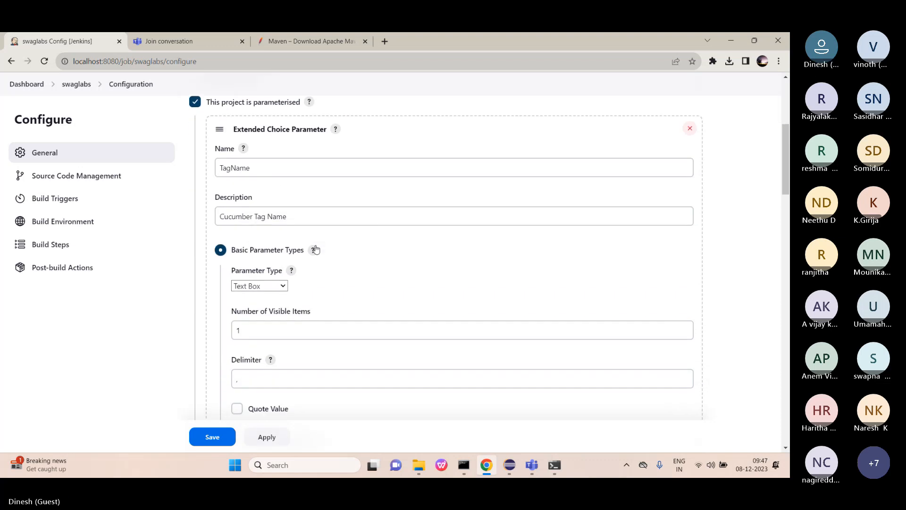
pyautogui.scroll(-9, 316, 249)
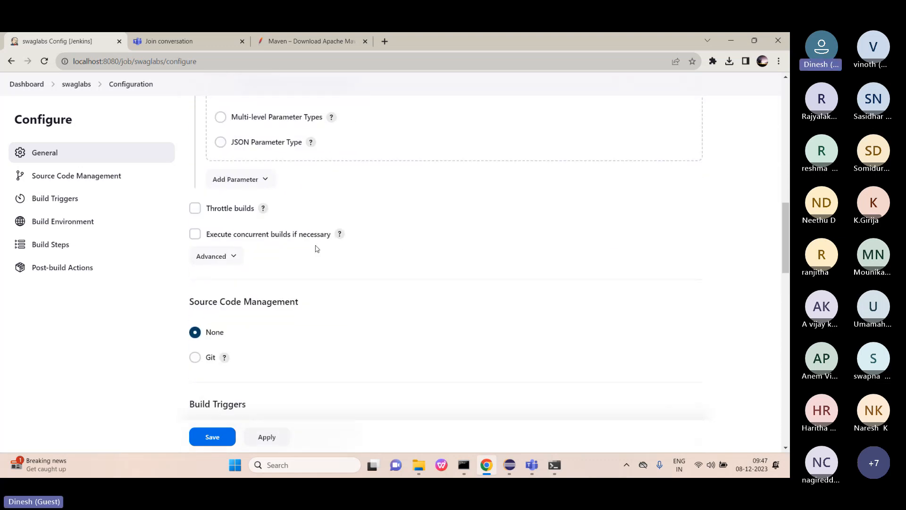
pyautogui.scroll(-4, 316, 248)
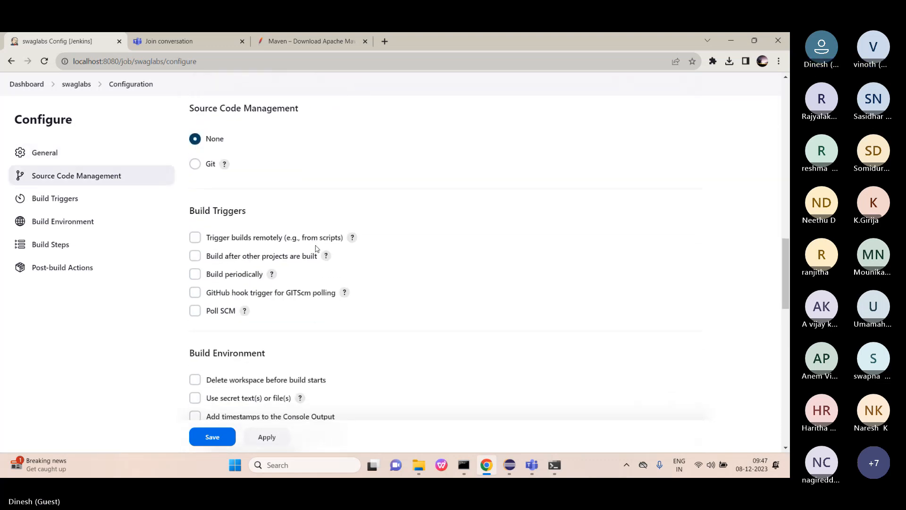
pyautogui.scroll(1, 317, 249)
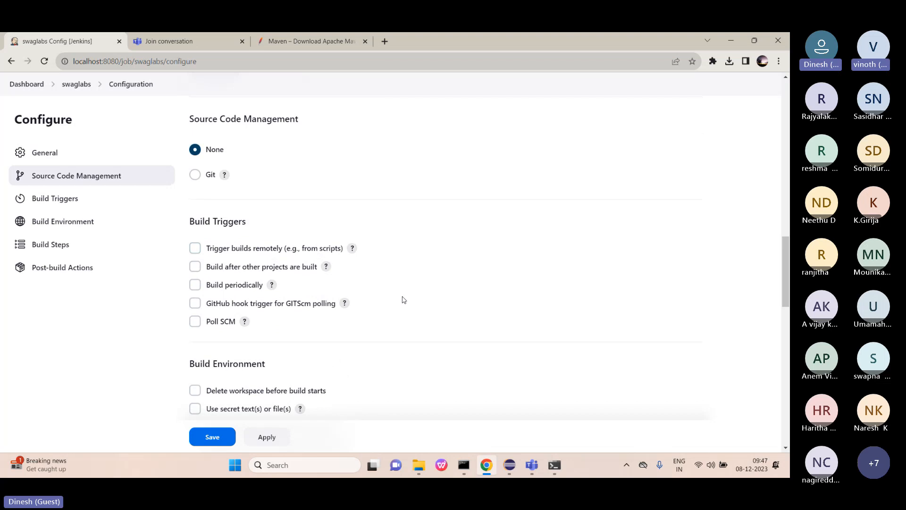
pyautogui.scroll(-5, 404, 300)
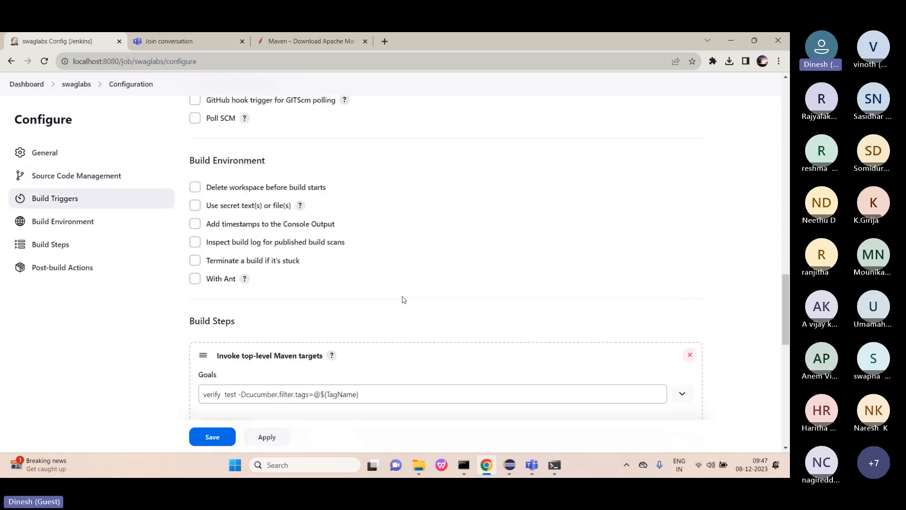
pyautogui.scroll(-1, 403, 300)
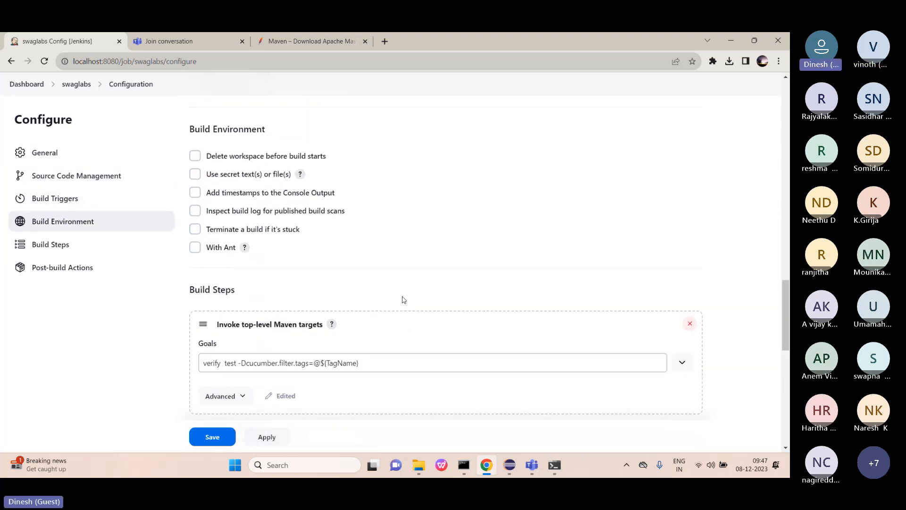
pyautogui.scroll(-4, 403, 300)
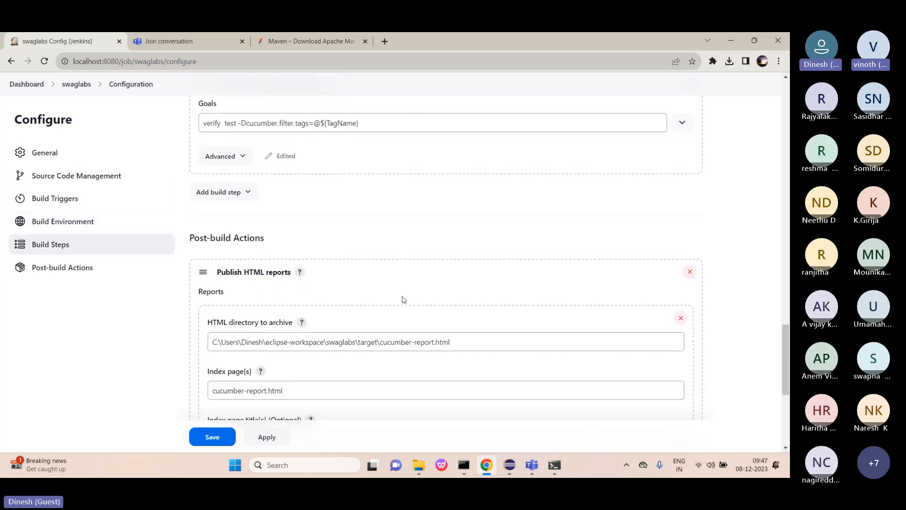
pyautogui.scroll(-1, 404, 299)
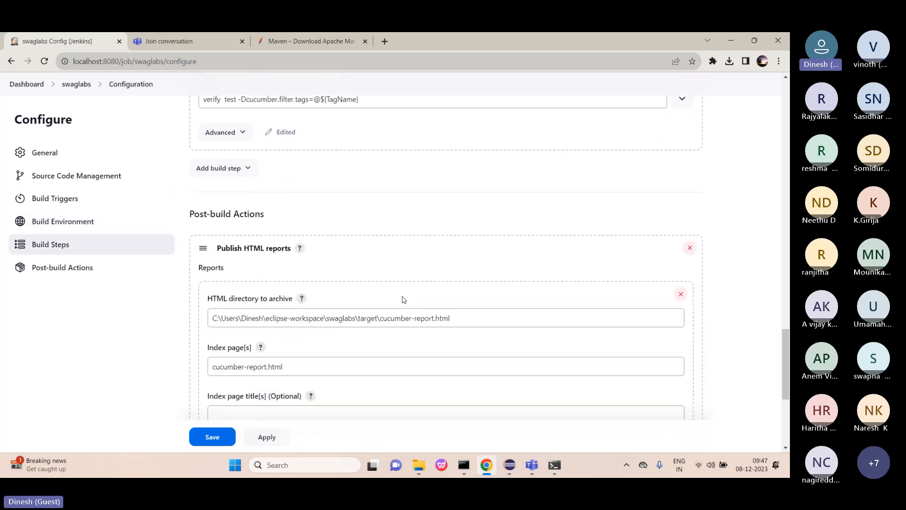
pyautogui.scroll(-2, 403, 300)
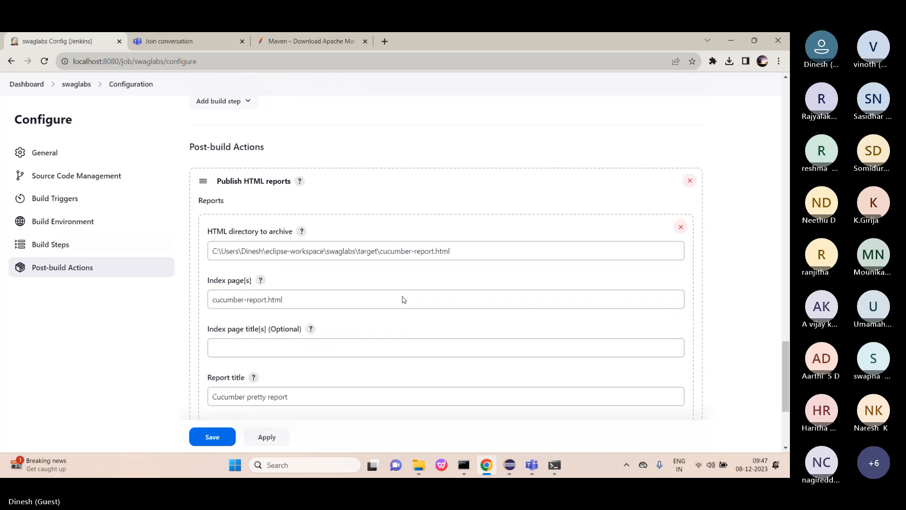
pyautogui.scroll(-2, 403, 296)
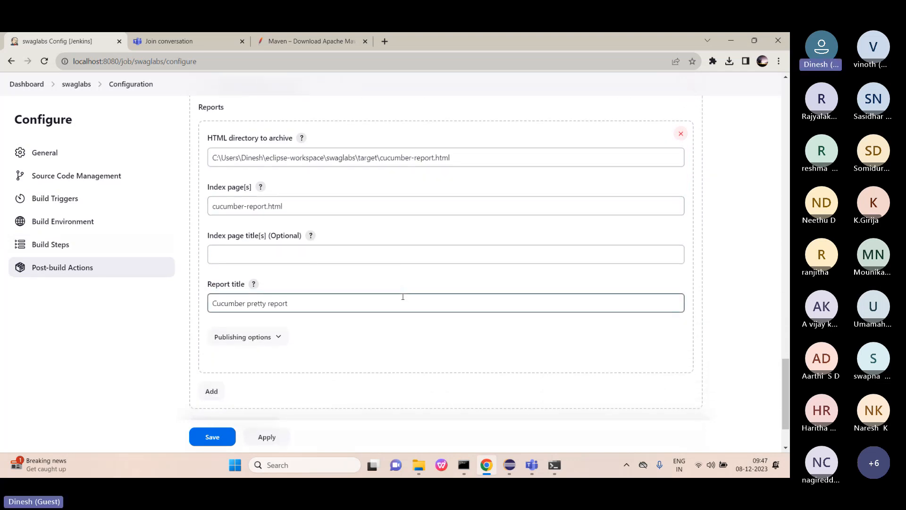
pyautogui.scroll(-1, 402, 297)
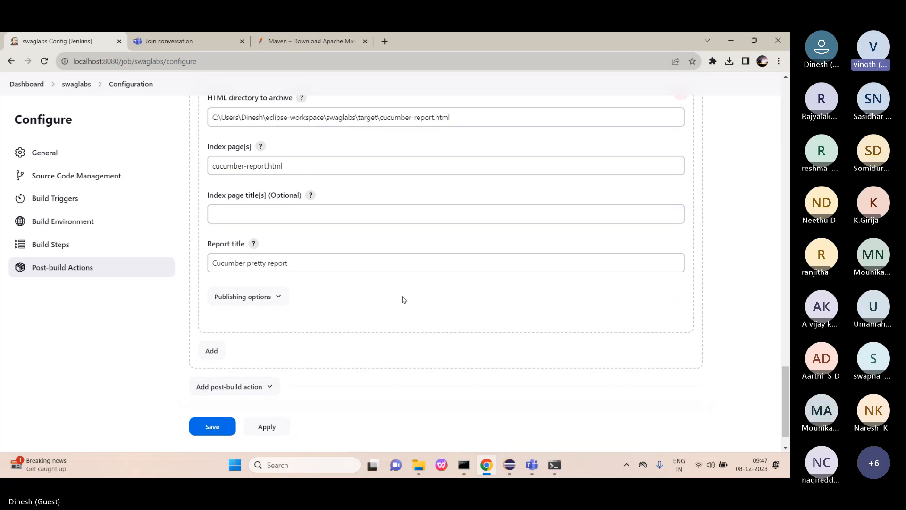
pyautogui.click(126, 251)
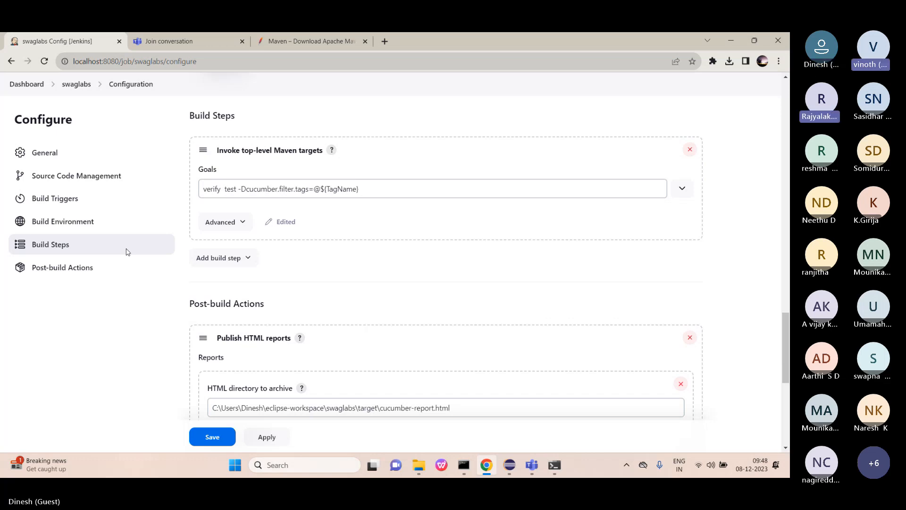
# Add a second, empty Invoke top-level Maven targets step and leave for the Dashboard unsaved.
pyautogui.click(231, 257)
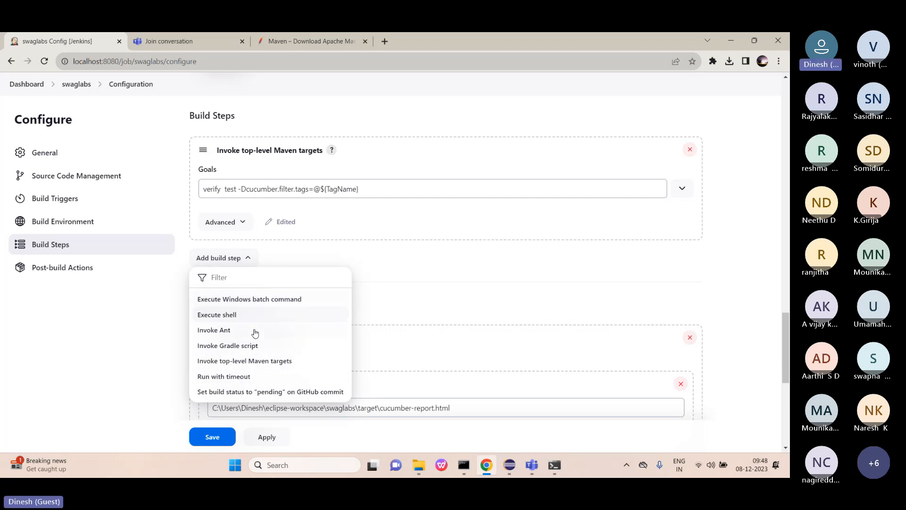
pyautogui.click(245, 361)
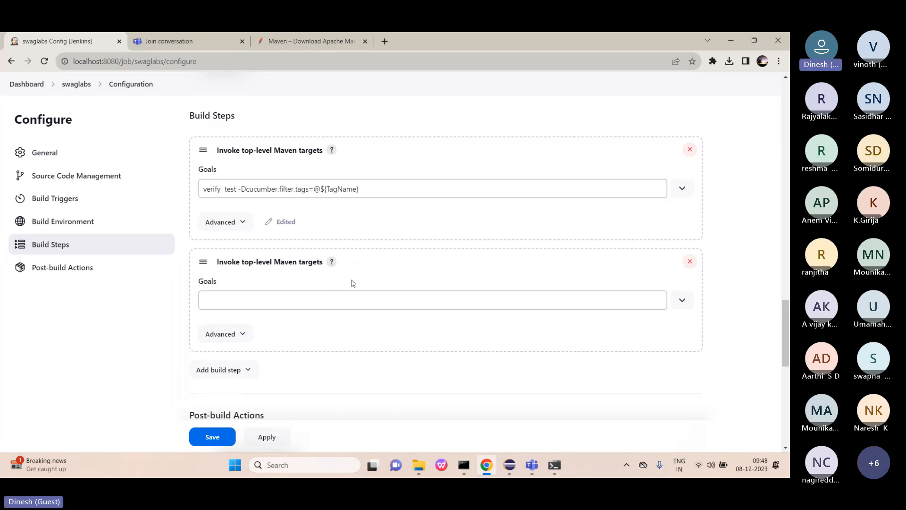
pyautogui.click(321, 300)
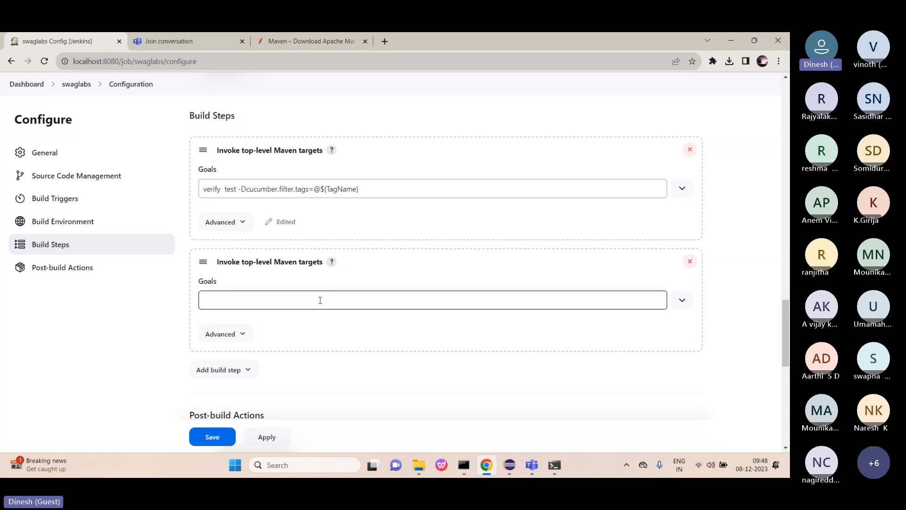
pyautogui.click(320, 301)
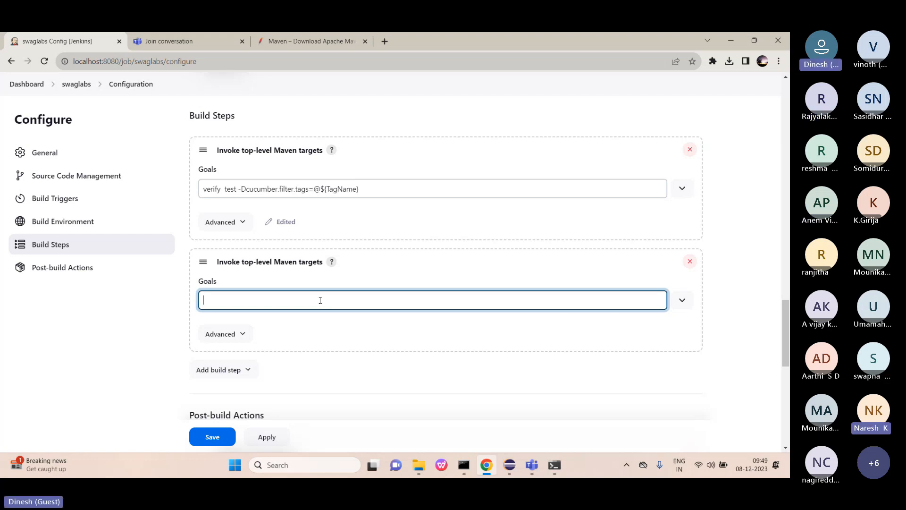
pyautogui.click(33, 88)
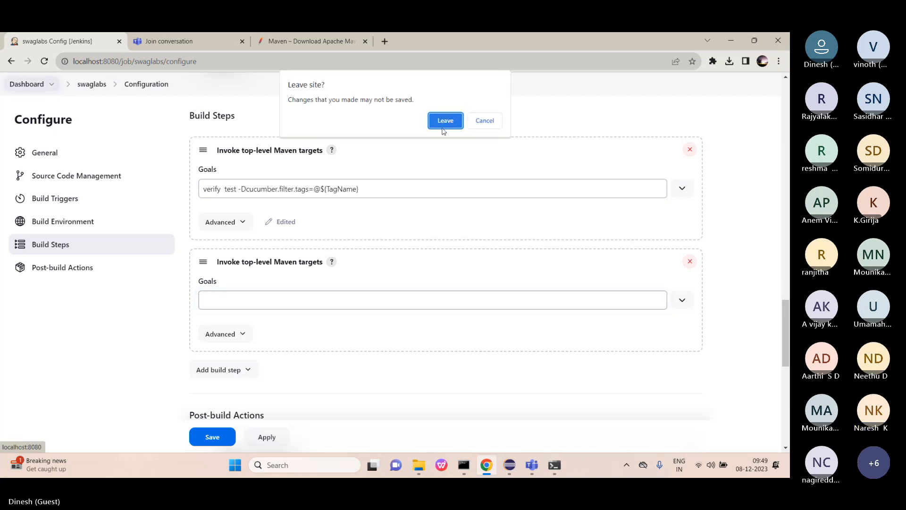
# Discard the unsaved job changes and scroll Manage Jenkins > Tools down to Maven installations.
pyautogui.click(441, 124)
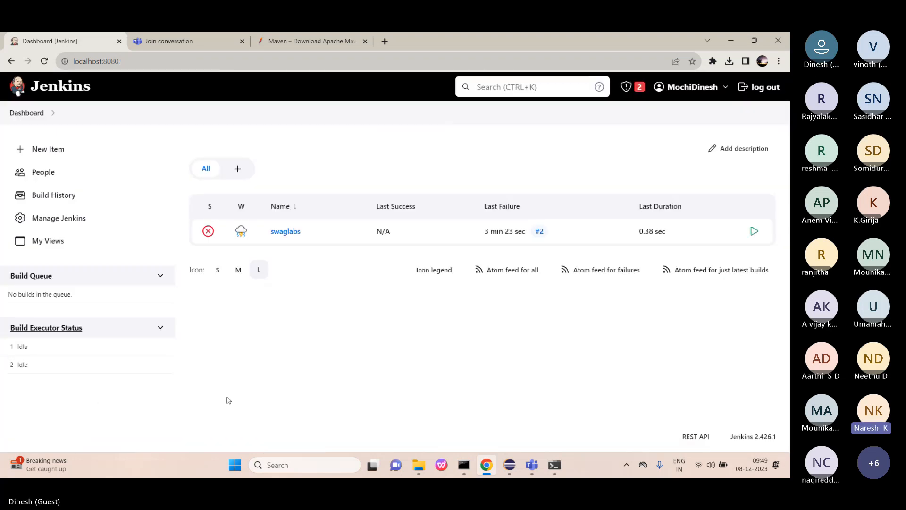
pyautogui.click(86, 223)
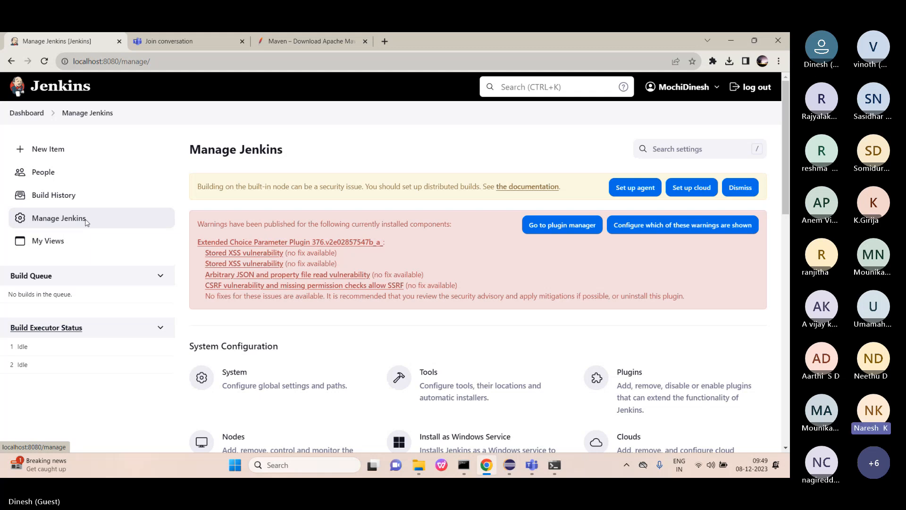
pyautogui.click(484, 382)
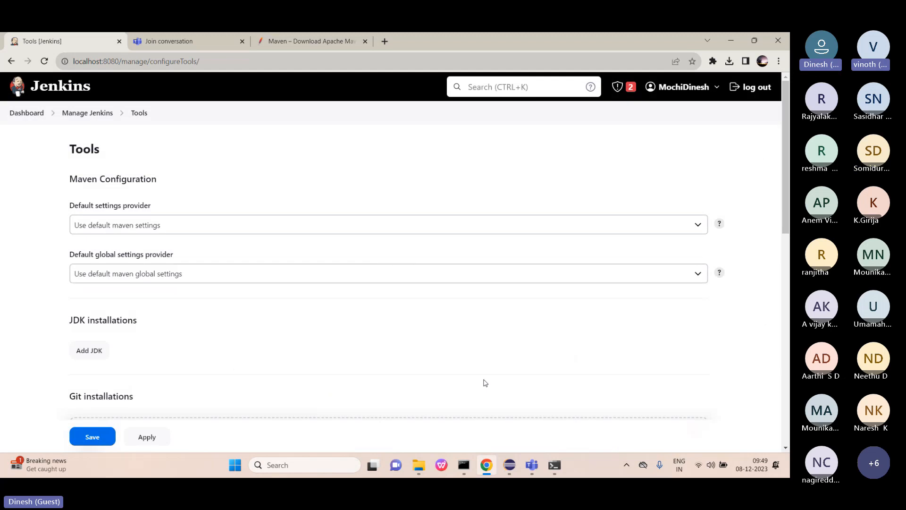
pyautogui.scroll(-1, 485, 383)
pyautogui.scroll(-5, 486, 383)
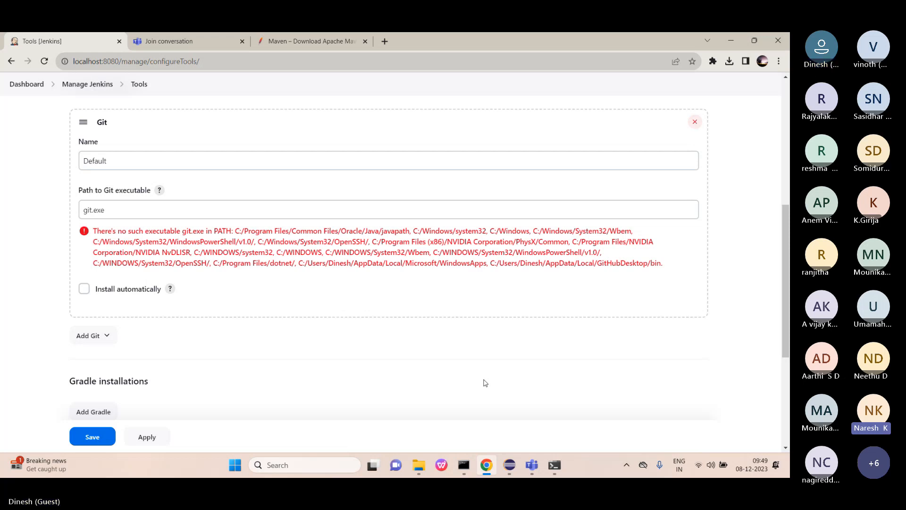
pyautogui.scroll(-3, 486, 383)
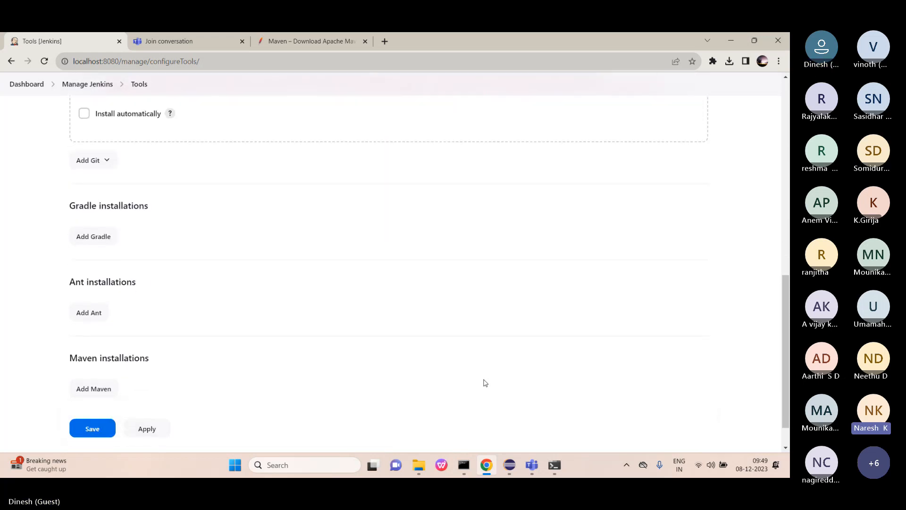
pyautogui.scroll(-1, 484, 381)
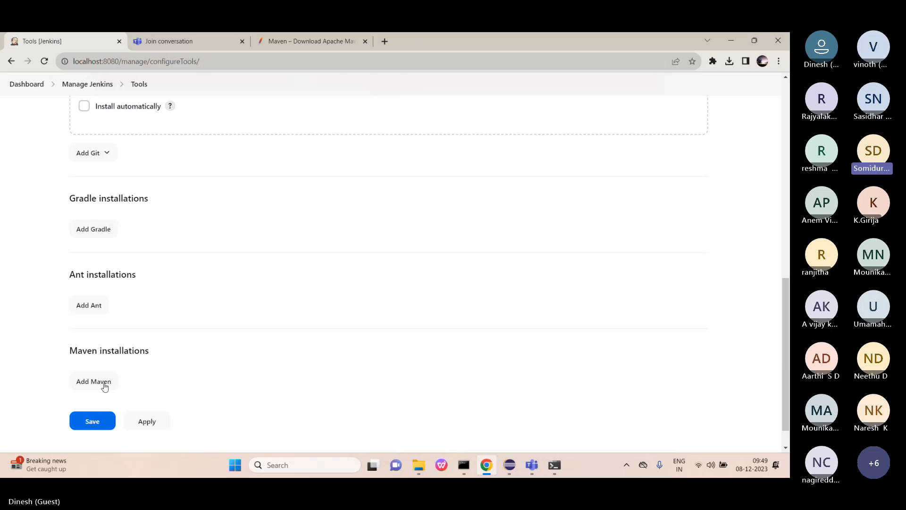
# Add Maven installation MAVEN_HOME, auto-installed from Apache at version 3.9.6, and apply it.
pyautogui.click(105, 385)
pyautogui.scroll(-2, 204, 313)
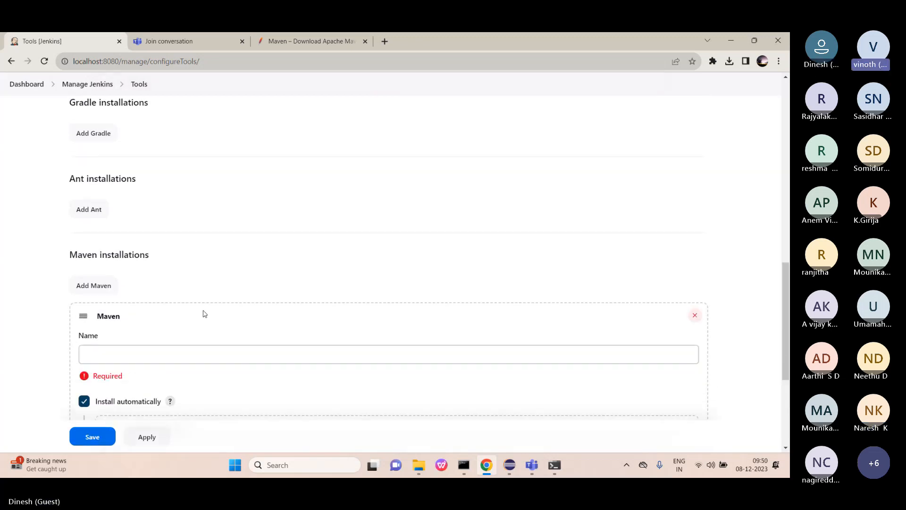
pyautogui.scroll(-4, 204, 314)
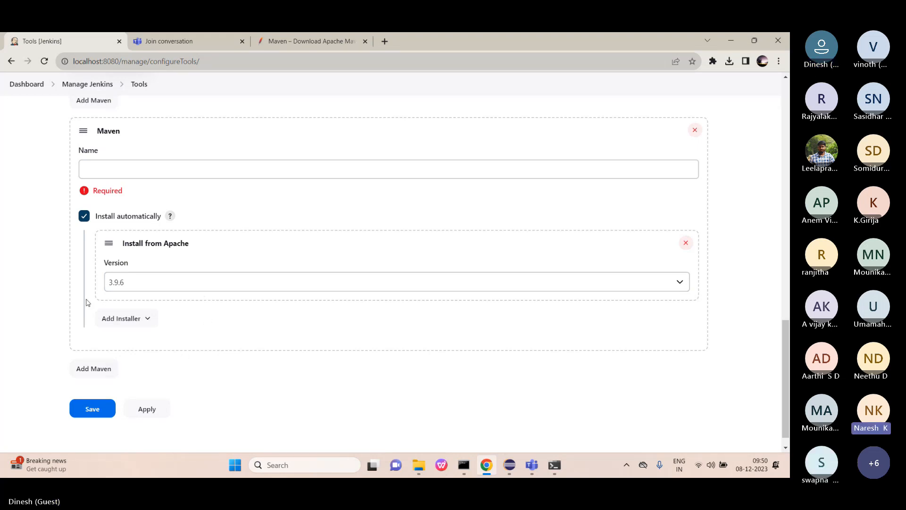
pyautogui.click(112, 171)
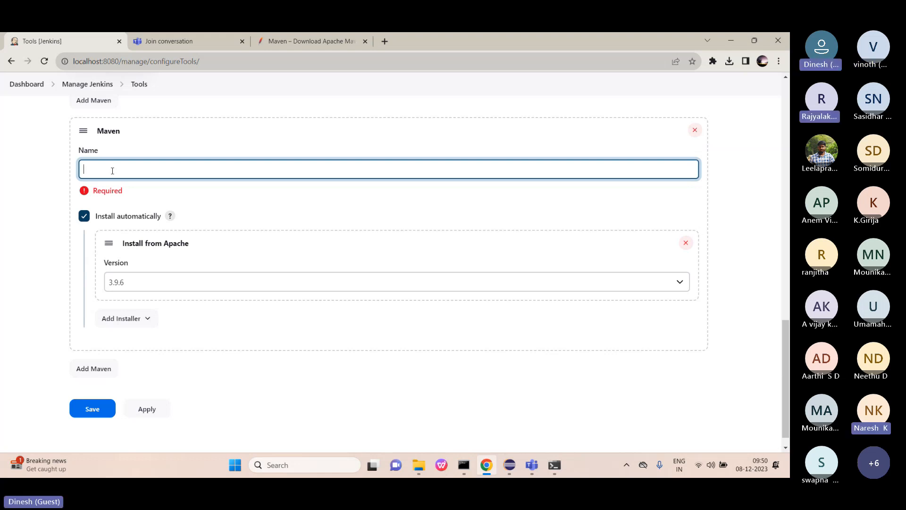
pyautogui.press('capslock')
pyautogui.write('M')
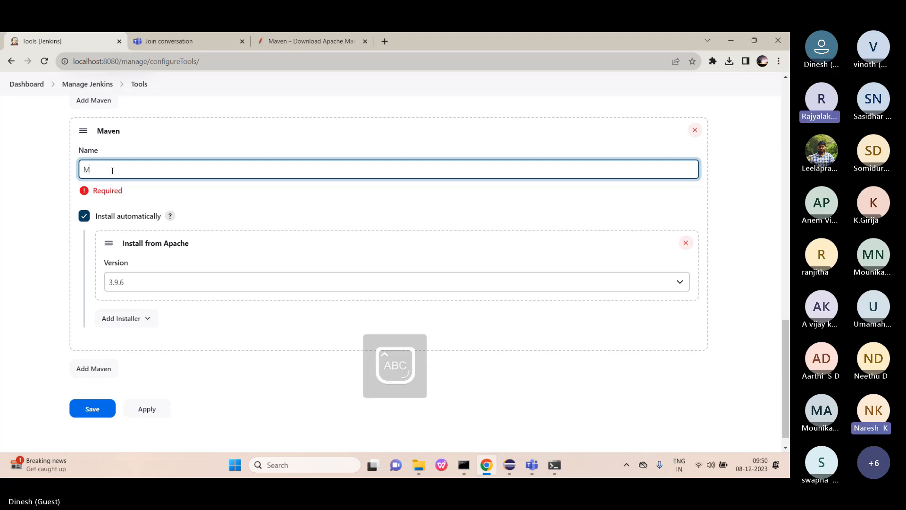
pyautogui.write('AVE')
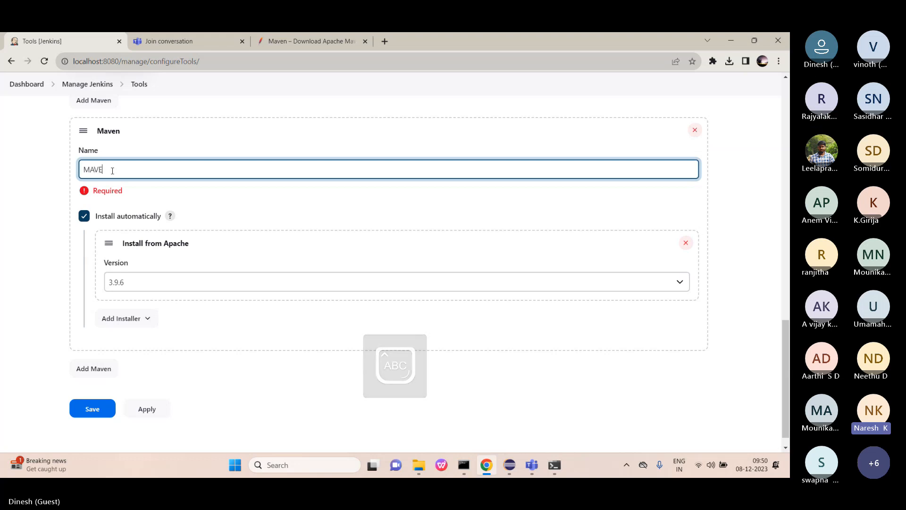
pyautogui.write('N')
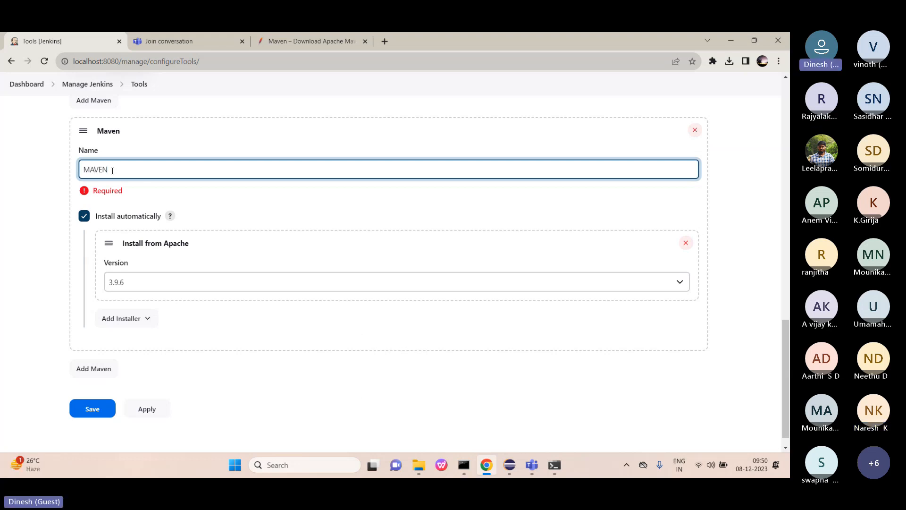
pyautogui.write(' HOME')
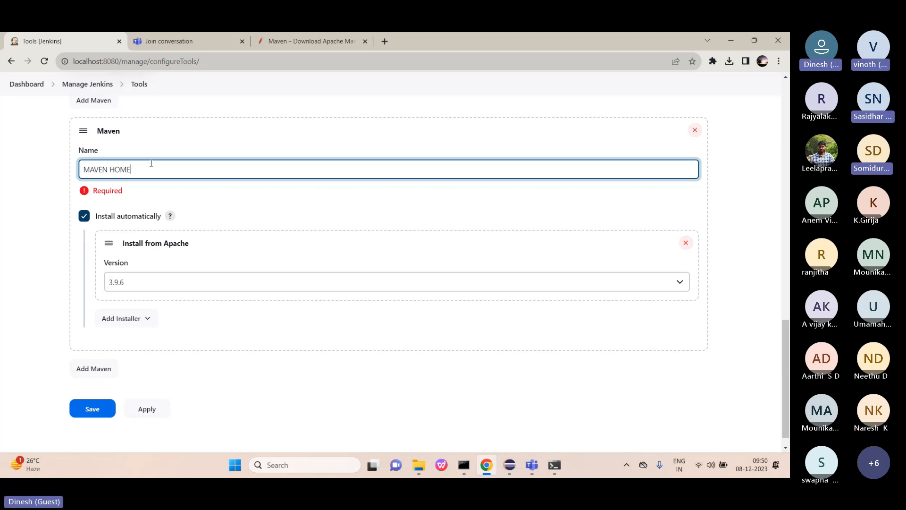
pyautogui.click(111, 171)
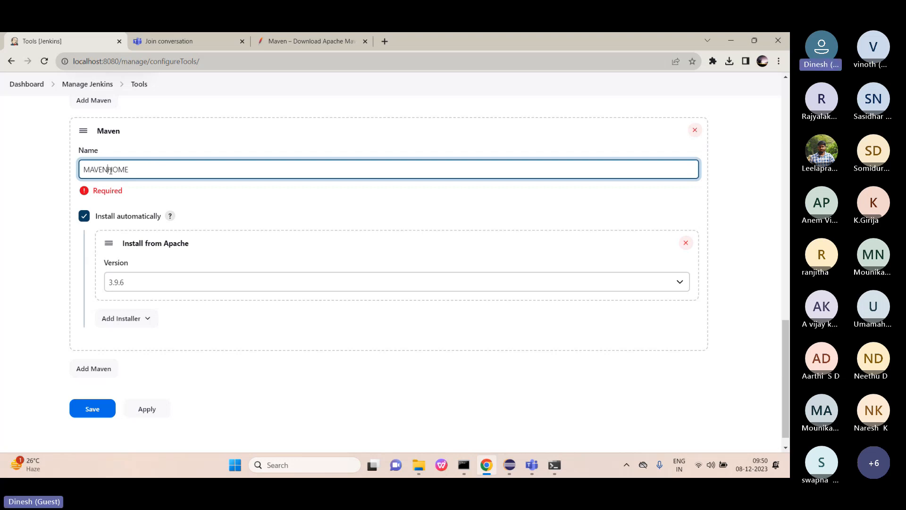
pyautogui.press('BackSpace')
pyautogui.write('_')
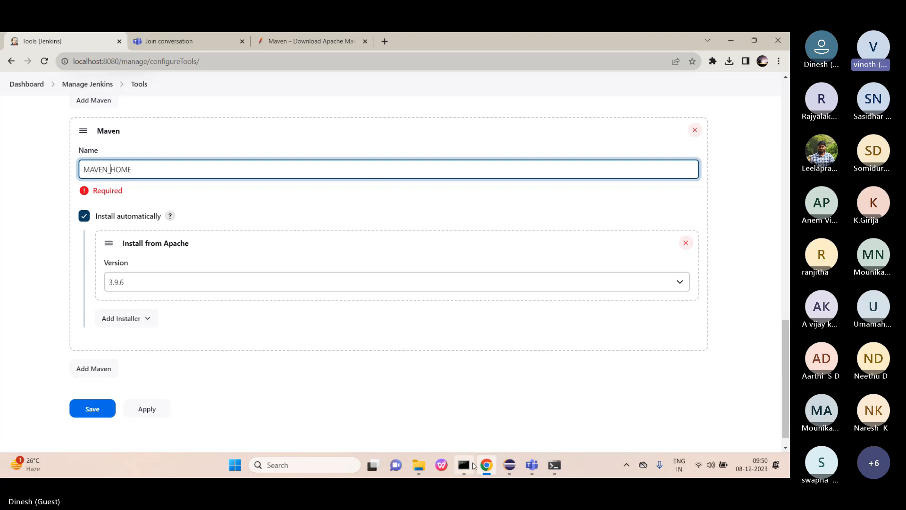
pyautogui.moveTo(464, 458)
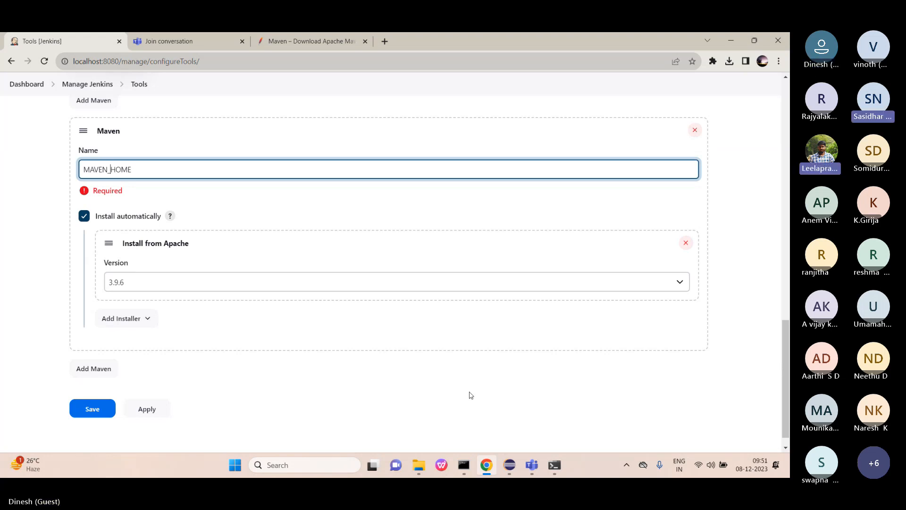
pyautogui.click(155, 409)
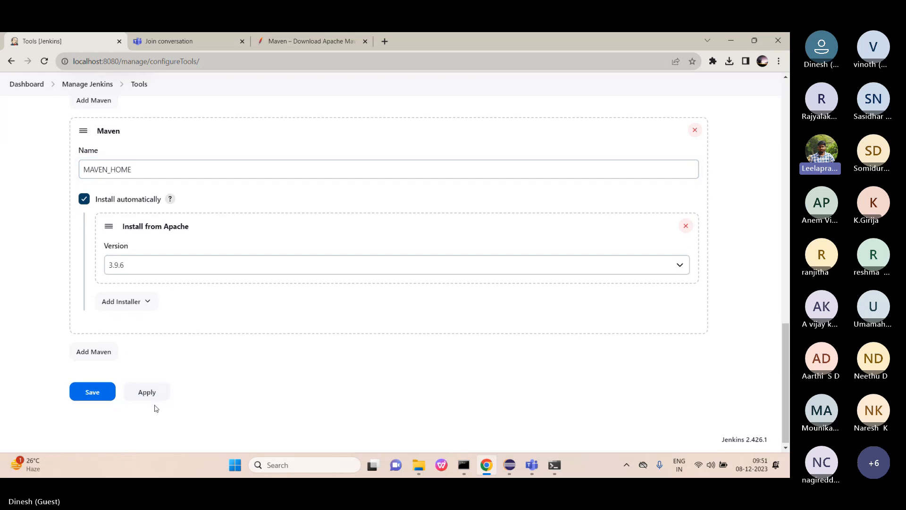
pyautogui.click(145, 396)
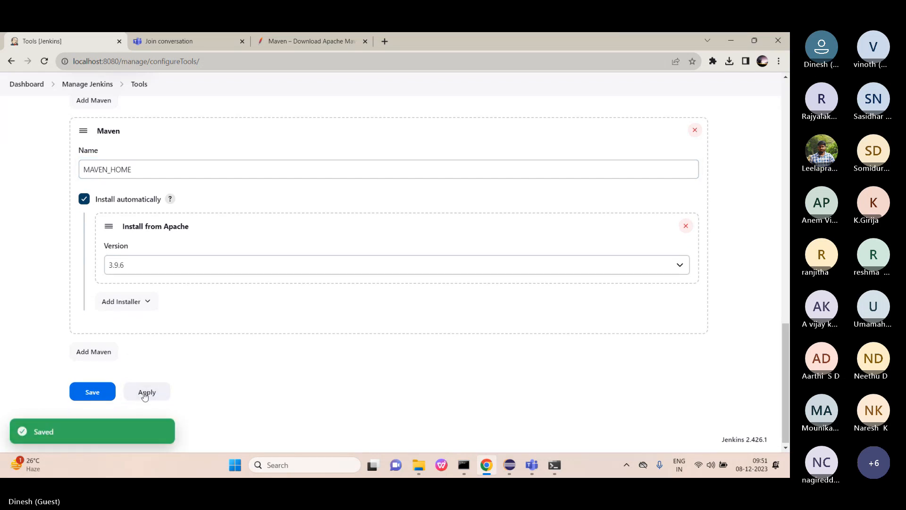
# Save the Tools configuration and open the swaglabs Build with Parameters form.
pyautogui.click(92, 392)
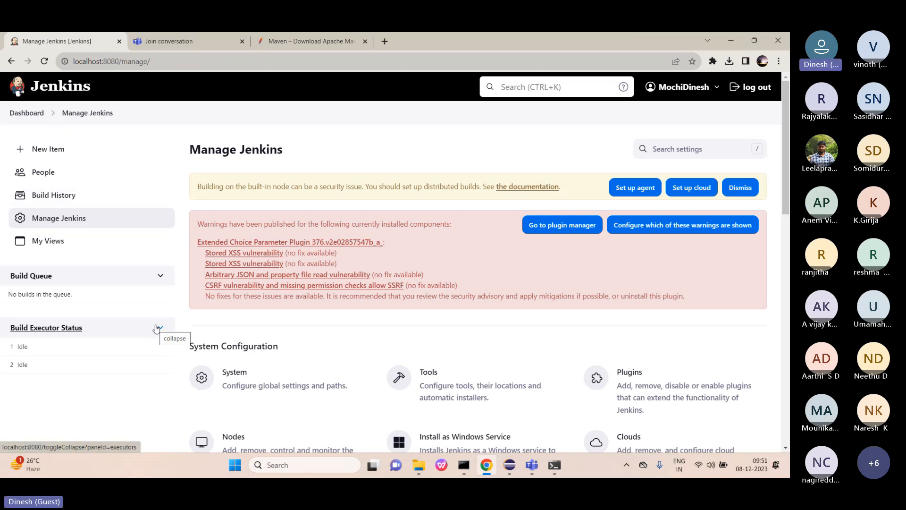
pyautogui.click(21, 117)
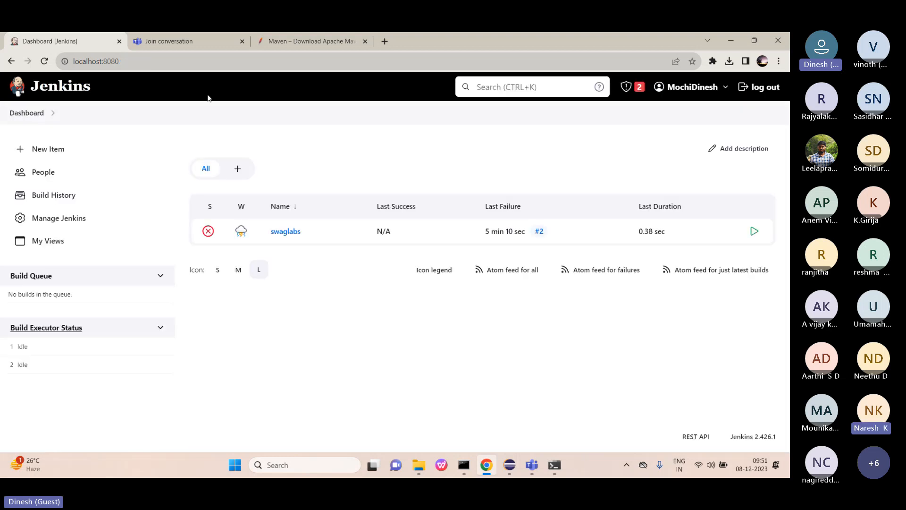
pyautogui.click(282, 232)
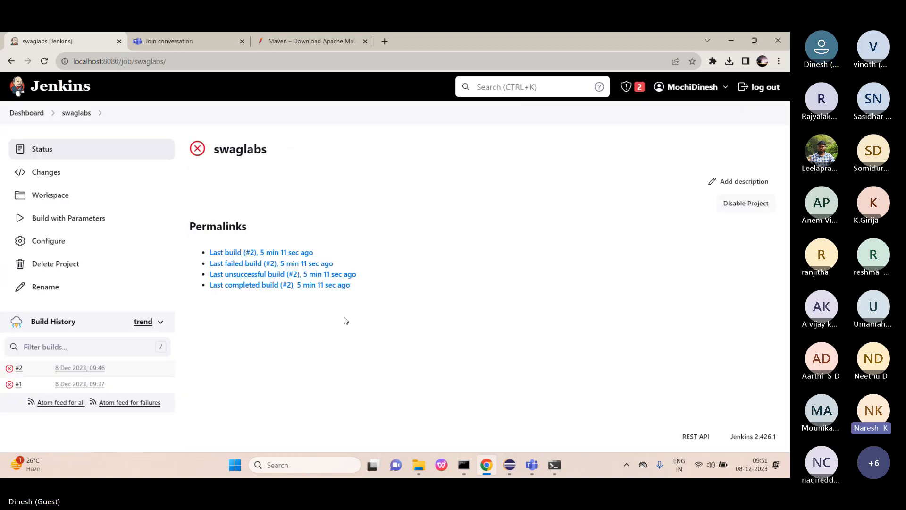
pyautogui.click(94, 223)
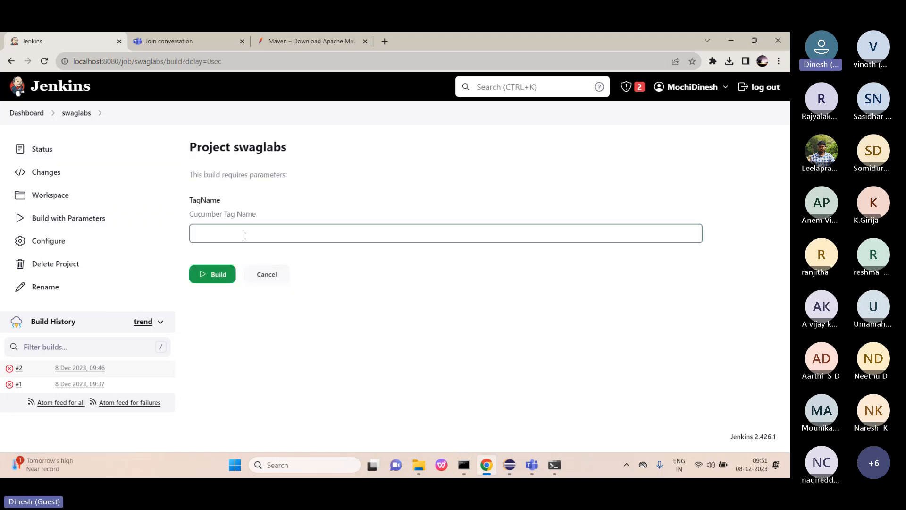
# Enter smoke as the TagName and start swaglabs build #3.
pyautogui.click(243, 235)
pyautogui.write('SMOKE')
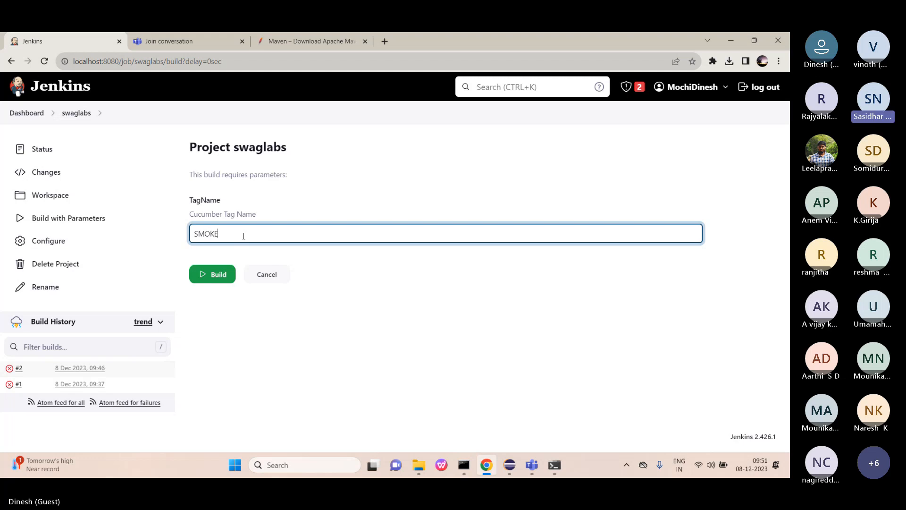
pyautogui.press('capslock')
pyautogui.press('BackSpace')
pyautogui.press('BackSpace')
pyautogui.press('BackSpace')
pyautogui.press('BackSpace')
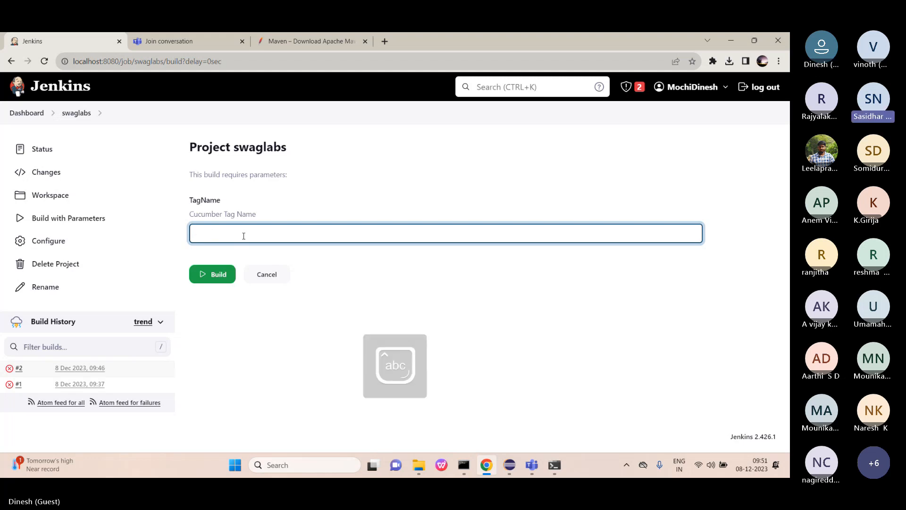
pyautogui.write('moke')
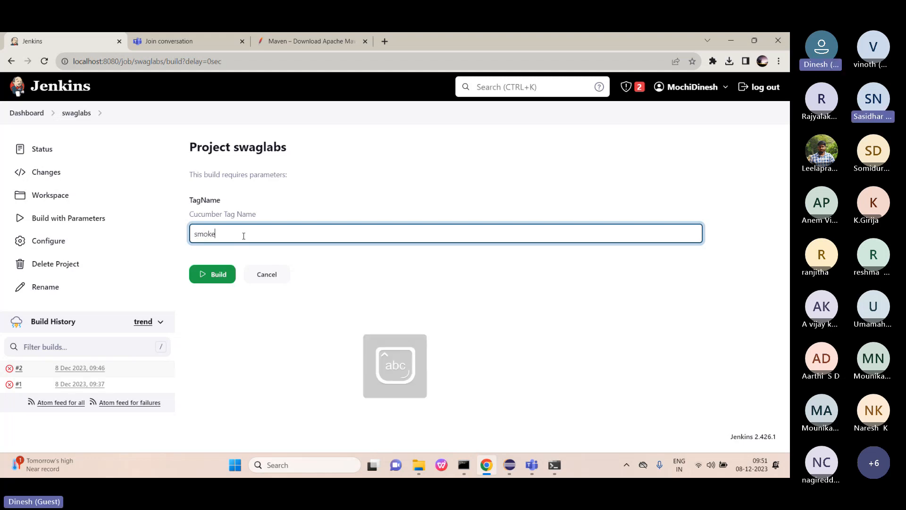
pyautogui.click(206, 276)
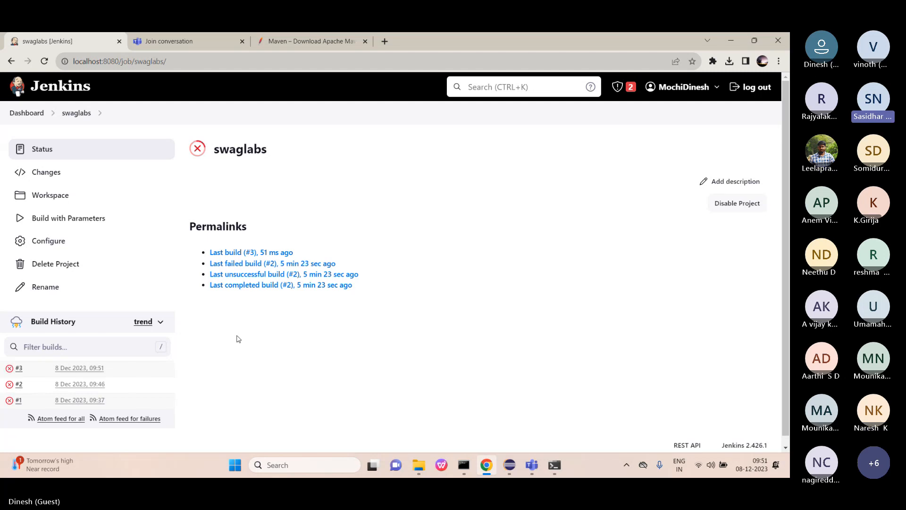
# Read build #3's console output showing 'mvn' not recognized, then return to the Dashboard.
pyautogui.click(19, 369)
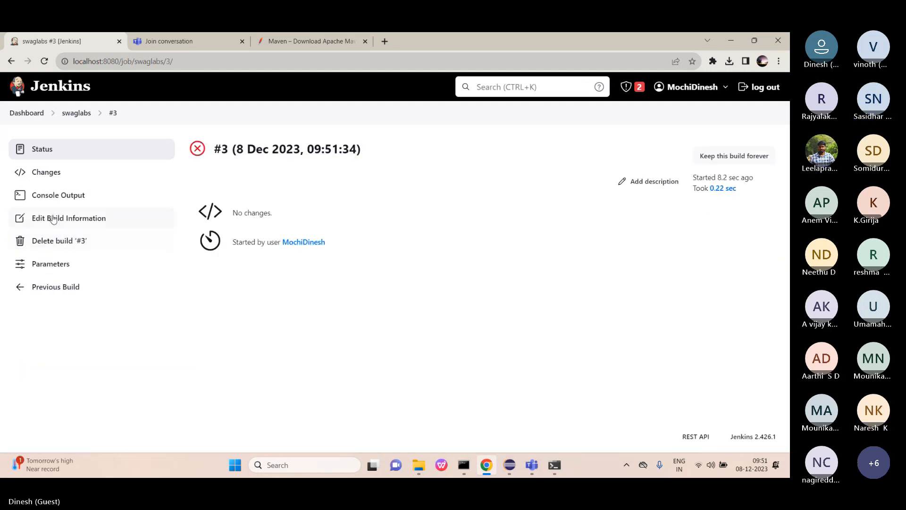
pyautogui.click(56, 196)
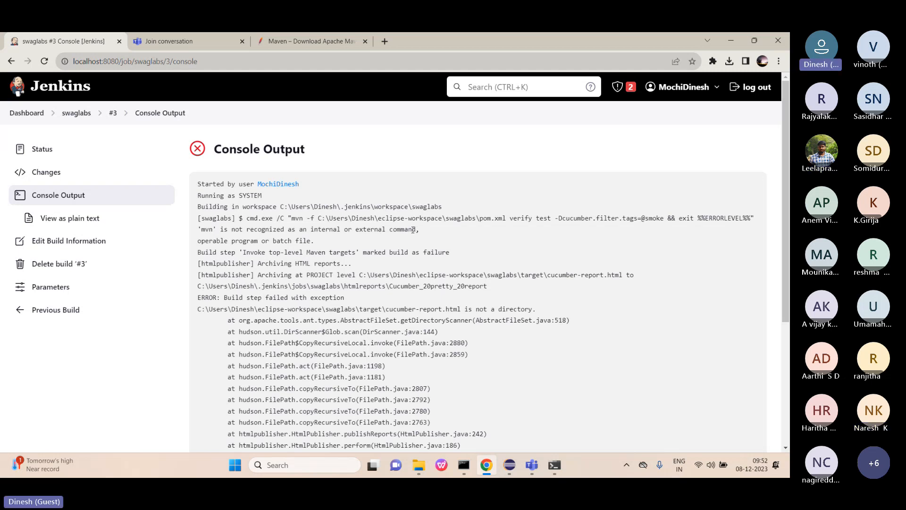
pyautogui.scroll(-1, 413, 230)
pyautogui.scroll(1, 413, 230)
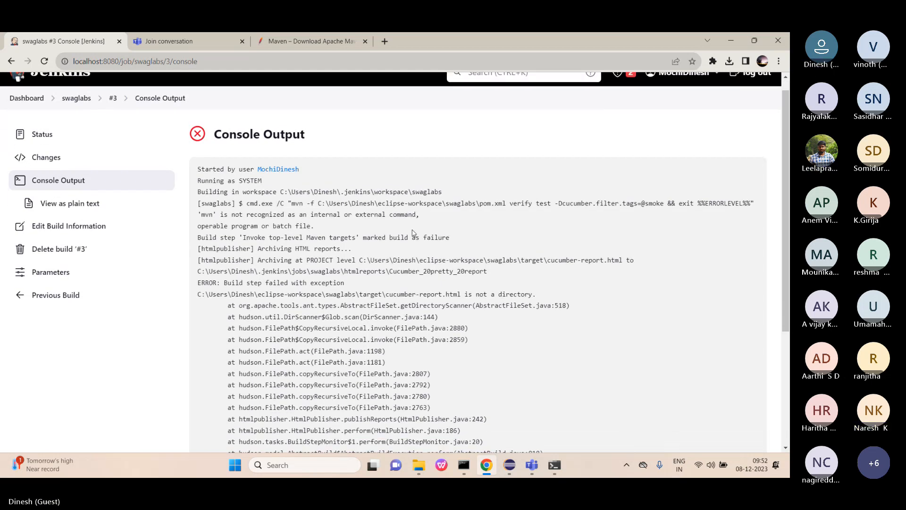
pyautogui.scroll(-1, 413, 231)
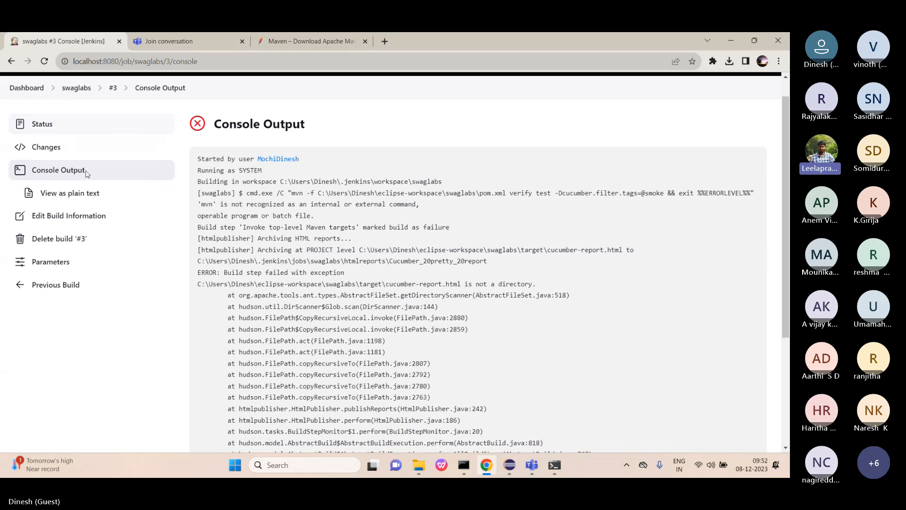
pyautogui.click(26, 88)
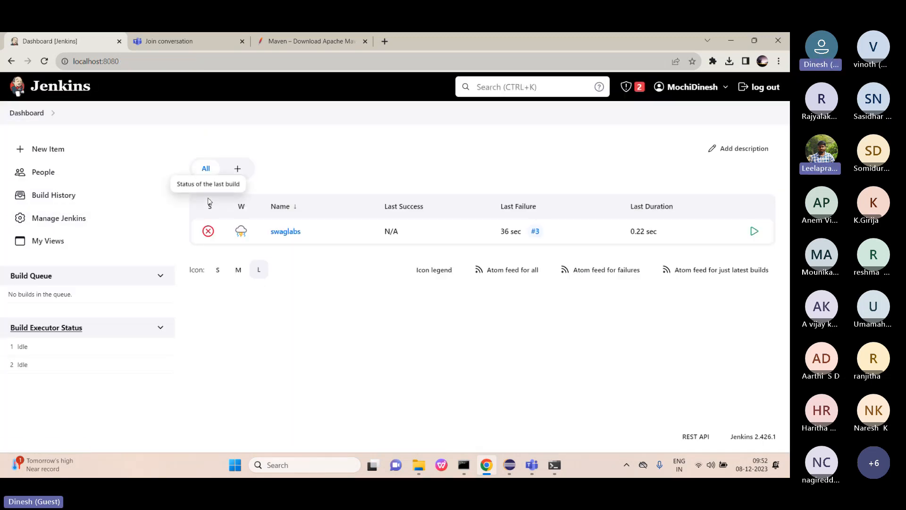
# Open the swaglabs job configuration and jump to its Maven targets build step.
pyautogui.click(285, 231)
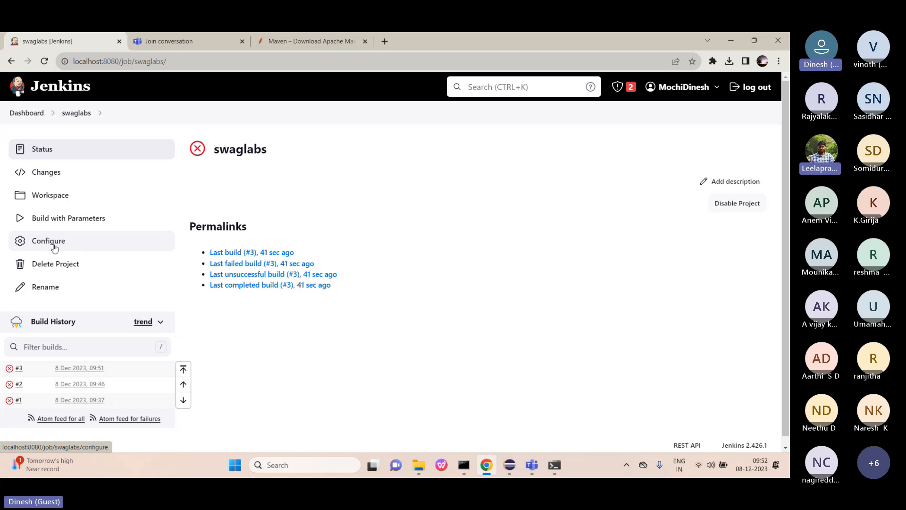
pyautogui.click(57, 242)
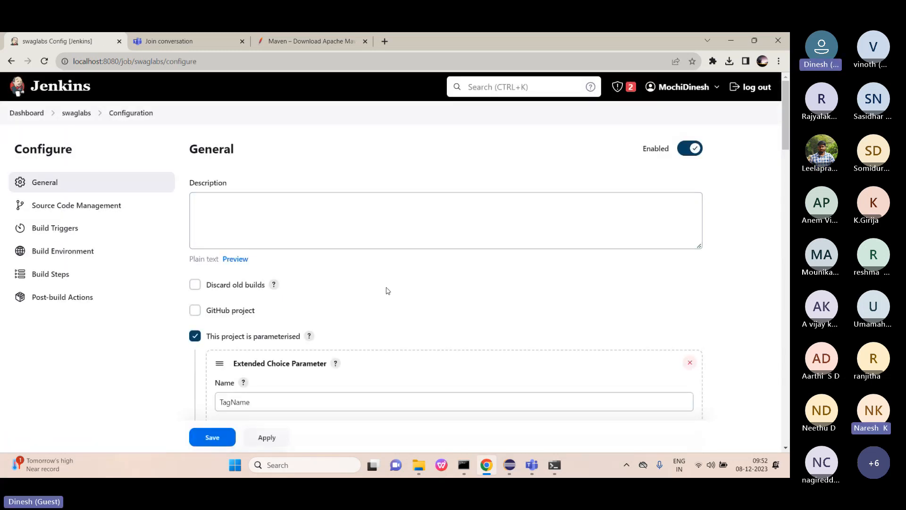
pyautogui.scroll(-3, 387, 290)
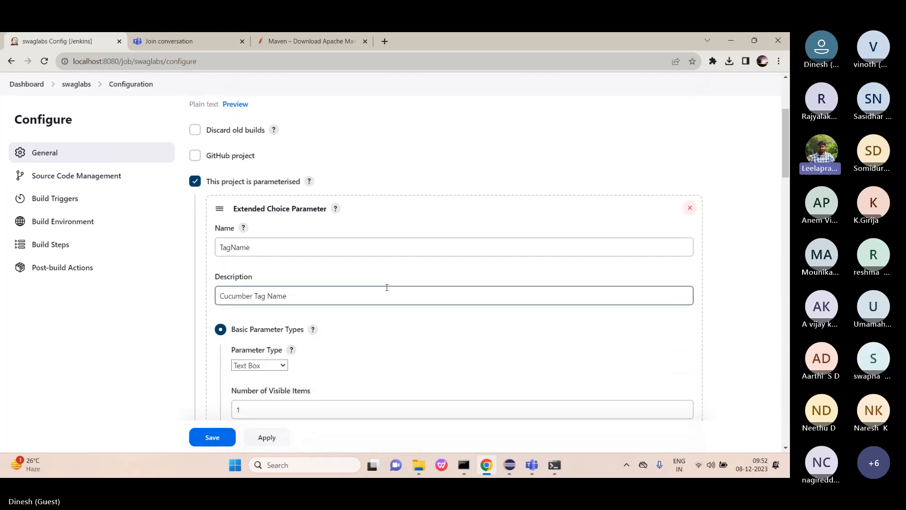
pyautogui.scroll(-1, 387, 289)
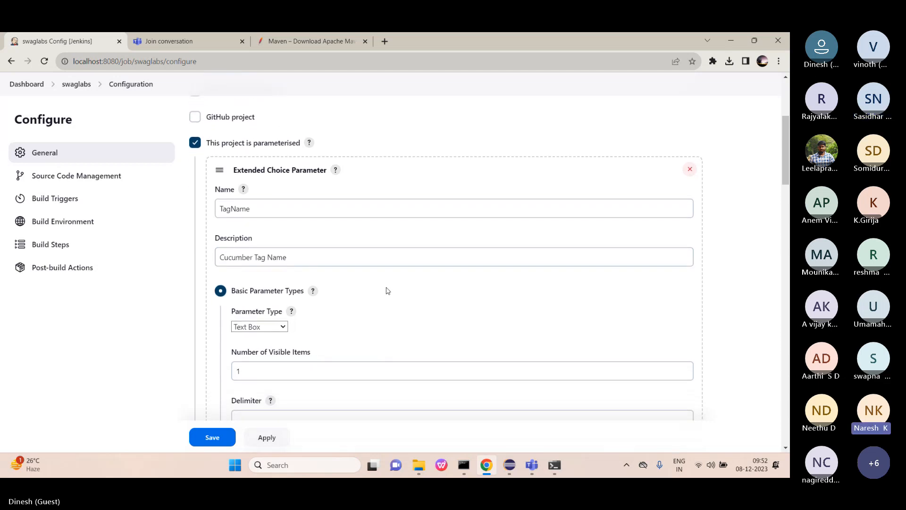
pyautogui.scroll(-2, 387, 290)
pyautogui.scroll(-12, 387, 290)
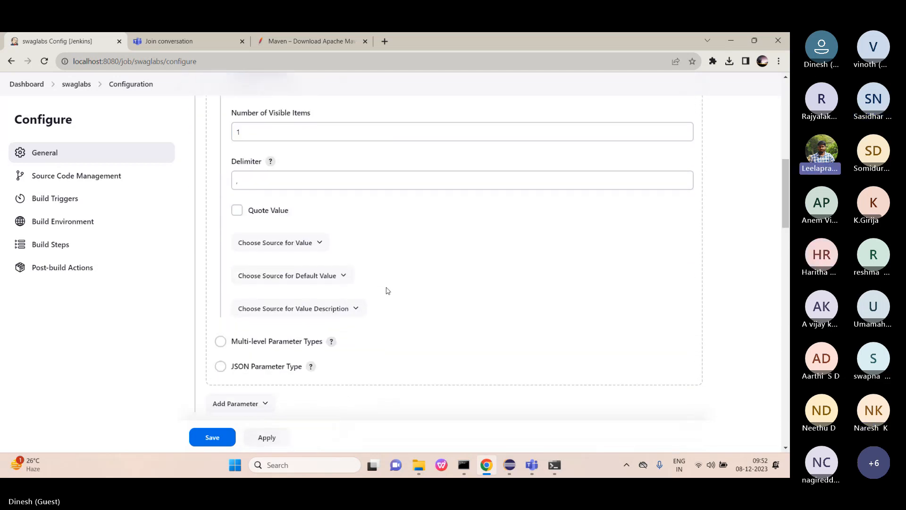
pyautogui.click(66, 251)
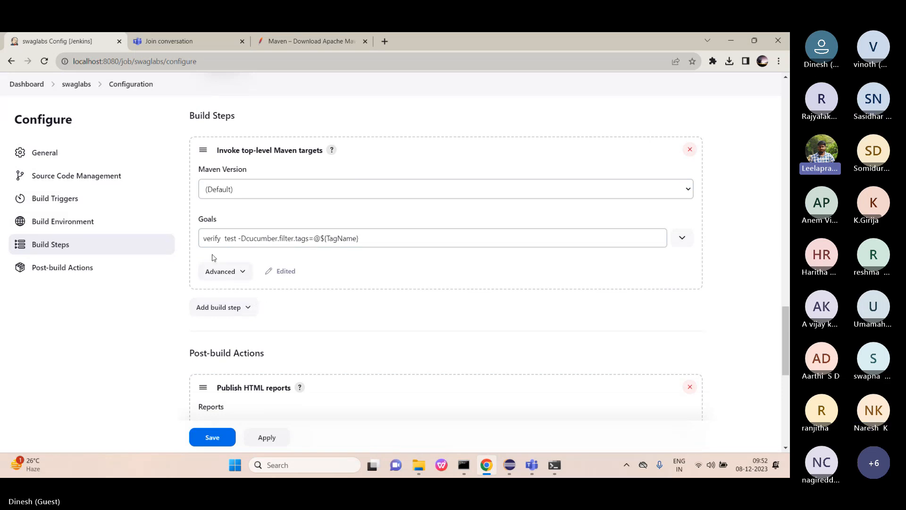
# Set the Maven Version to MAVEN_HOME, expand the Goals editor, and reveal the Advanced POM settings.
pyautogui.click(250, 190)
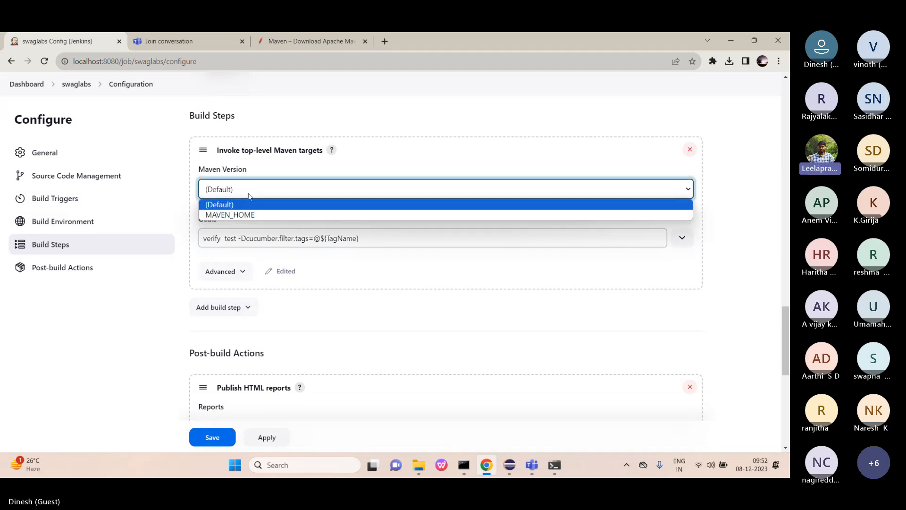
pyautogui.click(250, 215)
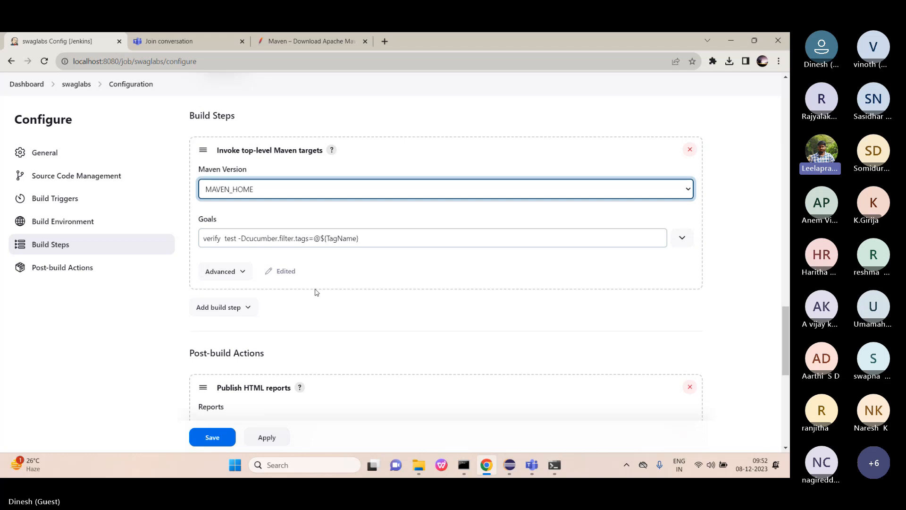
pyautogui.scroll(-1, 316, 292)
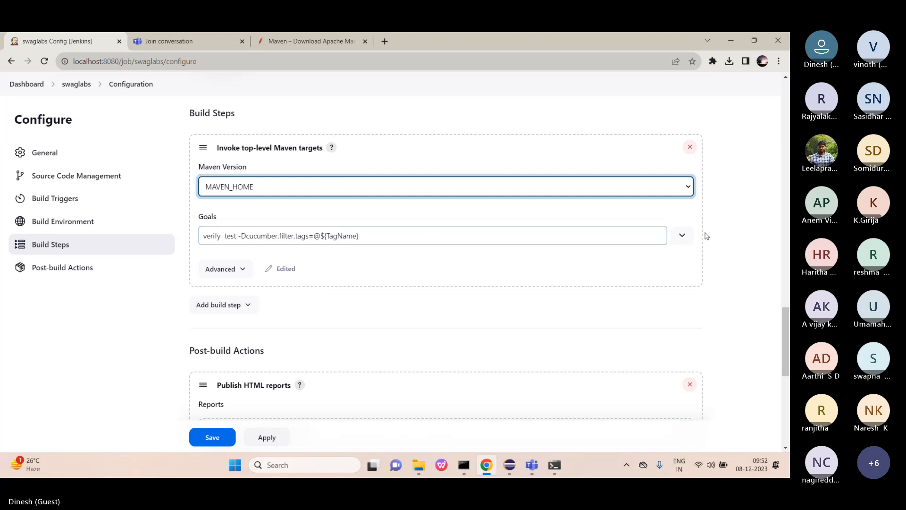
pyautogui.click(682, 235)
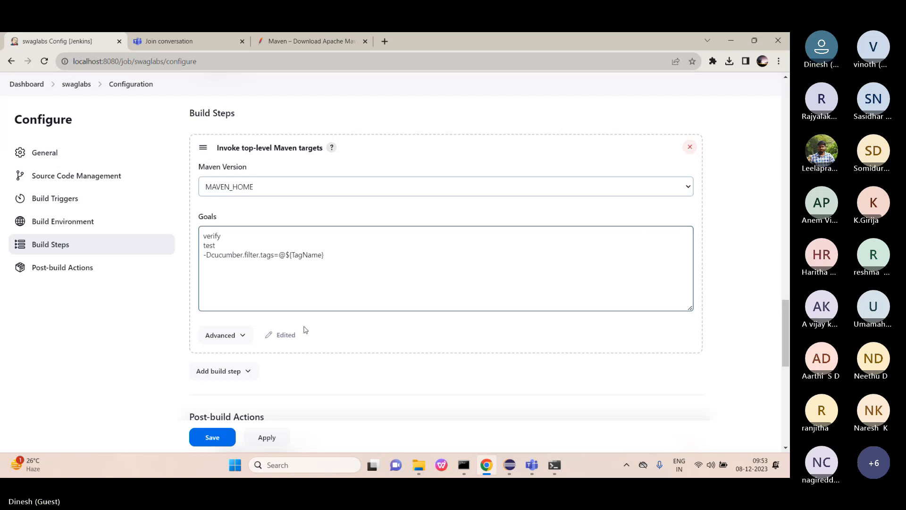
pyautogui.click(240, 344)
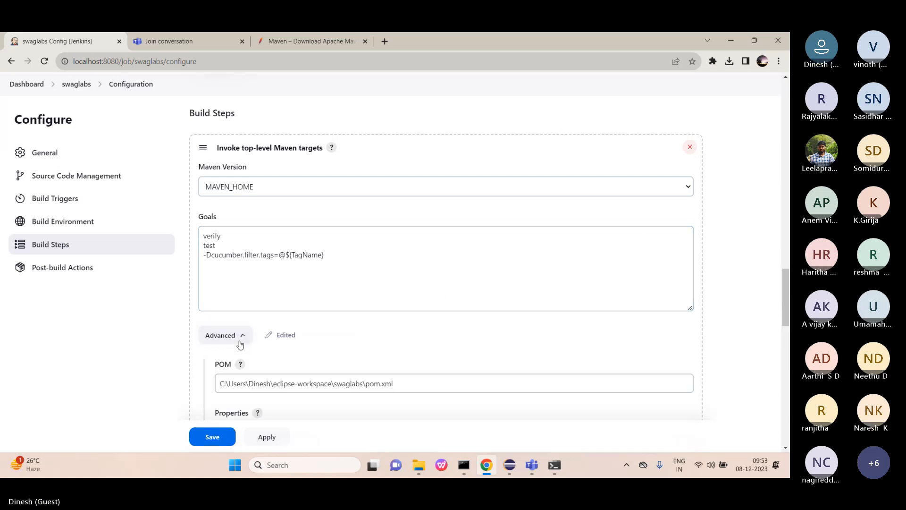
pyautogui.scroll(-2, 375, 237)
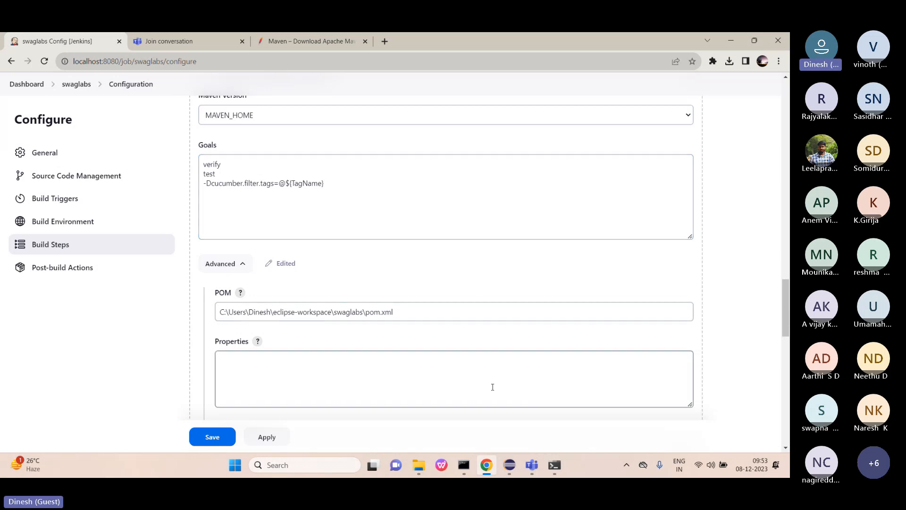
pyautogui.click(510, 474)
pyautogui.click(42, 312)
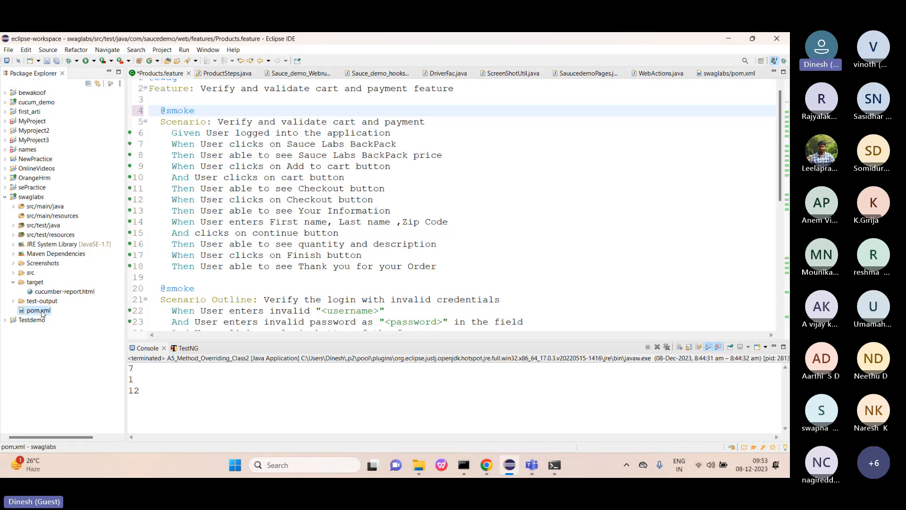
pyautogui.rightClick(42, 312)
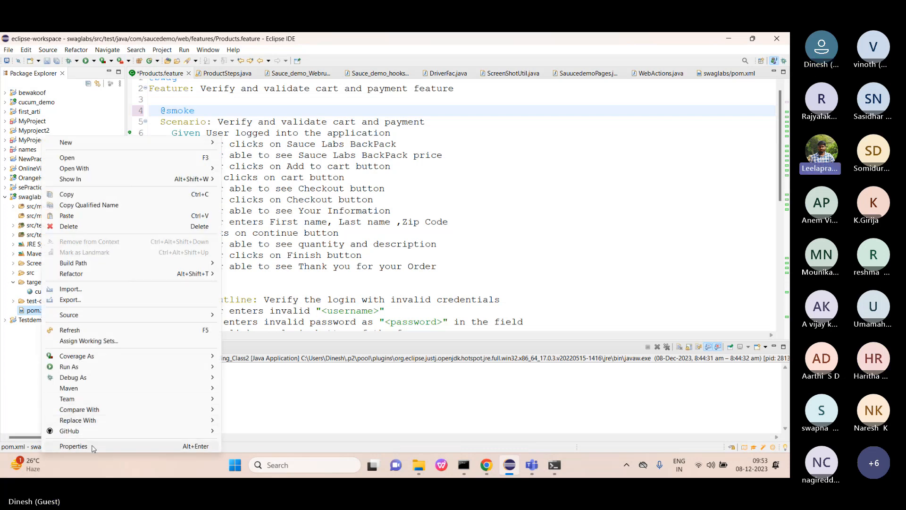
pyautogui.click(74, 447)
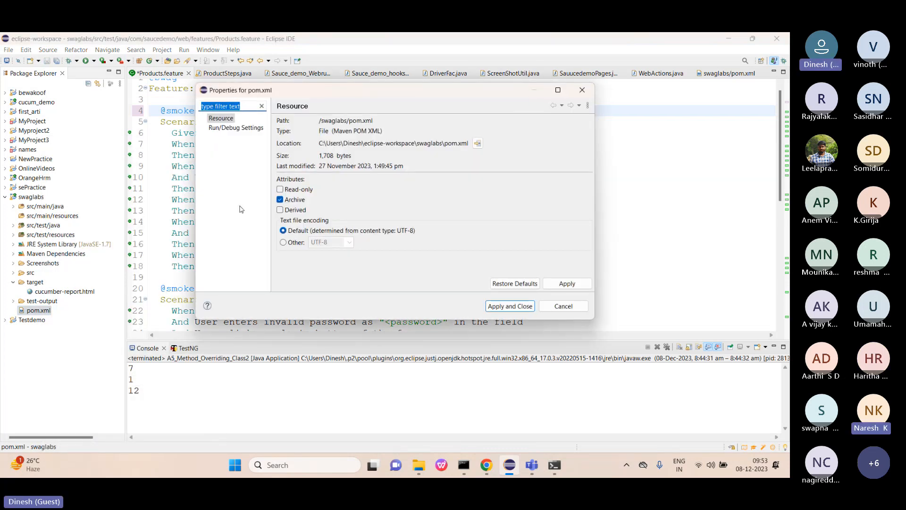
pyautogui.click(320, 143)
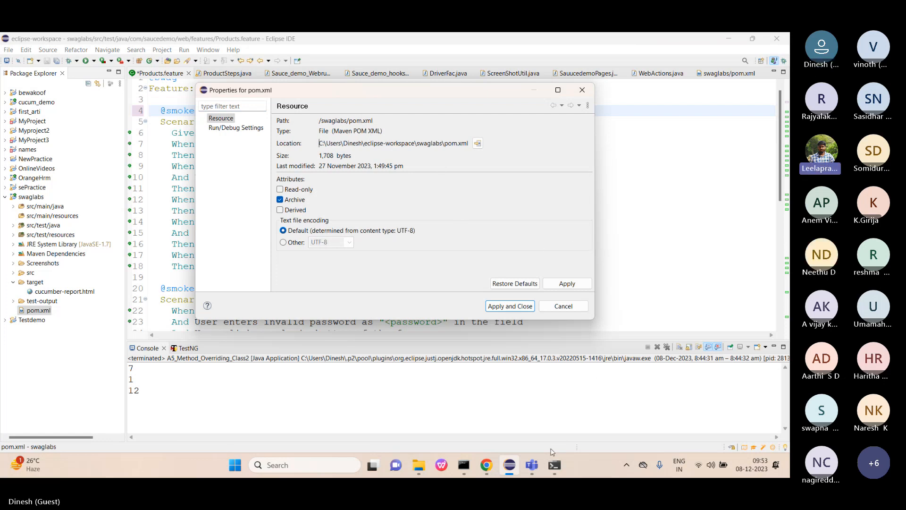
# Apply and save the current swaglabs job configuration.
pyautogui.click(487, 468)
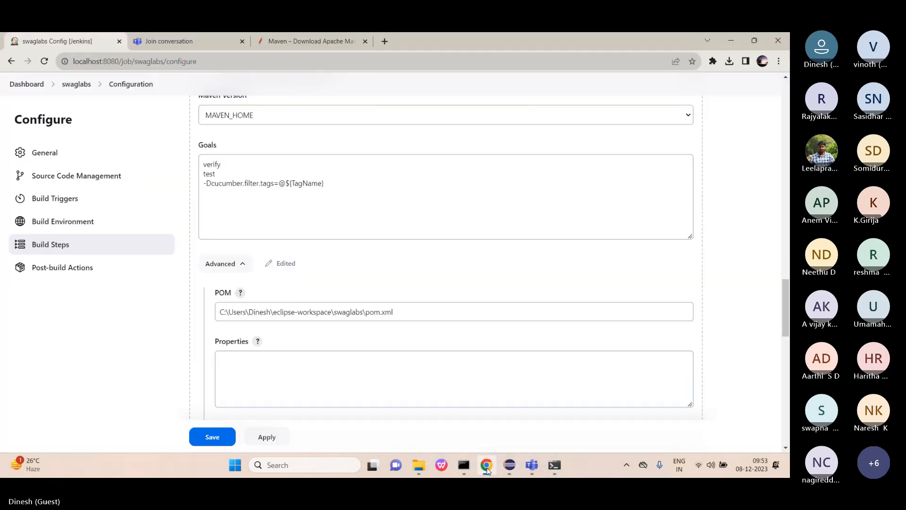
pyautogui.click(267, 439)
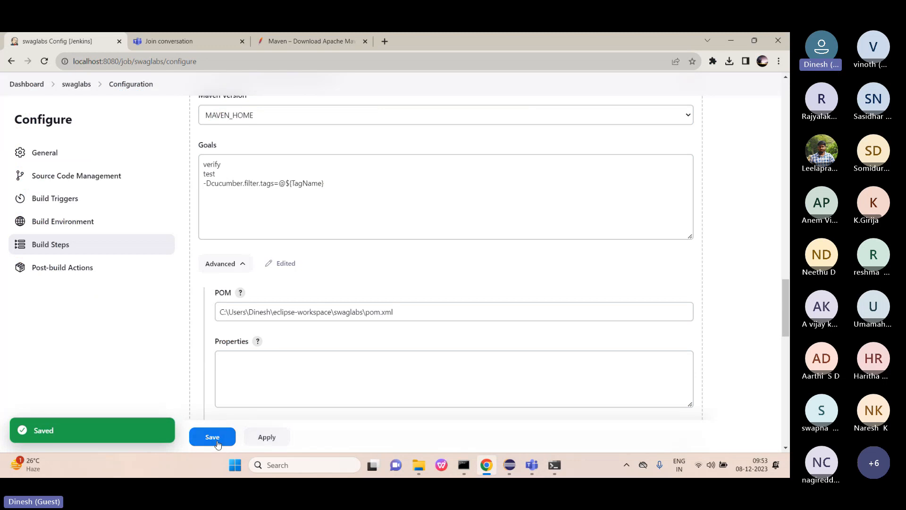
pyautogui.click(217, 441)
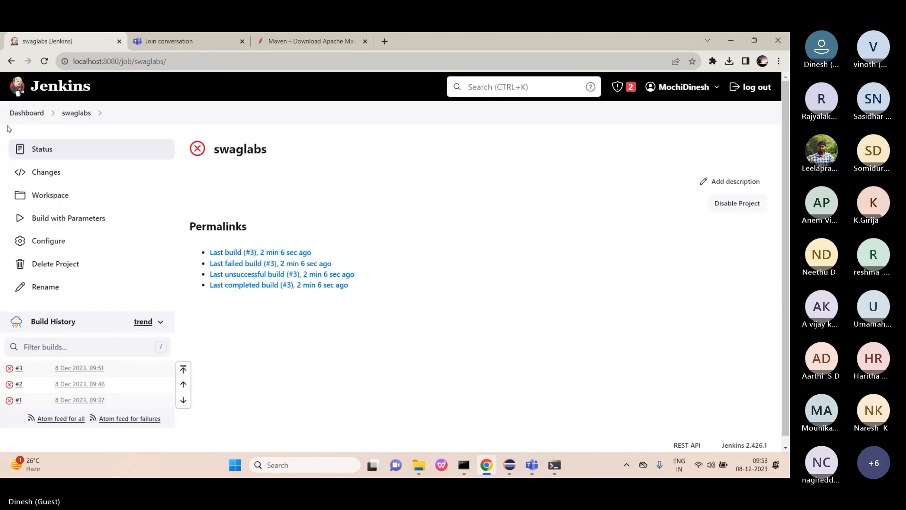
# Reopen the swaglabs job configuration at its Build Steps section.
pyautogui.click(53, 248)
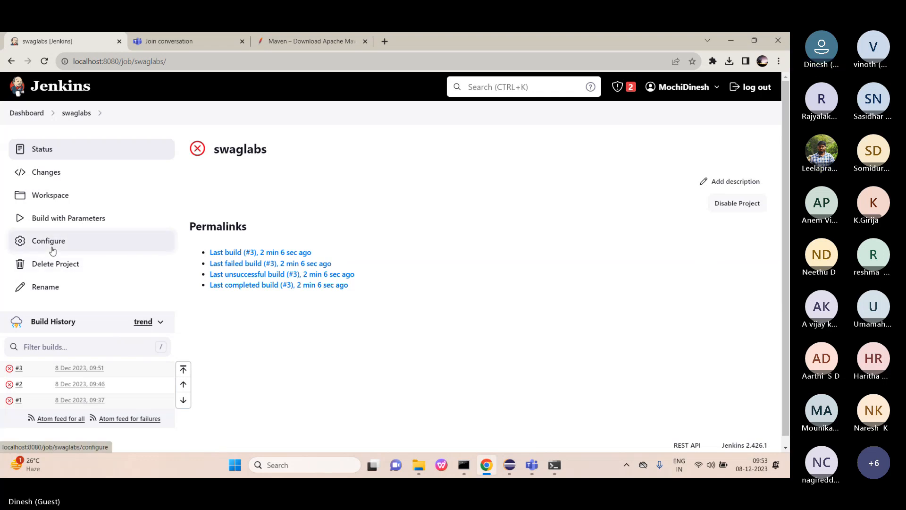
pyautogui.scroll(-4, 259, 333)
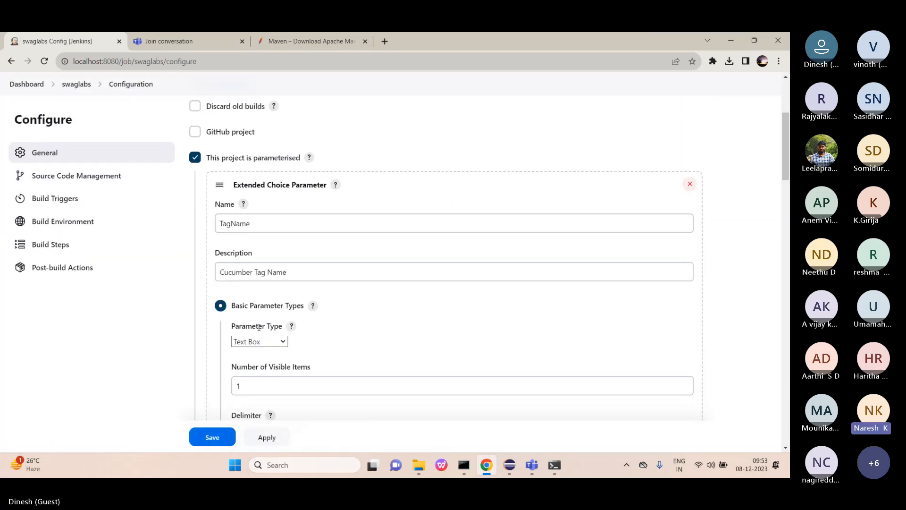
pyautogui.scroll(-2, 259, 327)
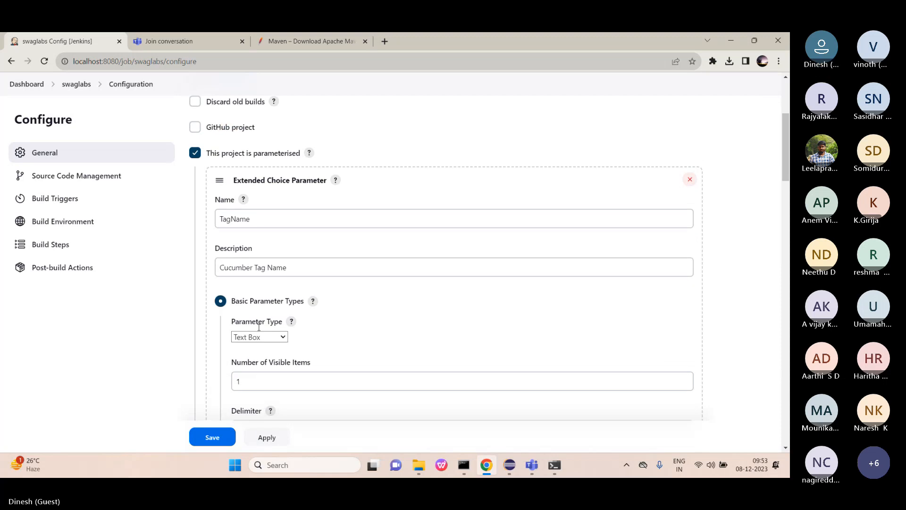
pyautogui.click(259, 330)
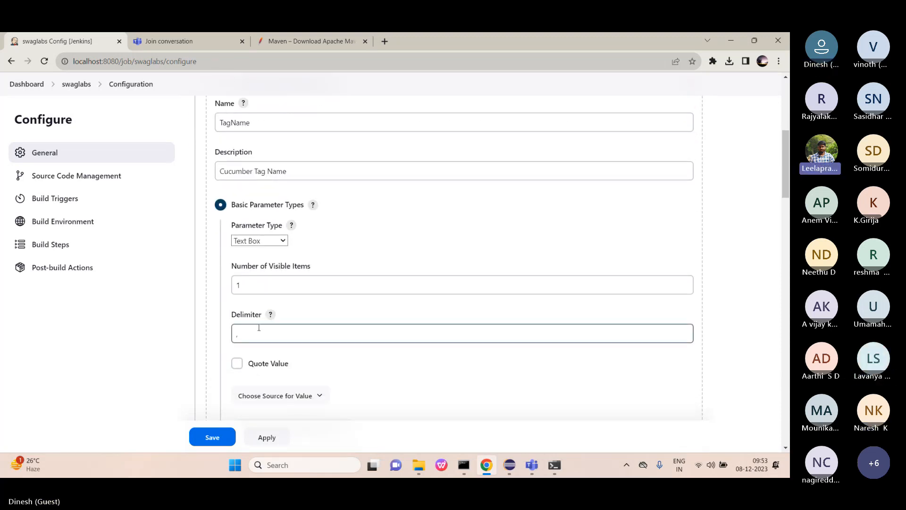
pyautogui.scroll(-10, 258, 328)
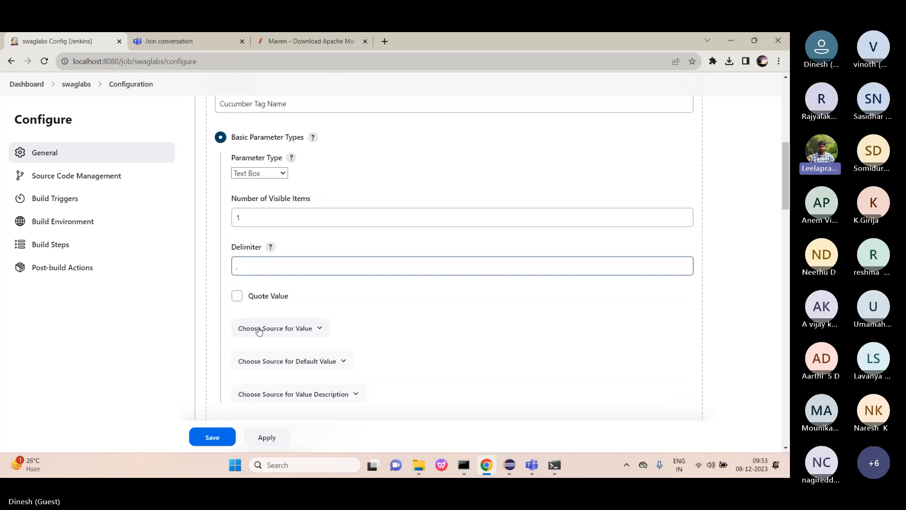
pyautogui.click(76, 251)
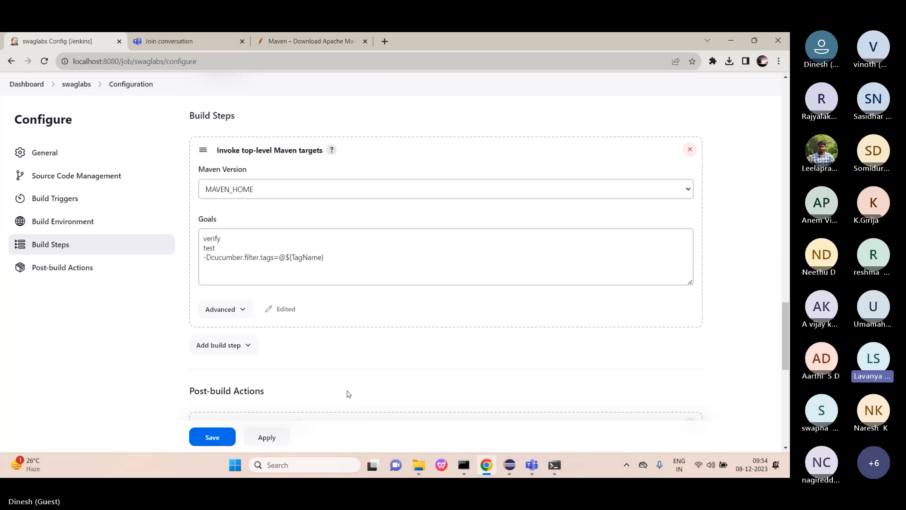
# Reorder the Maven goals to test, then verify -Dcucumber.filter.tags=@$(TagName), and save.
pyautogui.click(225, 246)
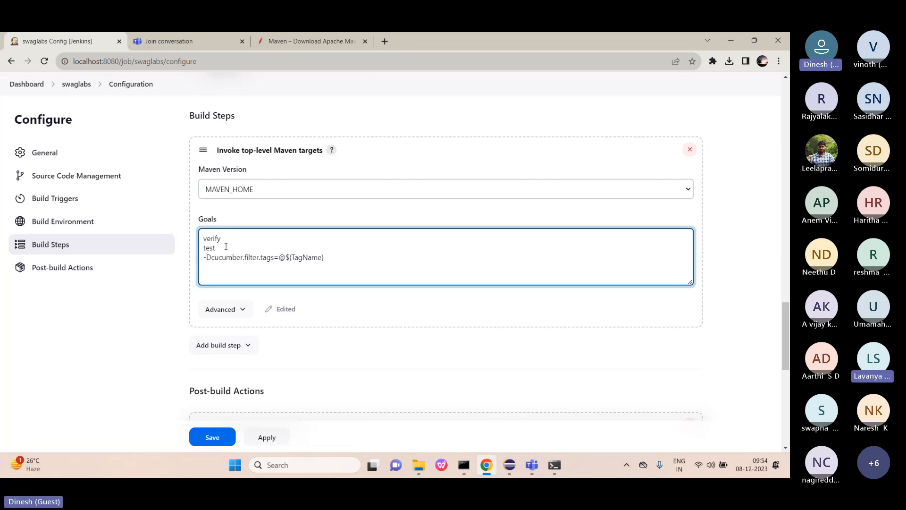
pyautogui.press('BackSpace')
pyautogui.press('BackSpace')
pyautogui.press('BackSpace')
pyautogui.press('BackSpace')
pyautogui.press('BackSpace')
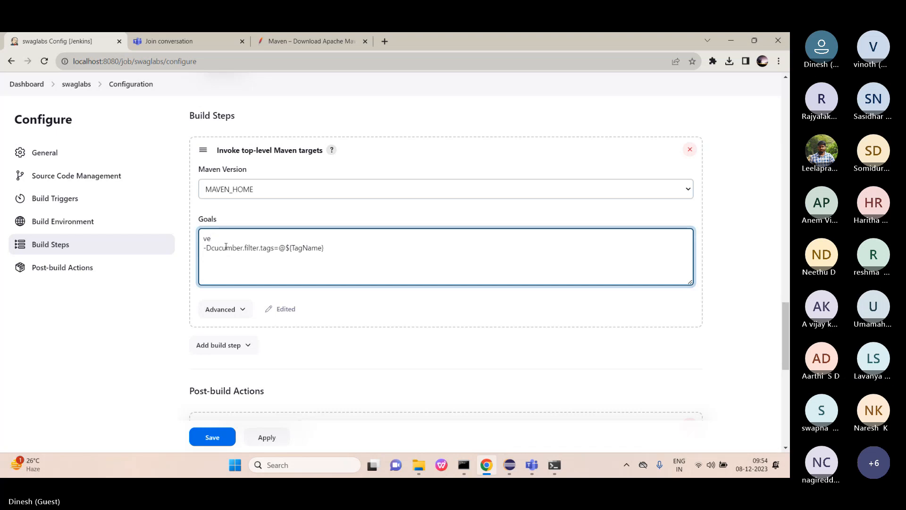
pyautogui.write('est')
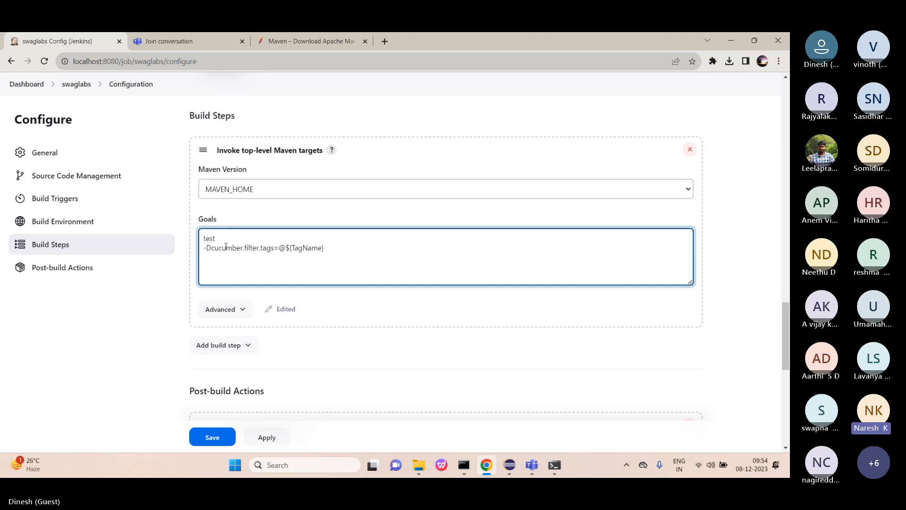
pyautogui.press('Return')
pyautogui.write('verify')
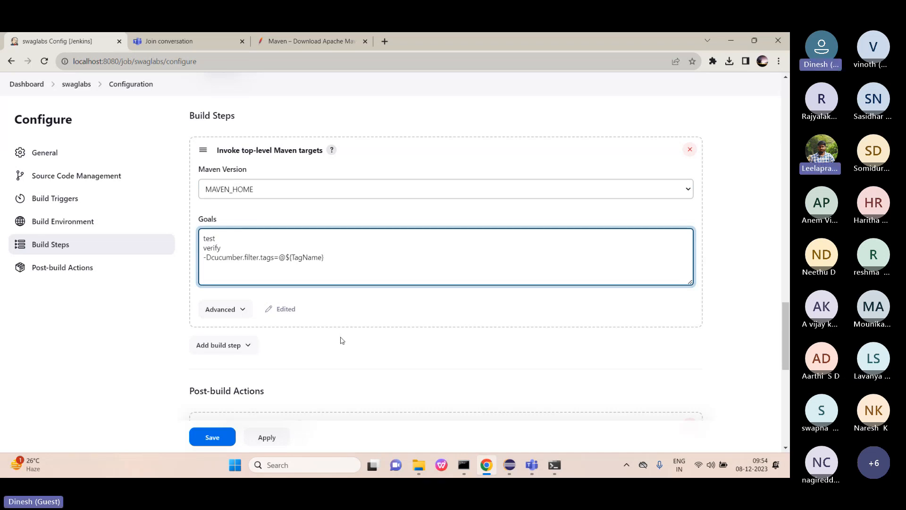
pyautogui.scroll(-2, 342, 339)
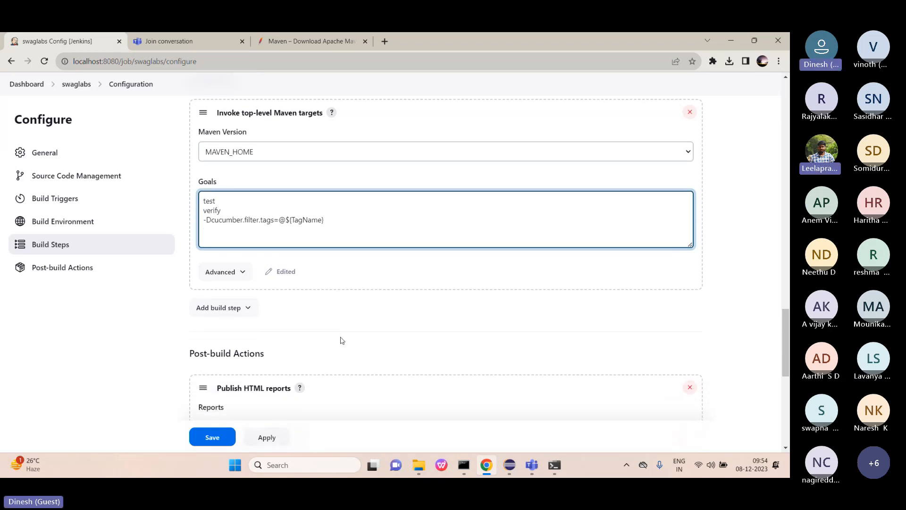
pyautogui.click(267, 439)
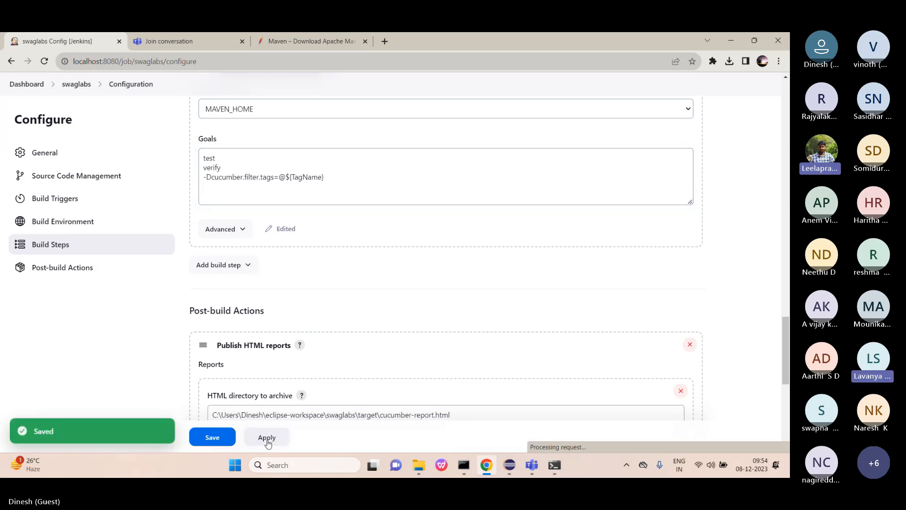
pyautogui.click(212, 438)
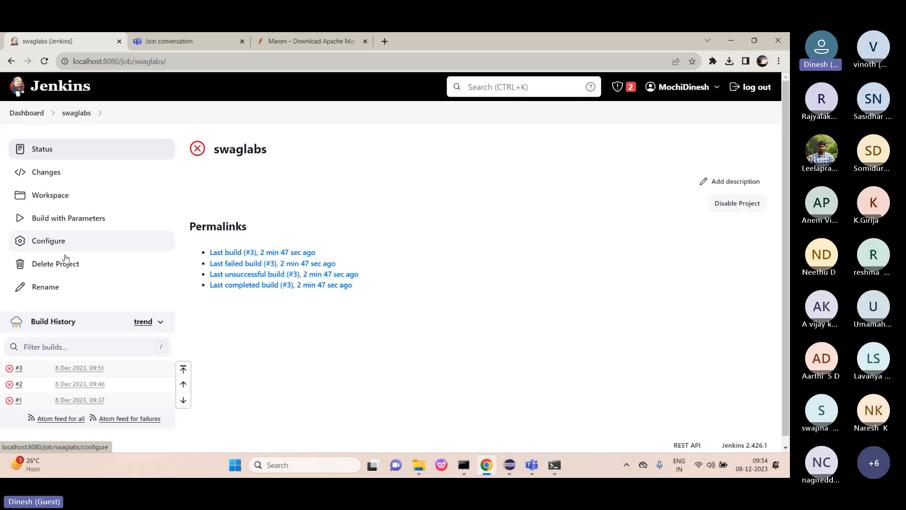
# Run build #4 of swaglabs with the TagName parameter set to smoke.
pyautogui.click(83, 217)
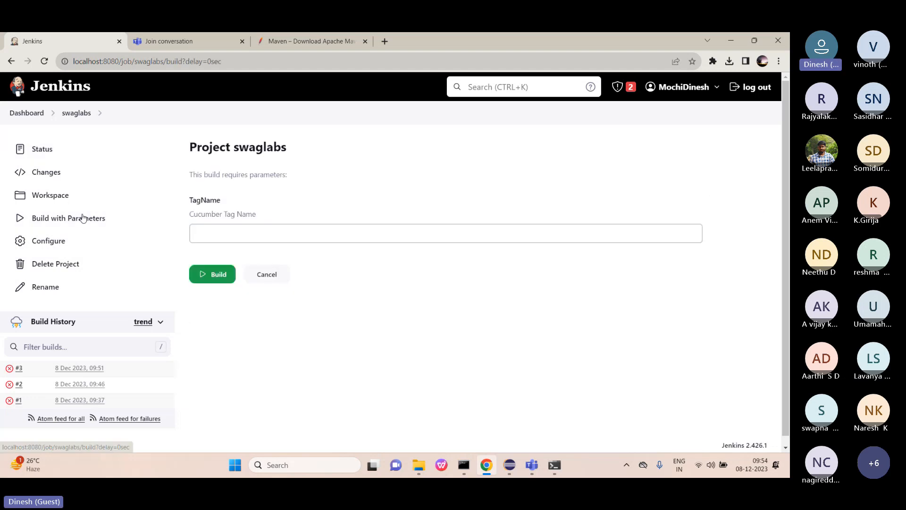
pyautogui.click(229, 234)
pyautogui.write('smoke')
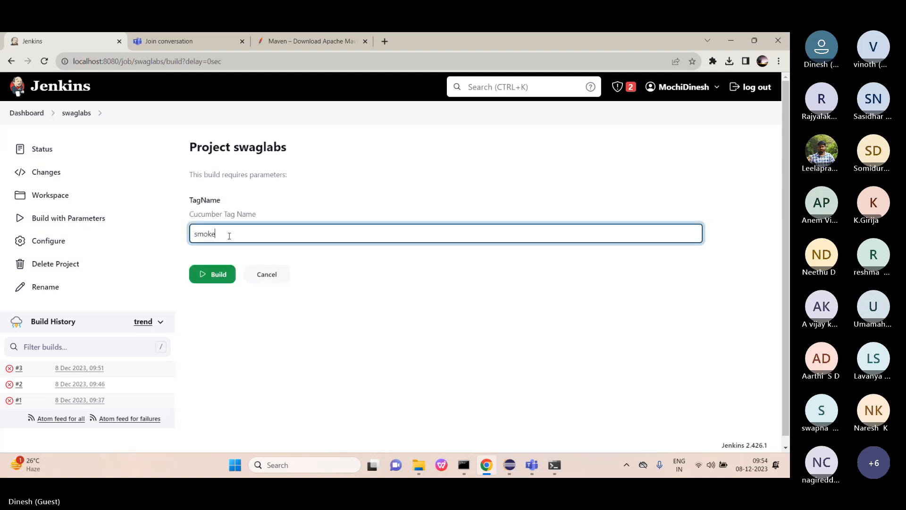
pyautogui.click(214, 274)
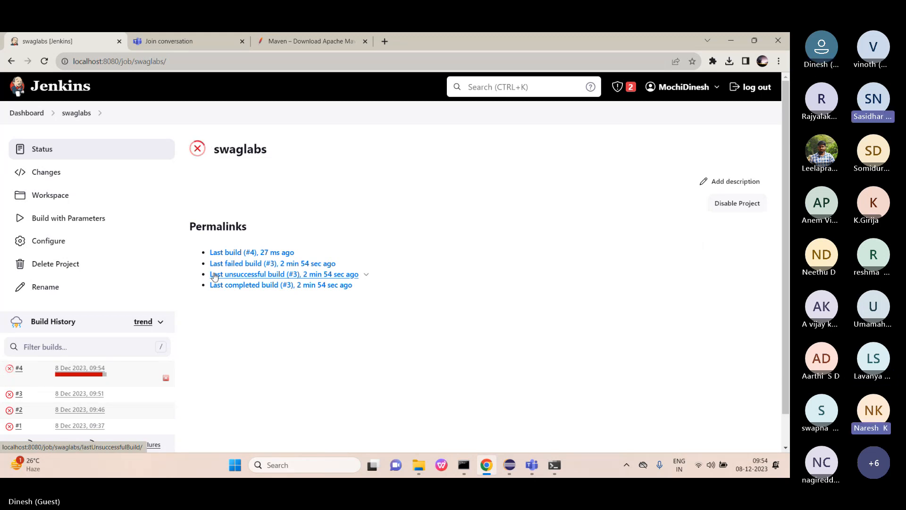
# Read build #4's console log down to the FAILURE: cucumber-report.html is not a directory.
pyautogui.click(19, 369)
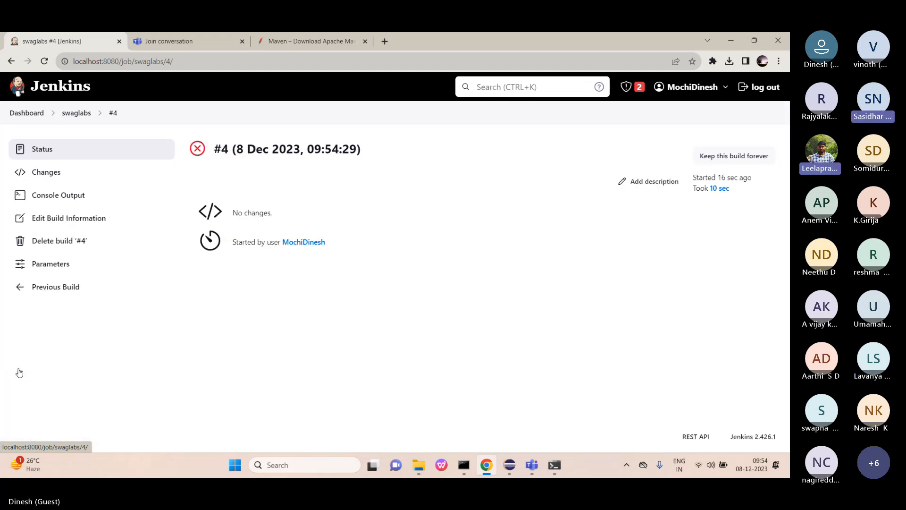
pyautogui.click(69, 193)
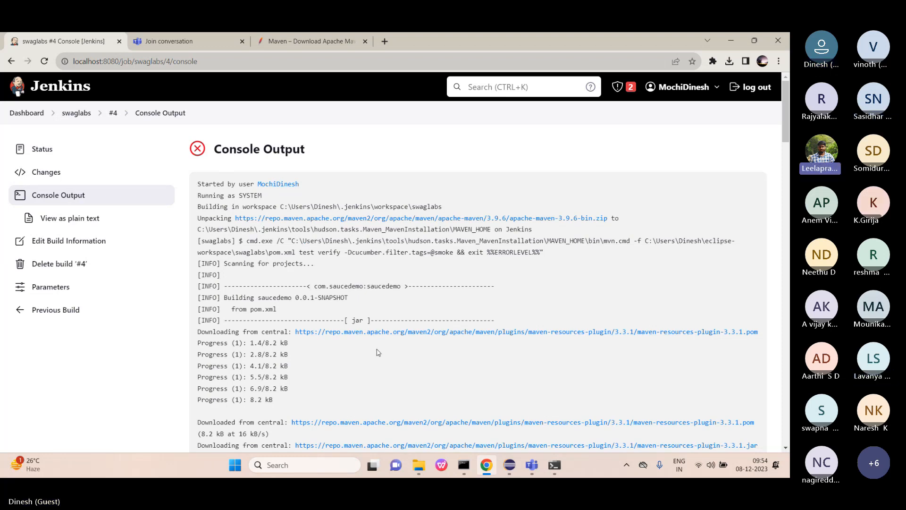
pyautogui.scroll(-3, 378, 352)
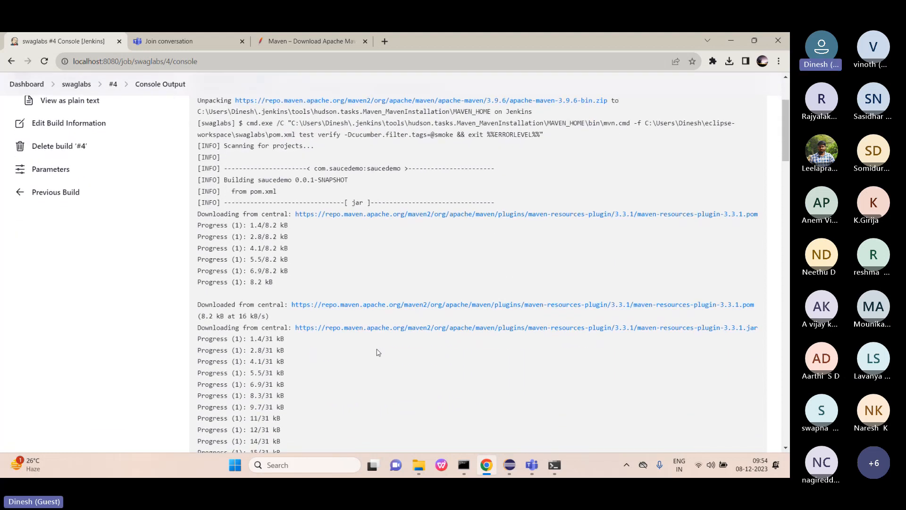
pyautogui.scroll(-2, 378, 352)
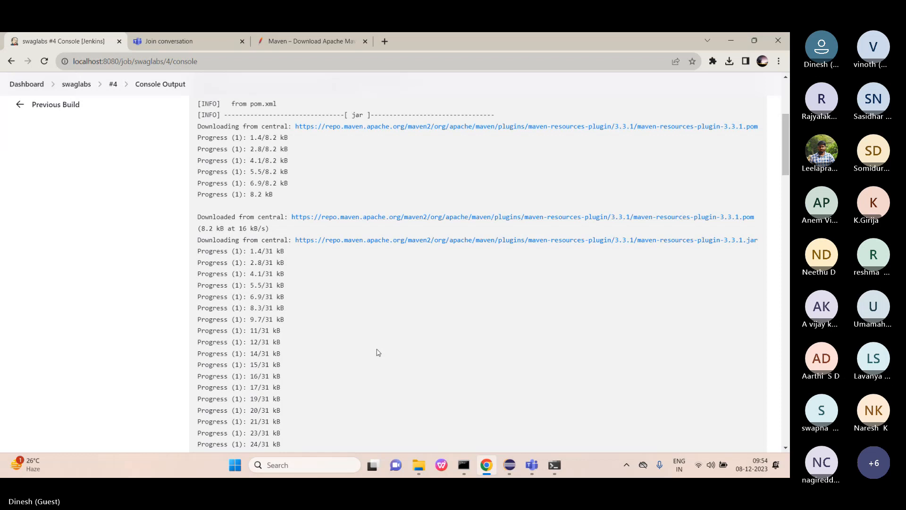
pyautogui.scroll(-4, 377, 352)
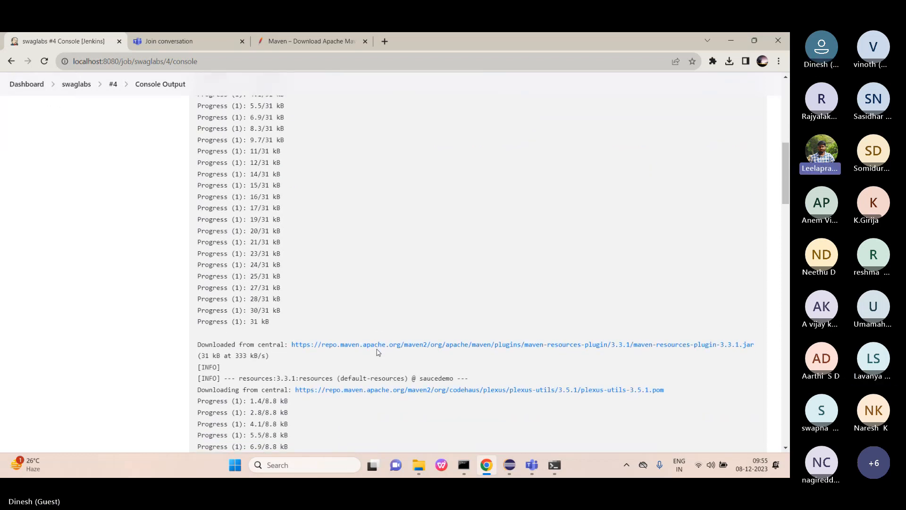
pyautogui.scroll(-5, 377, 352)
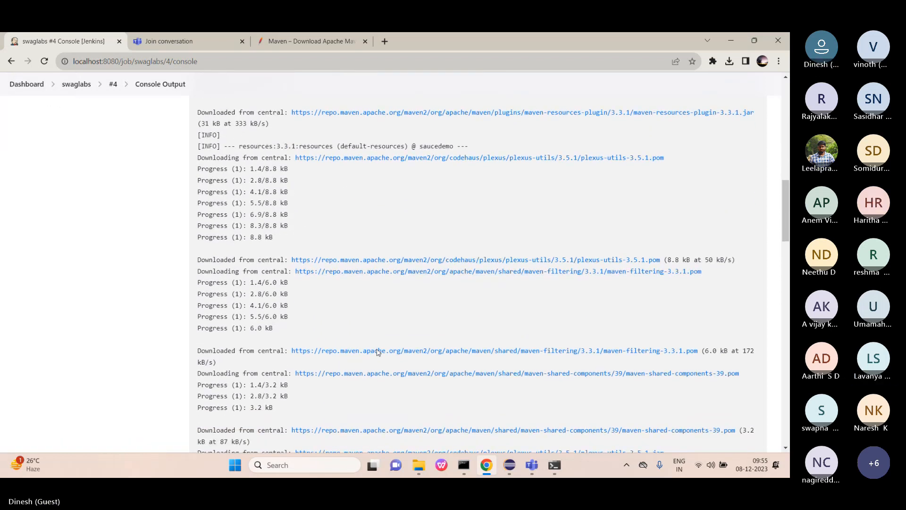
pyautogui.scroll(-20, 377, 352)
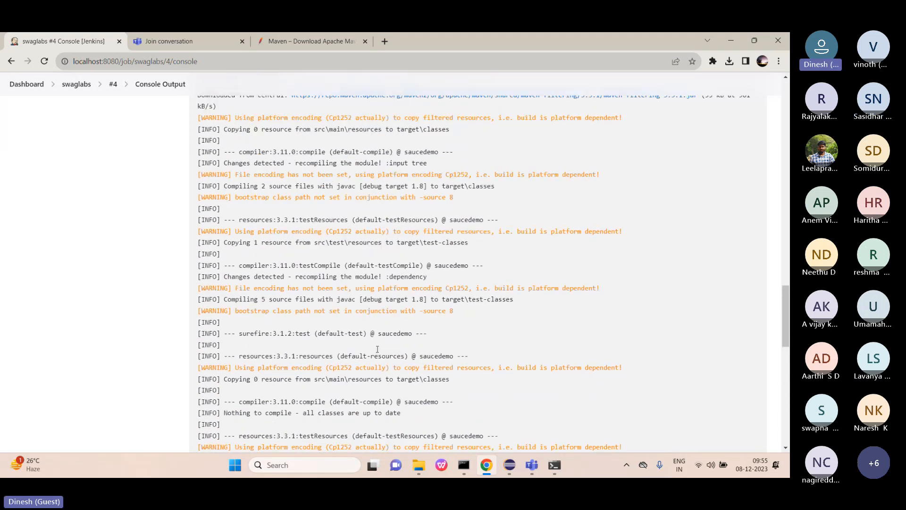
pyautogui.scroll(1, 377, 350)
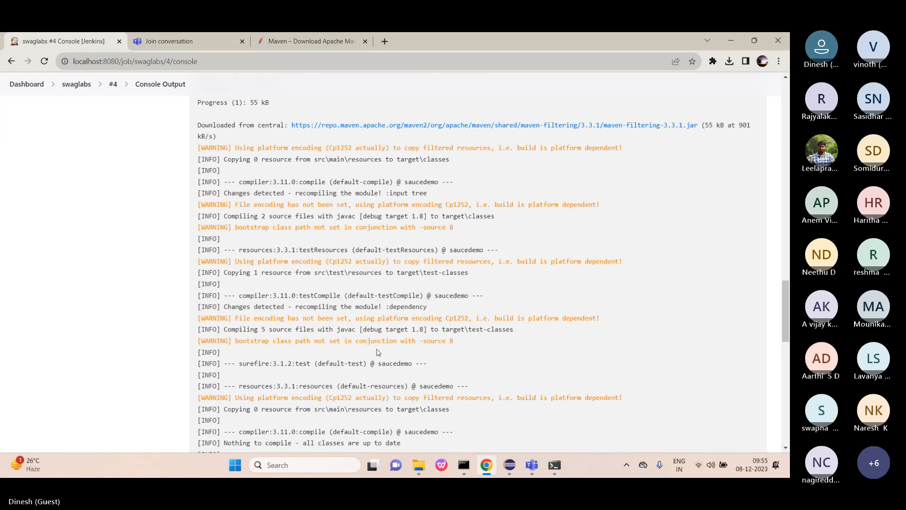
pyautogui.scroll(-10, 378, 352)
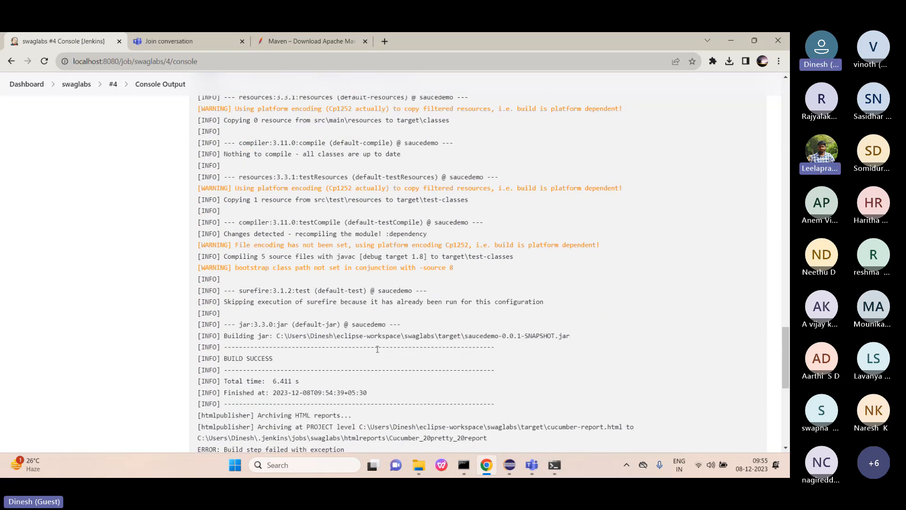
pyautogui.scroll(-12, 378, 349)
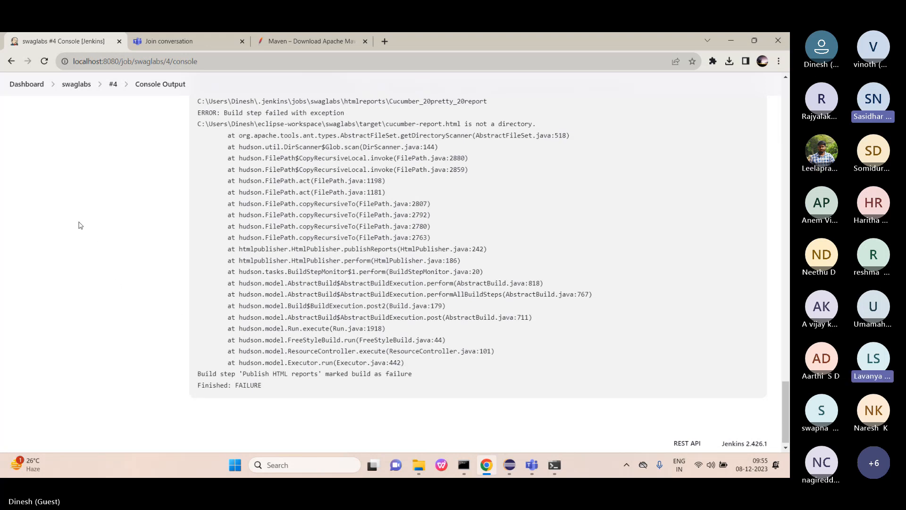
pyautogui.scroll(15, 302, 238)
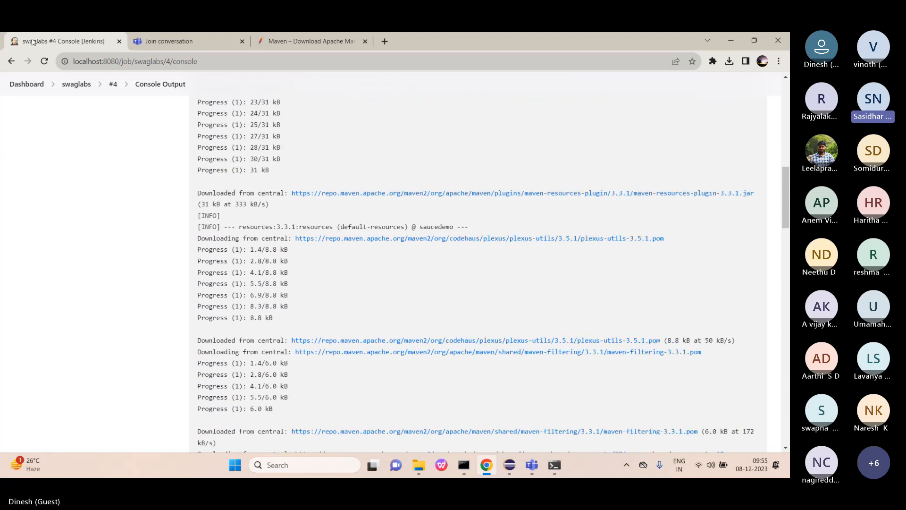
# Cut cucumber-report.html from the HTML directory to archive, leaving the target folder, and save.
pyautogui.click(26, 84)
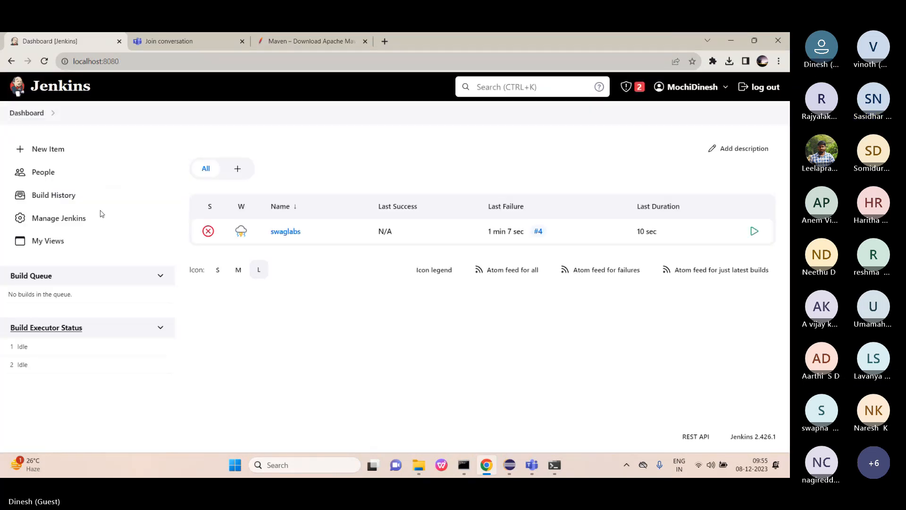
pyautogui.click(285, 231)
pyautogui.click(67, 243)
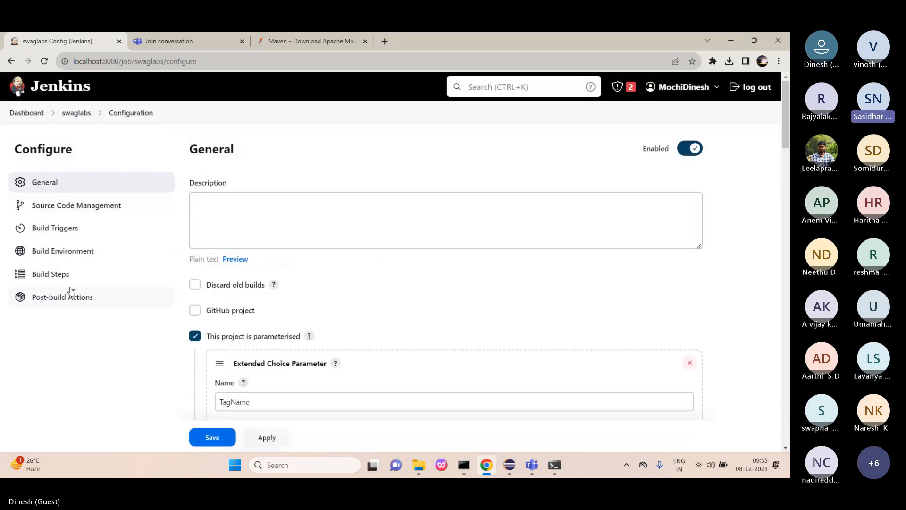
pyautogui.click(63, 300)
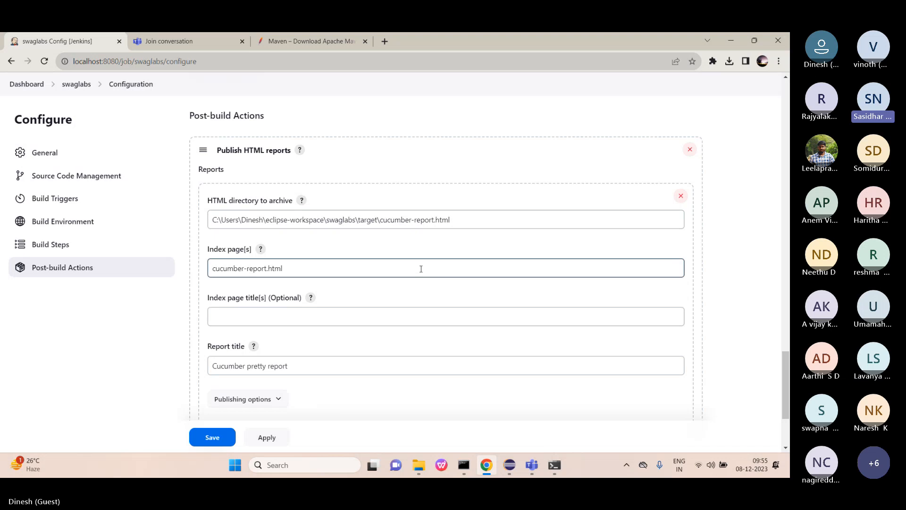
pyautogui.click(459, 221)
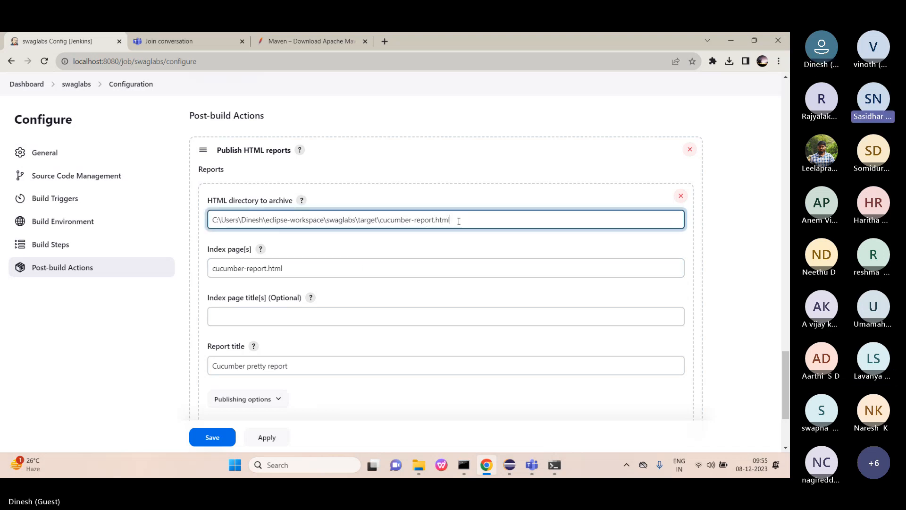
pyautogui.press('BackSpace')
pyautogui.press('BackSpace')
pyautogui.press('BackSpace')
pyautogui.press('BackSpace')
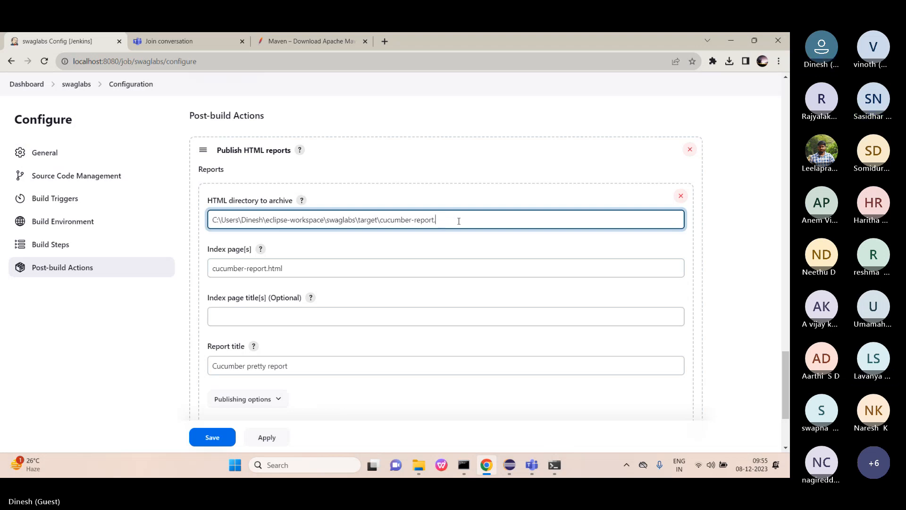
pyautogui.press('BackSpace')
pyautogui.press('BackSpace')
pyautogui.press('BackSpace')
pyautogui.press('BackSpace')
pyautogui.press('BackSpace')
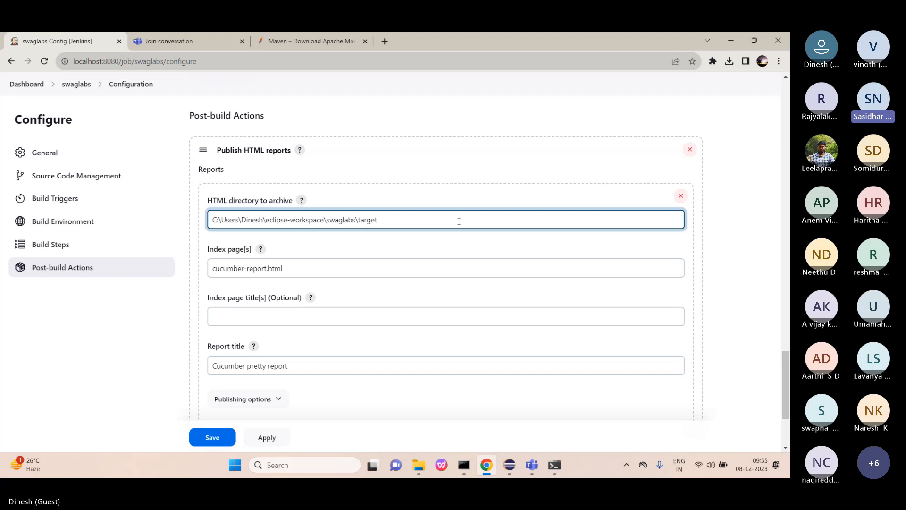
pyautogui.click(254, 439)
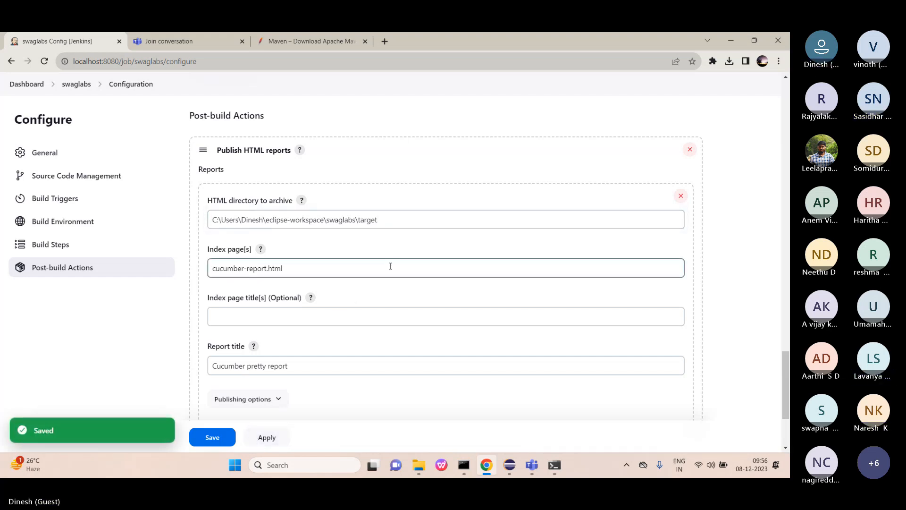
pyautogui.click(385, 220)
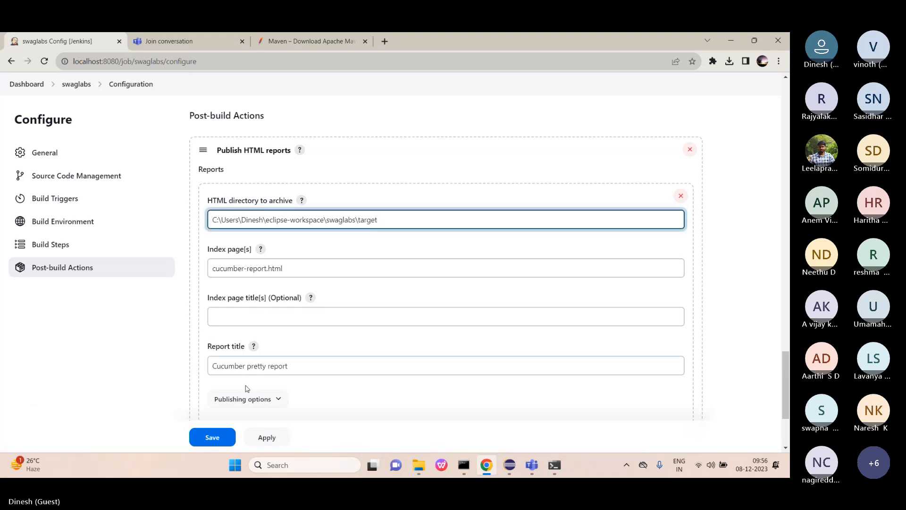
pyautogui.click(213, 438)
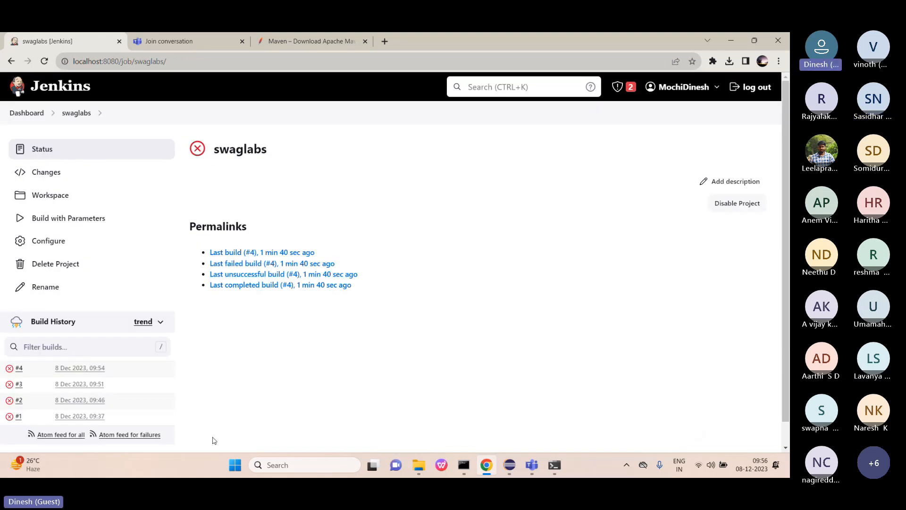
# Launch swaglabs build #5 with TagName set to smoke.
pyautogui.click(85, 225)
pyautogui.click(228, 233)
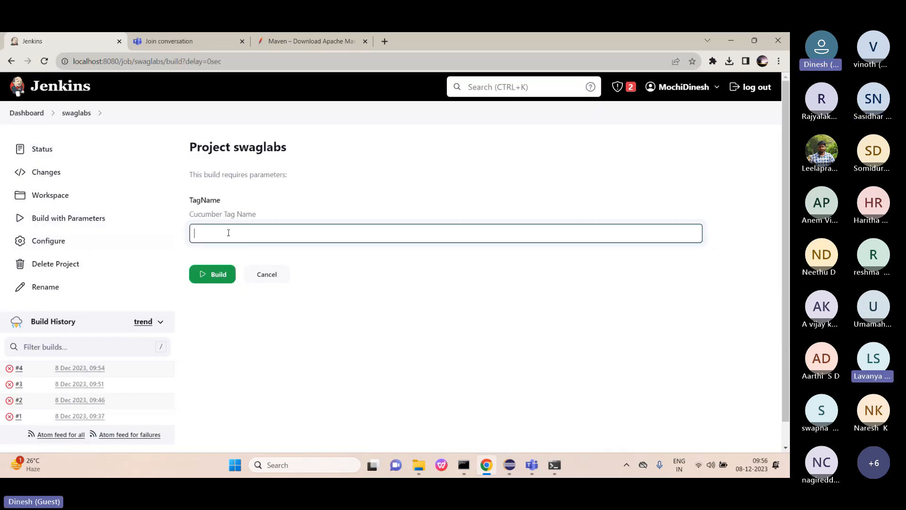
pyautogui.write('smoke')
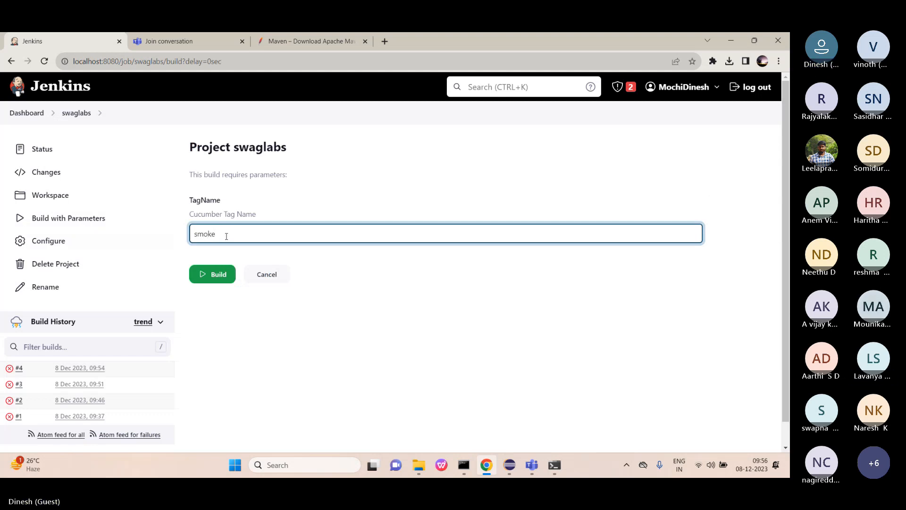
pyautogui.click(217, 273)
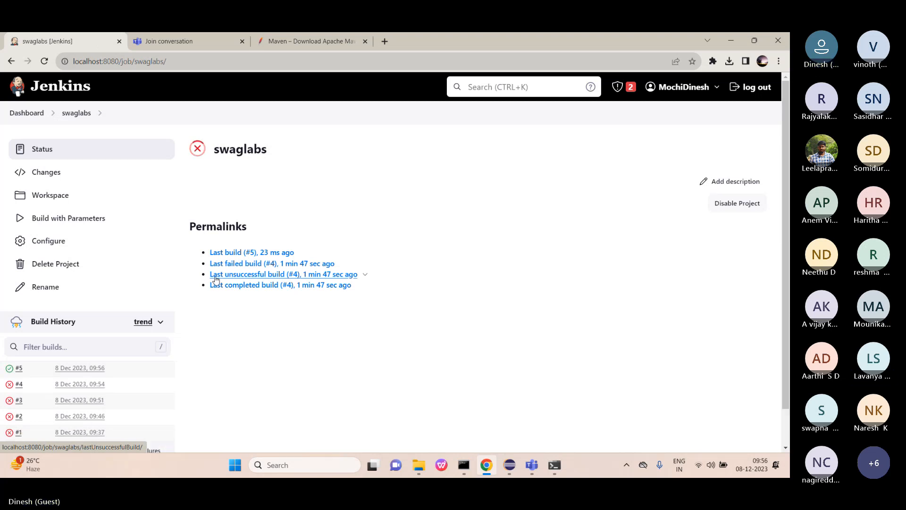
# Check build #5's console log for the archived HTML report and Finished: SUCCESS.
pyautogui.click(19, 369)
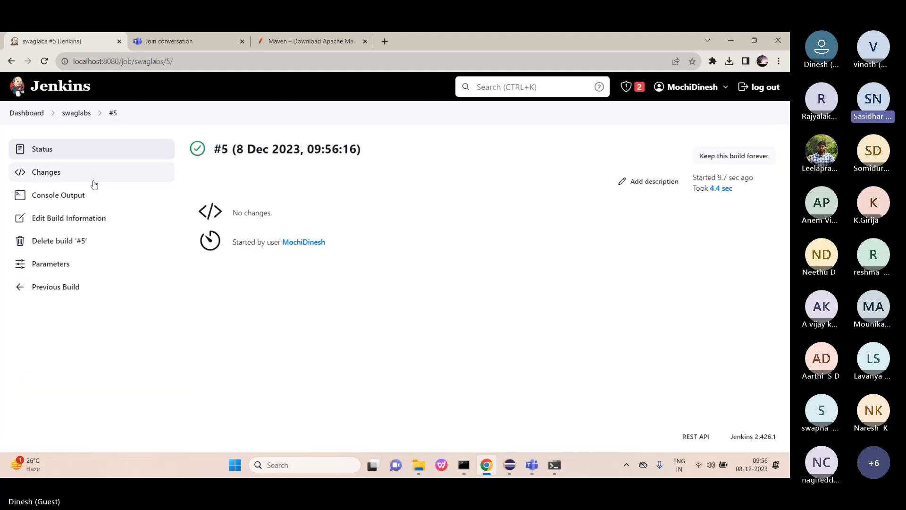
pyautogui.click(71, 200)
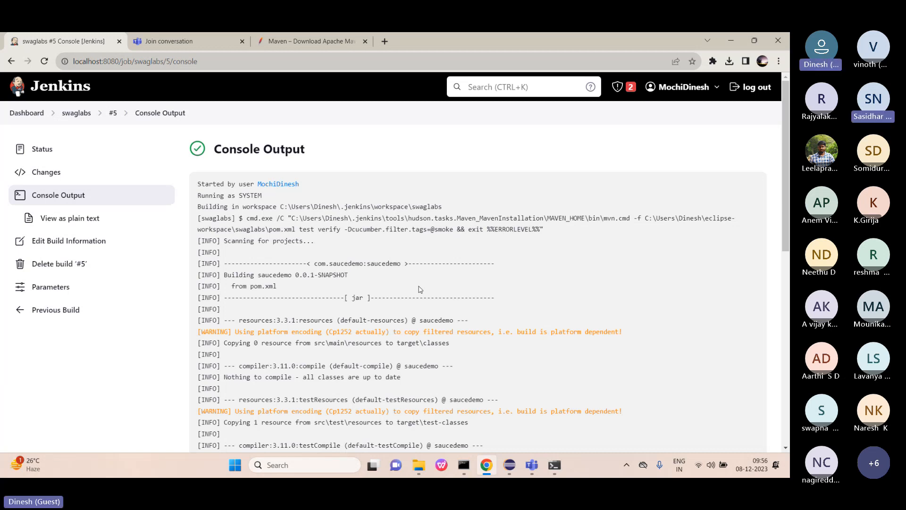
pyautogui.scroll(-5, 420, 289)
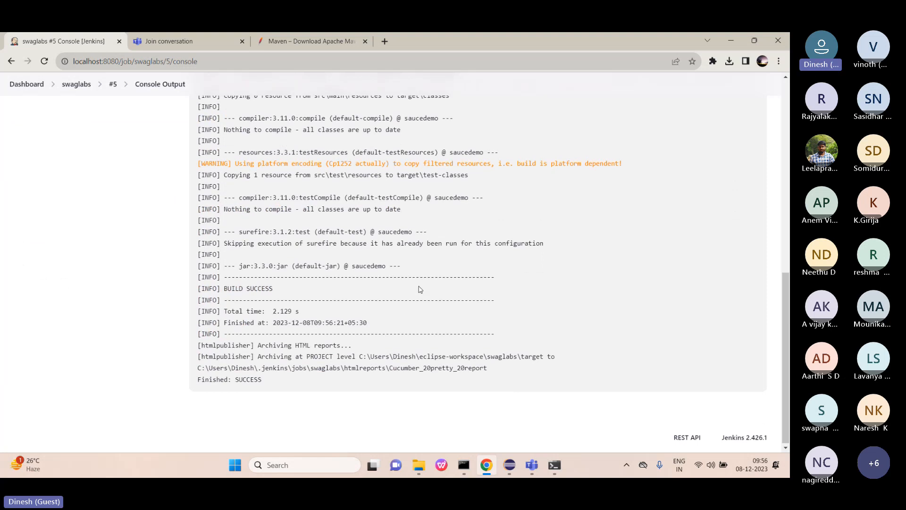